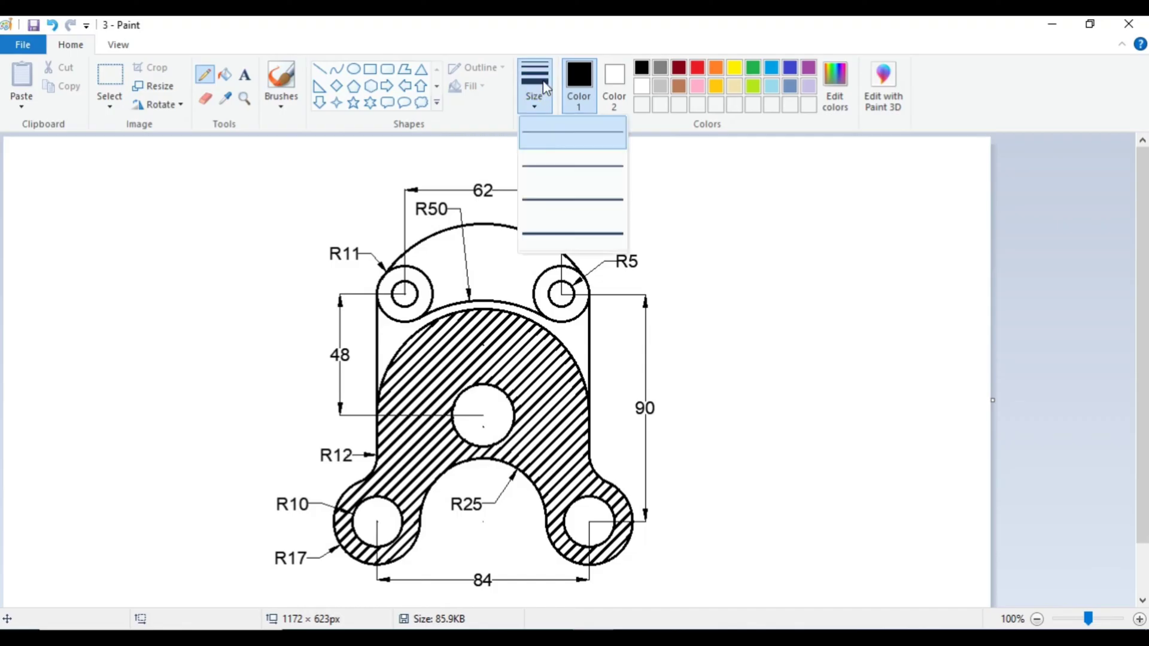
Set the pencil to the third line thickness in red and mark the central hole and both upper bosses
{"action": "left_click", "coordinate": [562, 203]}
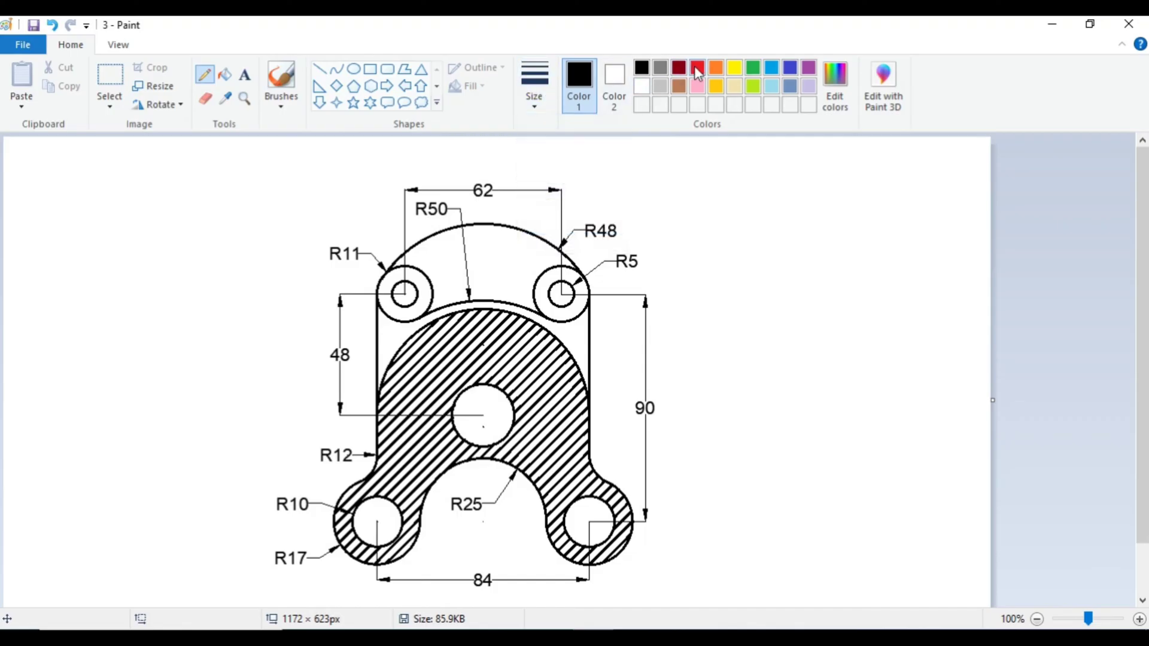
{"action": "left_click", "coordinate": [698, 69]}
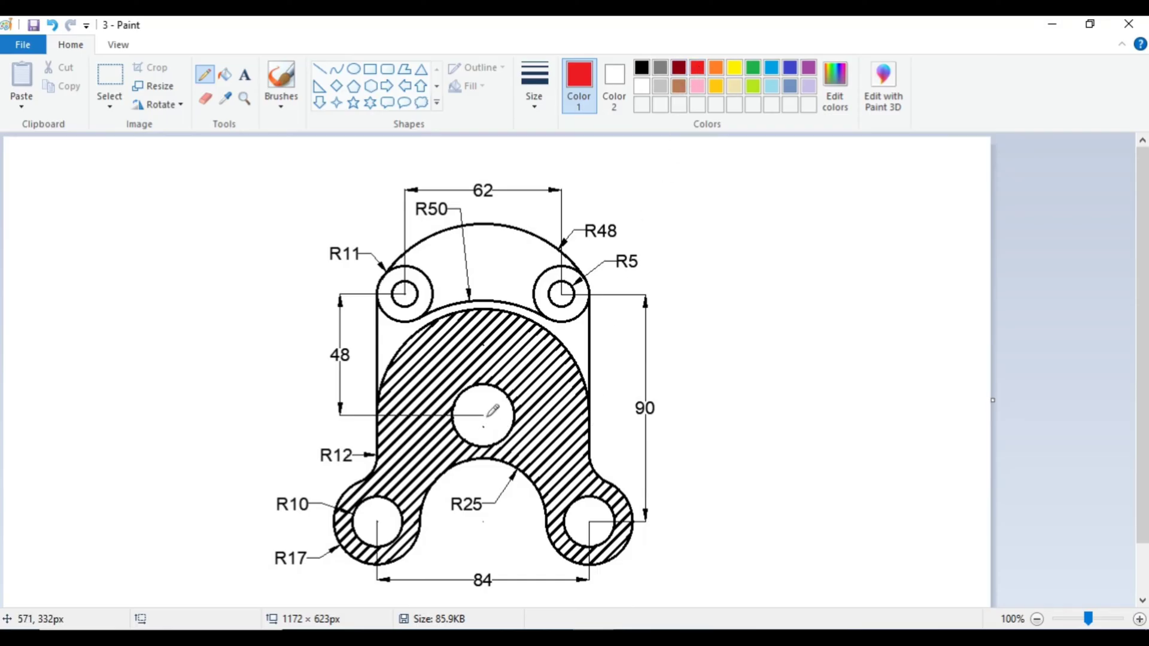
{"action": "left_click_drag", "start_coordinate": [500, 391], "coordinate": [510, 385]}
{"action": "left_click_drag", "start_coordinate": [552, 283], "coordinate": [571, 248]}
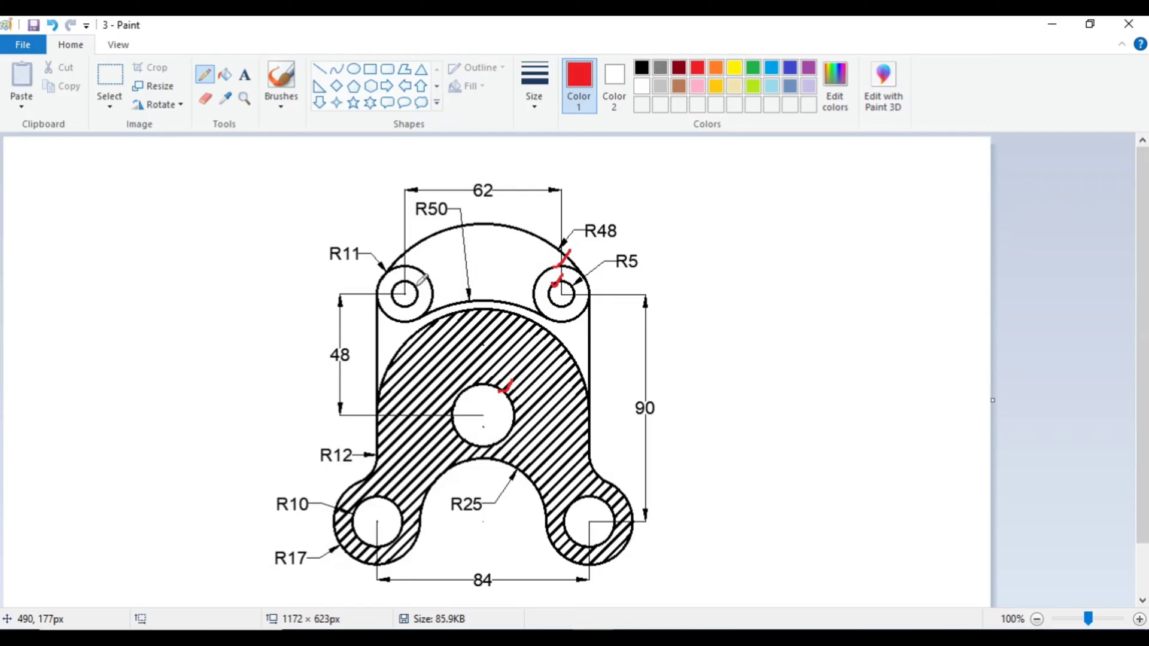
{"action": "mouse_move", "coordinate": [415, 264]}
{"action": "left_mouse_down"}
{"action": "mouse_move", "coordinate": [377, 278]}
{"action": "mouse_move", "coordinate": [375, 306]}
{"action": "mouse_move", "coordinate": [410, 308]}
{"action": "mouse_move", "coordinate": [426, 287]}
{"action": "mouse_move", "coordinate": [418, 263]}
{"action": "left_mouse_up"}
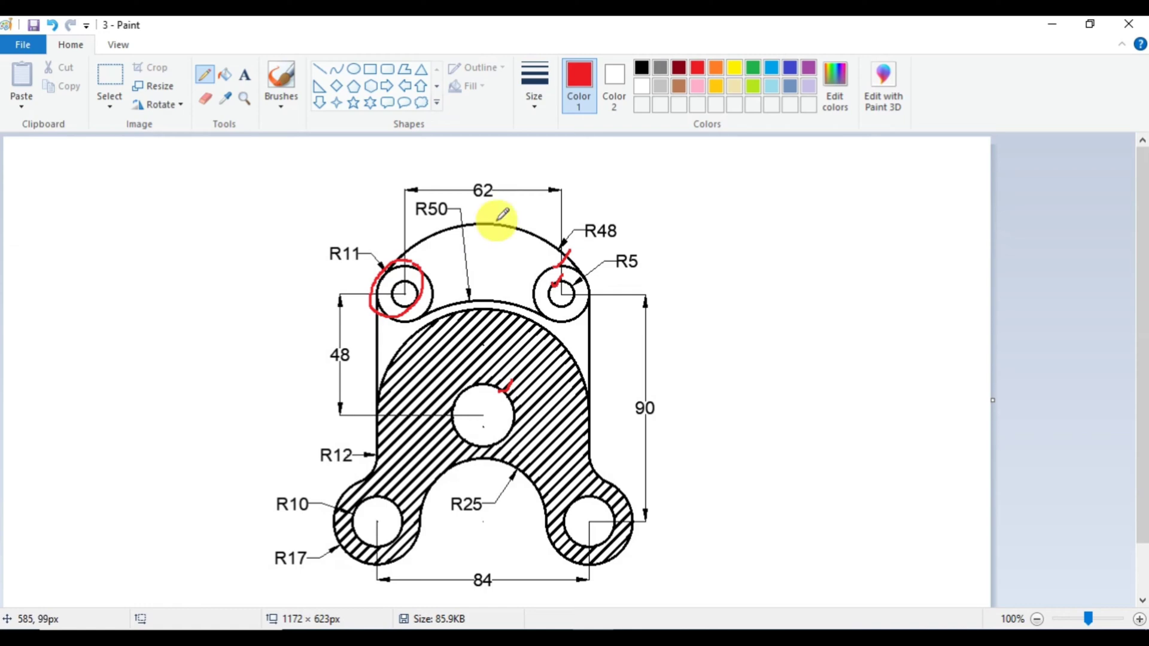
Tick the R48 and R50 arcs, the hatch's upper arc and one lower lug's R12, R17 and R10 features, and circle the other lug
{"action": "left_click_drag", "start_coordinate": [496, 223], "coordinate": [529, 193]}
{"action": "left_click_drag", "start_coordinate": [474, 291], "coordinate": [508, 264]}
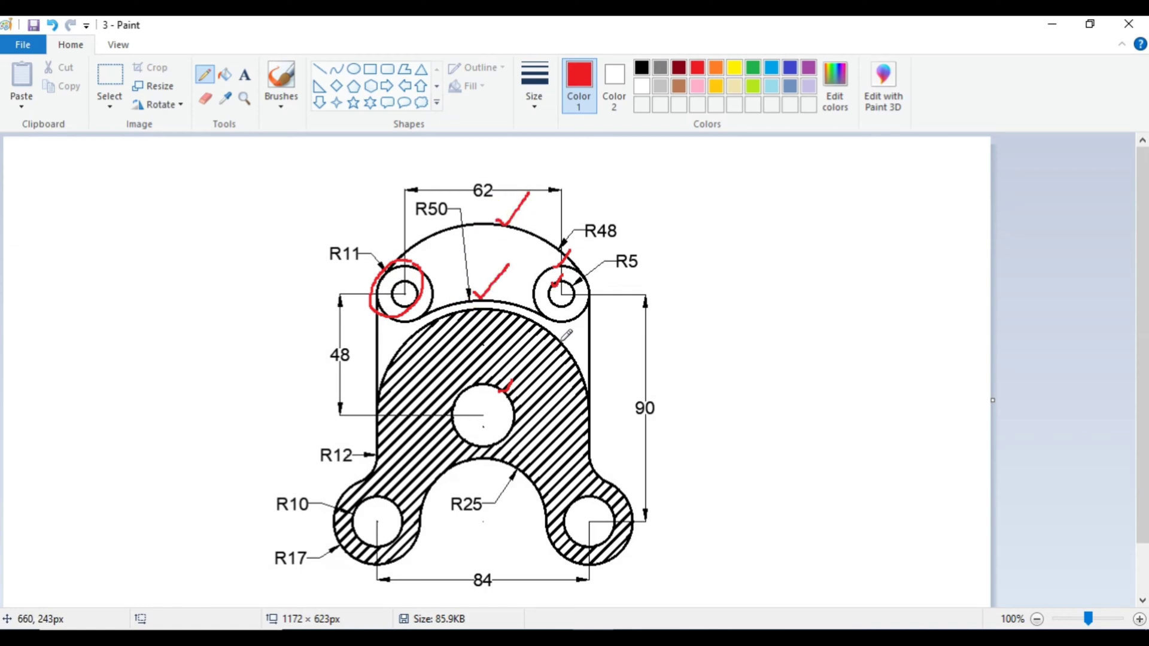
{"action": "left_click_drag", "start_coordinate": [557, 343], "coordinate": [580, 325]}
{"action": "mouse_move", "coordinate": [591, 468]}
{"action": "left_mouse_down"}
{"action": "mouse_move", "coordinate": [613, 450]}
{"action": "mouse_move", "coordinate": [620, 490]}
{"action": "mouse_move", "coordinate": [640, 478]}
{"action": "mouse_move", "coordinate": [626, 504]}
{"action": "left_mouse_up"}
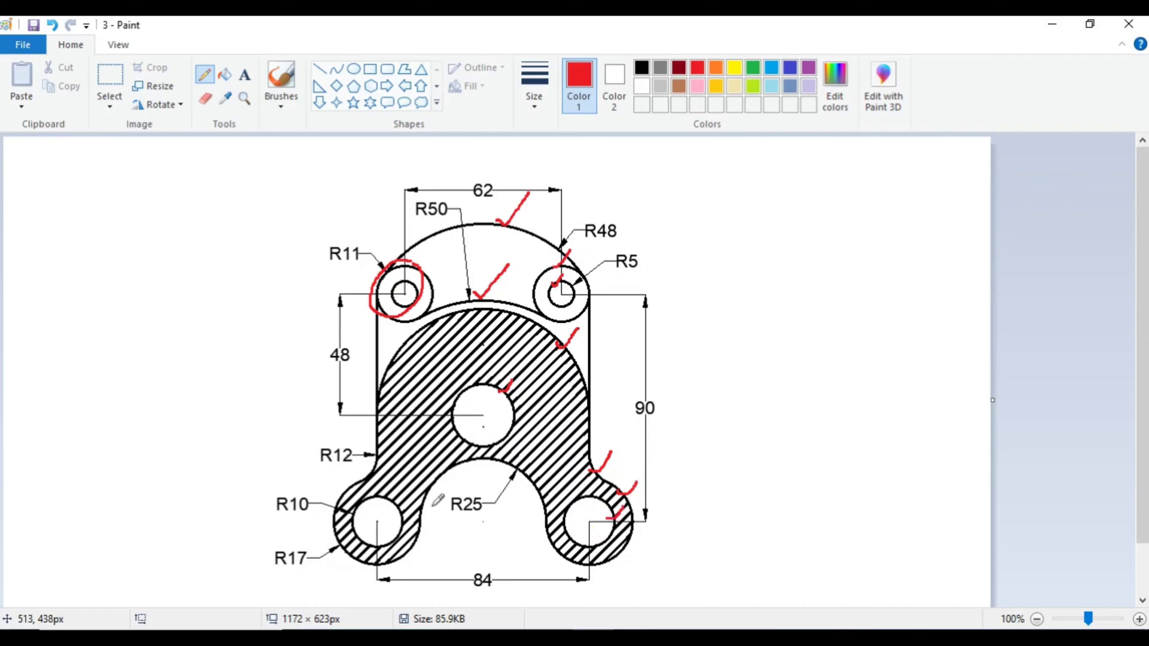
{"action": "mouse_move", "coordinate": [396, 455]}
{"action": "left_mouse_down"}
{"action": "mouse_move", "coordinate": [319, 471]}
{"action": "mouse_move", "coordinate": [326, 516]}
{"action": "mouse_move", "coordinate": [377, 567]}
{"action": "mouse_move", "coordinate": [432, 551]}
{"action": "mouse_move", "coordinate": [424, 490]}
{"action": "mouse_move", "coordinate": [400, 458]}
{"action": "left_mouse_up"}
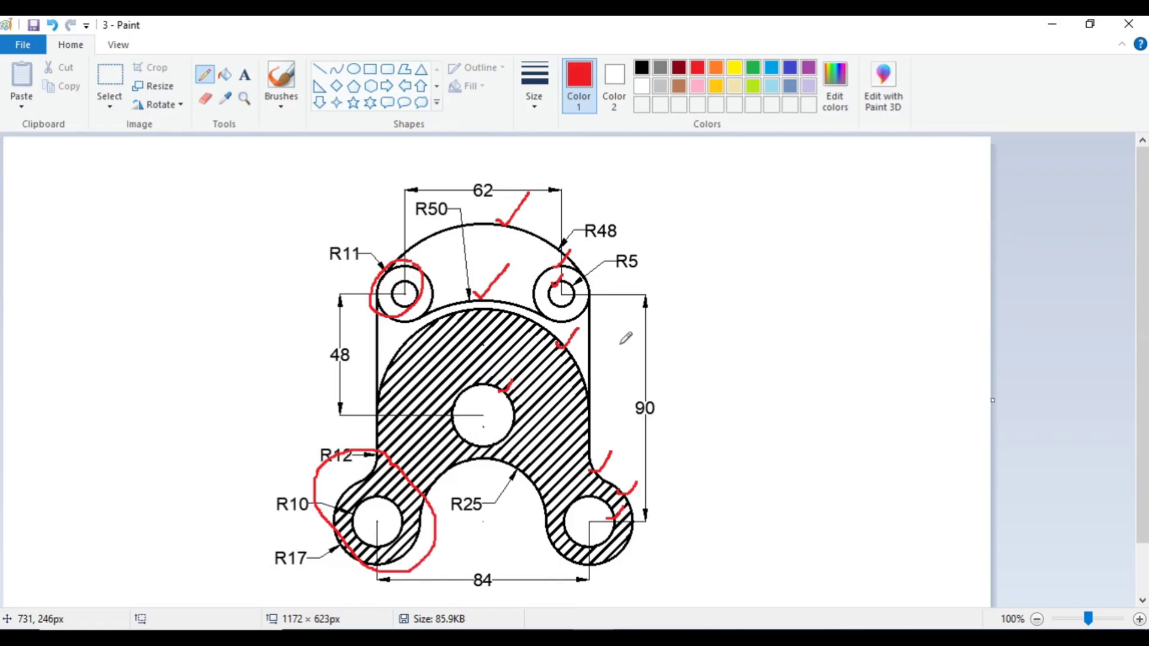
Undo all the red check marks and circles on the reference drawing
{"action": "key", "text": "ctrl+z"}
{"action": "key", "text": "ctrl+z"}
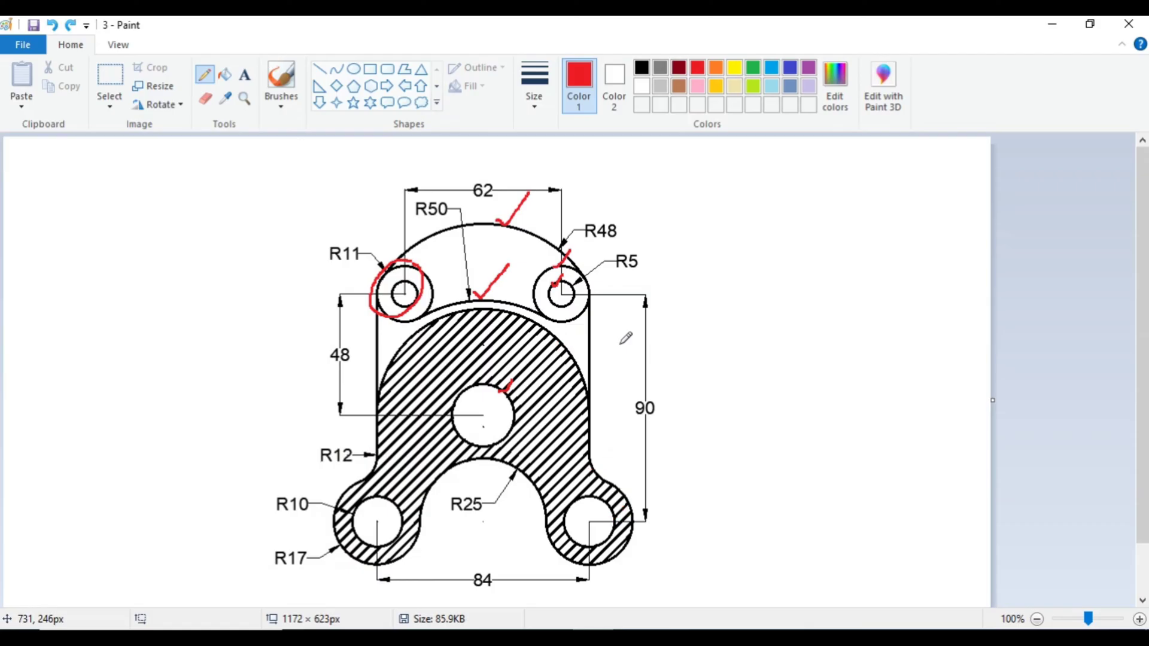
{"action": "key", "text": "ctrl+z"}
{"action": "key", "text": "ctrl+z"}
{"action": "key", "text": "ctrl+z"}
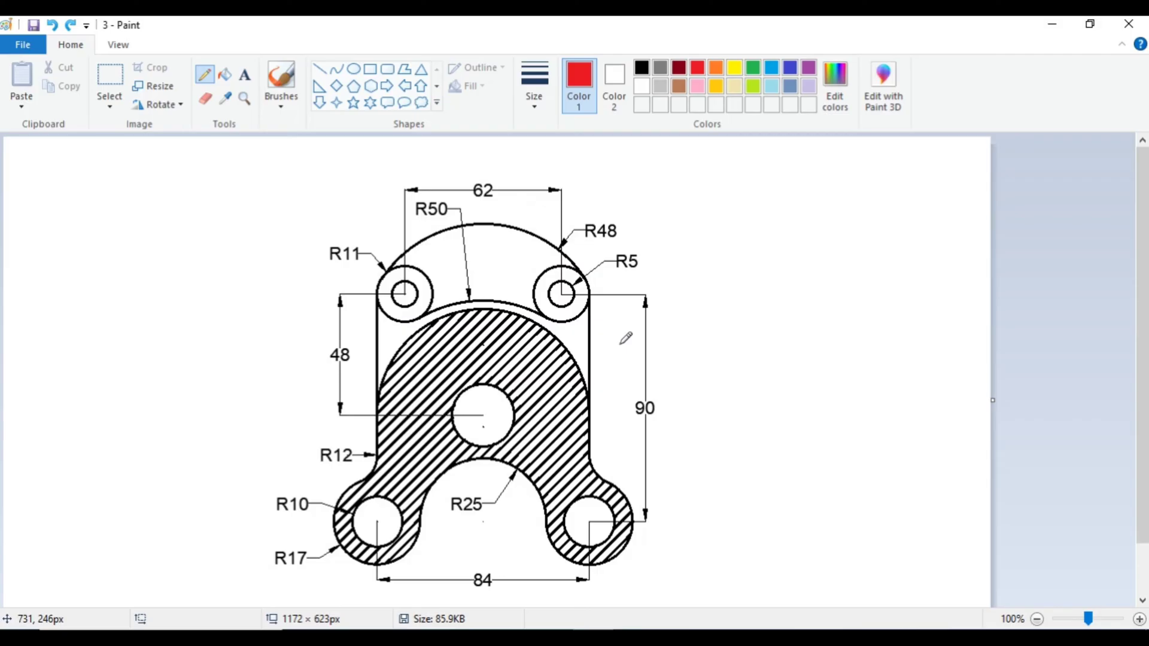
Mark the central hole's centre in red, then draw a vertical line up from it and a horizontal line joining the upper hole centres
{"action": "left_click", "coordinate": [483, 416]}
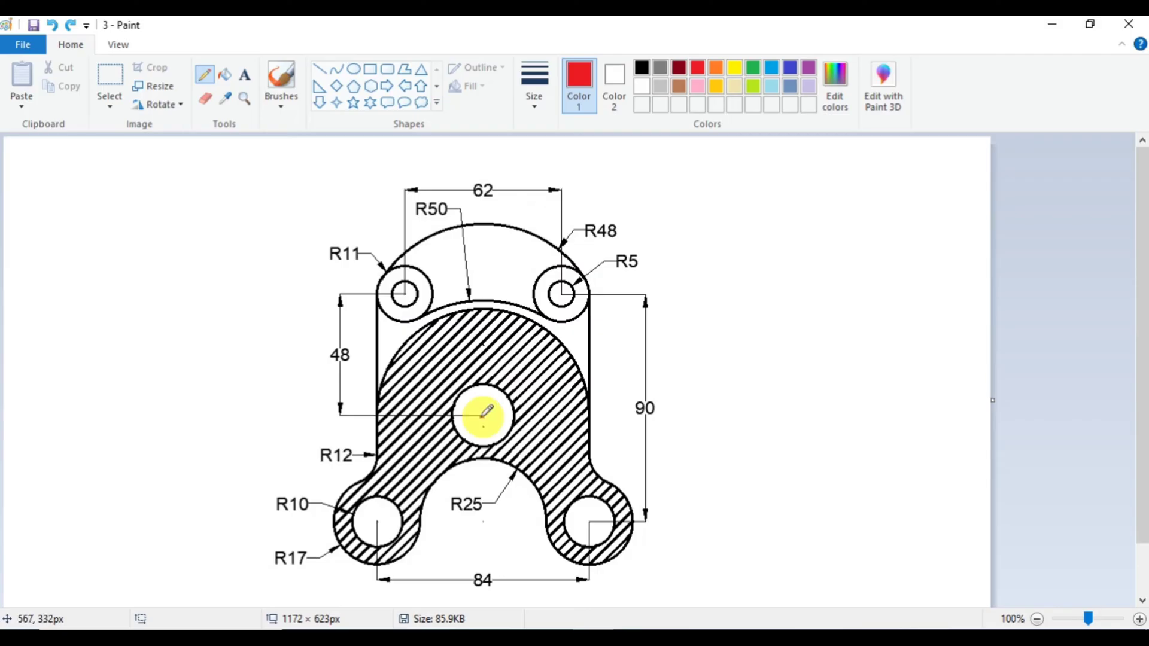
{"action": "left_click_drag", "start_coordinate": [483, 416], "coordinate": [485, 413]}
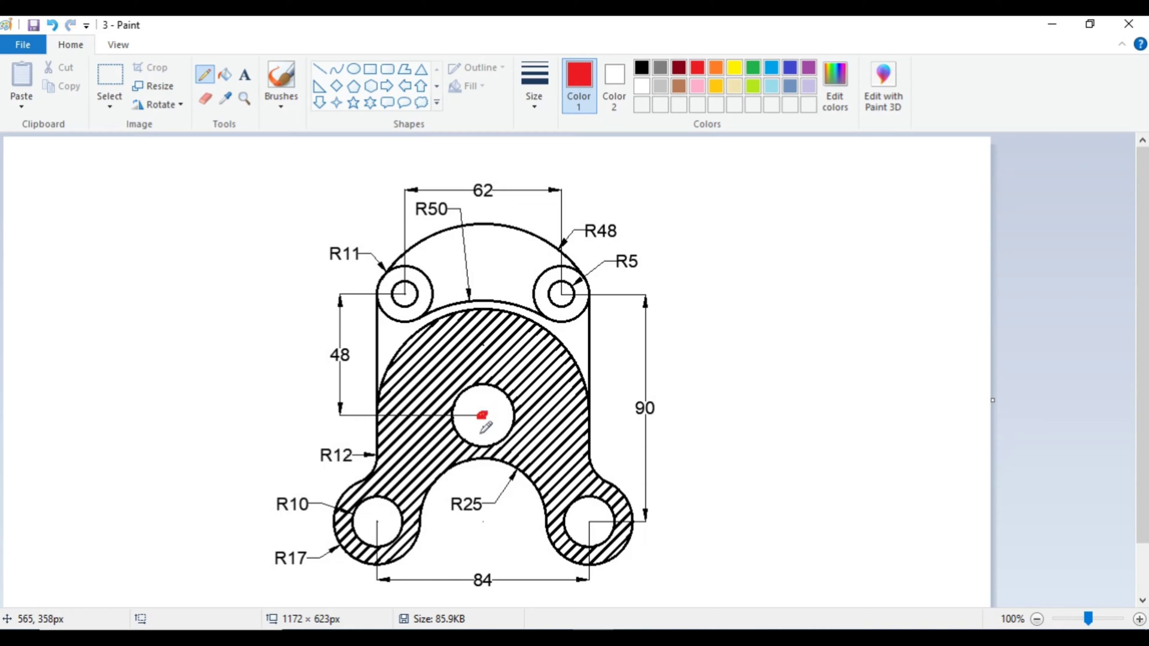
{"action": "left_click", "coordinate": [319, 69]}
{"action": "left_click_drag", "start_coordinate": [482, 415], "coordinate": [484, 285]}
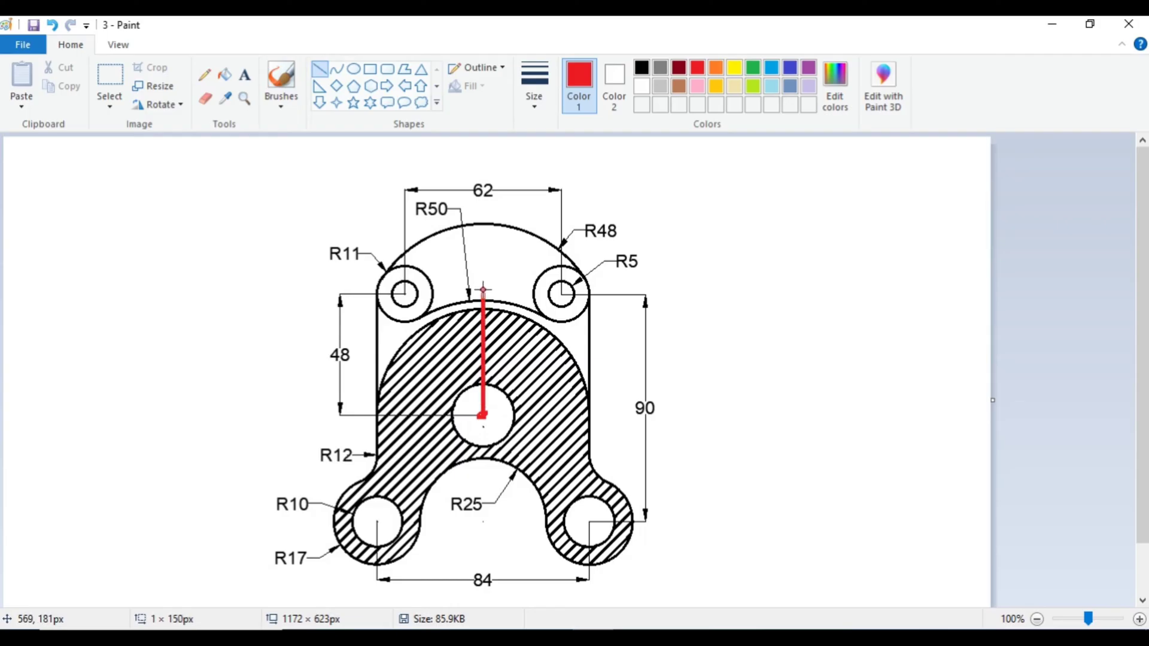
{"action": "left_click", "coordinate": [493, 269]}
{"action": "left_click_drag", "start_coordinate": [405, 293], "coordinate": [562, 294]}
{"action": "left_click", "coordinate": [674, 246]}
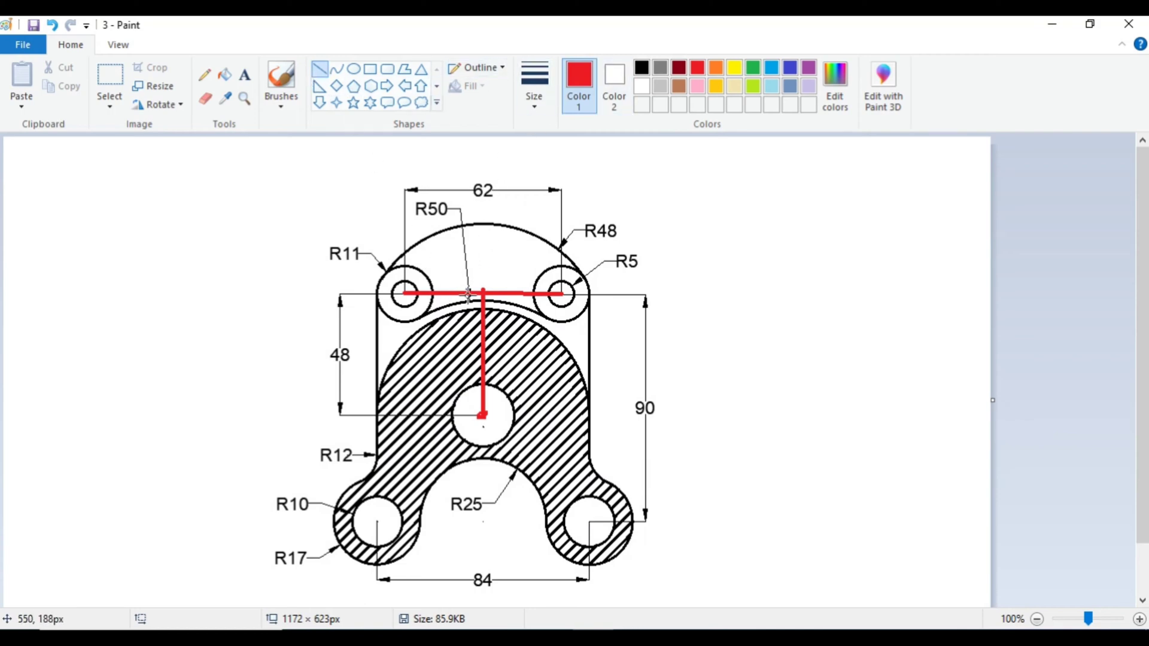
Extend the red vertical centre line down to the lower holes' level and draw horizontal lines from it to both lower hole centres
{"action": "left_click_drag", "start_coordinate": [484, 293], "coordinate": [482, 532]}
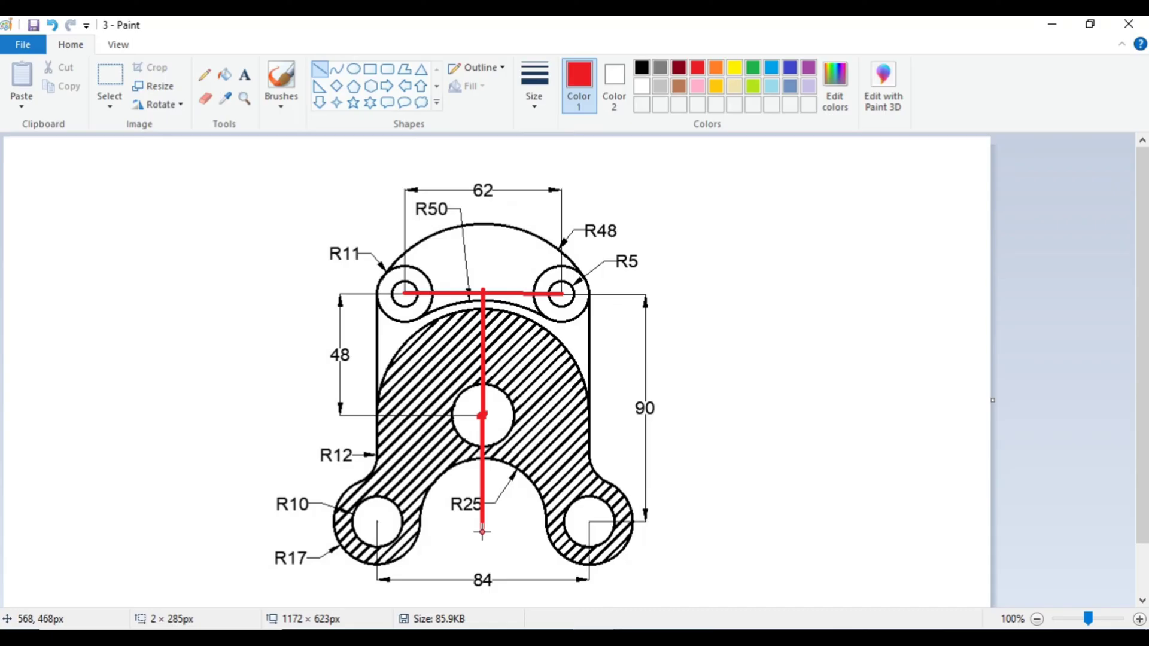
{"action": "left_click_drag", "start_coordinate": [482, 532], "coordinate": [481, 520]}
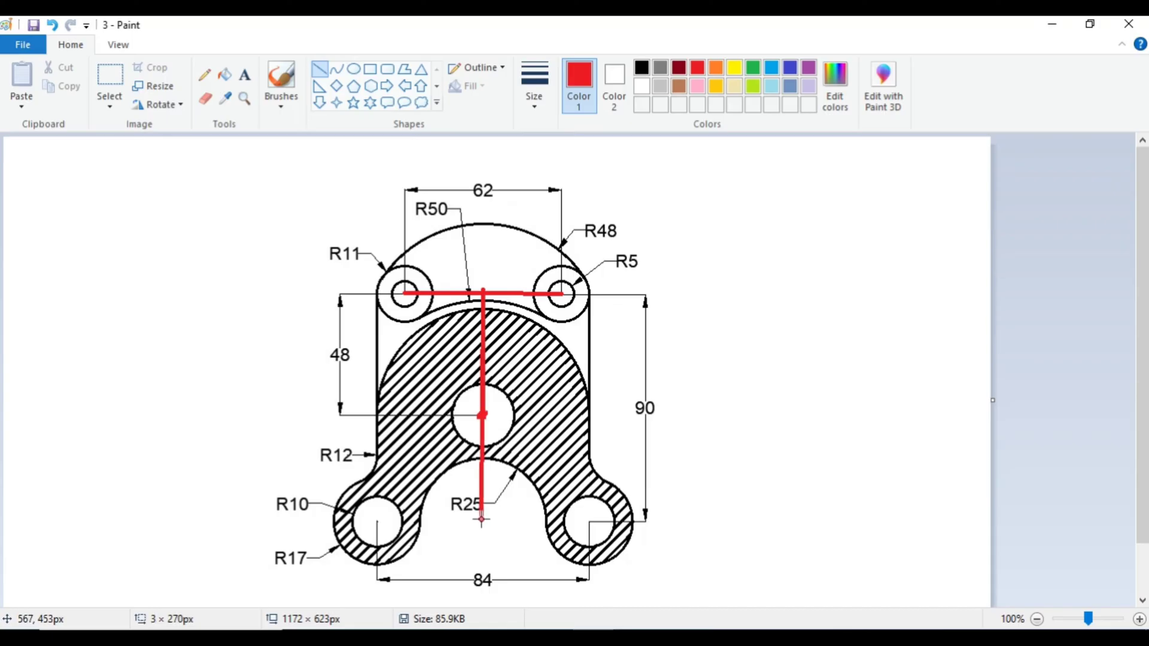
{"action": "left_click", "coordinate": [513, 521]}
{"action": "left_click_drag", "start_coordinate": [484, 522], "coordinate": [377, 522]}
{"action": "left_click", "coordinate": [484, 531]}
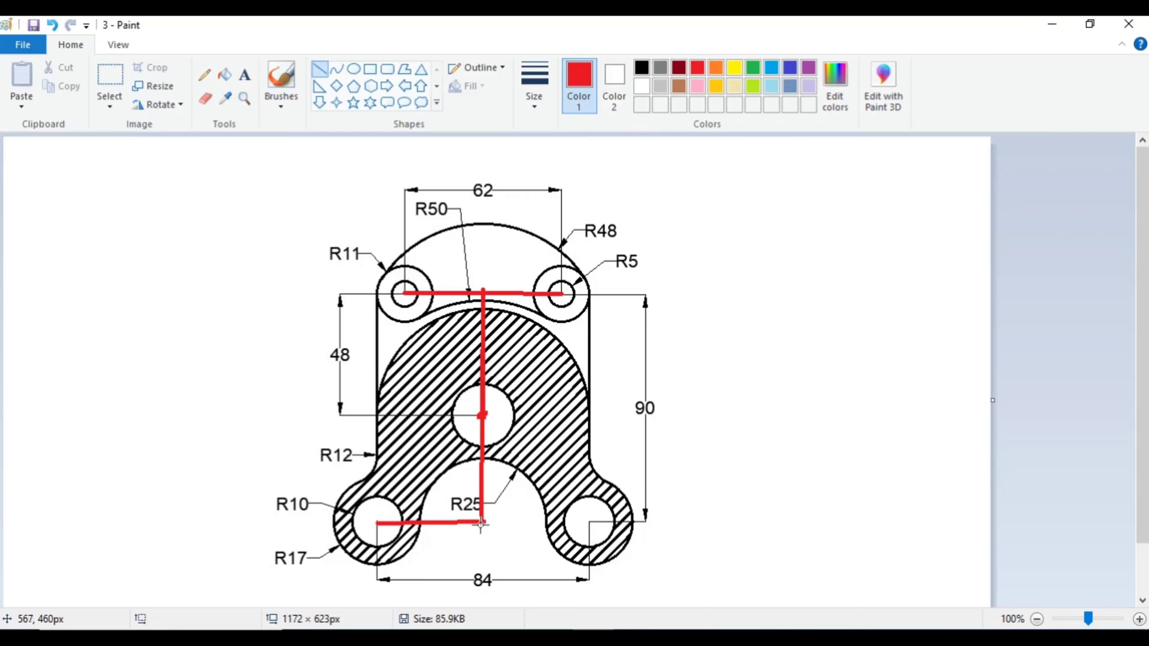
{"action": "left_click_drag", "start_coordinate": [480, 524], "coordinate": [591, 524]}
{"action": "left_click", "coordinate": [716, 405]}
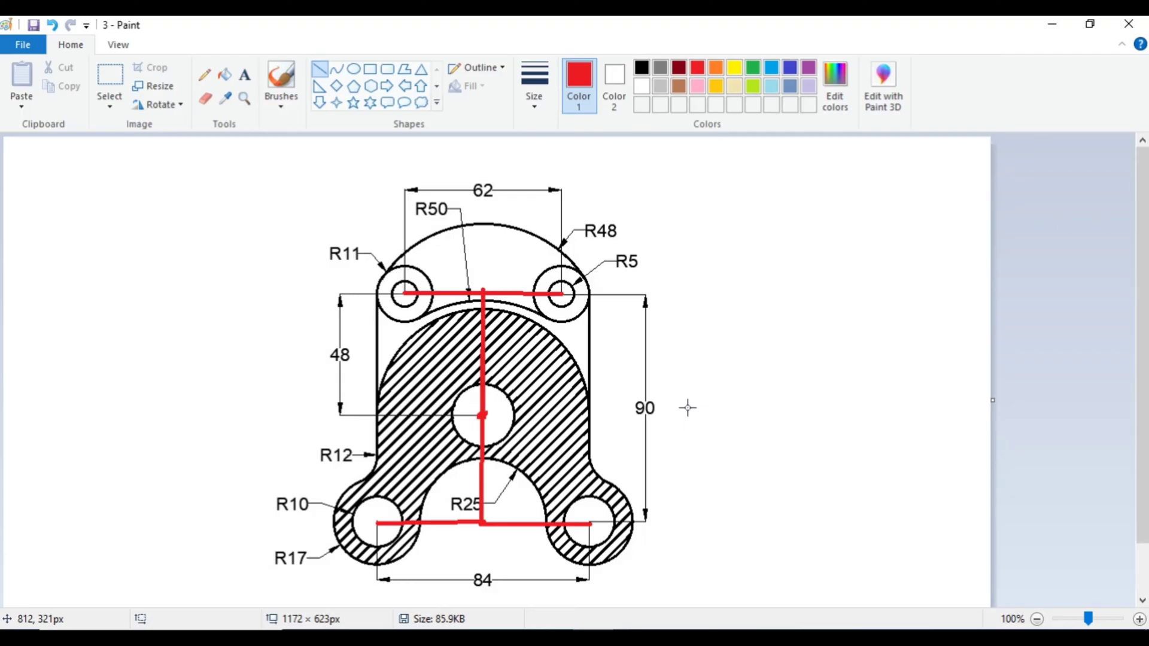
Undo all the red centre lines and the centre mark on the reference drawing
{"action": "key", "text": "ctrl+z"}
{"action": "key", "text": "ctrl+z"}
{"action": "key", "text": "ctrl+z"}
{"action": "key", "text": "ctrl+z"}
{"action": "key", "text": "ctrl+z"}
{"action": "key", "text": "ctrl+z"}
{"action": "key", "text": "ctrl+z"}
{"action": "key", "text": "ctrl+z"}
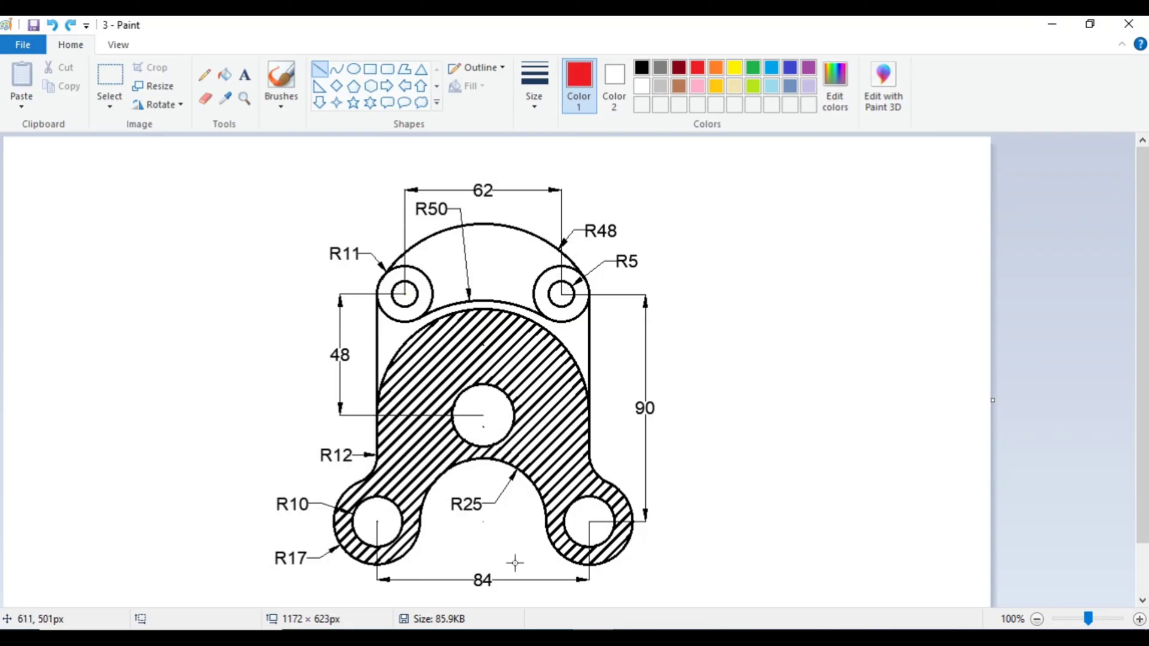
Switch to AutoCAD Template (1).dwg in AutoCAD and draw a vertical line 48 units upward inside the rectangle
{"action": "mouse_move", "coordinate": [510, 638]}
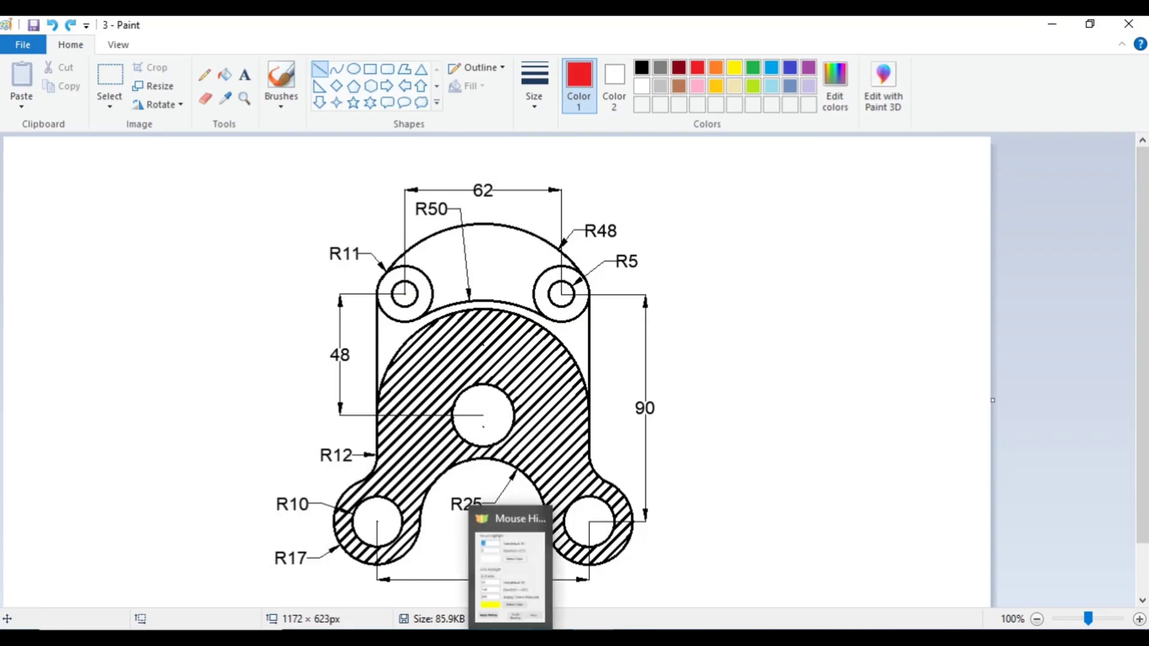
{"action": "mouse_move", "coordinate": [473, 639]}
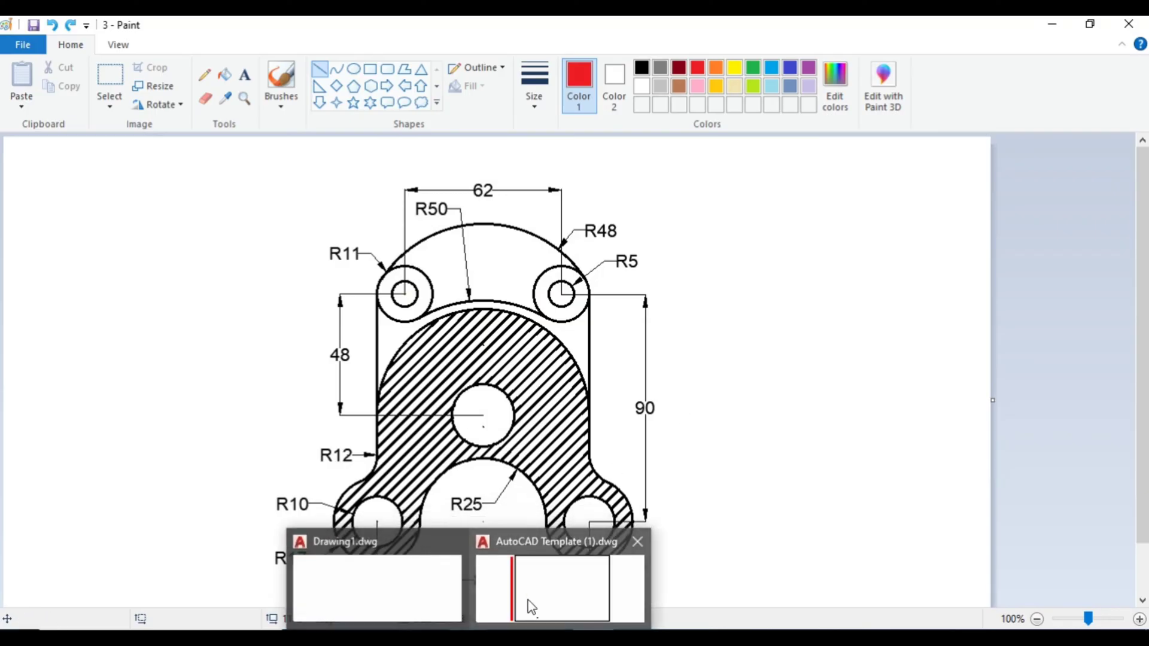
{"action": "left_click", "coordinate": [531, 608]}
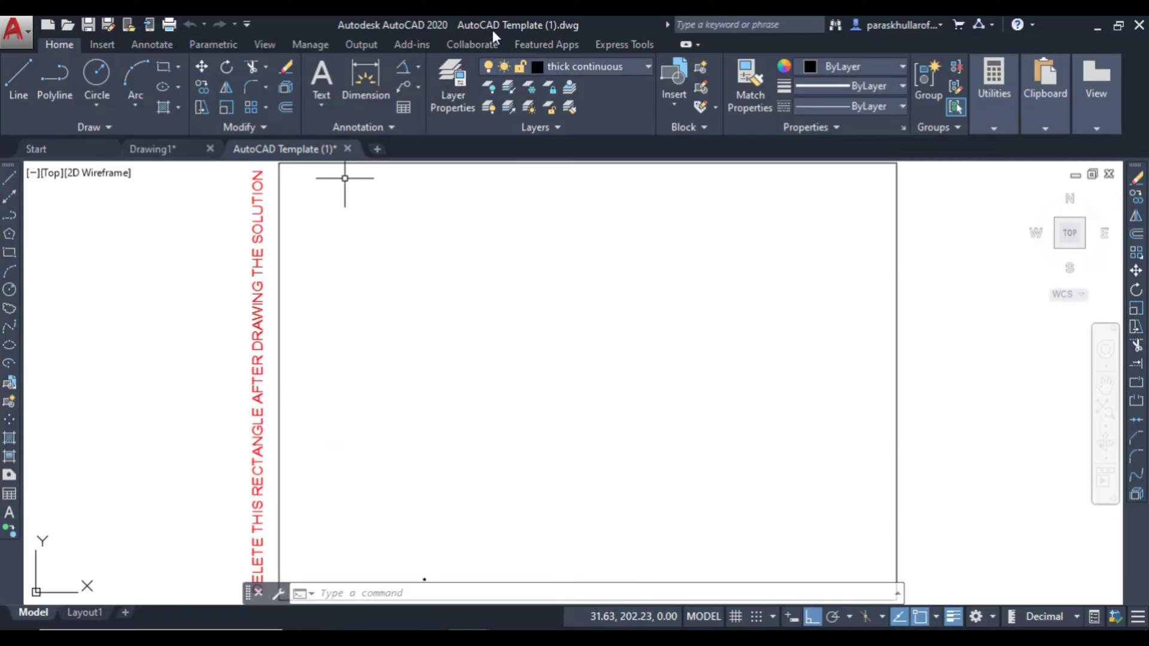
{"action": "left_click", "coordinate": [11, 178]}
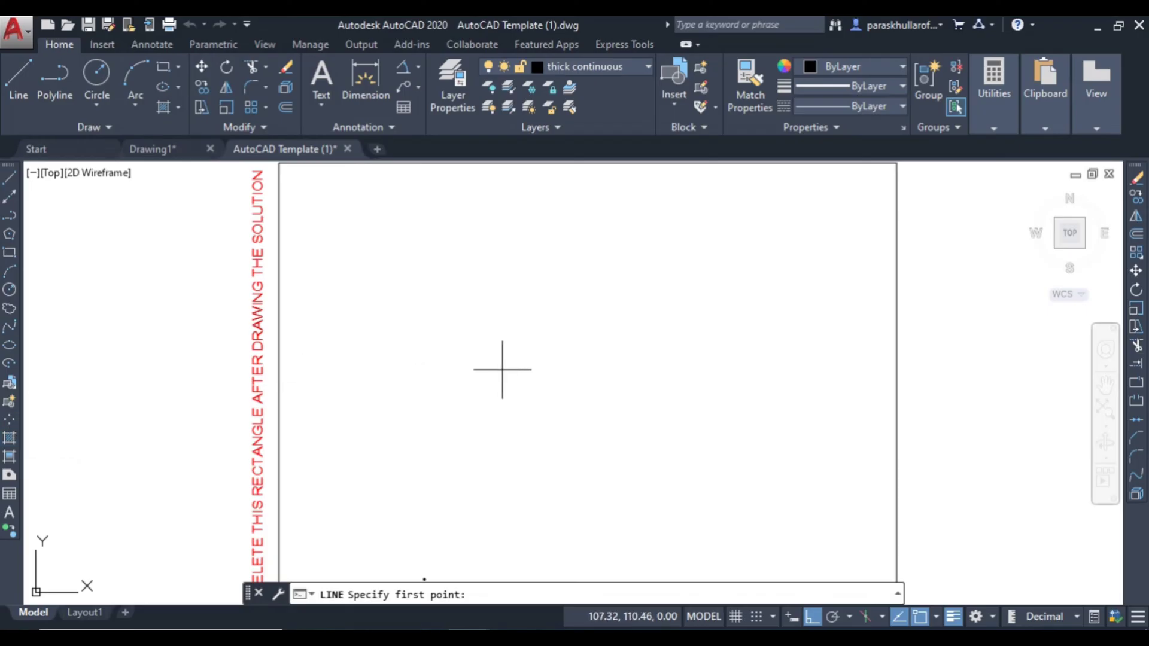
{"action": "left_click", "coordinate": [503, 370]}
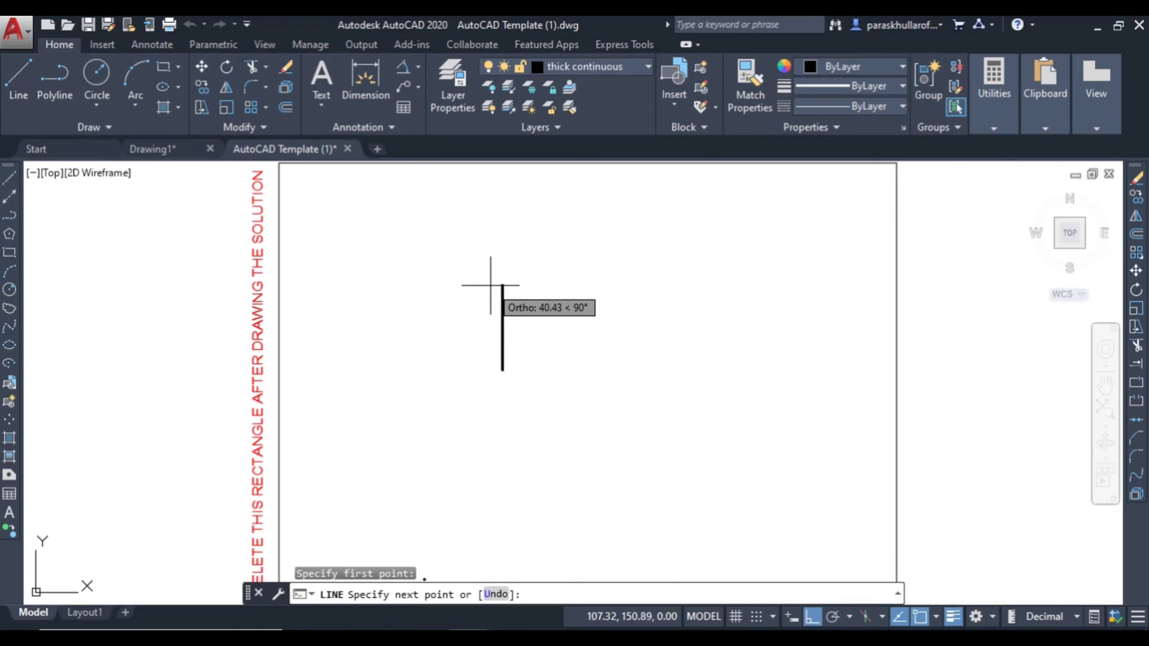
{"action": "type", "text": "48"}
{"action": "key", "text": "Return"}
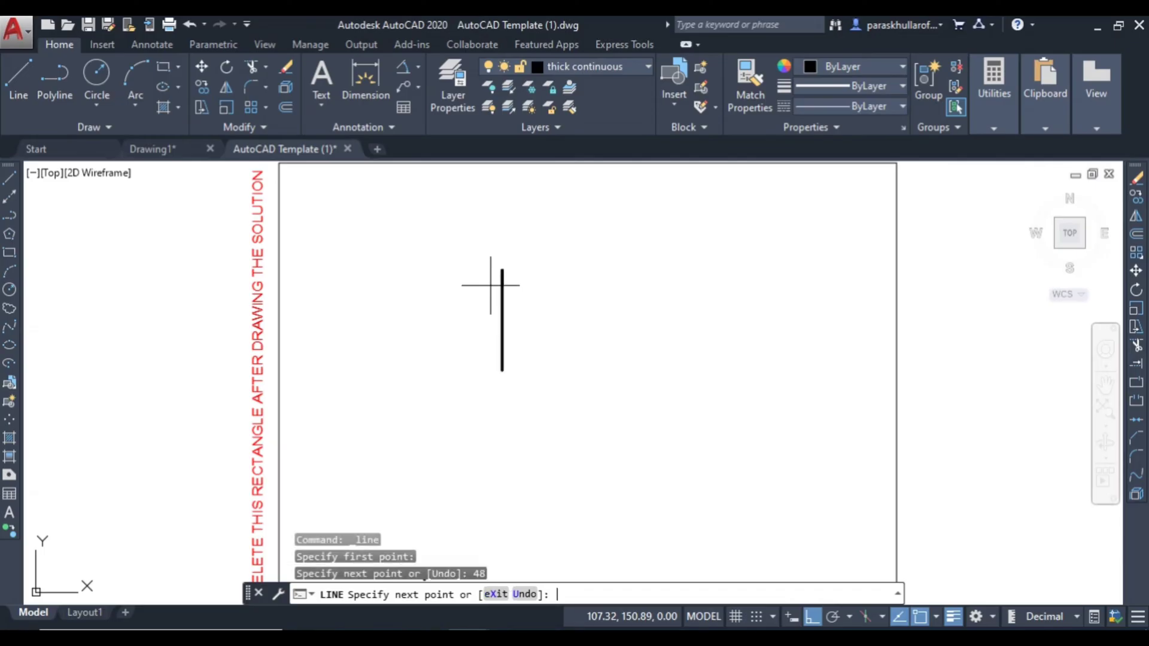
Check the reference drawing in Paint, then continue the line 31 units horizontally leftward from the vertical line's upper end and finish it
{"action": "key", "text": "alt+Tab"}
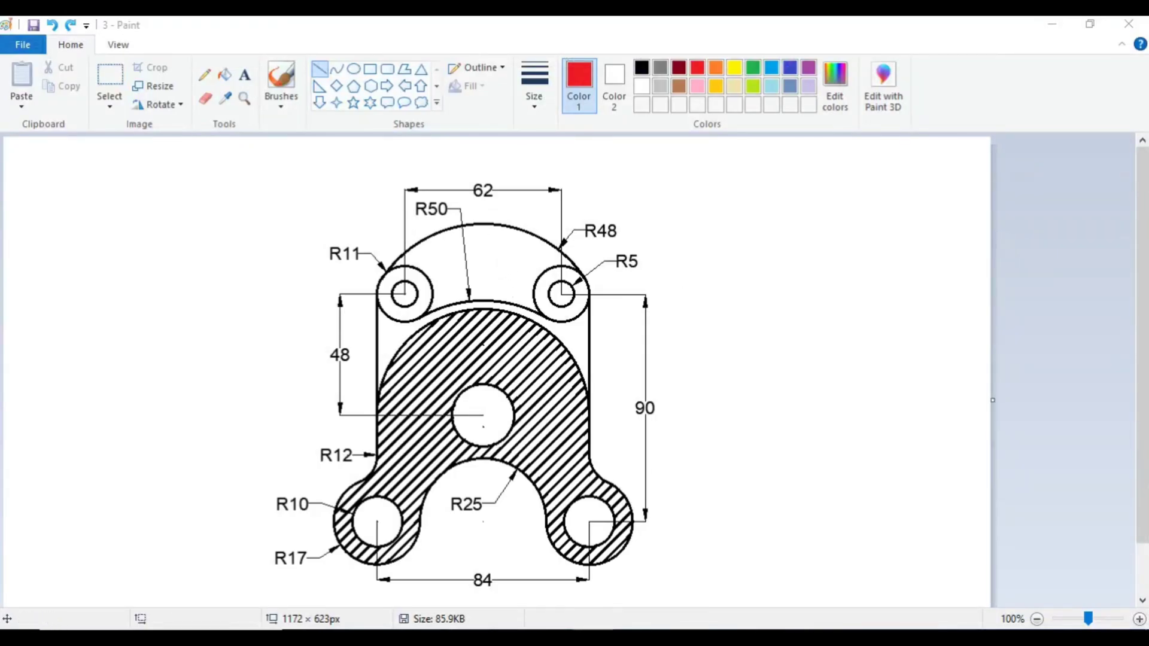
{"action": "left_click", "coordinate": [544, 598]}
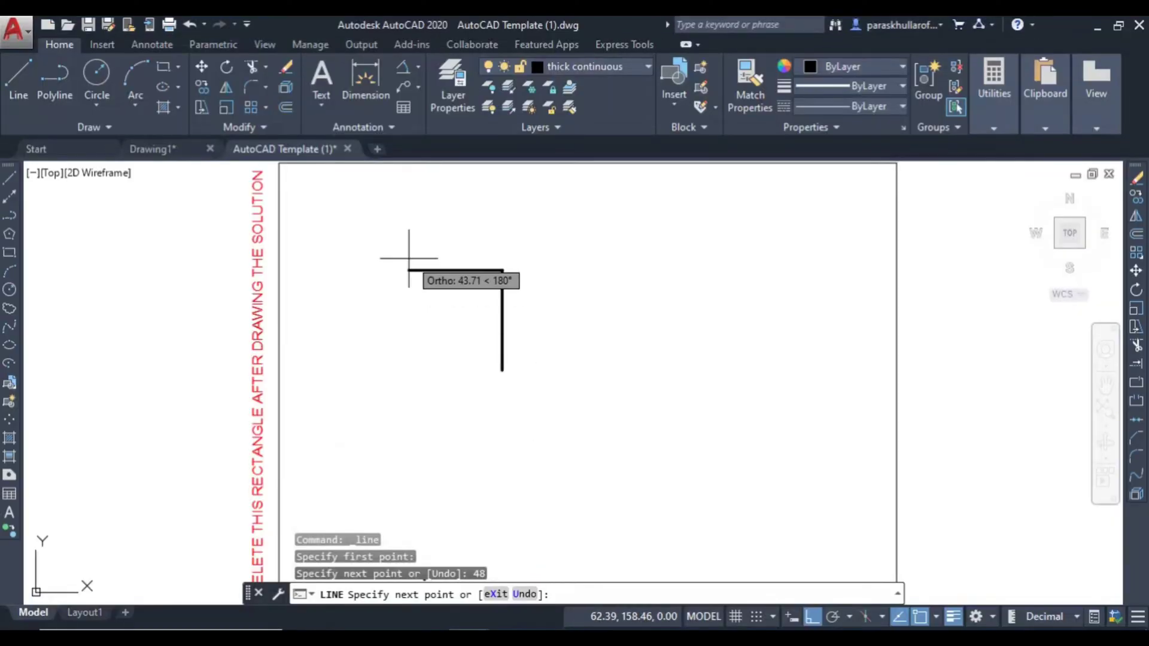
{"action": "type", "text": "31"}
{"action": "key", "text": "Return"}
{"action": "right_click", "coordinate": [513, 237]}
{"action": "left_click", "coordinate": [519, 244]}
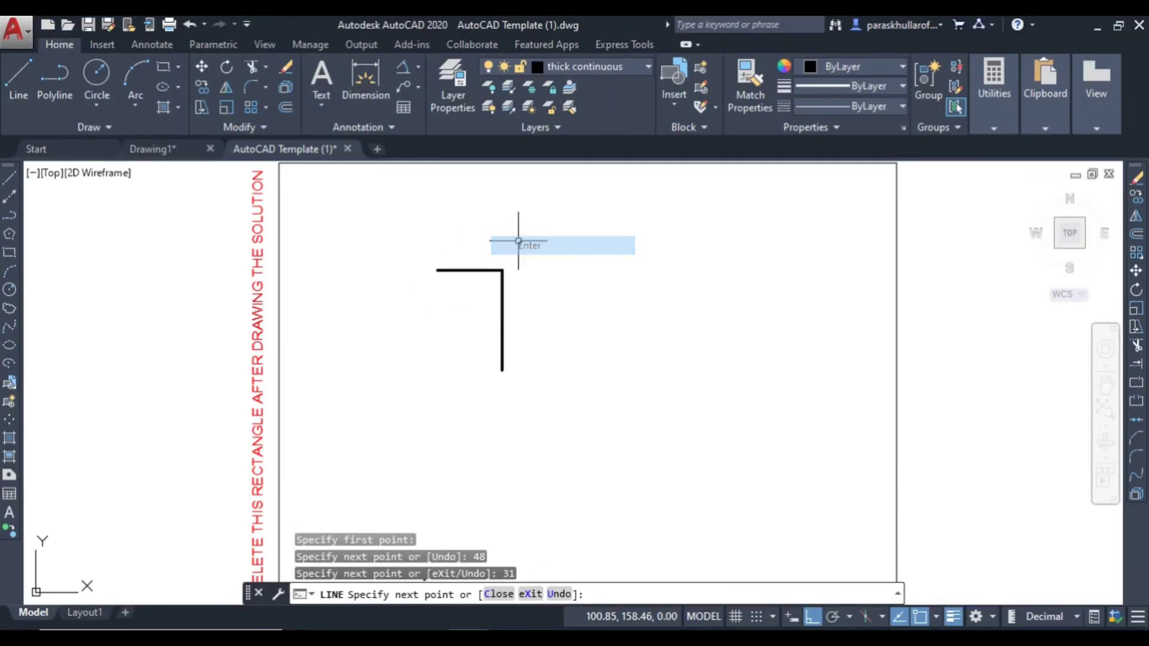
Draw a horizontal line 31 units rightward from the vertical line's upper end
{"action": "right_click", "coordinate": [524, 222]}
{"action": "left_click", "coordinate": [528, 227]}
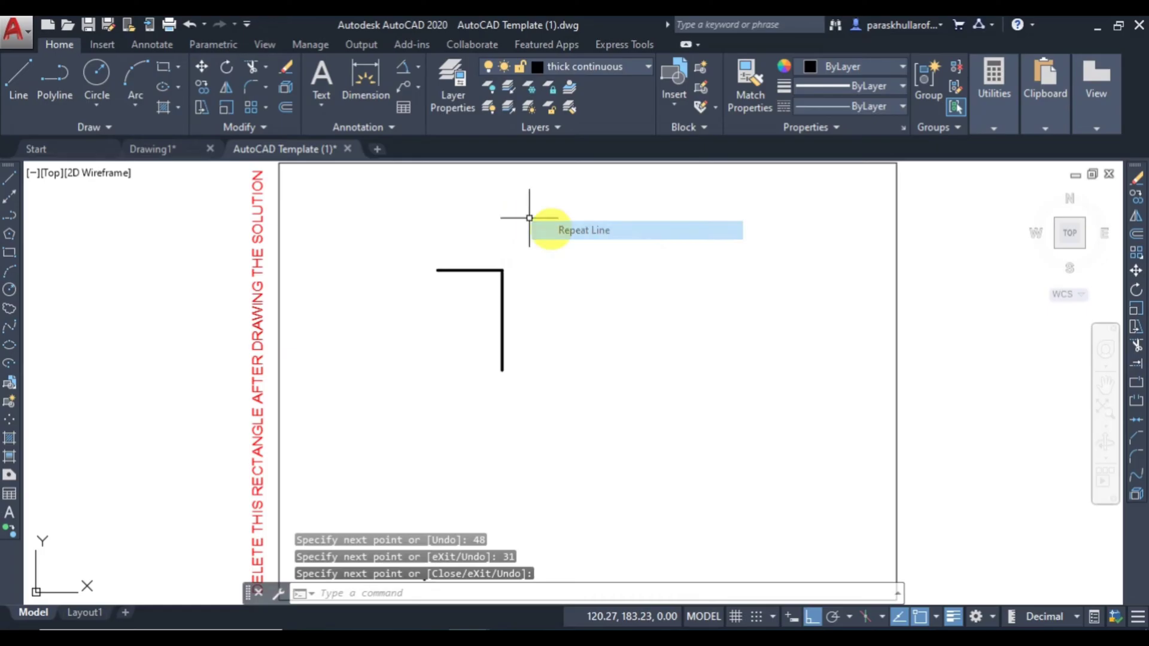
{"action": "left_click", "coordinate": [502, 270]}
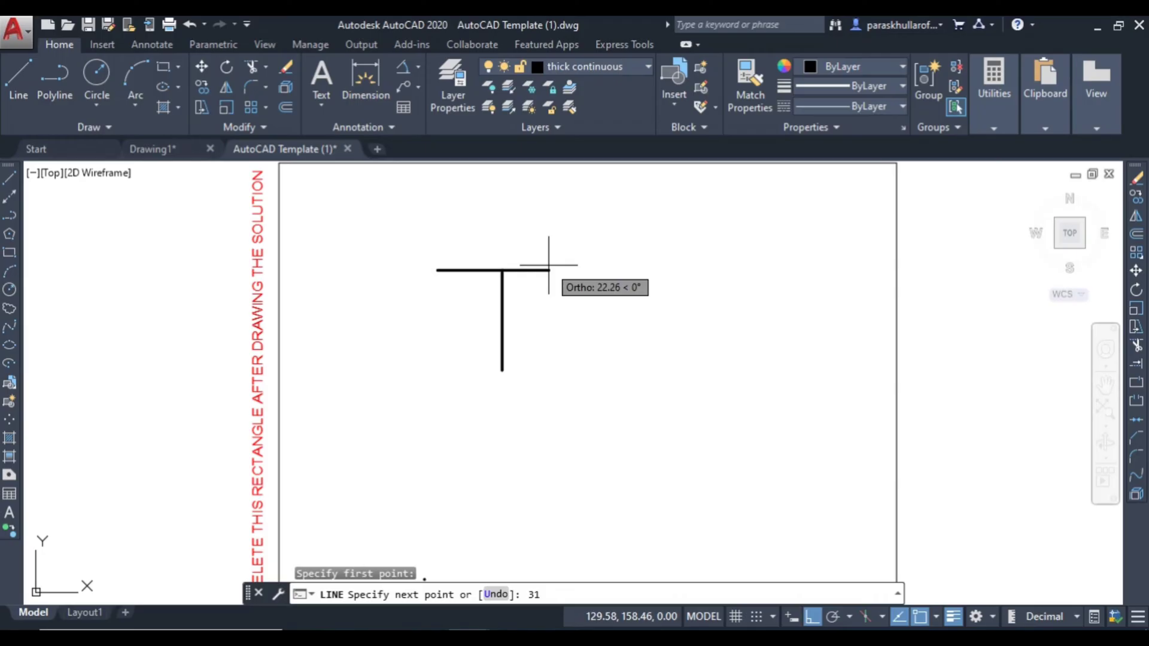
{"action": "key", "text": "Return"}
{"action": "right_click", "coordinate": [653, 234]}
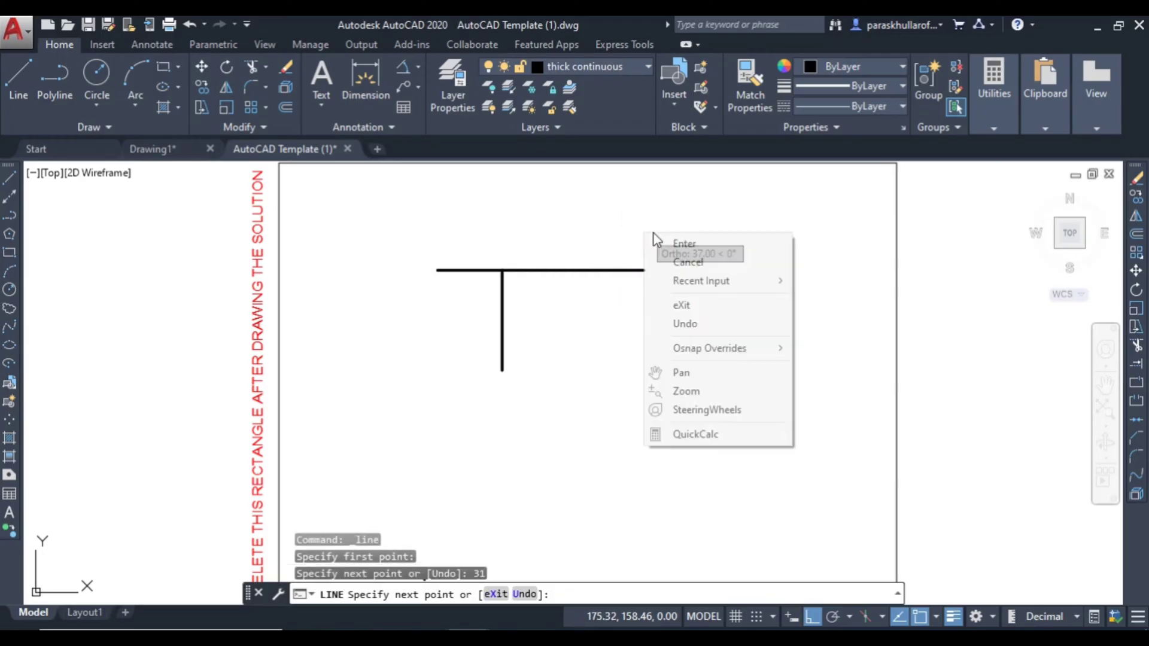
{"action": "left_click", "coordinate": [663, 242]}
{"action": "right_click", "coordinate": [662, 233]}
{"action": "left_click", "coordinate": [676, 238]}
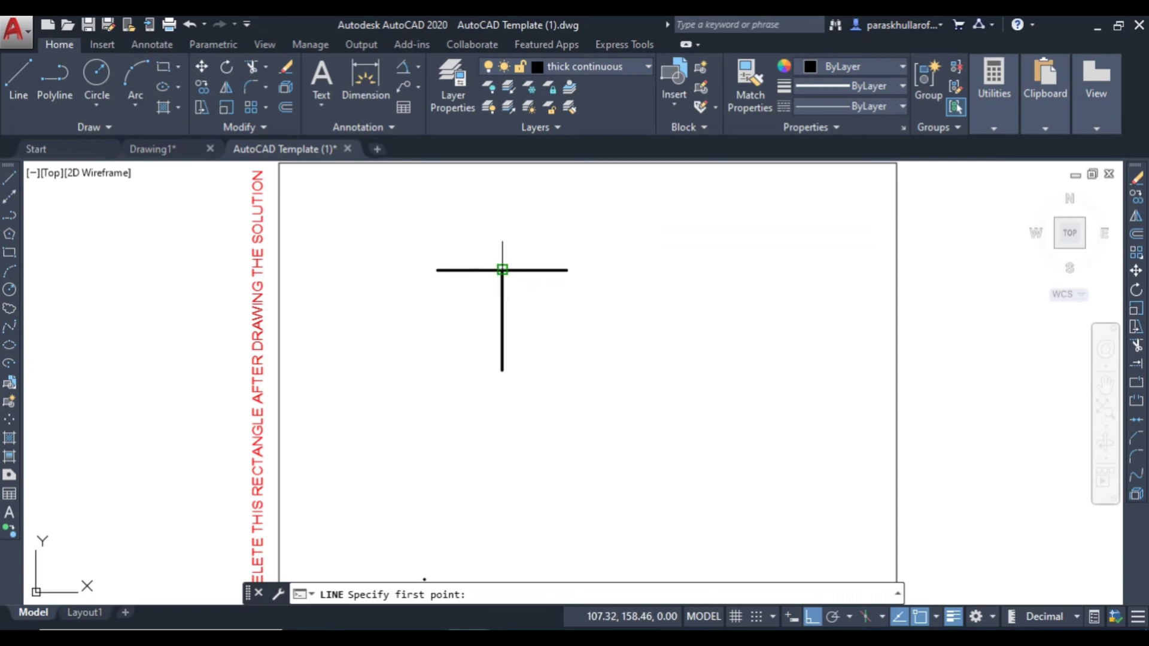
{"action": "left_click", "coordinate": [502, 270]}
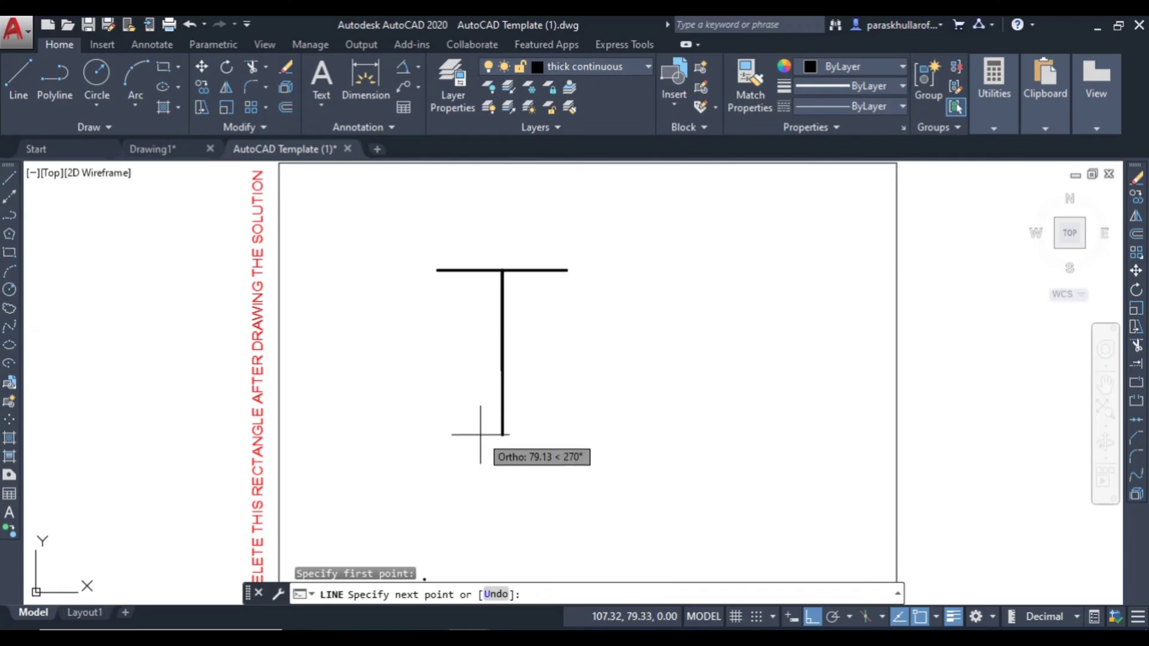
{"action": "key", "text": "Escape"}
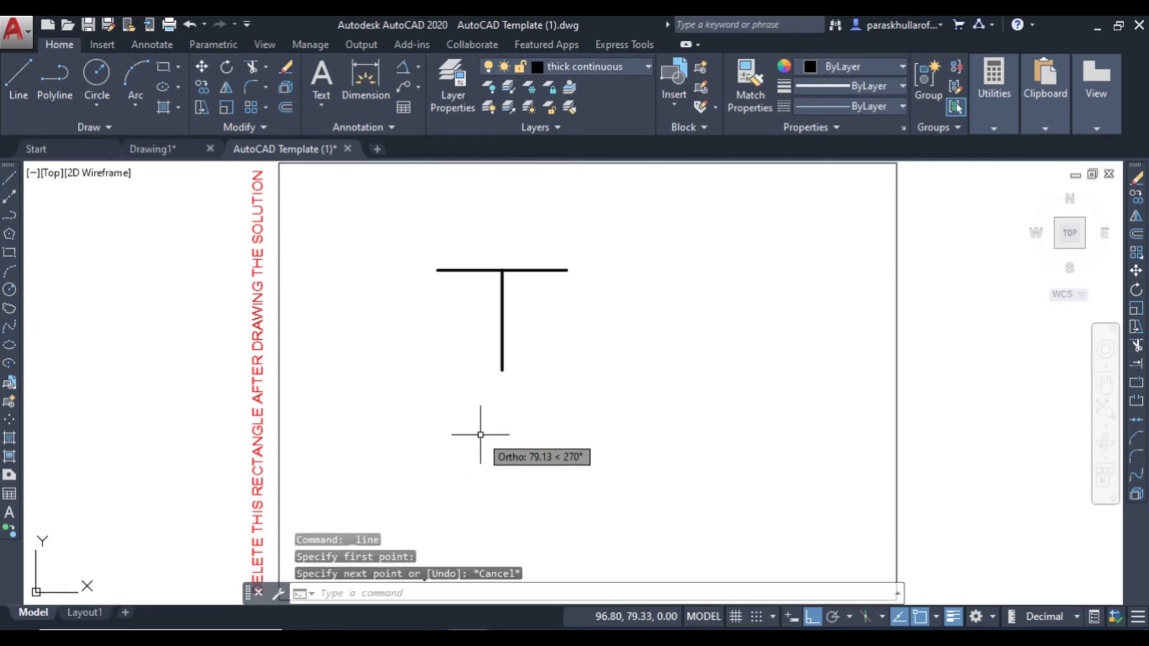
{"action": "left_click", "coordinate": [9, 177]}
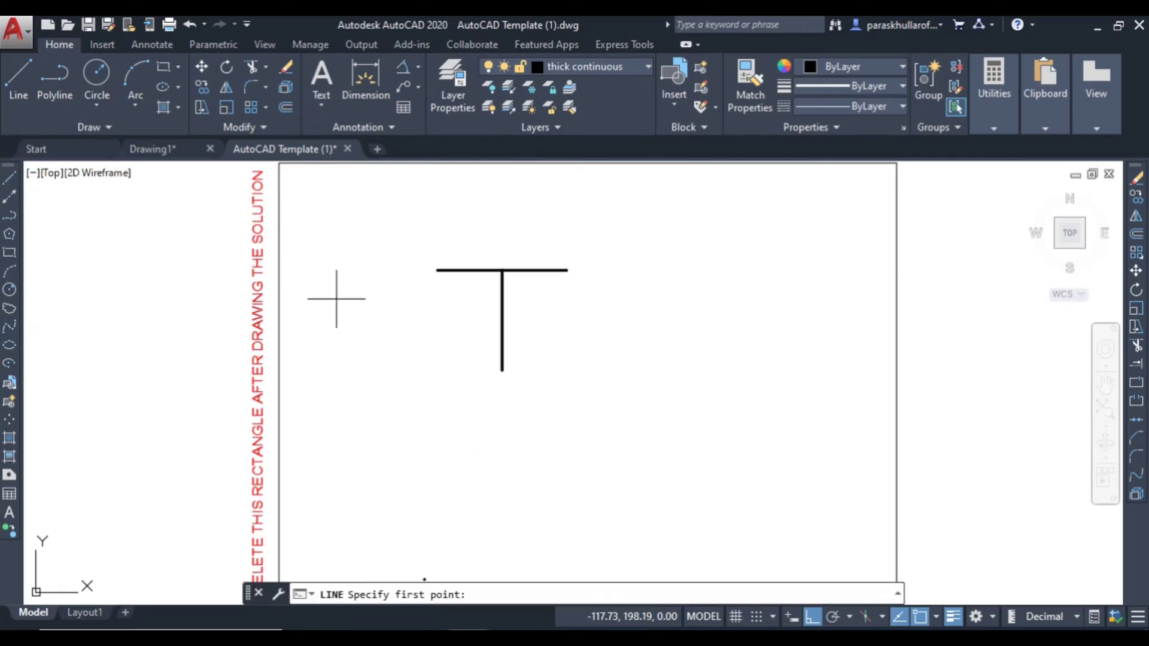
{"action": "left_click", "coordinate": [499, 369]}
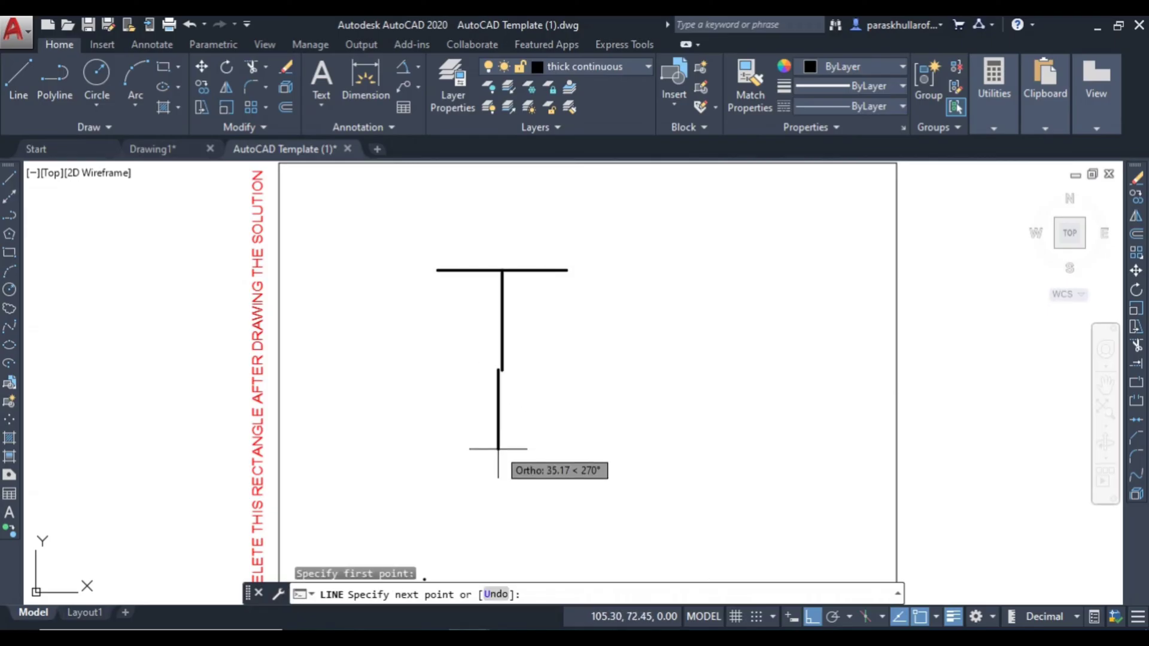
{"action": "type", "text": "u"}
{"action": "key", "text": "Return"}
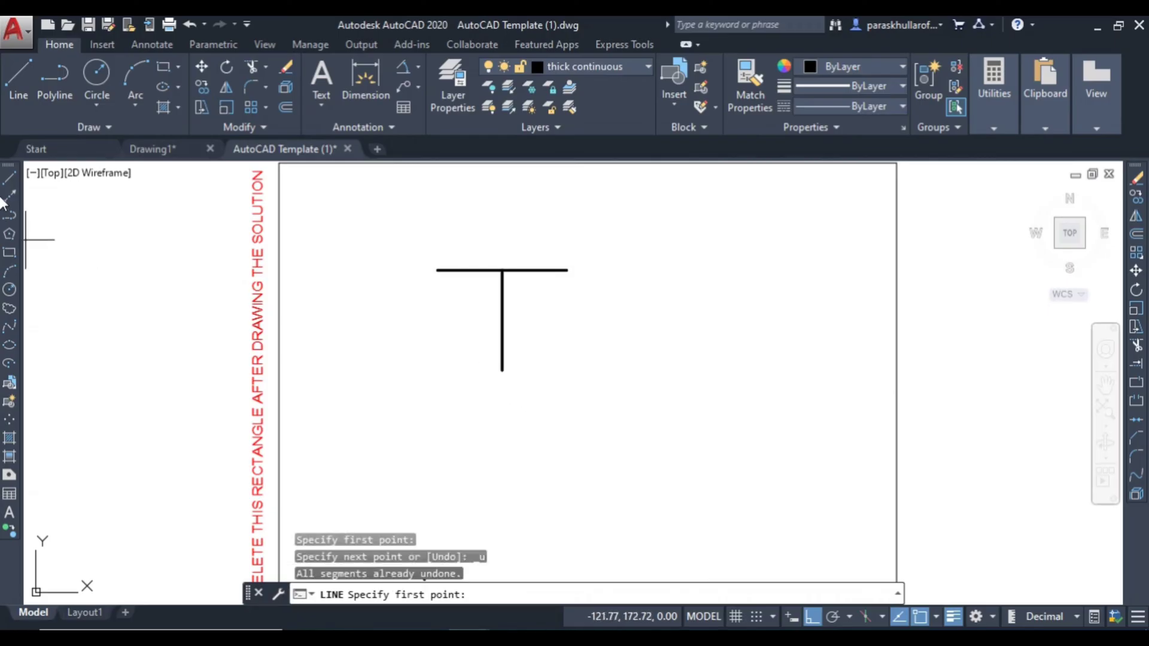
Draw a line 42 units downward from the vertical line's lower end, continue it 42 units horizontally leftward, and finish it
{"action": "left_click", "coordinate": [10, 177]}
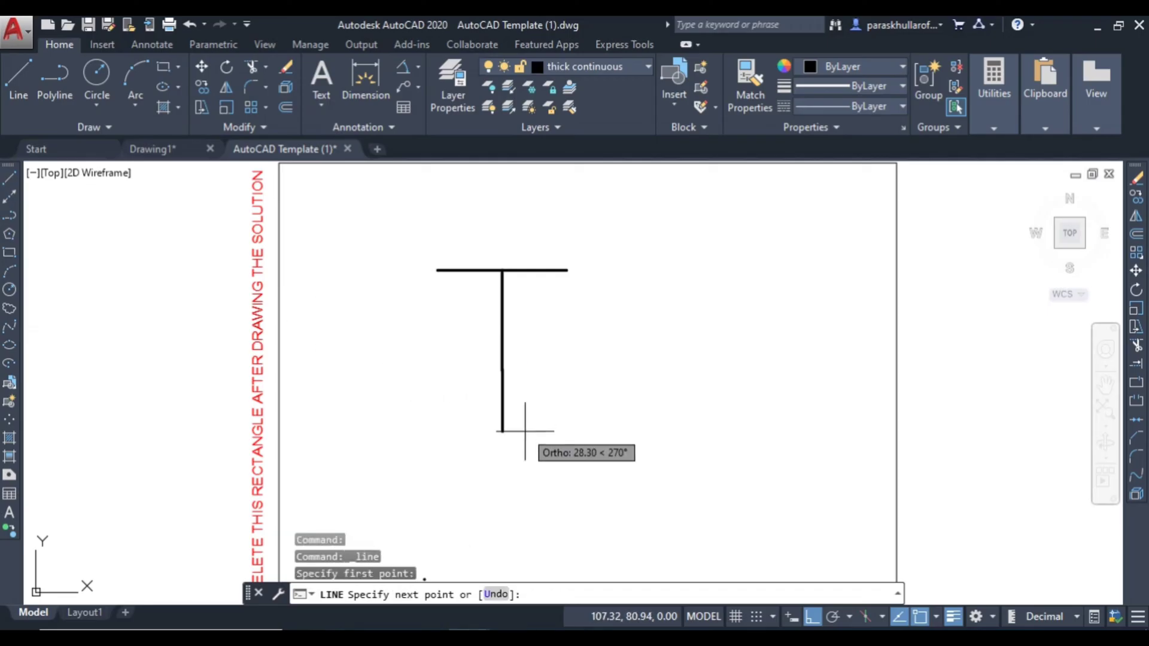
{"action": "type", "text": "42"}
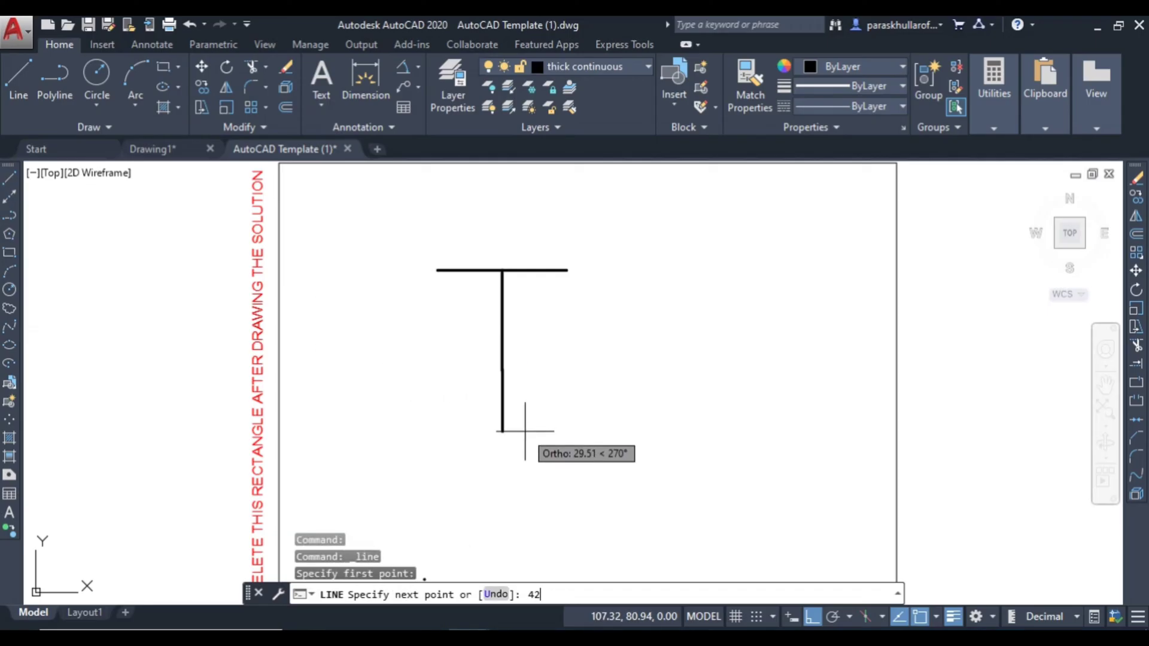
{"action": "key", "text": "Return"}
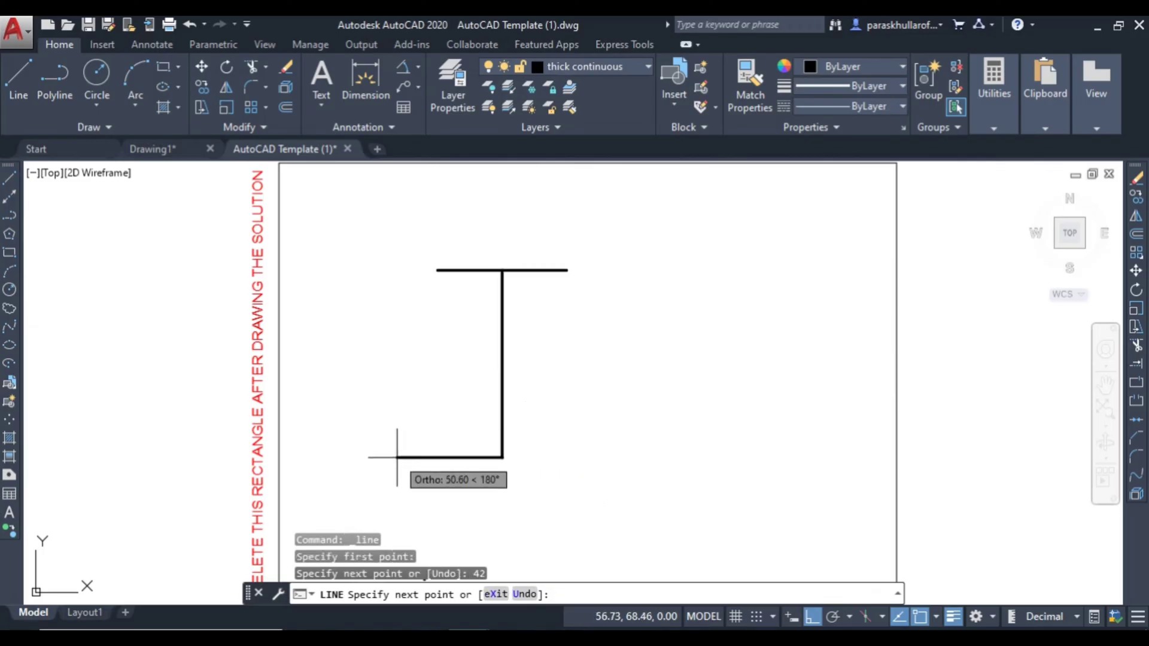
{"action": "type", "text": "42"}
{"action": "key", "text": "Return"}
{"action": "right_click", "coordinate": [613, 314]}
{"action": "left_click", "coordinate": [638, 327]}
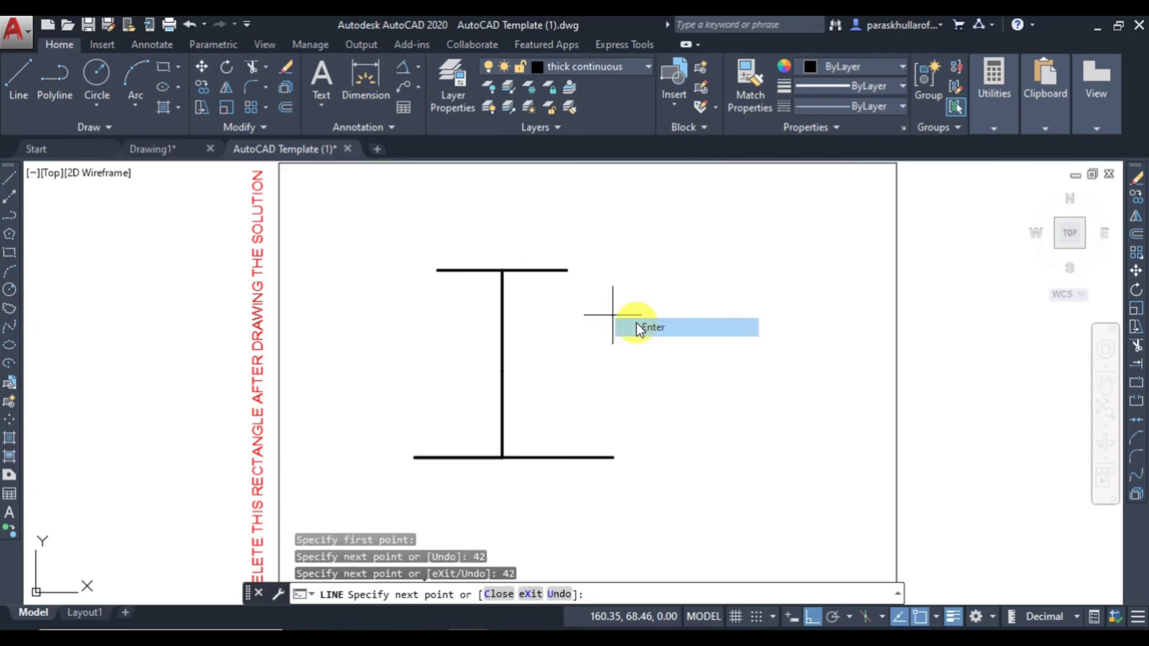
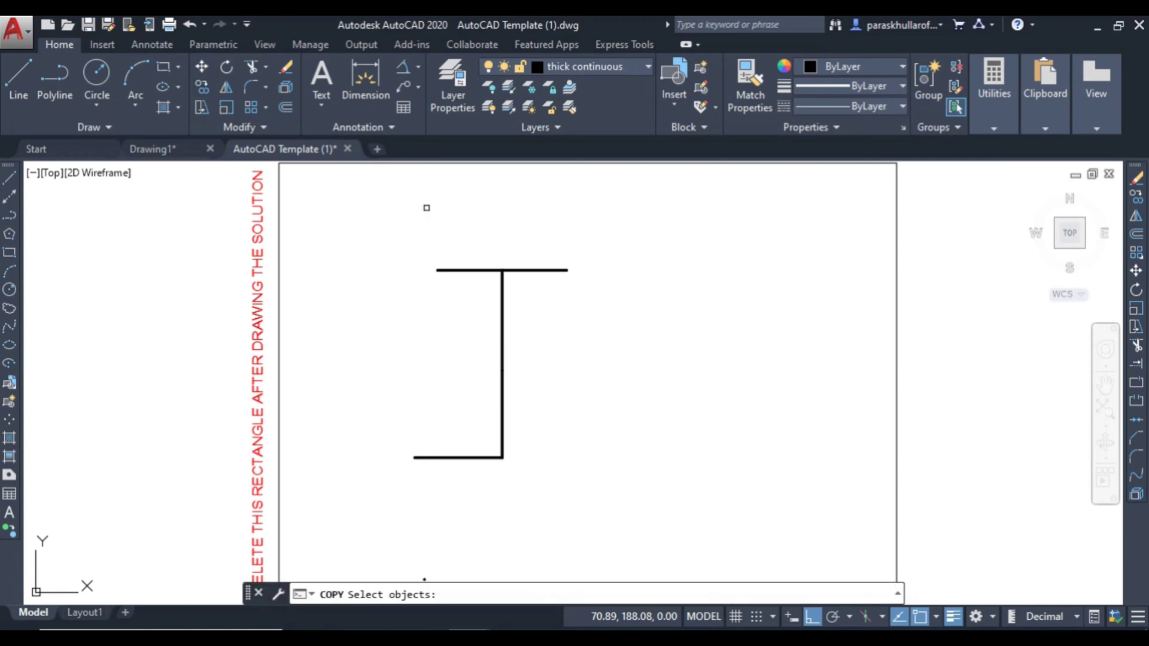
Copy the lower horizontal line from its left end to the vertical line's lower end, extending it an equal length rightward
{"action": "left_click", "coordinate": [456, 456]}
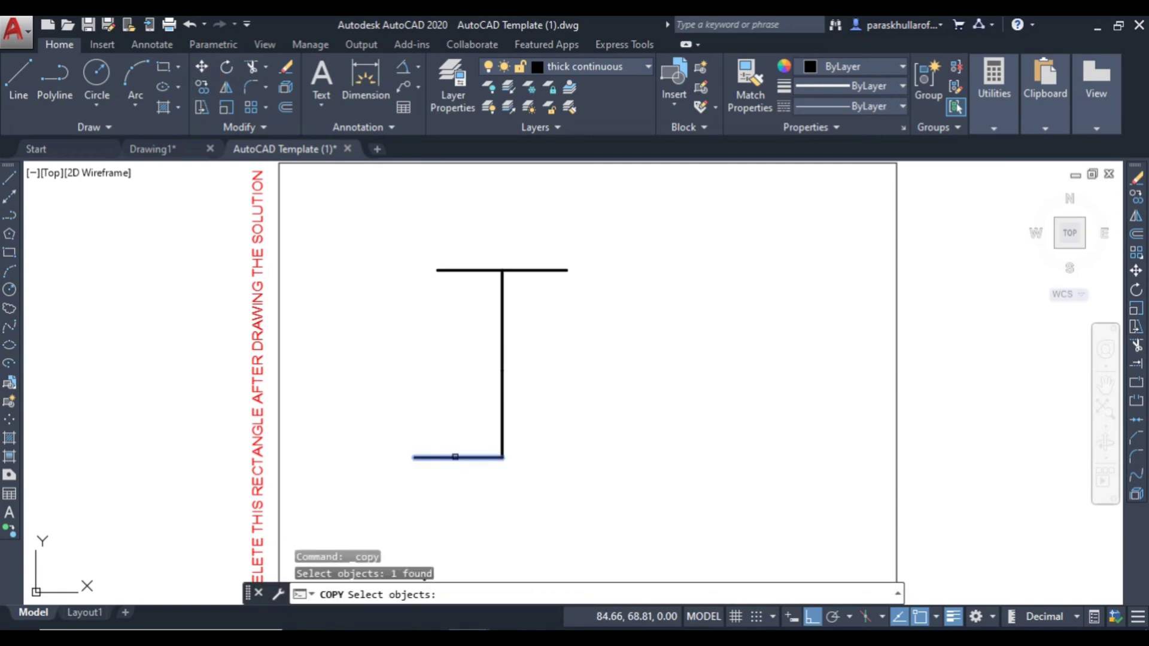
{"action": "key", "text": "Return"}
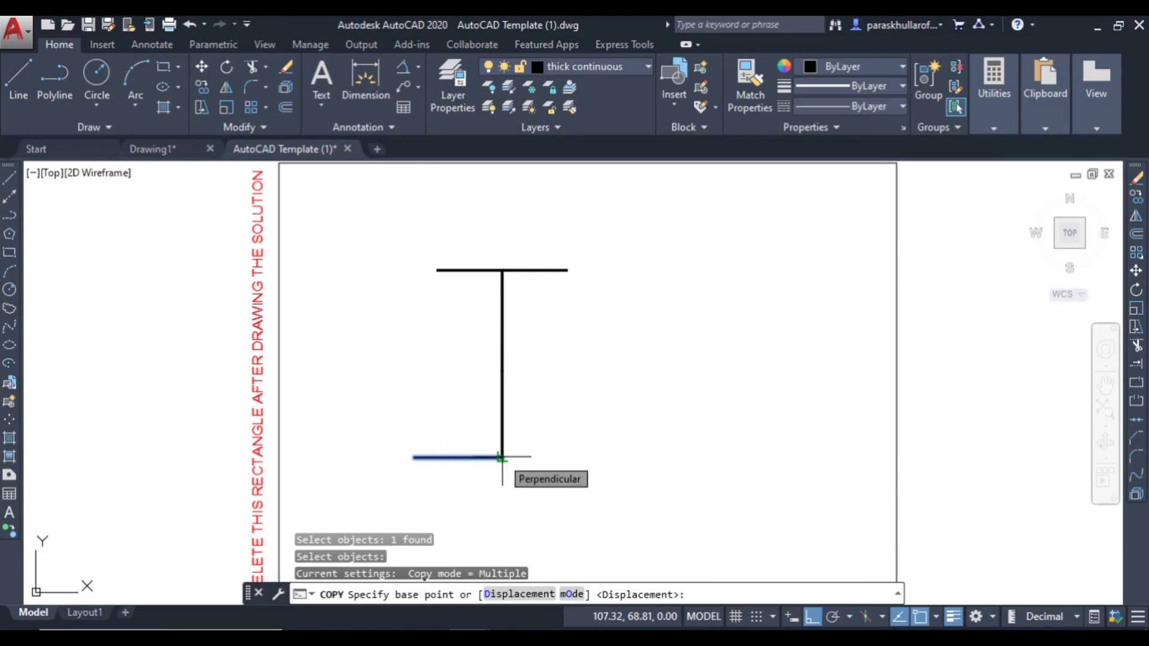
{"action": "left_click", "coordinate": [421, 458]}
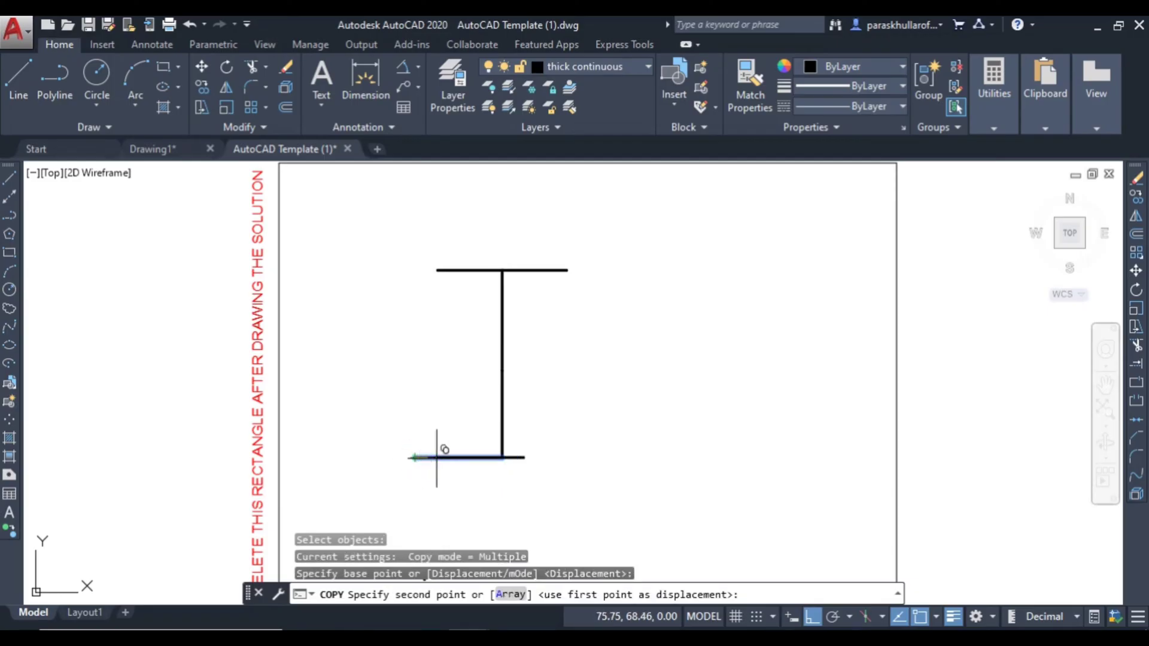
{"action": "left_click", "coordinate": [504, 456]}
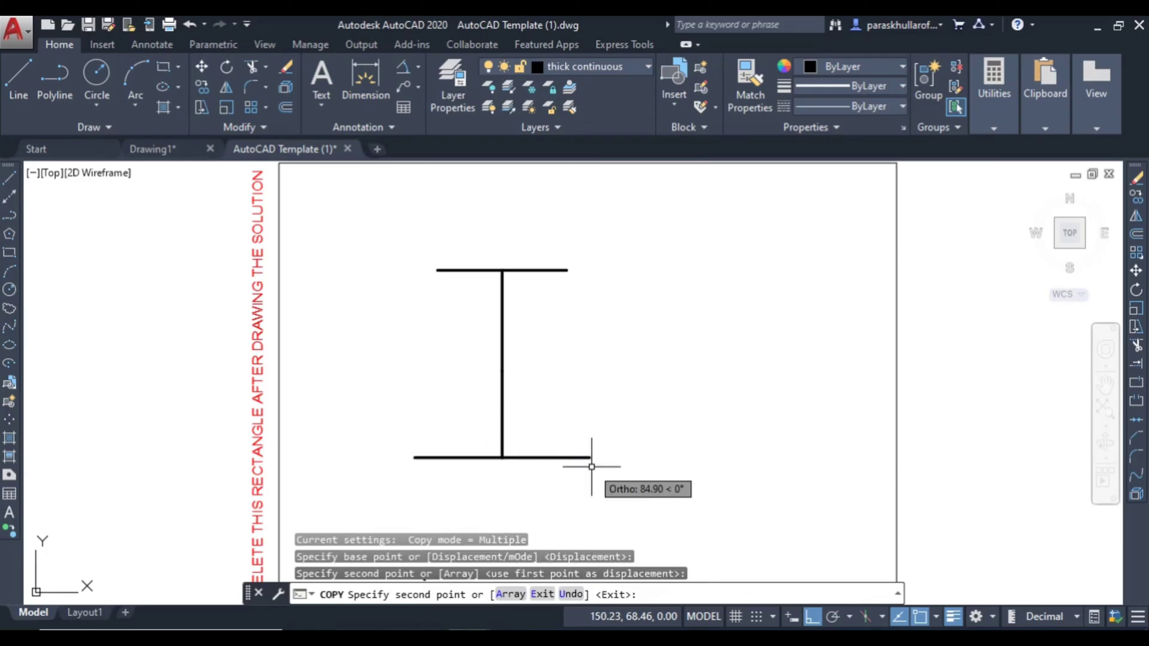
{"action": "key", "text": "Escape"}
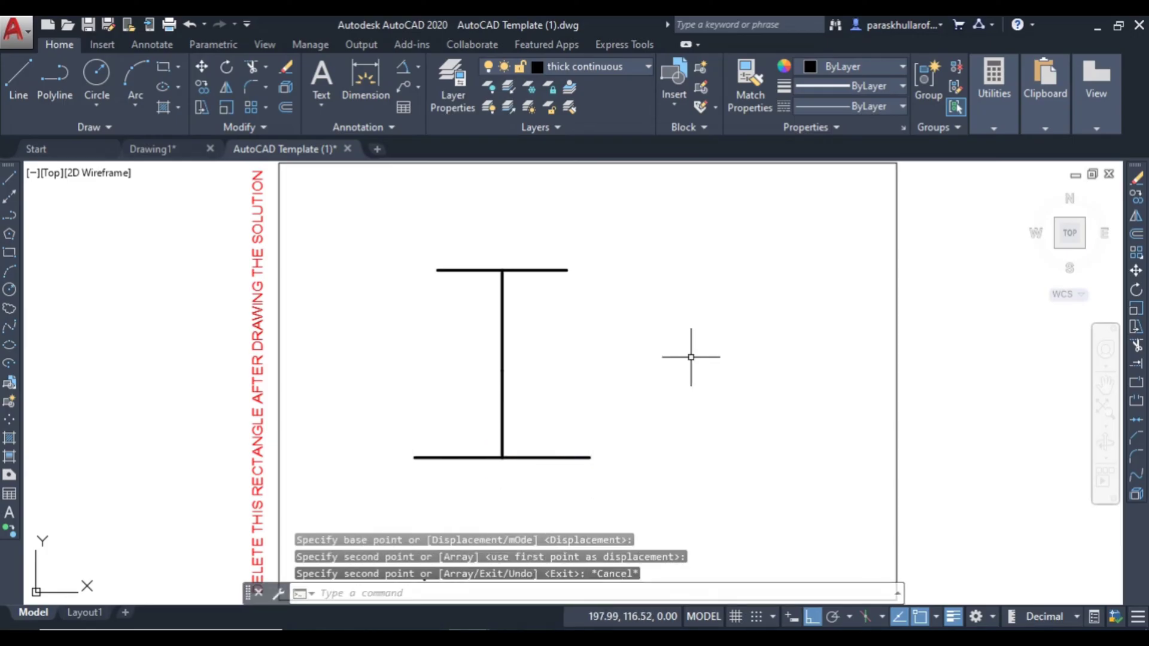
Place points at the left end, the middle junction and the right end of the lower horizontal line
{"action": "left_click", "coordinate": [487, 592]}
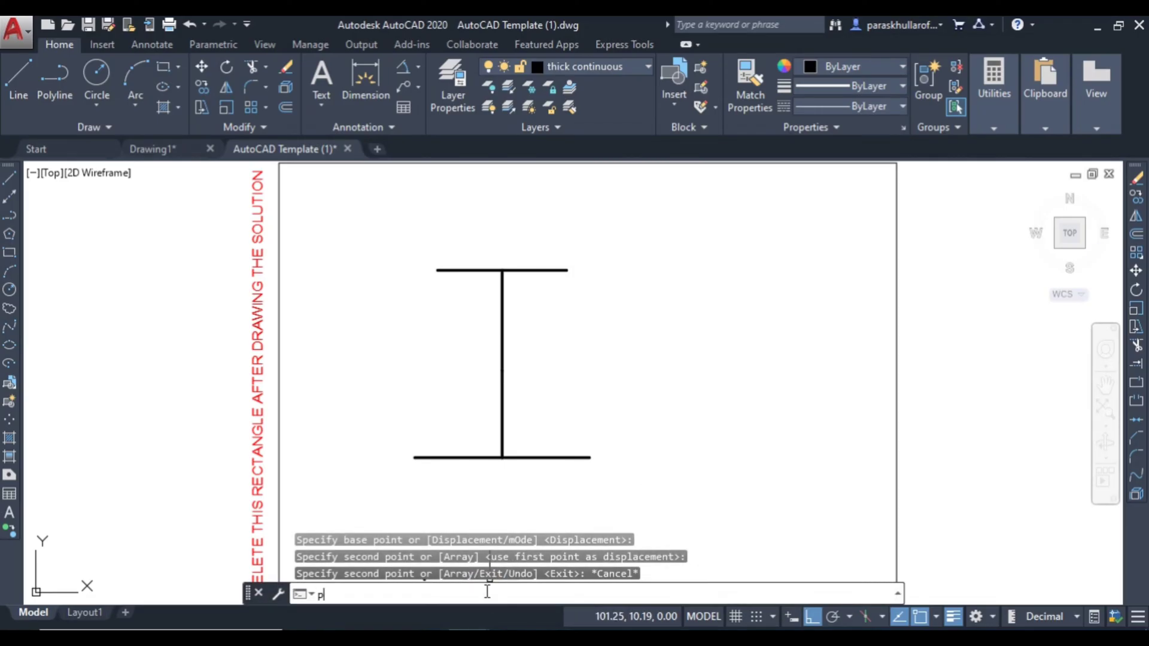
{"action": "type", "text": "poi"}
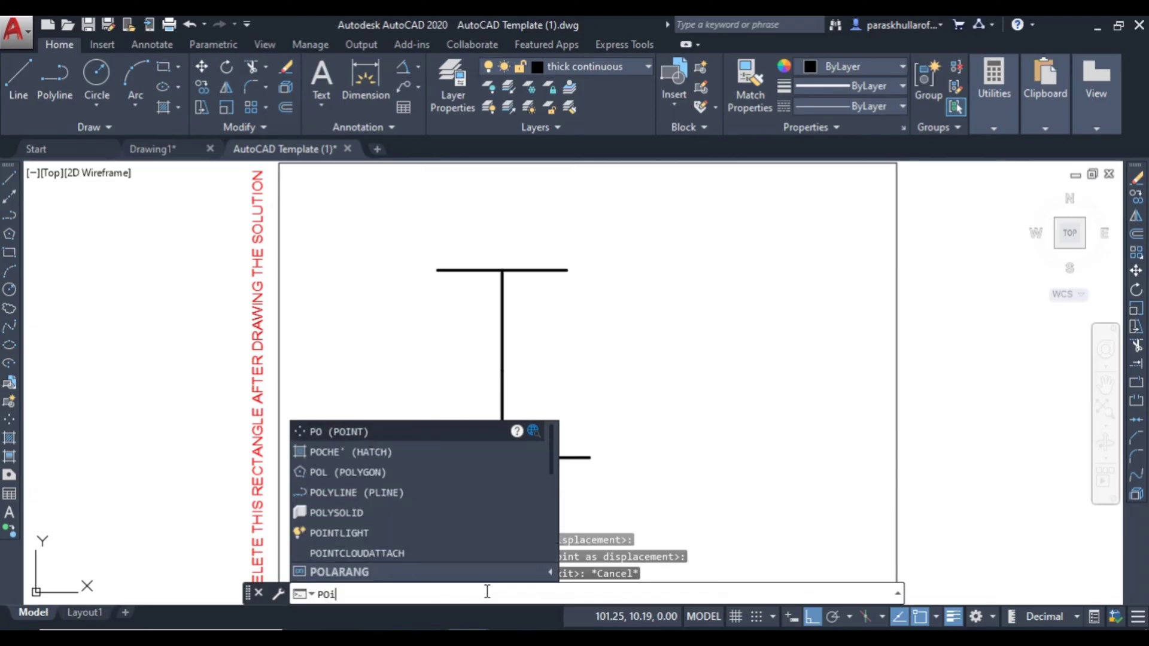
{"action": "type", "text": "nt"}
{"action": "key", "text": "Return"}
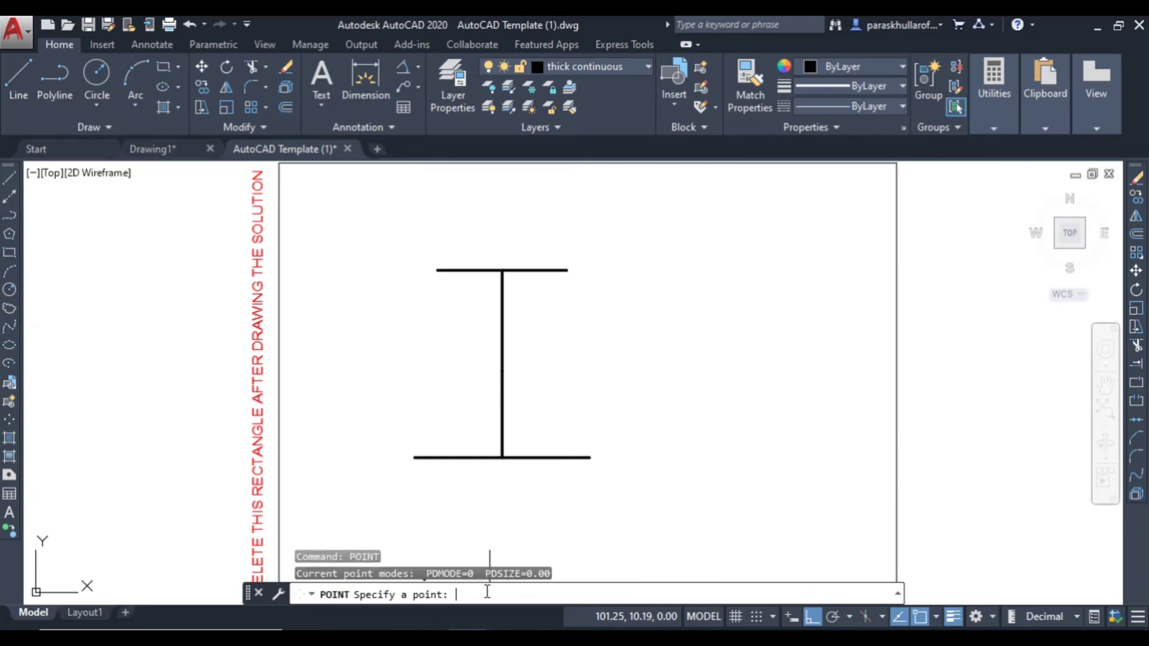
{"action": "left_click", "coordinate": [415, 458]}
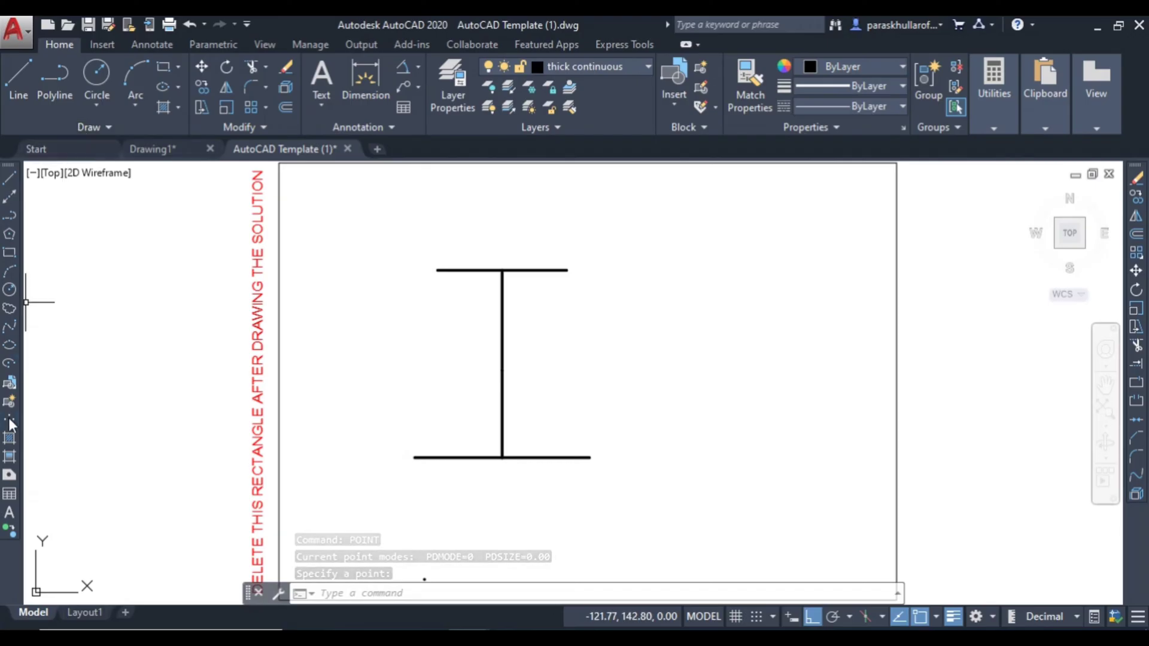
{"action": "key", "text": "Return"}
{"action": "left_click", "coordinate": [502, 458]}
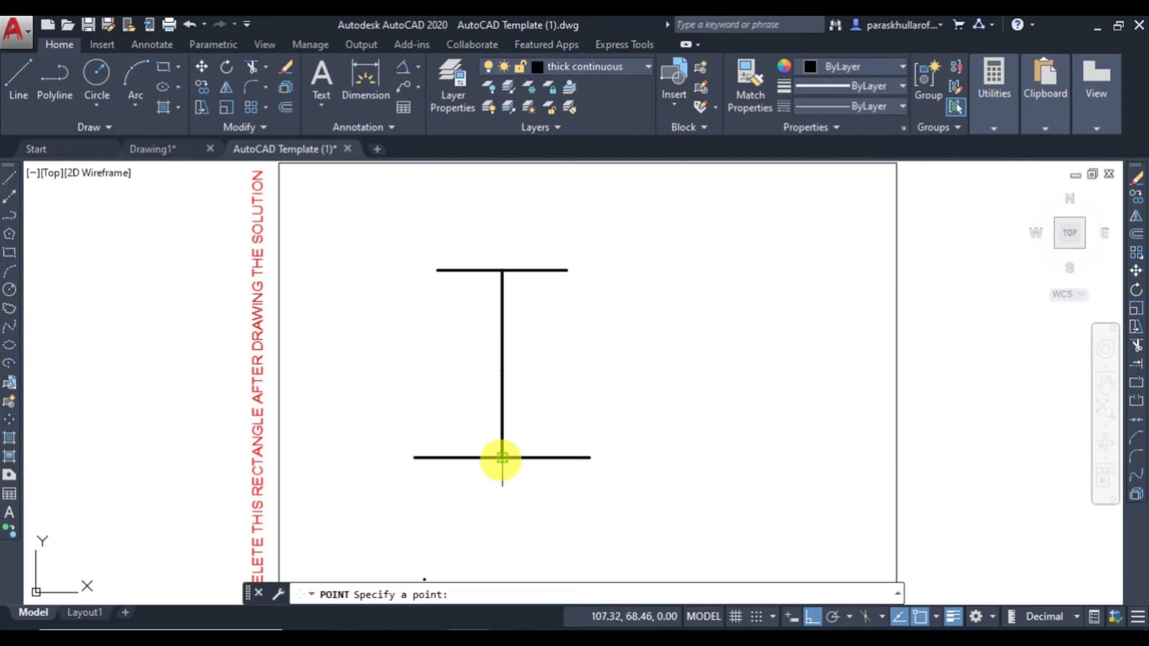
{"action": "left_click", "coordinate": [590, 458]}
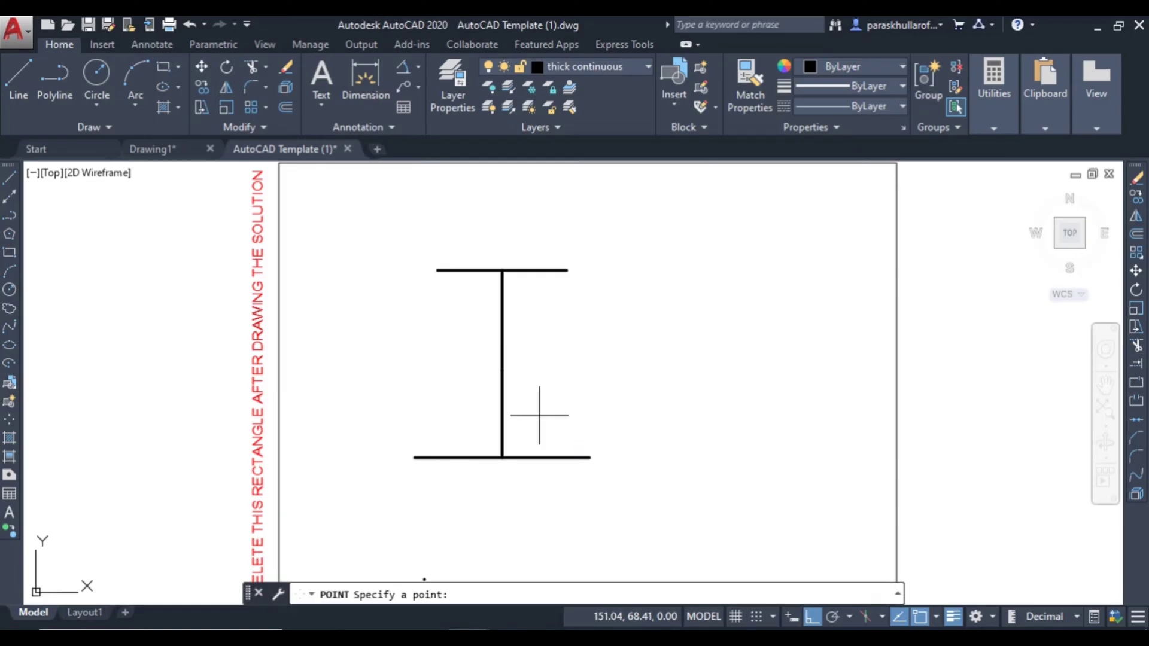
Place points where the two vertical segments meet and at both ends of the upper horizontal line
{"action": "left_click", "coordinate": [503, 370]}
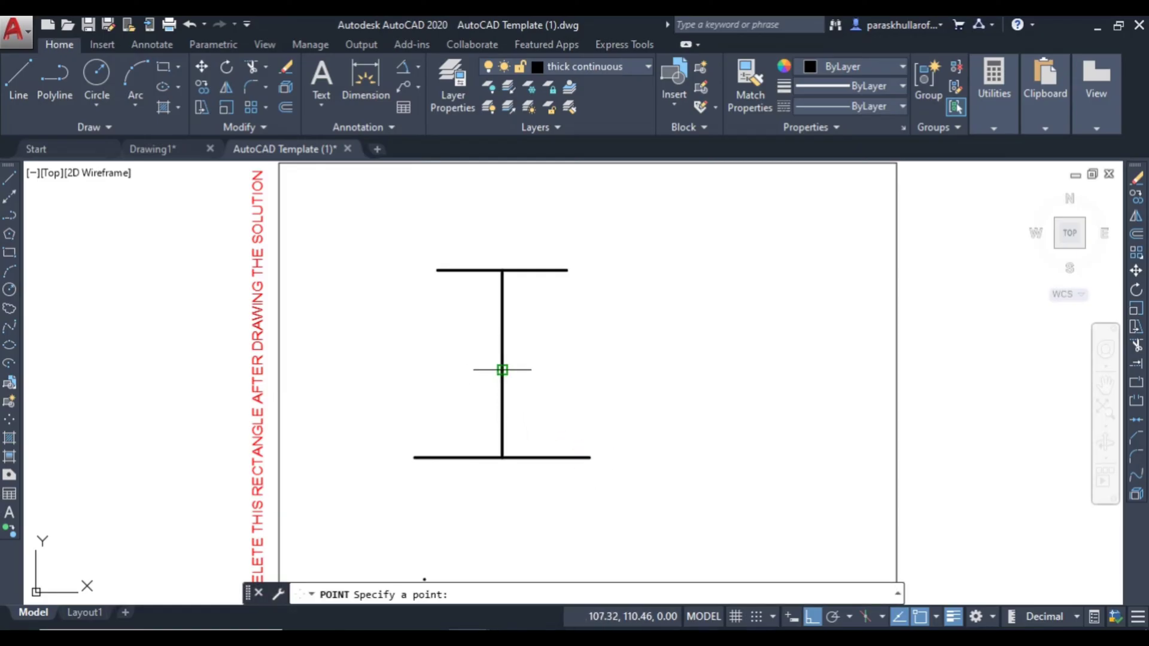
{"action": "left_click", "coordinate": [567, 271]}
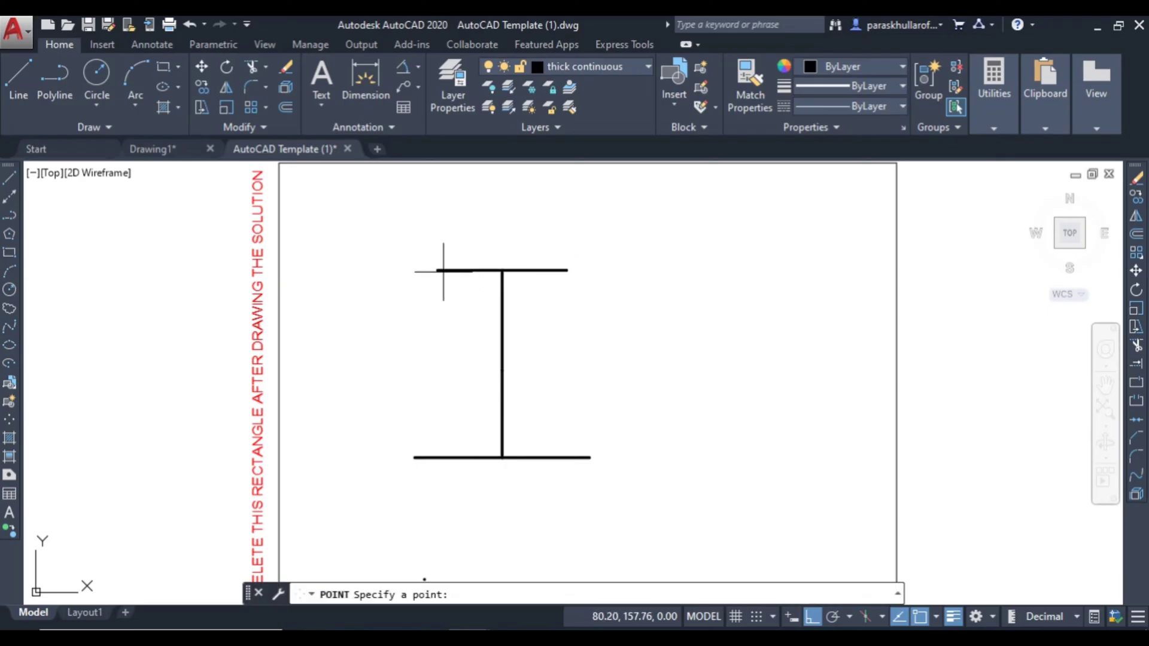
{"action": "key", "text": "Escape"}
{"action": "key", "text": "Escape"}
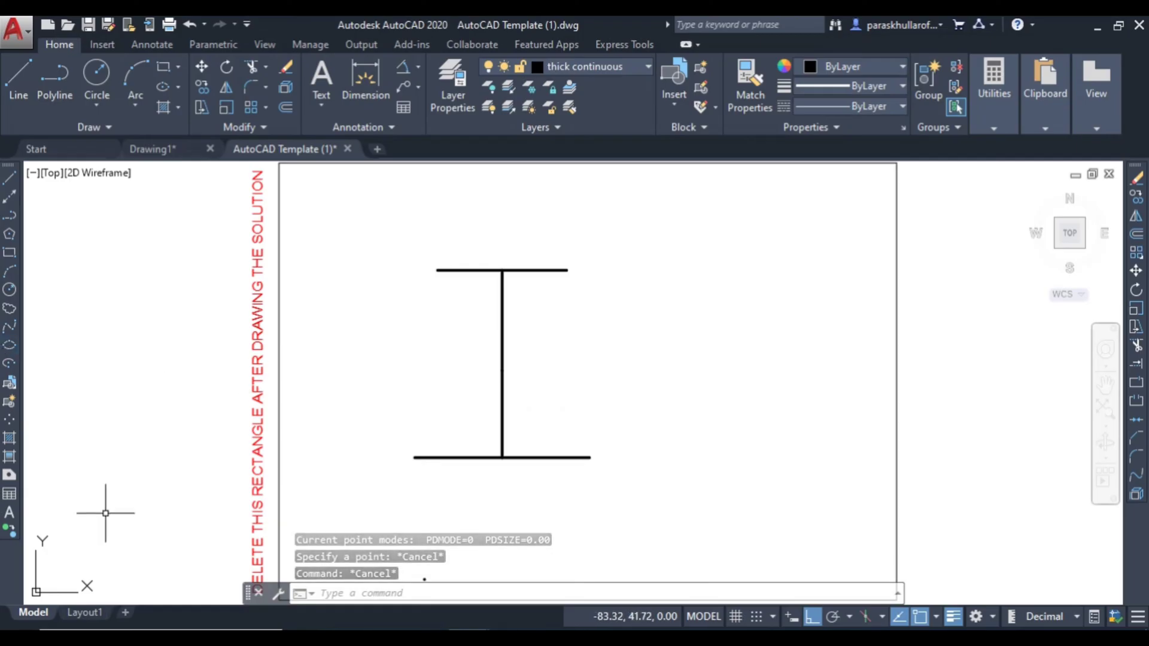
Set the point style to a circle with a cross through it
{"action": "type", "text": "ptype"}
{"action": "key", "text": "Return"}
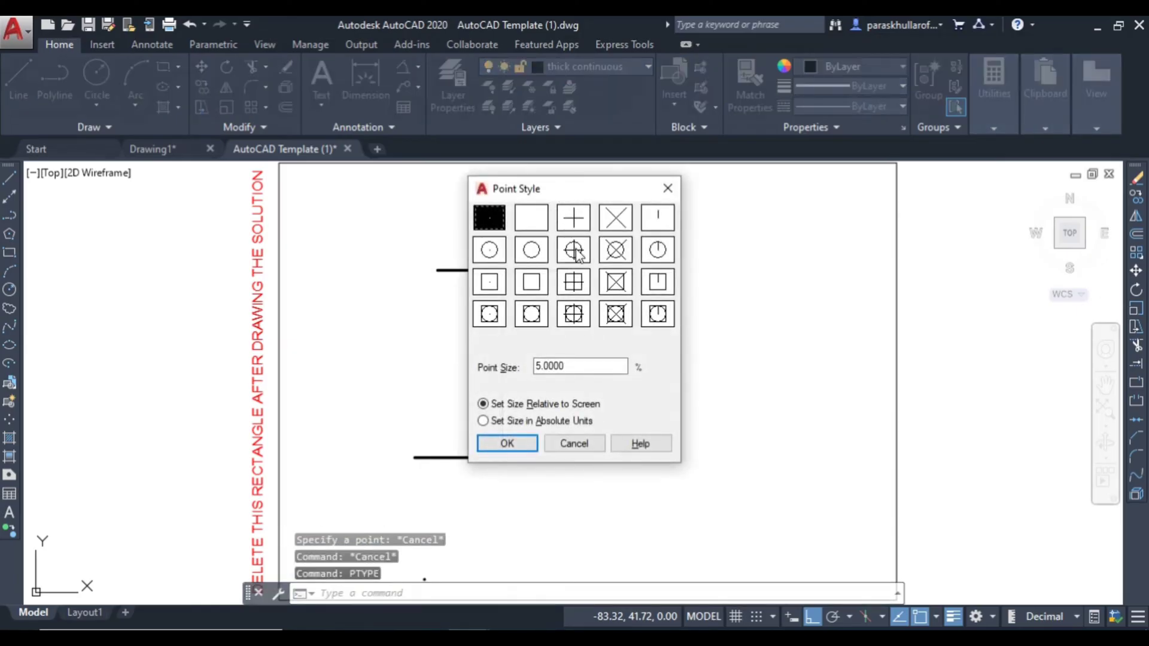
{"action": "double_click", "coordinate": [575, 251]}
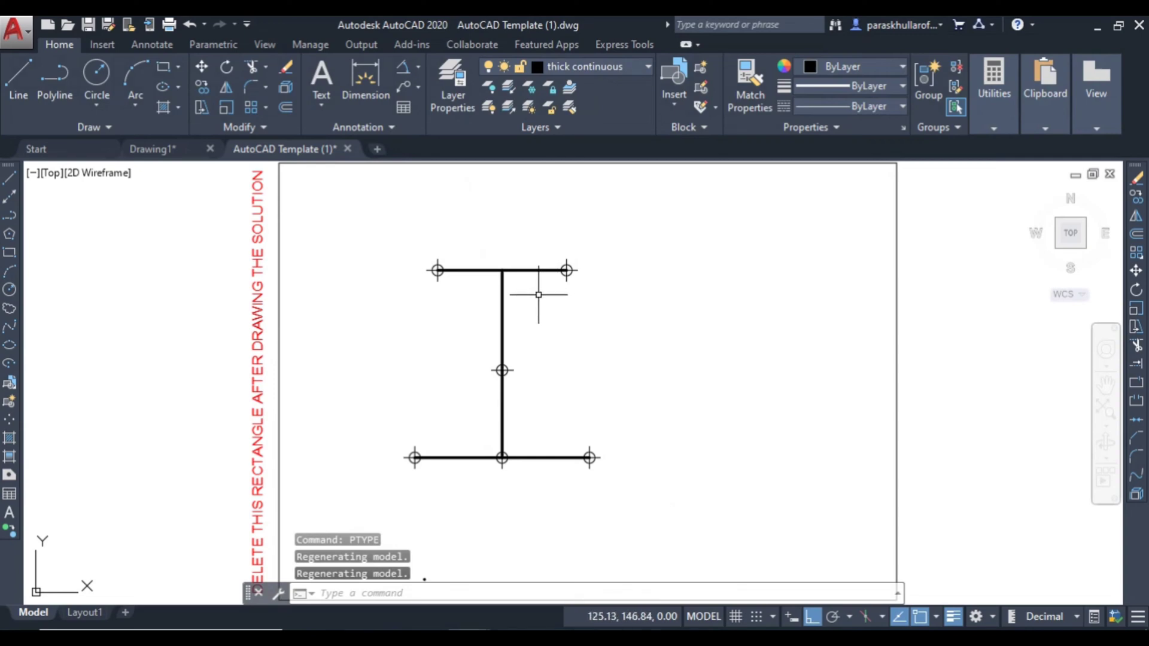
Erase all the horizontal and vertical construction lines, keeping only the six points
{"action": "left_click", "coordinate": [518, 244]}
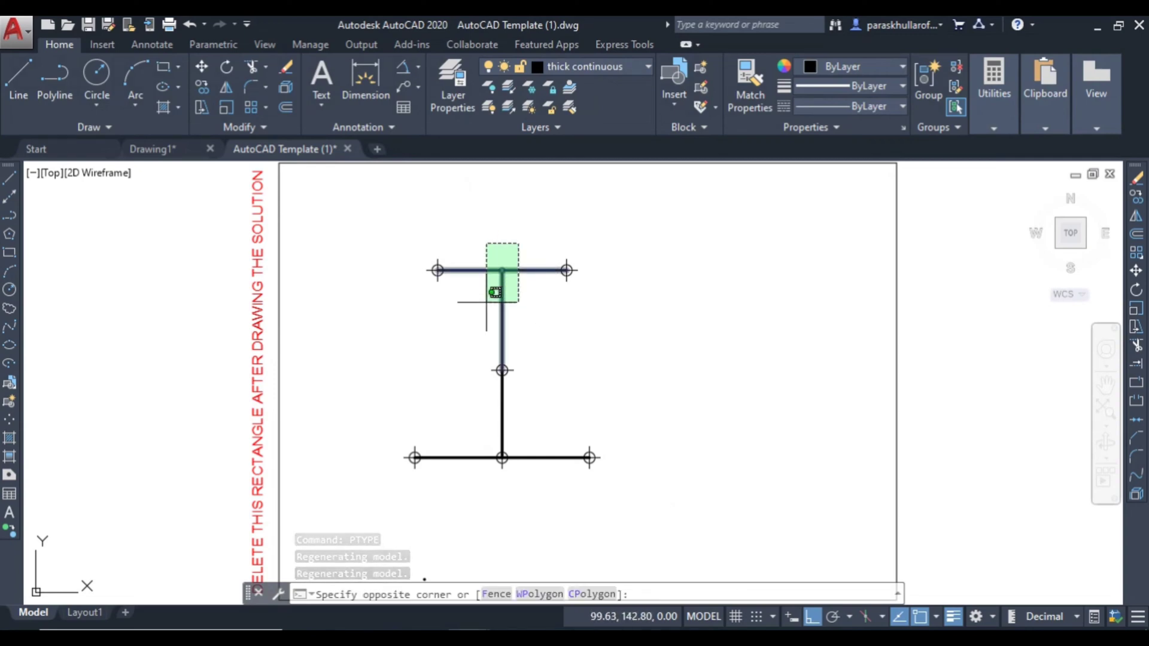
{"action": "left_click", "coordinate": [486, 302]}
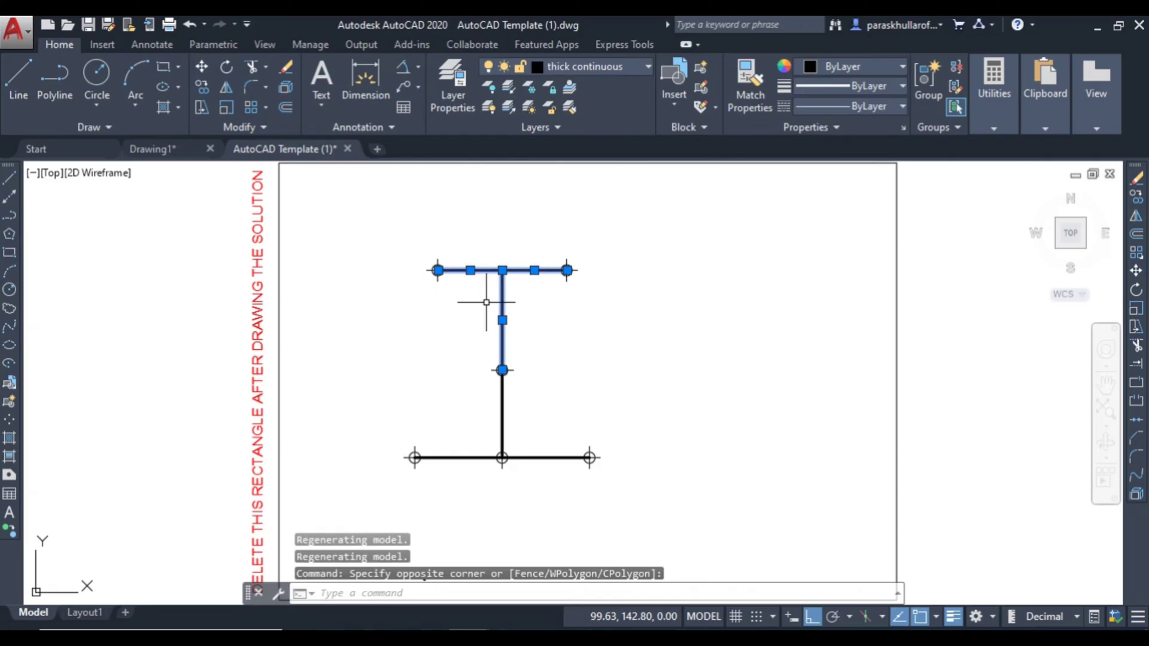
{"action": "key", "text": "Delete"}
{"action": "left_click", "coordinate": [535, 420]}
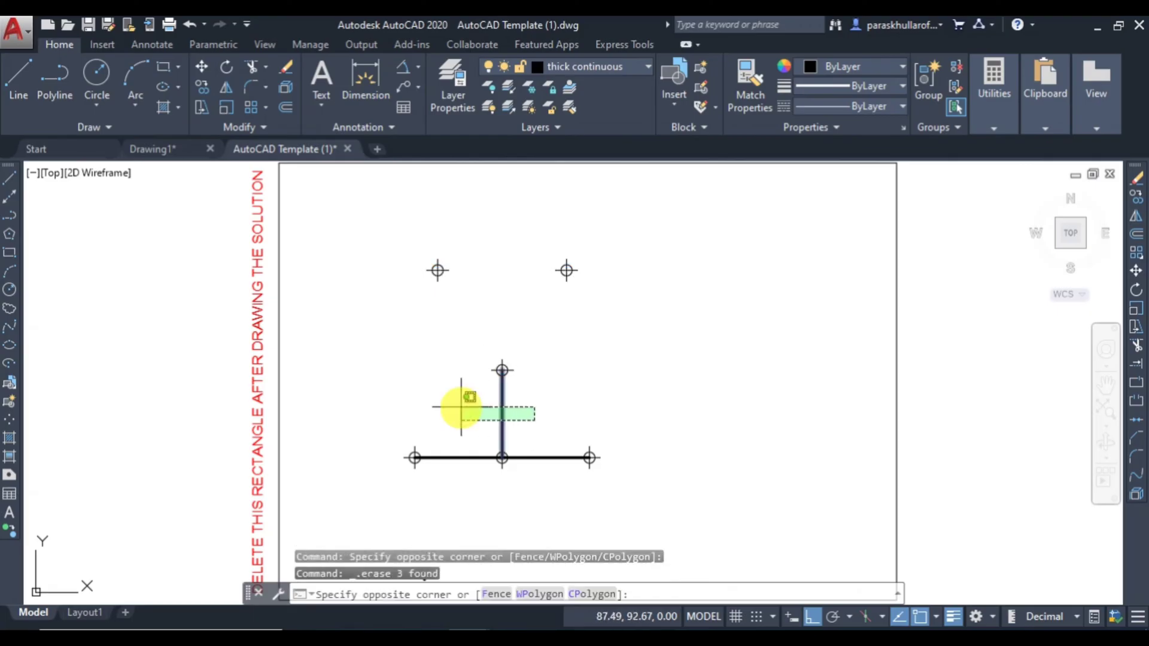
{"action": "left_click", "coordinate": [461, 407]}
{"action": "key", "text": "Delete"}
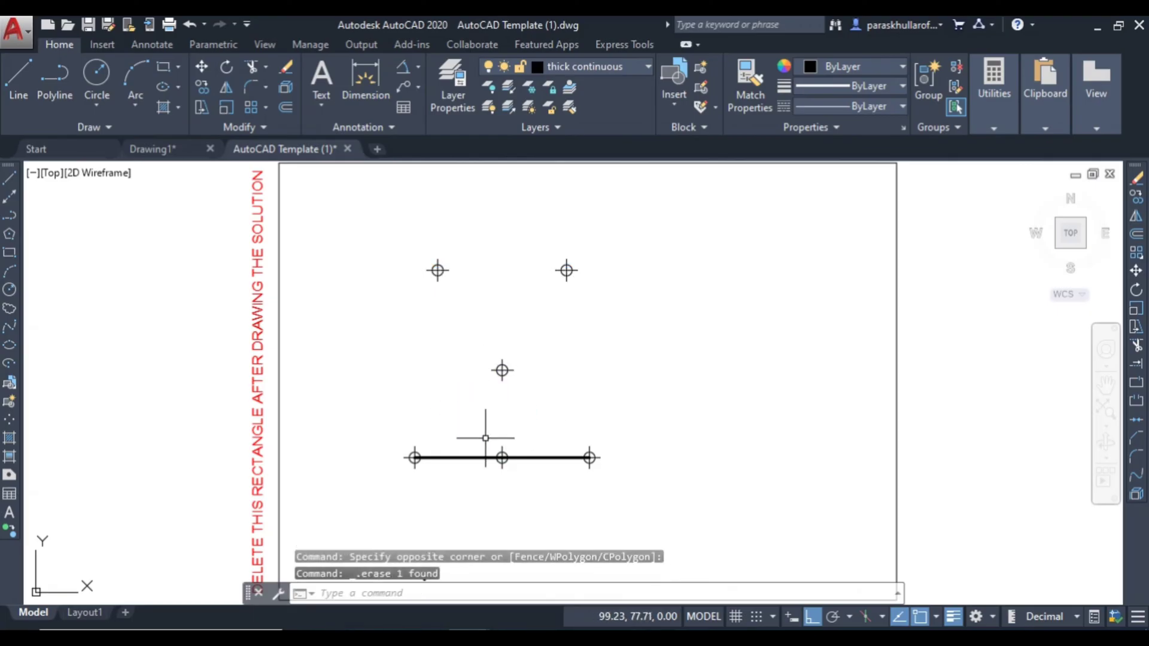
{"action": "left_click", "coordinate": [534, 458]}
{"action": "left_click", "coordinate": [483, 458]}
{"action": "key", "text": "Delete"}
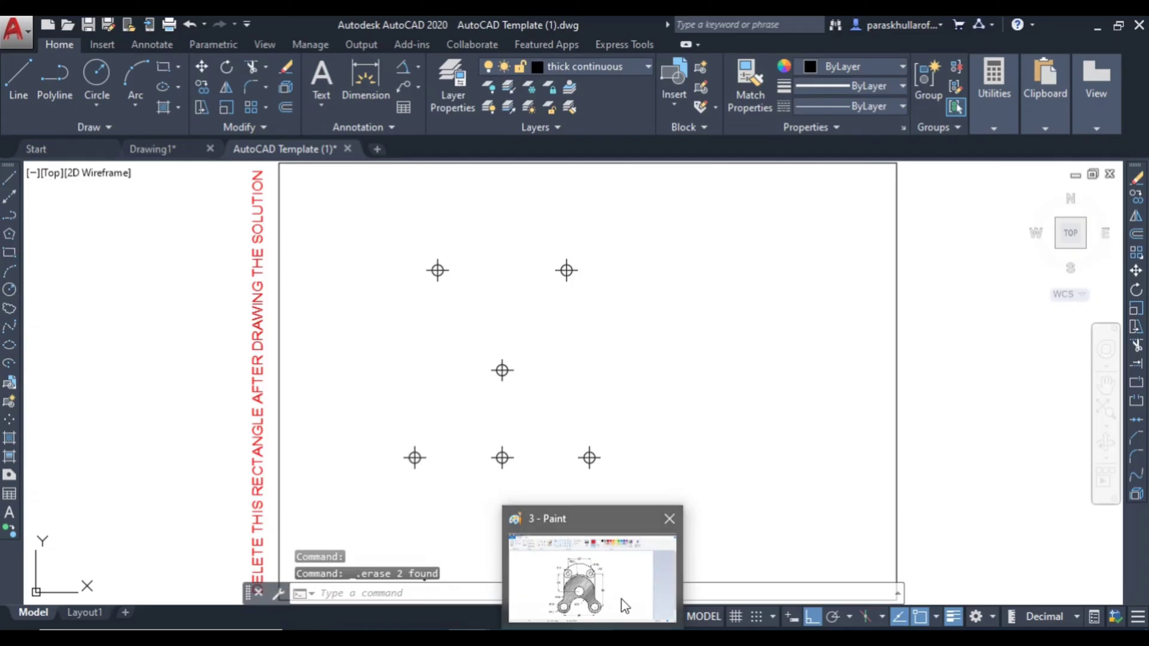
Check the hole radii on the reference drawing in Paint, then draw a circle of radius 5 centred on AutoCAD's upper-left point
{"action": "left_click", "coordinate": [622, 599]}
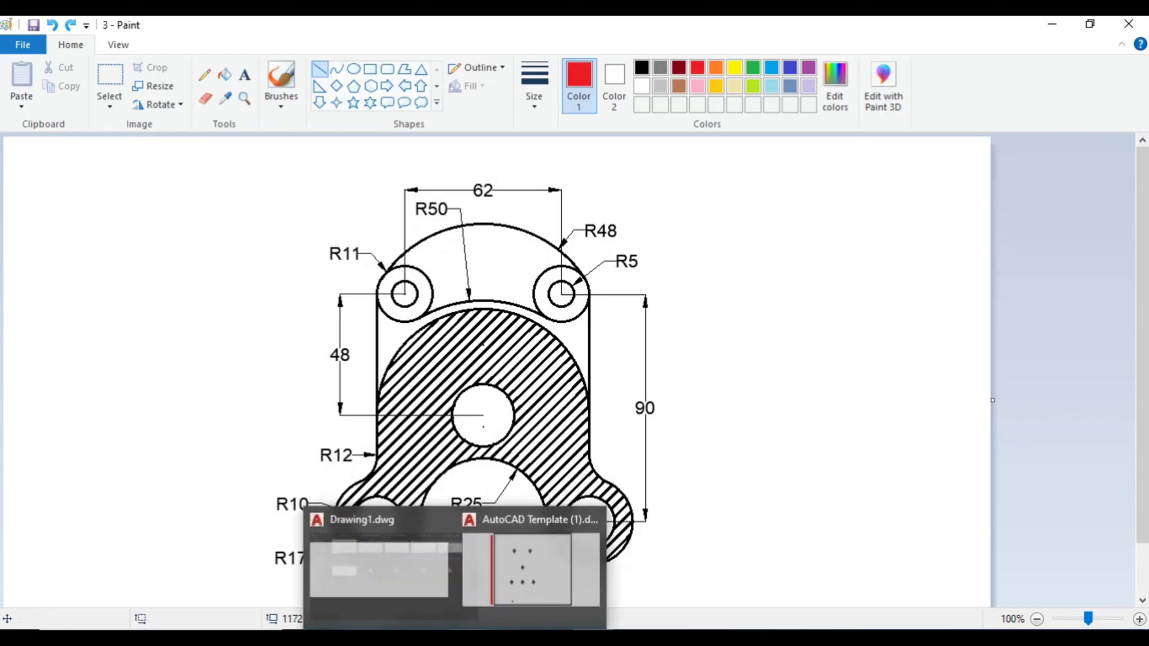
{"action": "left_click", "coordinate": [541, 589]}
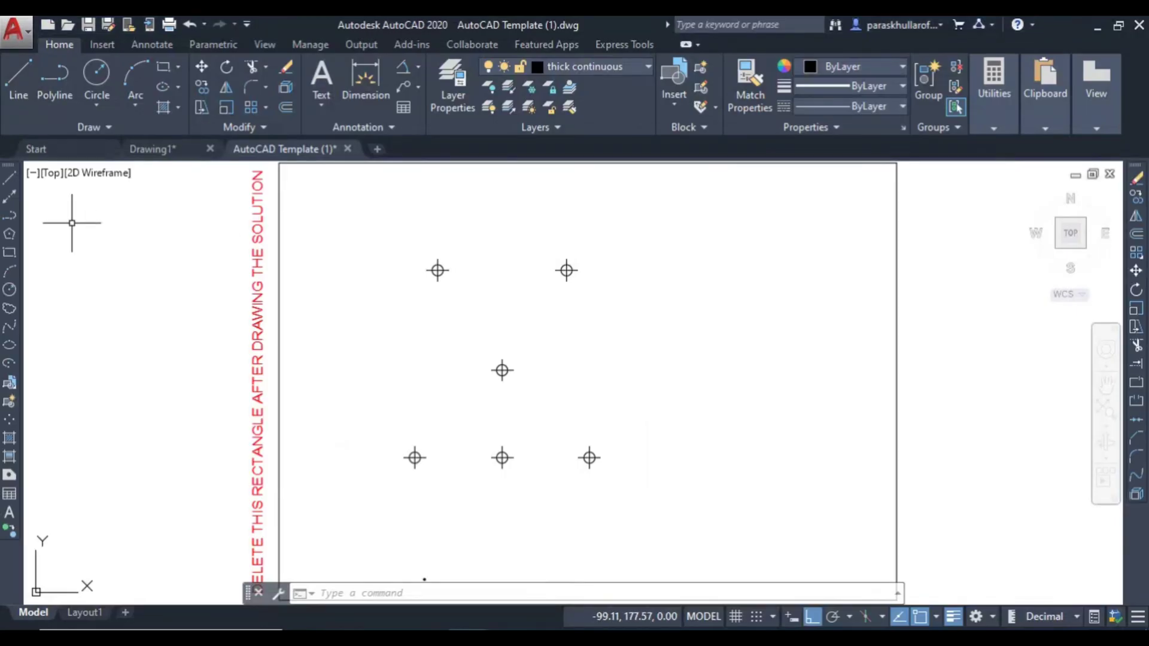
{"action": "left_click", "coordinate": [97, 73]}
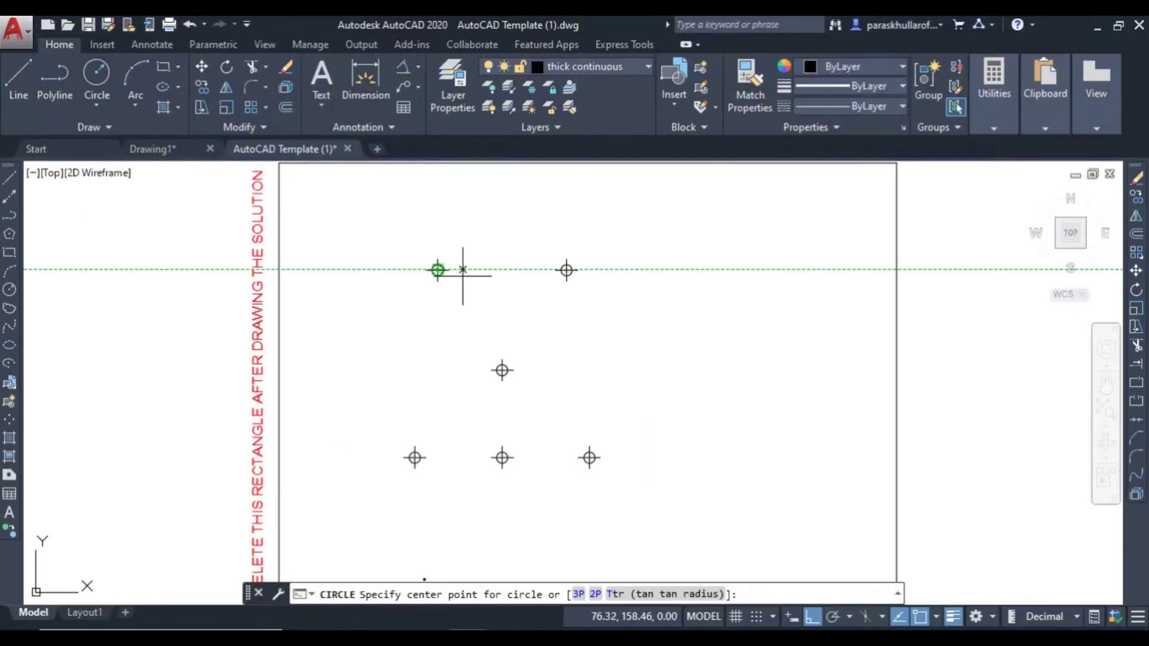
{"action": "left_click", "coordinate": [439, 270]}
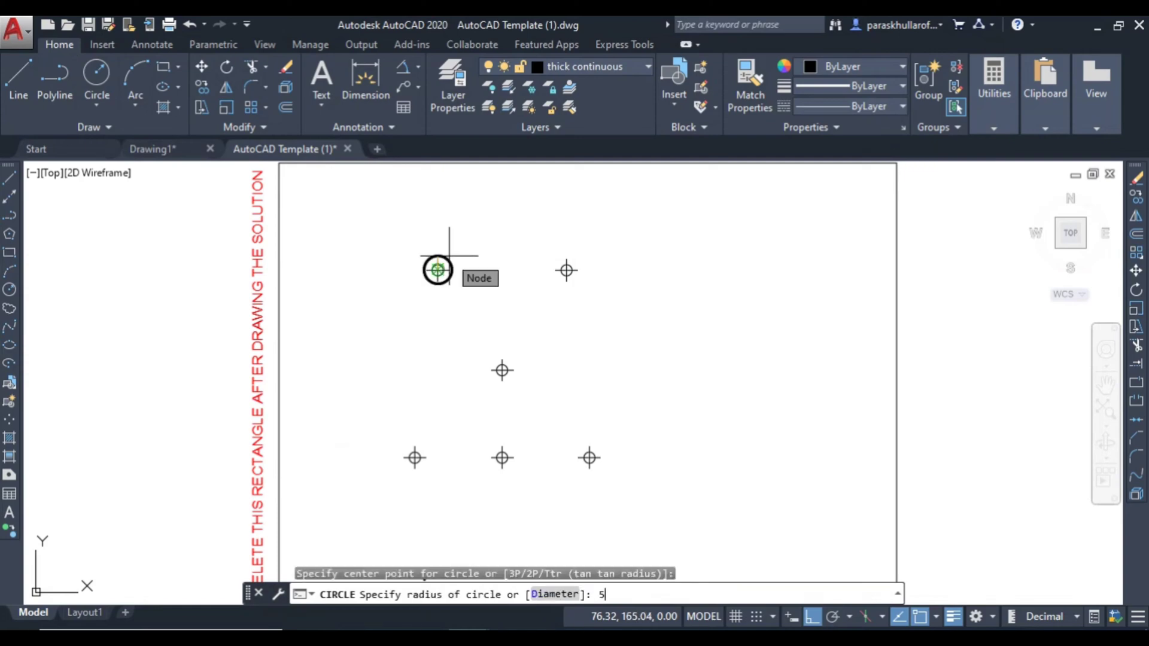
{"action": "key", "text": "Return"}
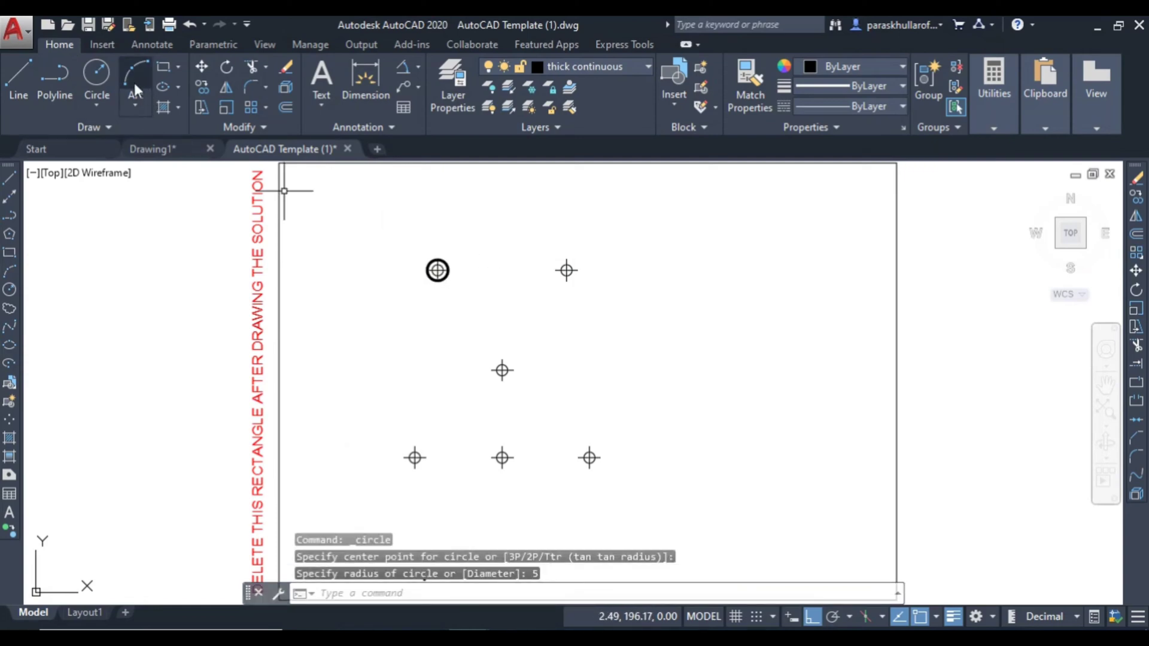
Draw a circle of radius 11 centred on the upper-left point, concentric with the small circle
{"action": "left_click", "coordinate": [99, 73]}
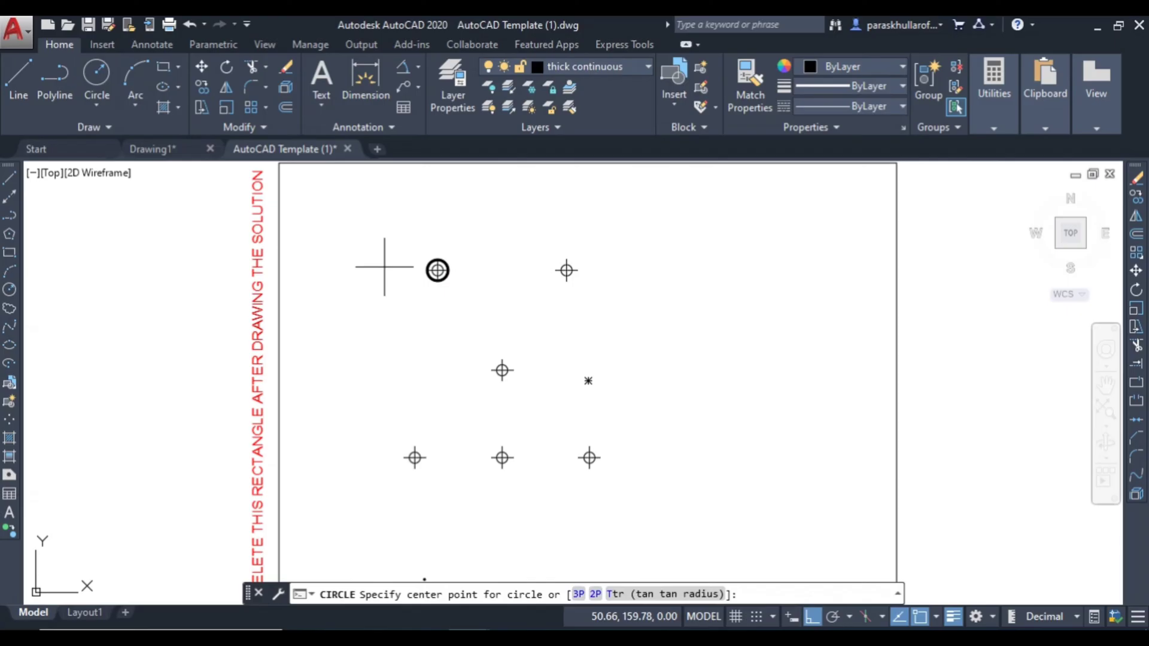
{"action": "left_click", "coordinate": [438, 270]}
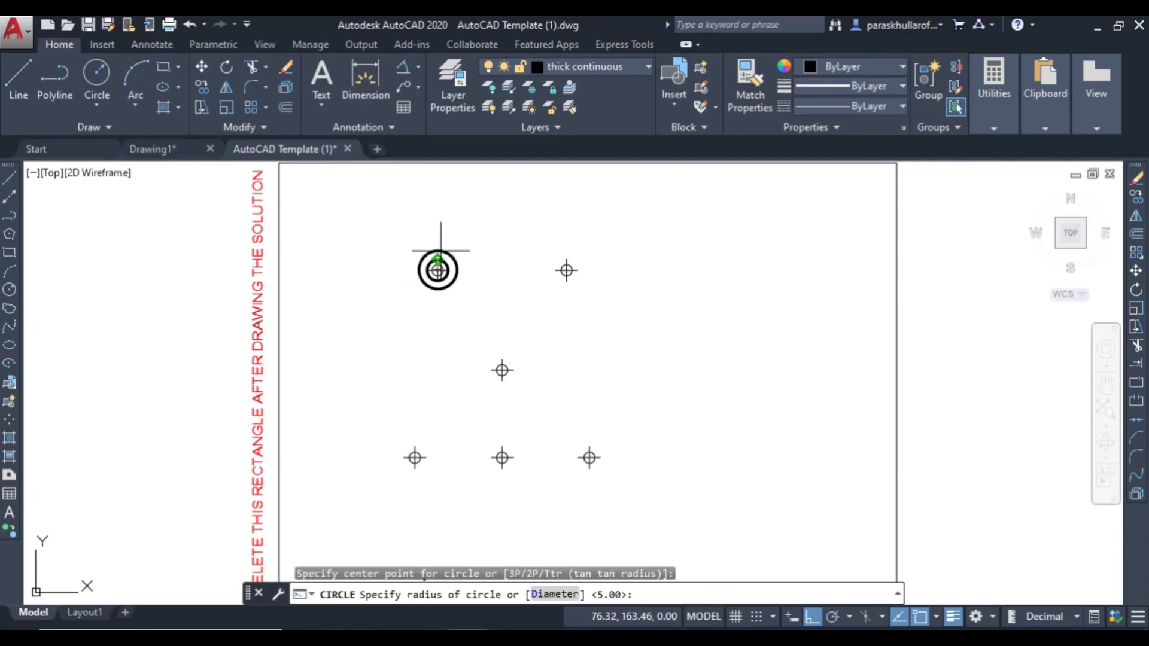
{"action": "type", "text": "11"}
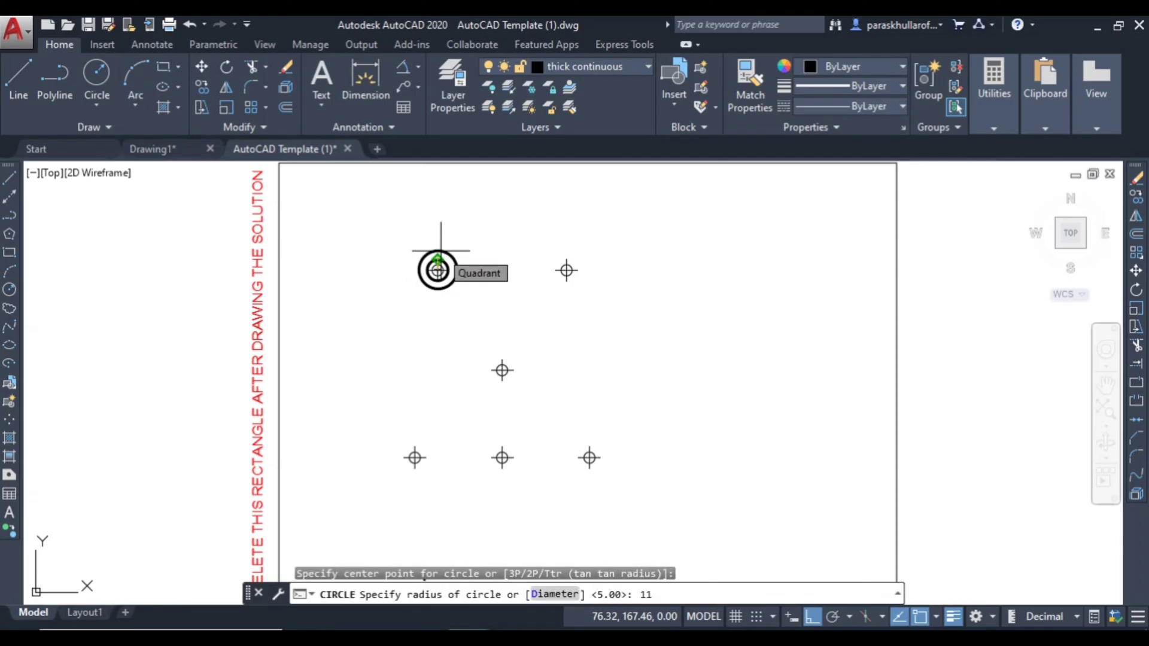
{"action": "key", "text": "Return"}
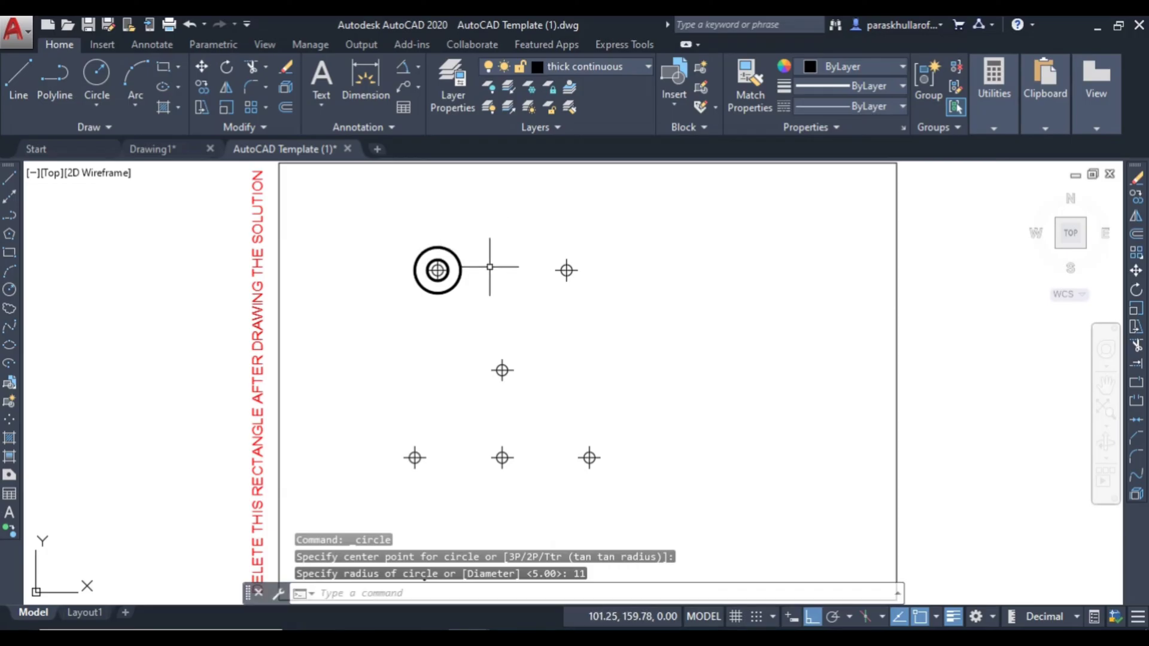
Copy the upper-left pair of concentric circles, including the point inside, from their centre to the upper-right point
{"action": "scroll", "coordinate": [490, 267], "scroll_direction": "up", "scroll_amount": 2}
{"action": "left_click", "coordinate": [470, 299]}
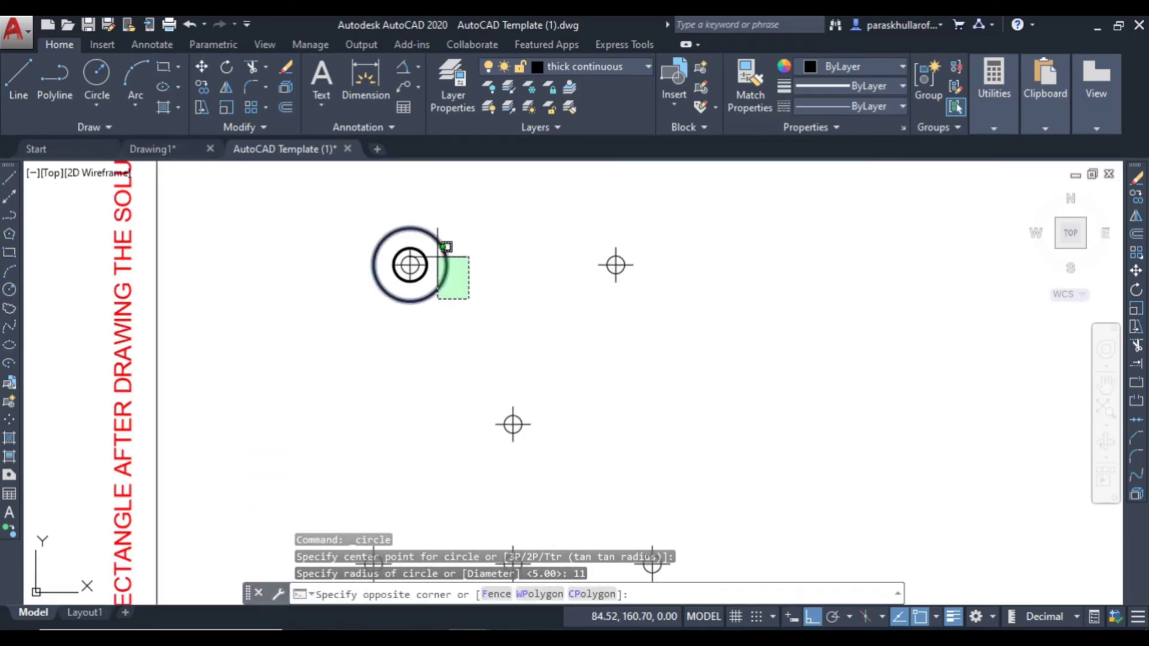
{"action": "left_click", "coordinate": [426, 249]}
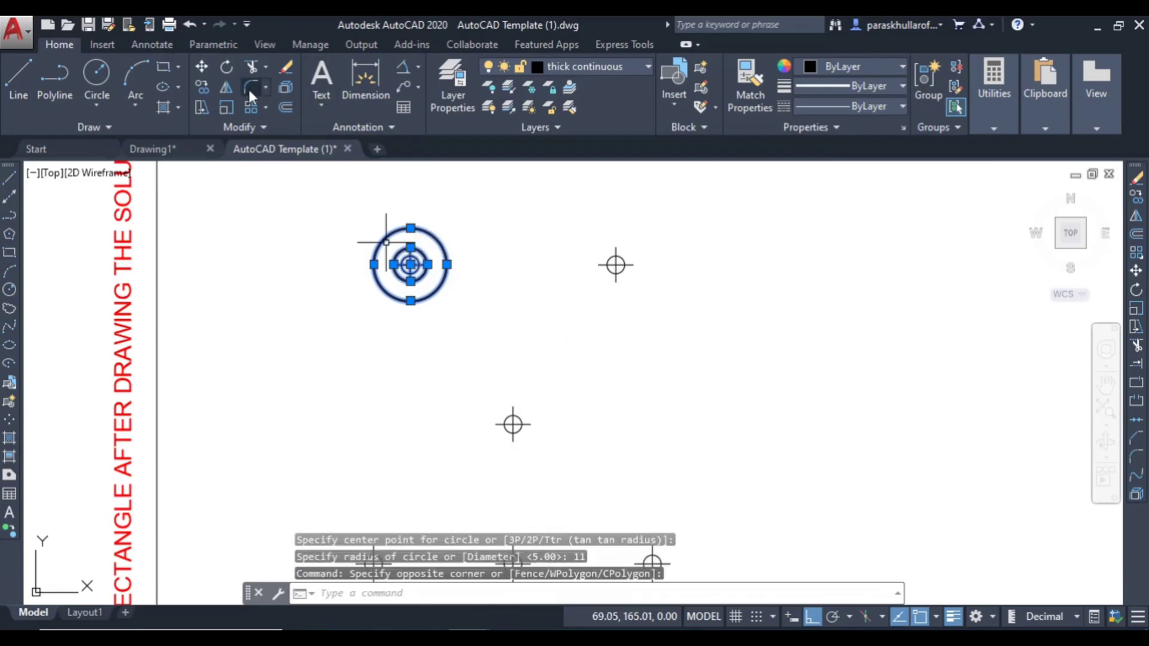
{"action": "left_click", "coordinate": [205, 87]}
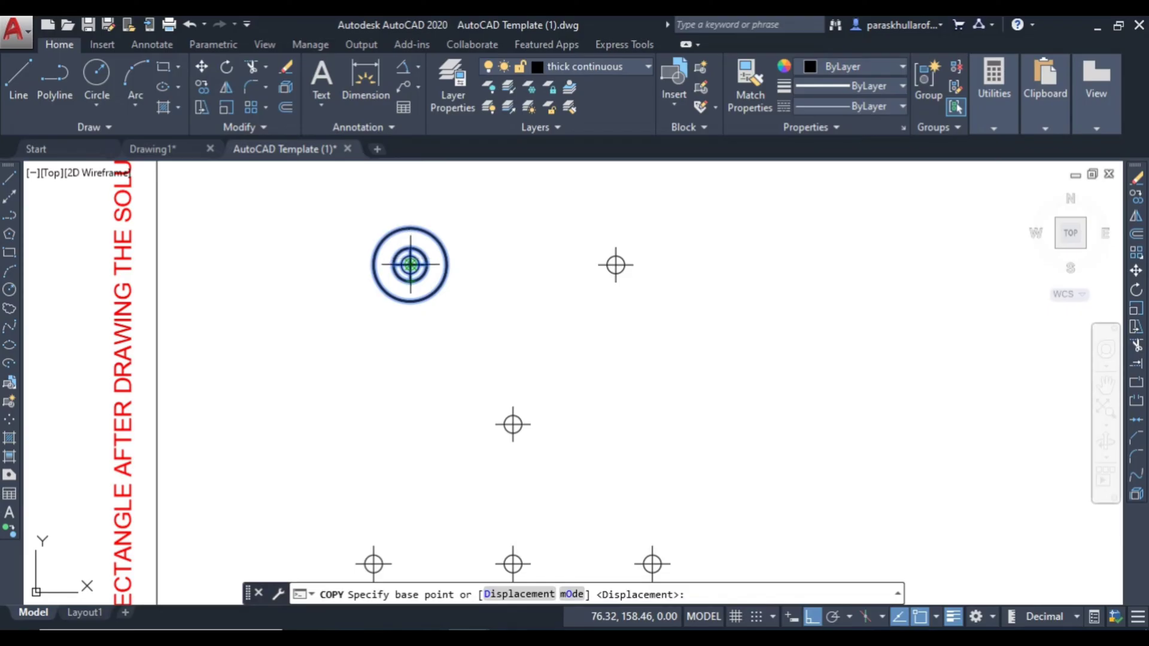
{"action": "left_click", "coordinate": [410, 264]}
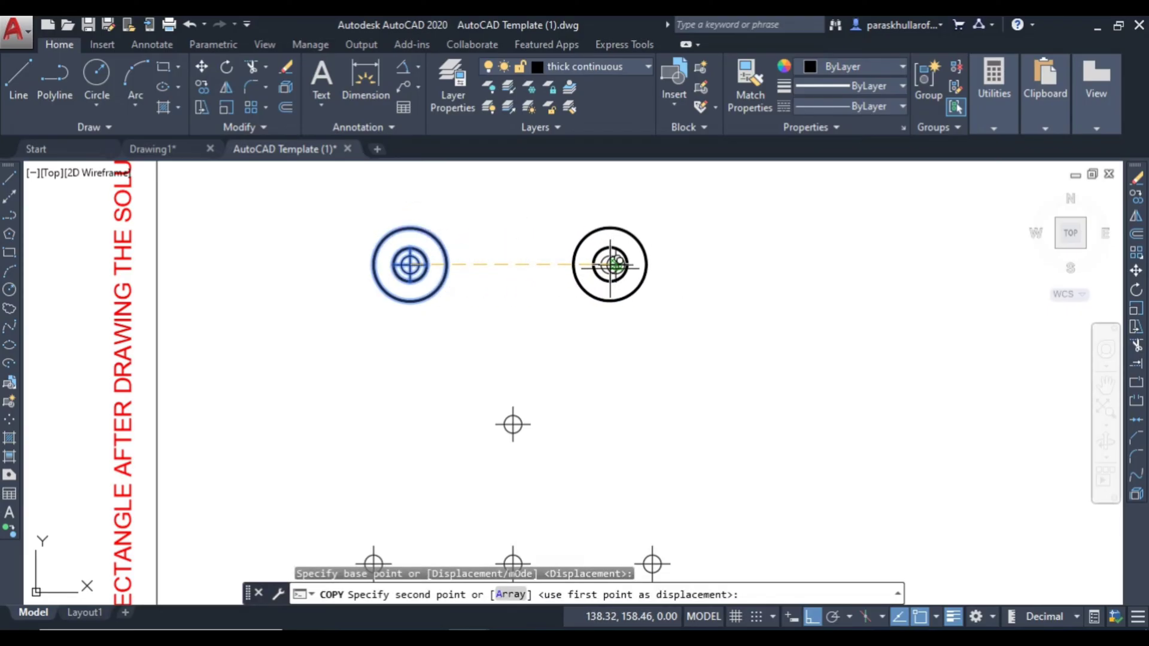
{"action": "left_click", "coordinate": [615, 264]}
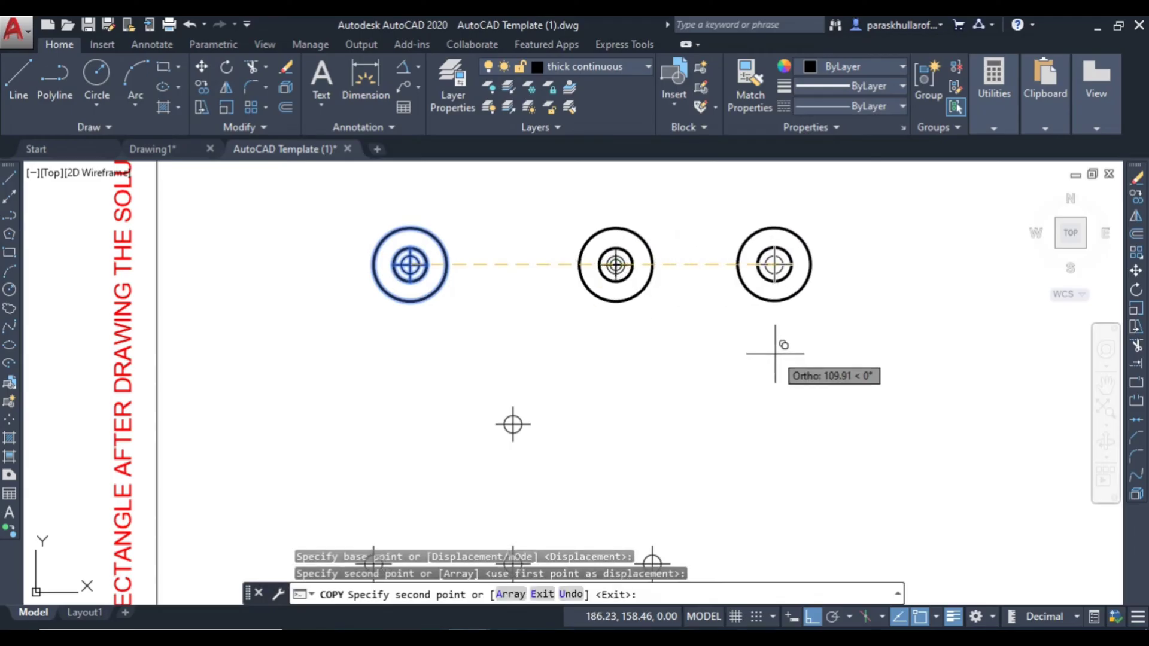
{"action": "key", "text": "Escape"}
Erase the duplicate point at the centre of the upper-right circles
{"action": "scroll", "coordinate": [638, 279], "scroll_direction": "up", "scroll_amount": 4}
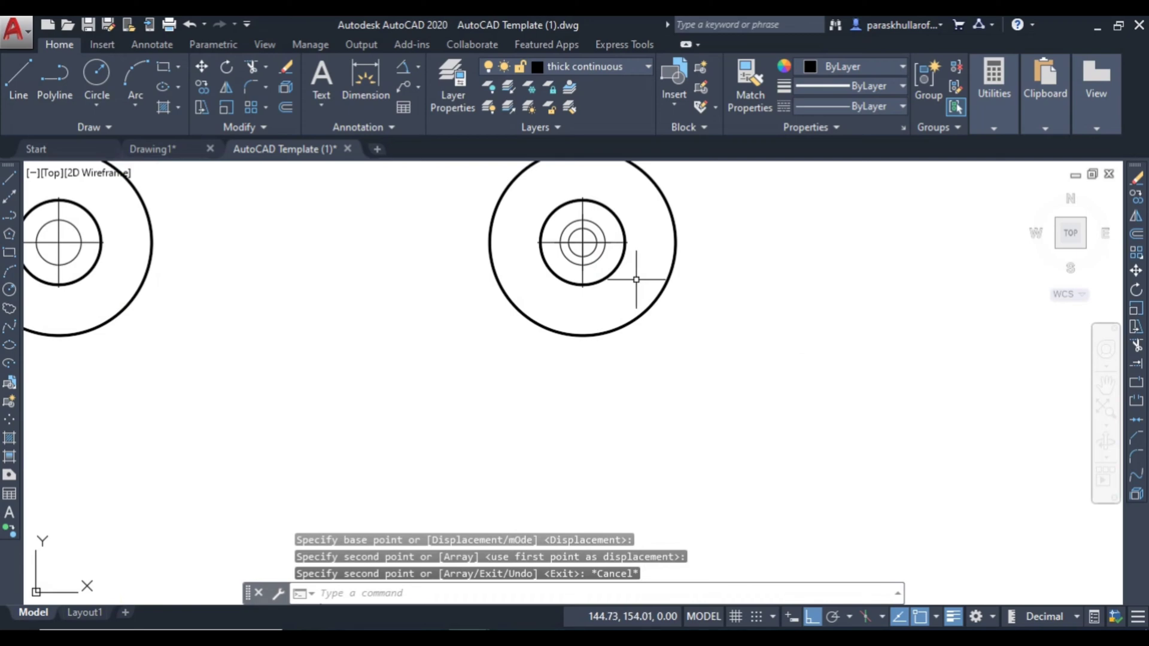
{"action": "scroll", "coordinate": [601, 261], "scroll_direction": "down", "scroll_amount": 3}
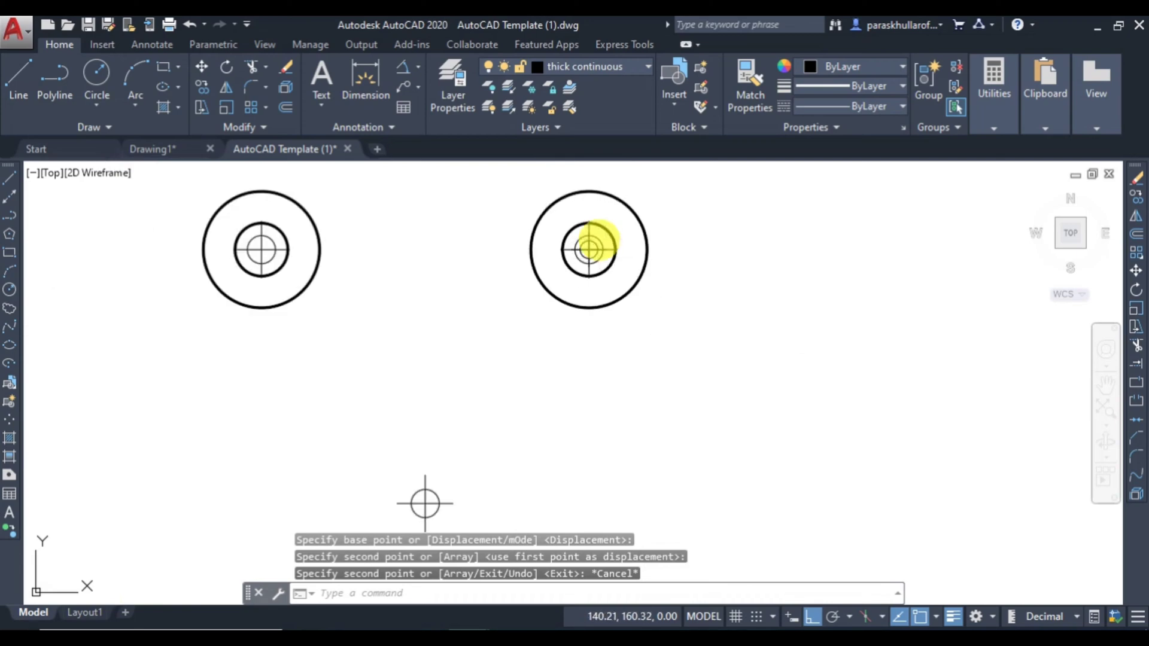
{"action": "left_click", "coordinate": [608, 271]}
{"action": "key", "text": "Delete"}
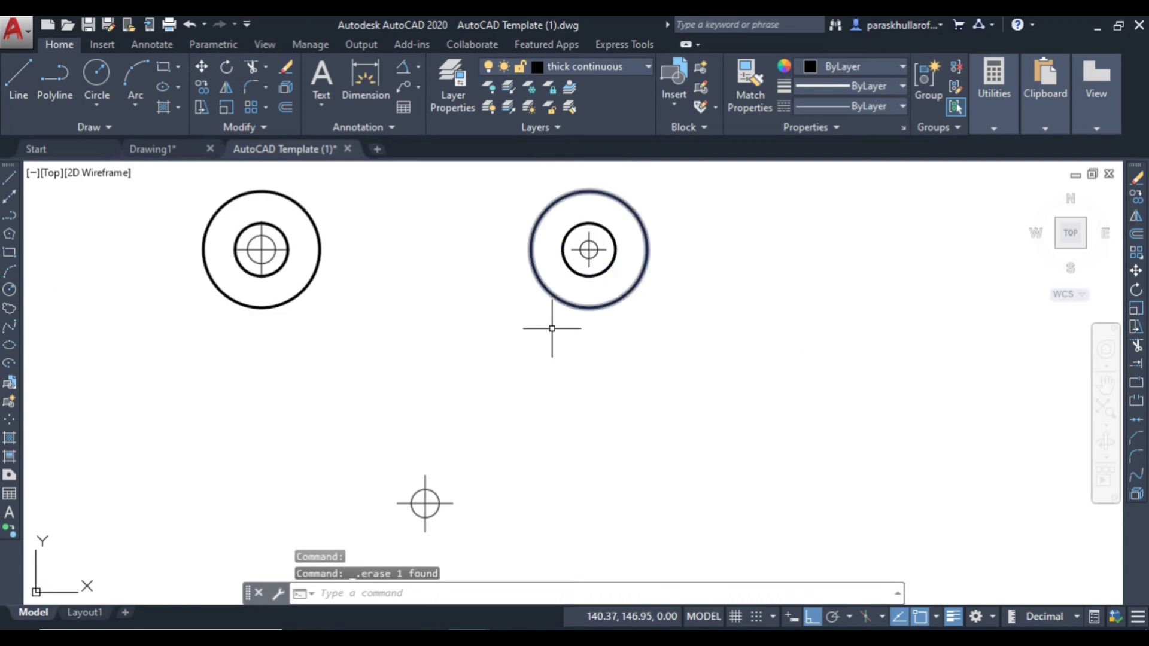
Check the lower hole radii on the reference drawing in Paint, then draw a circle of radius 10 centred on AutoCAD's lower-left point
{"action": "middle_click", "coordinate": [728, 398]}
{"action": "middle_click", "coordinate": [728, 397]}
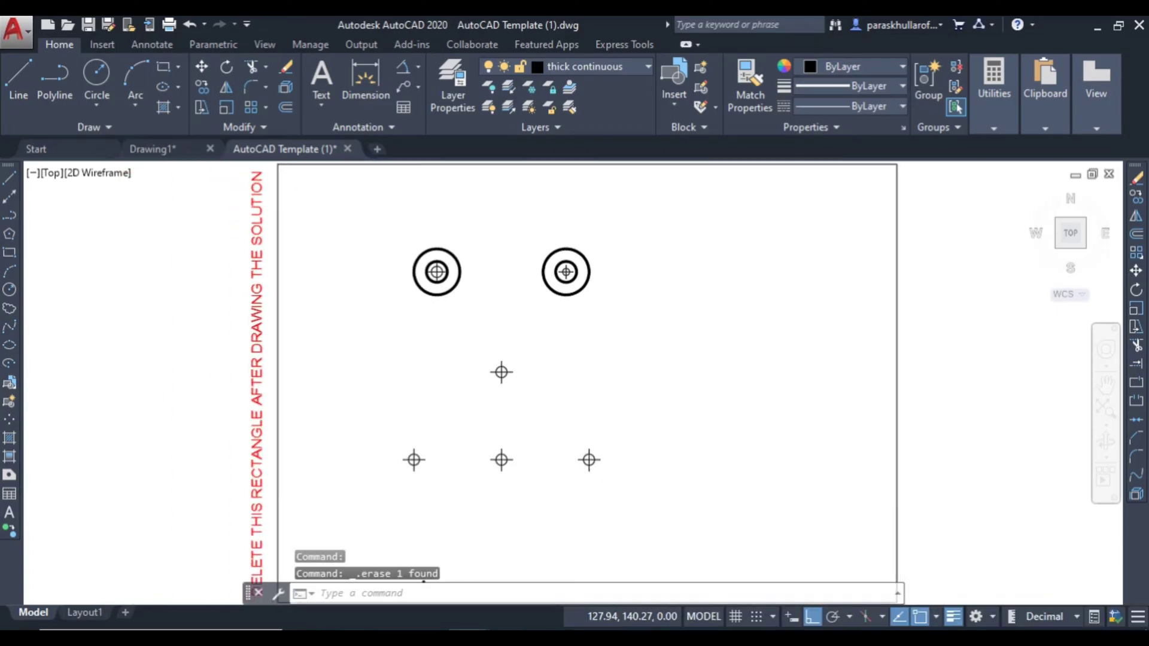
{"action": "middle_click_drag", "start_coordinate": [728, 398], "coordinate": [727, 353]}
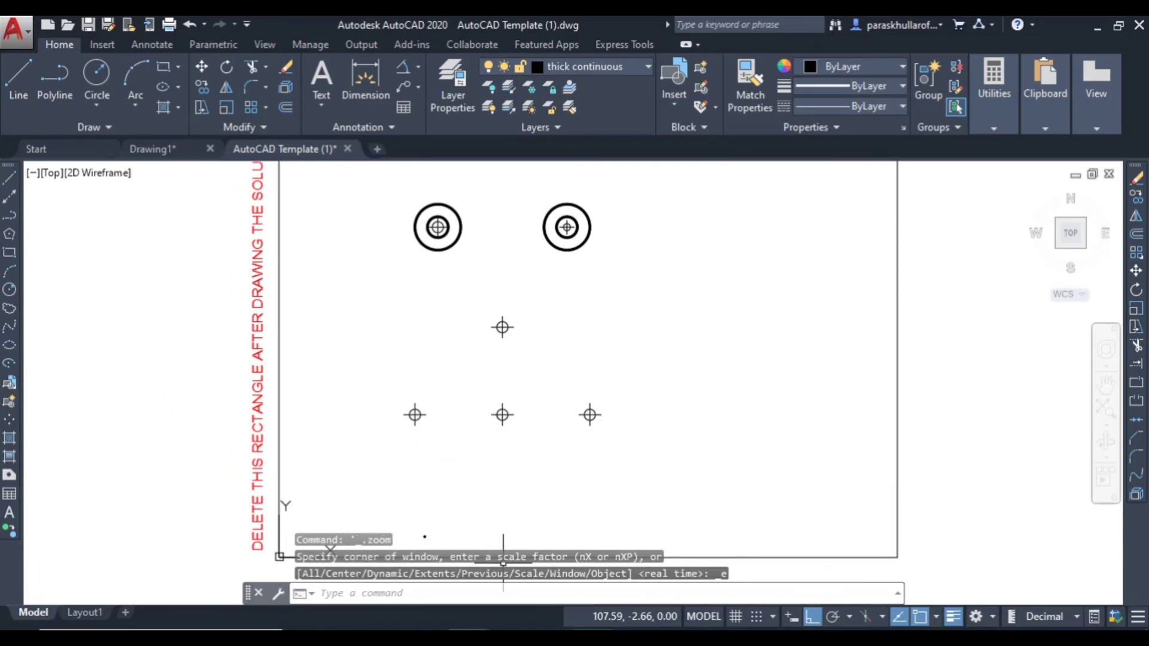
{"action": "key", "text": "alt+Tab"}
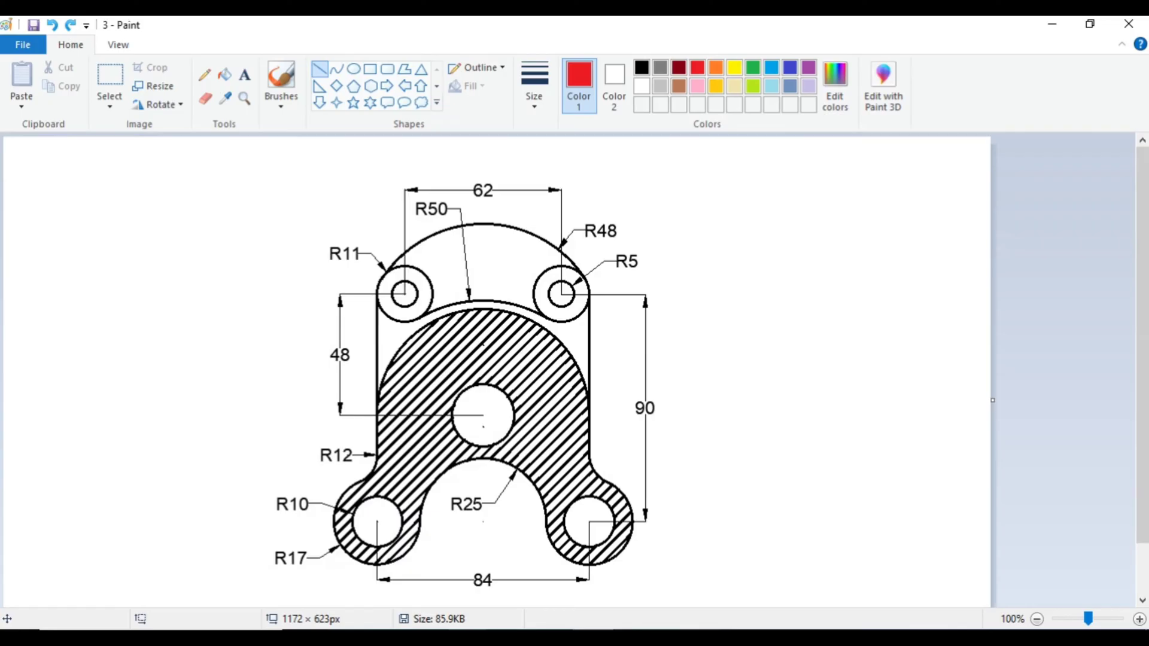
{"action": "left_click", "coordinate": [556, 568]}
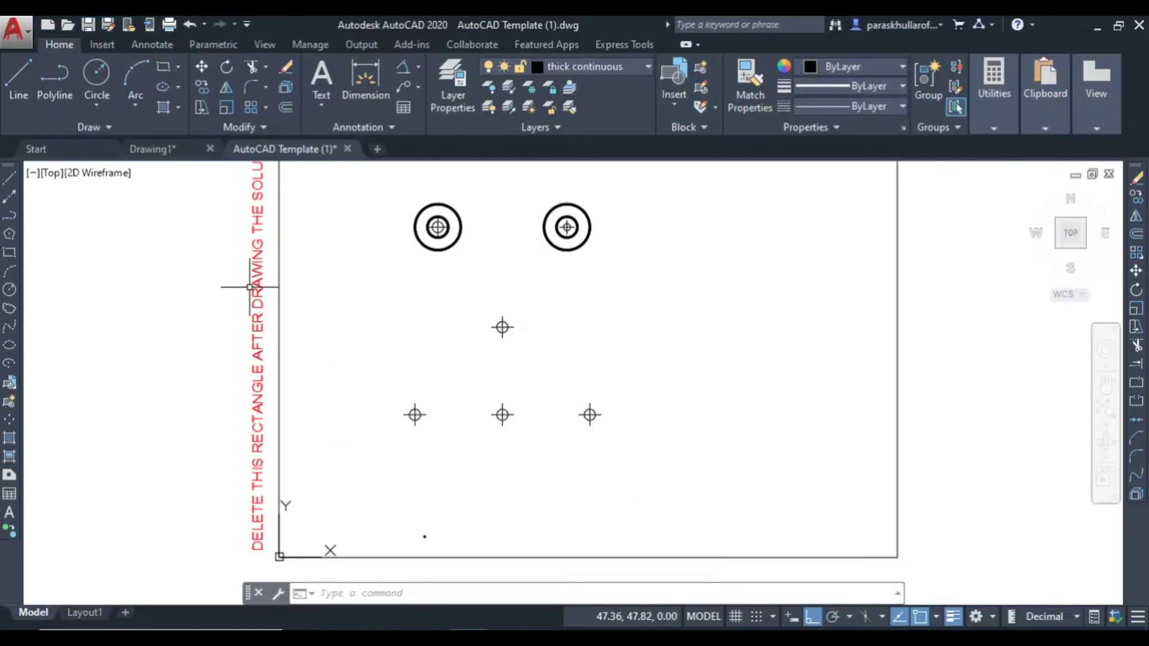
{"action": "left_click", "coordinate": [96, 74]}
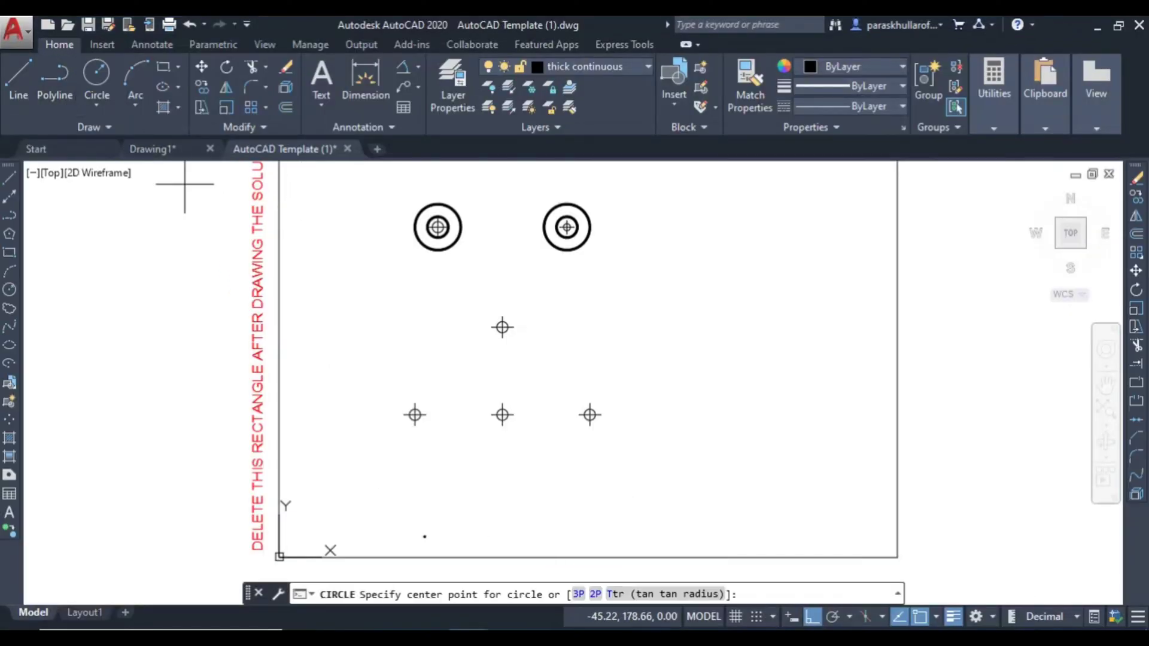
{"action": "left_click", "coordinate": [415, 414]}
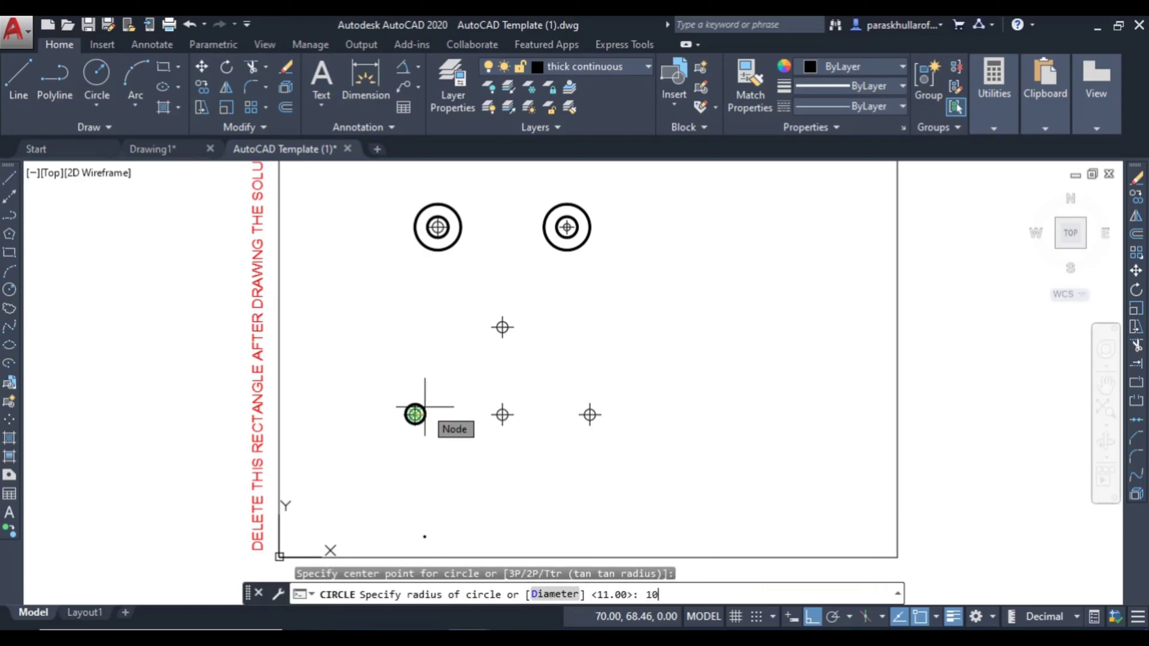
{"action": "type", "text": "10"}
{"action": "key", "text": "Return"}
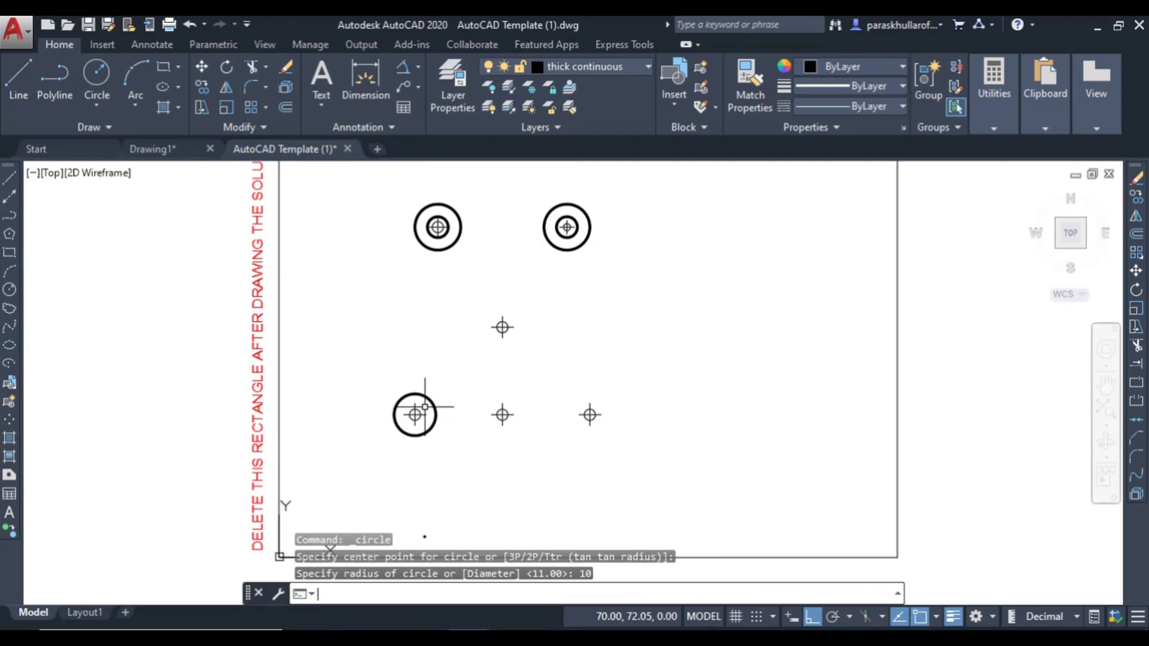
Draw a concentric circle of radius 17 centred on the lower-left point
{"action": "left_click", "coordinate": [94, 76]}
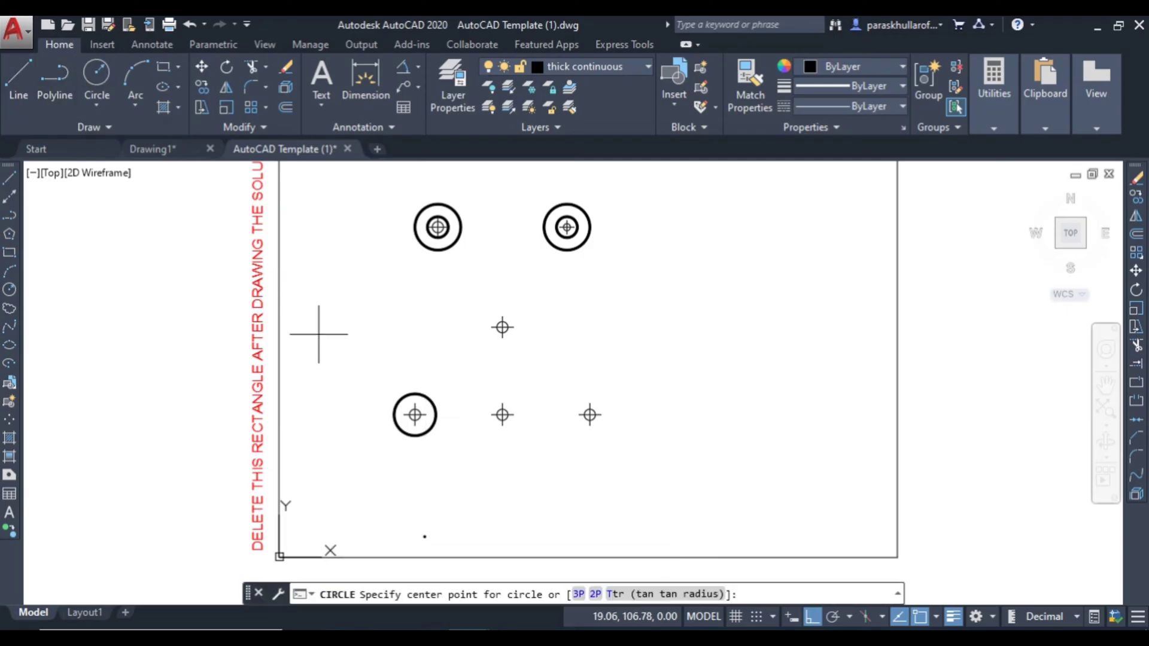
{"action": "left_click", "coordinate": [414, 415]}
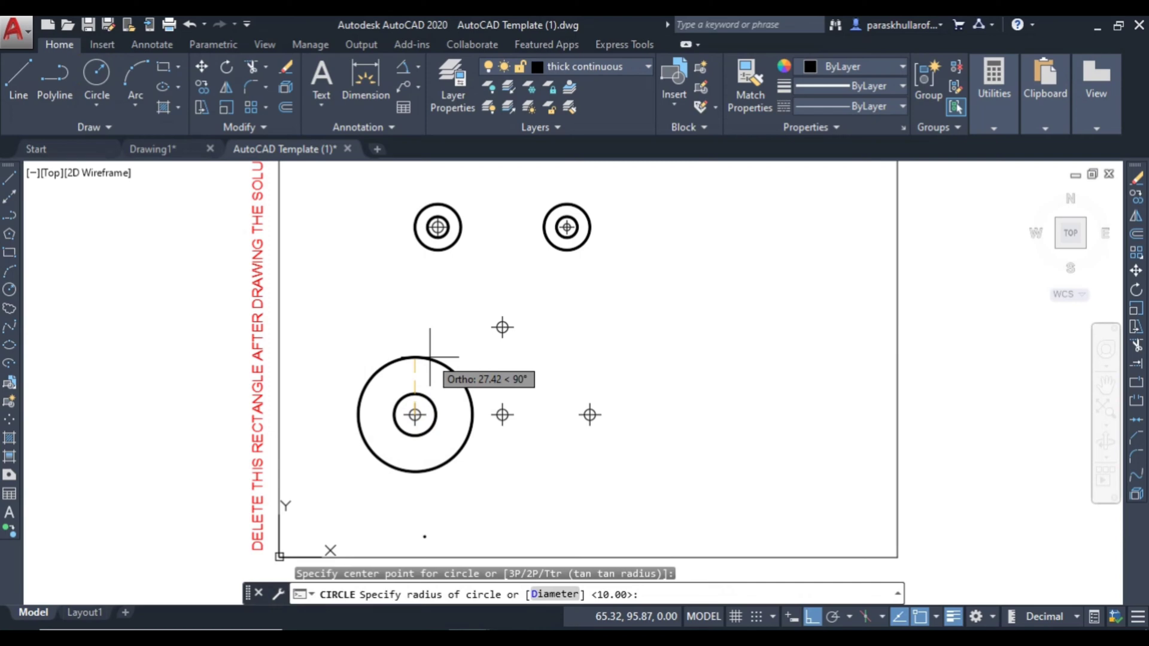
{"action": "type", "text": "17"}
{"action": "key", "text": "Return"}
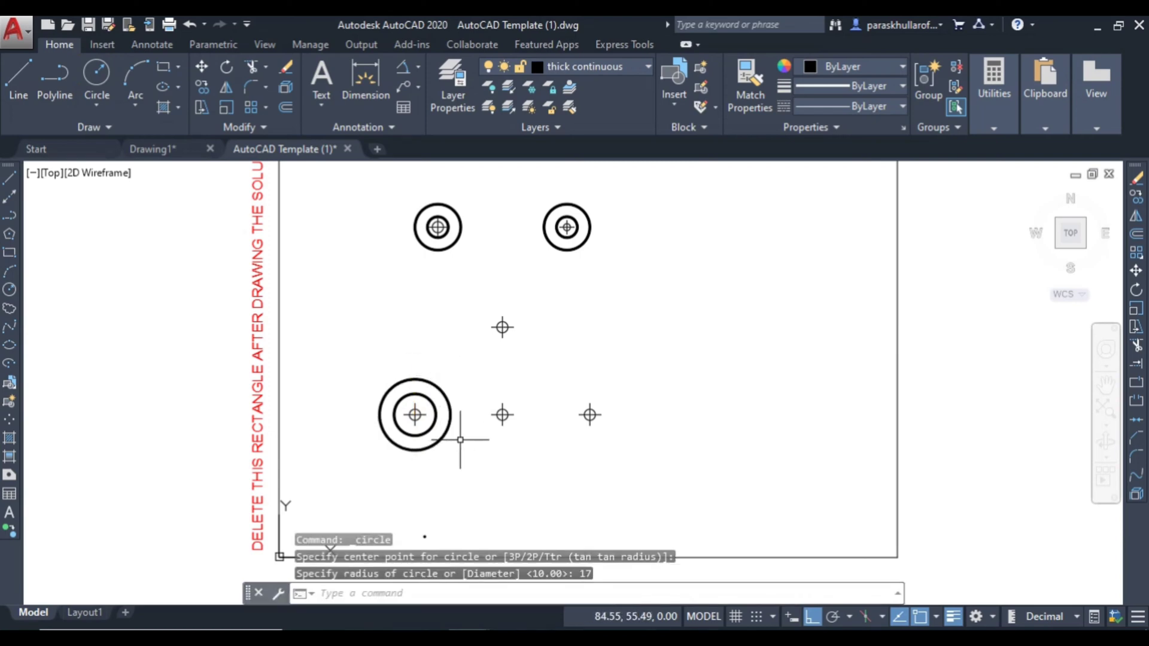
Copy the two concentric lower-left circles from their centre to the lower-right point
{"action": "left_click", "coordinate": [482, 446]}
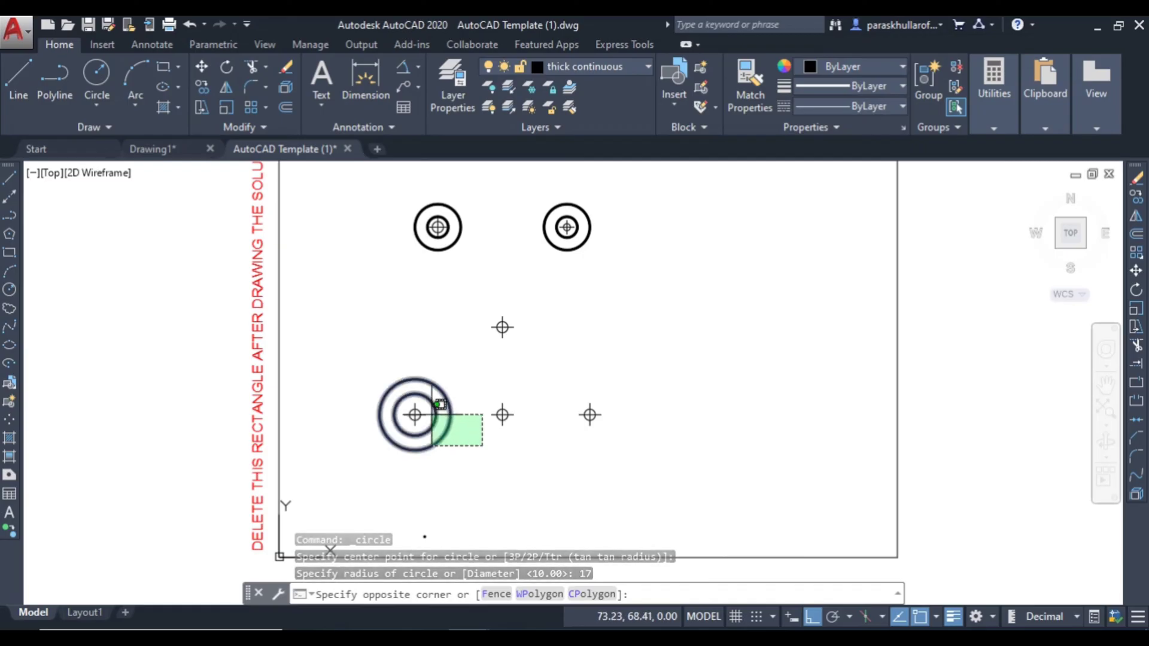
{"action": "left_click", "coordinate": [432, 416]}
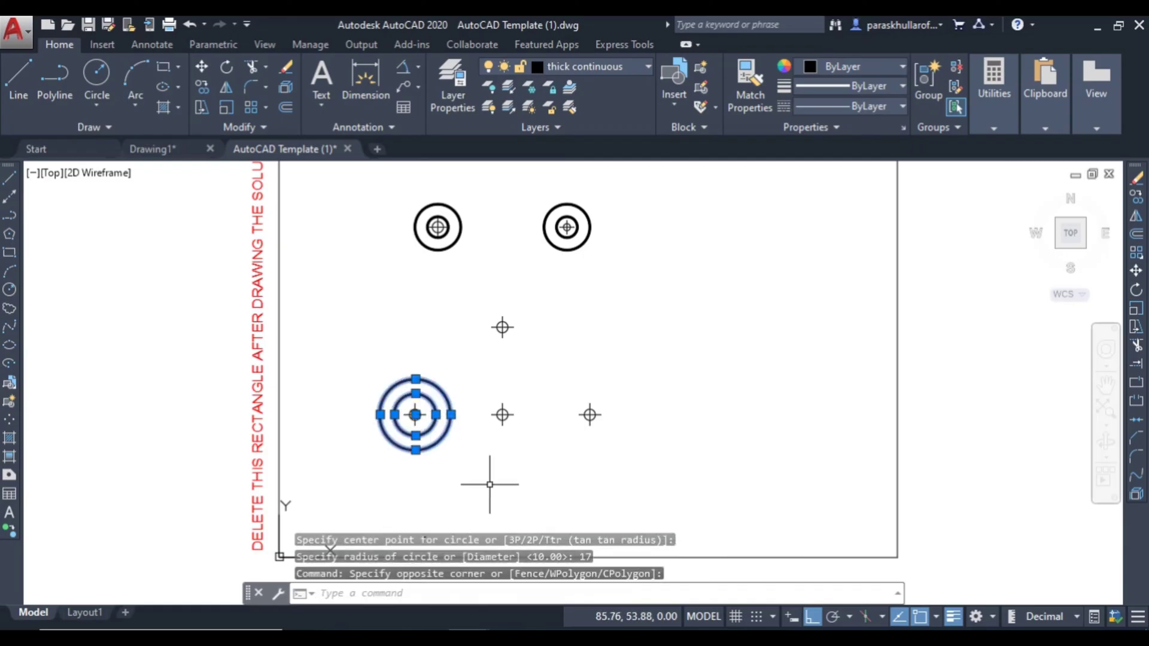
{"action": "left_click", "coordinate": [201, 87]}
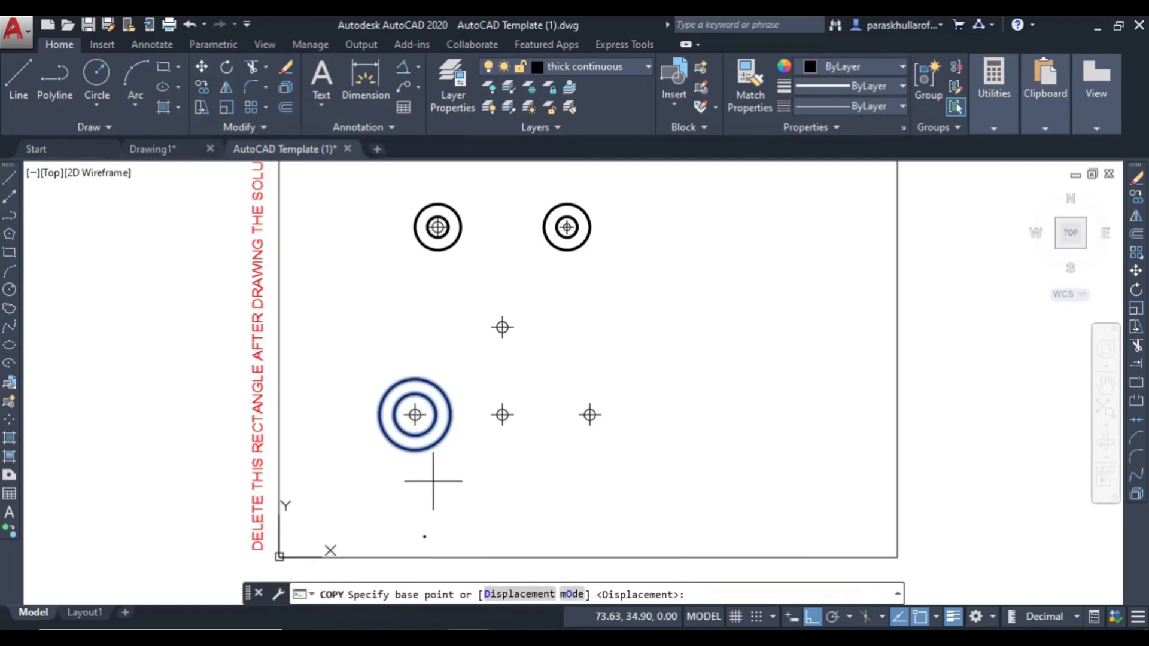
{"action": "left_click", "coordinate": [415, 415]}
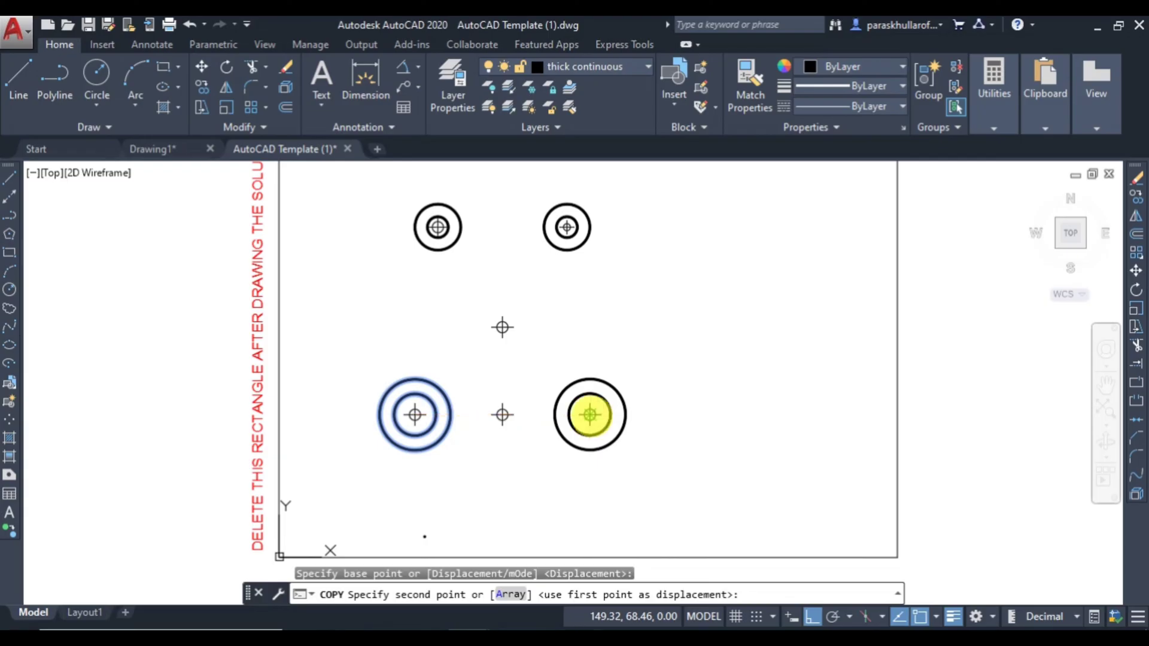
{"action": "left_click", "coordinate": [591, 414]}
{"action": "key", "text": "Escape"}
{"action": "key", "text": "Escape"}
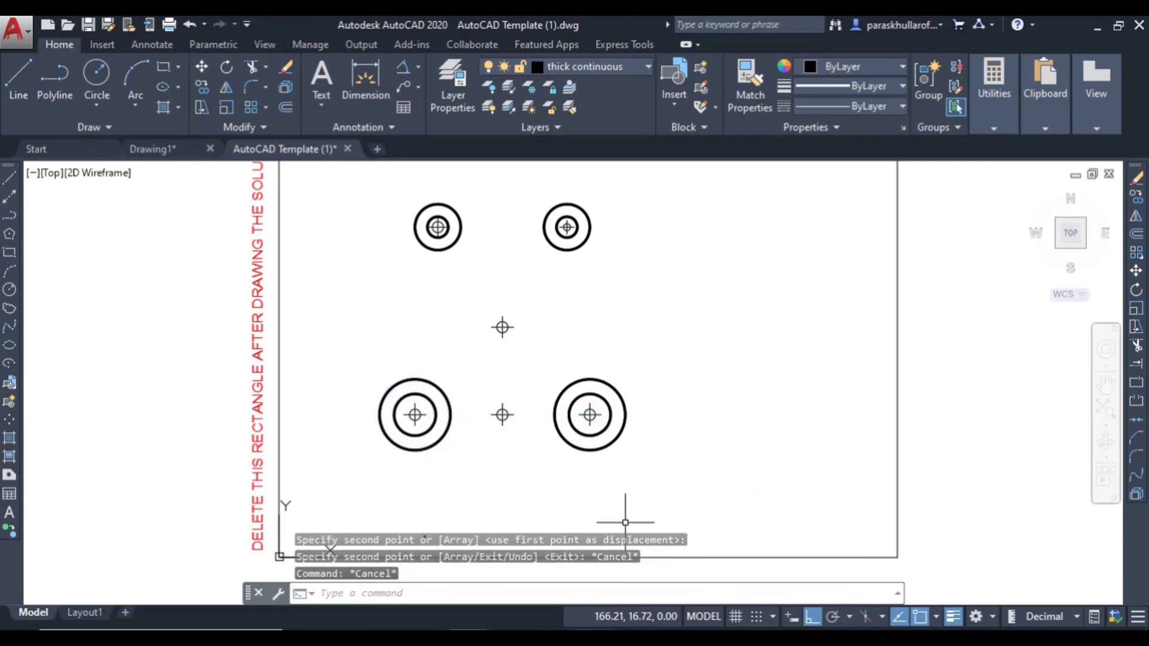
On the reference drawing in Paint, mark in red pencil where the R48 arc touches the two R11 circles
{"action": "mouse_move", "coordinate": [593, 640]}
{"action": "left_click", "coordinate": [614, 614]}
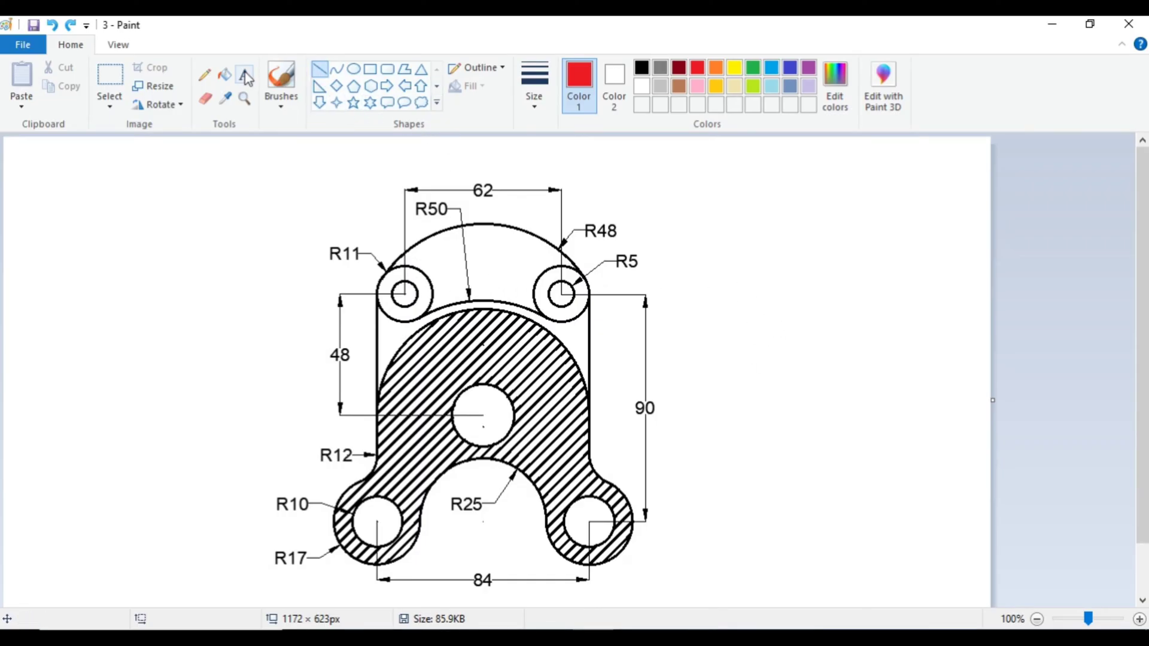
{"action": "left_click", "coordinate": [204, 74]}
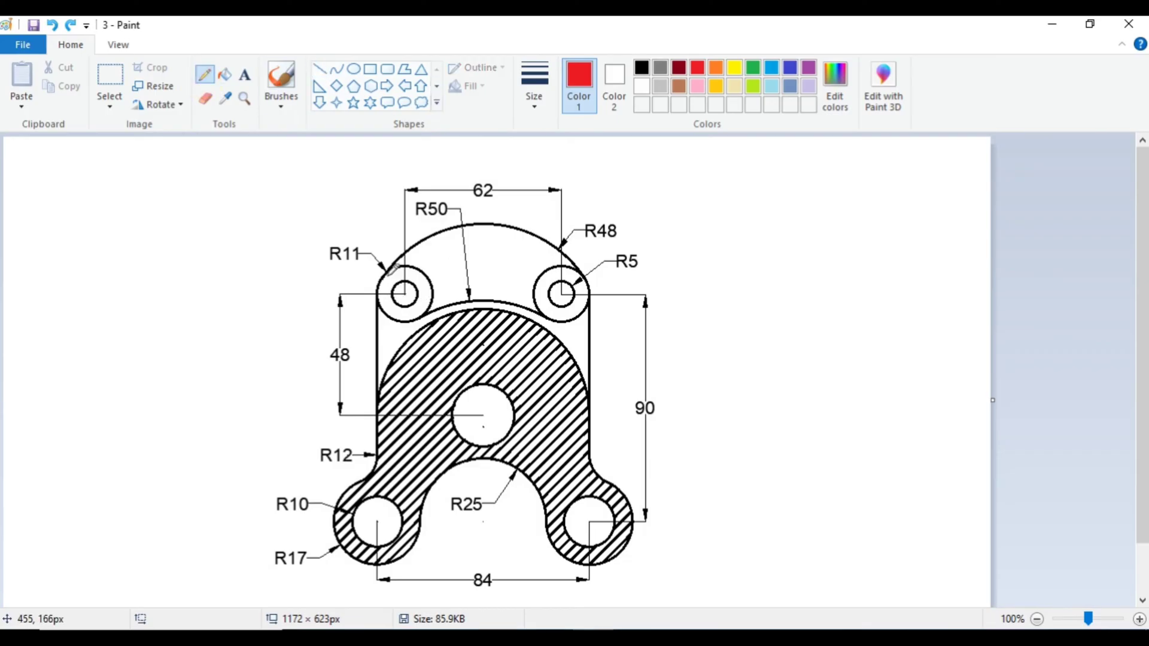
{"action": "left_click_drag", "start_coordinate": [379, 277], "coordinate": [391, 271]}
{"action": "mouse_move", "coordinate": [576, 261]}
{"action": "left_mouse_down"}
{"action": "mouse_move", "coordinate": [586, 282]}
{"action": "mouse_move", "coordinate": [578, 261]}
{"action": "left_mouse_up"}
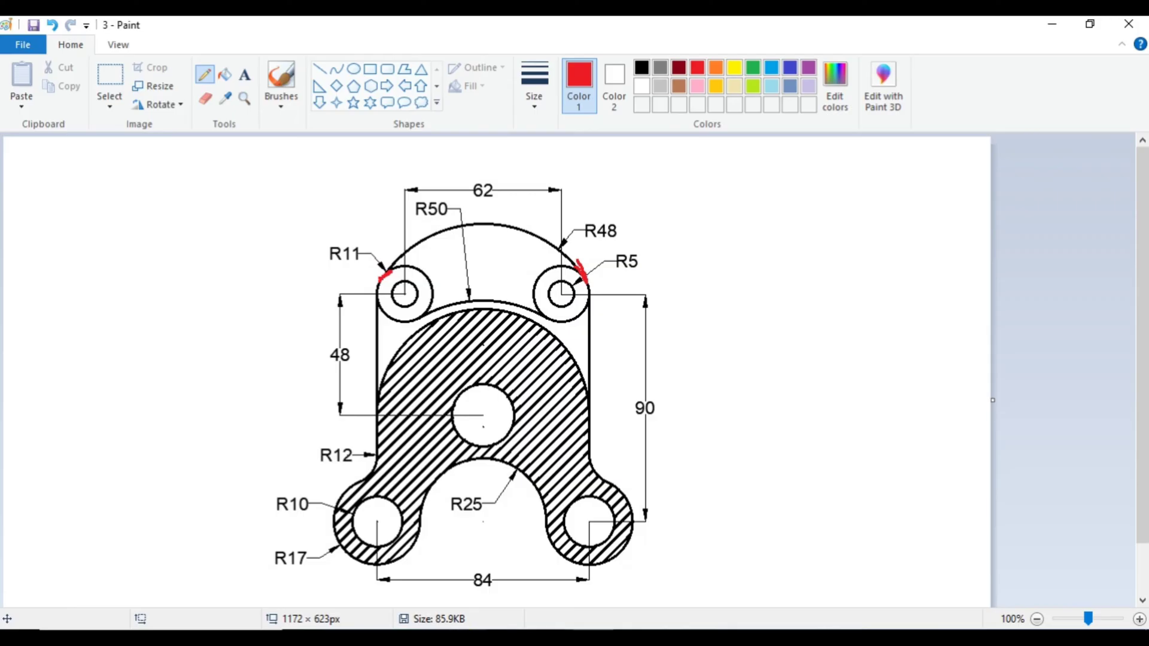
Switch to the AutoCAD drawing and draw a tan-tan-radius circle of radius 48 touching the upper outsides of the two upper outer circles
{"action": "left_click", "coordinate": [562, 571]}
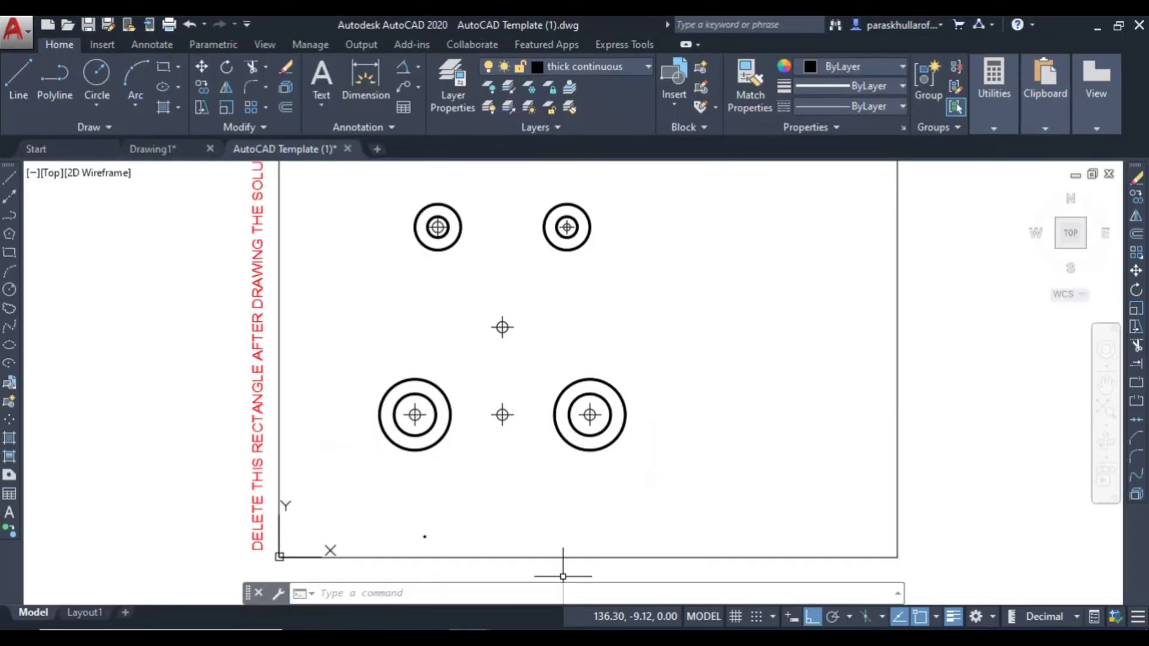
{"action": "left_click", "coordinate": [1106, 412]}
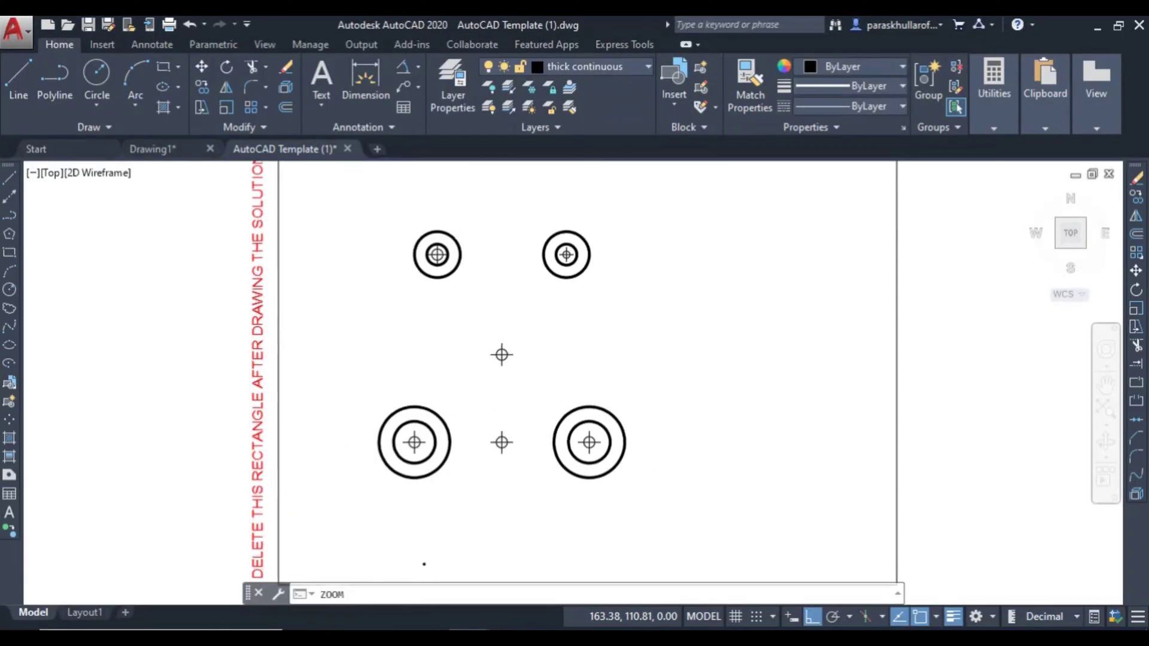
{"action": "type", "text": "c"}
{"action": "key", "text": "Return"}
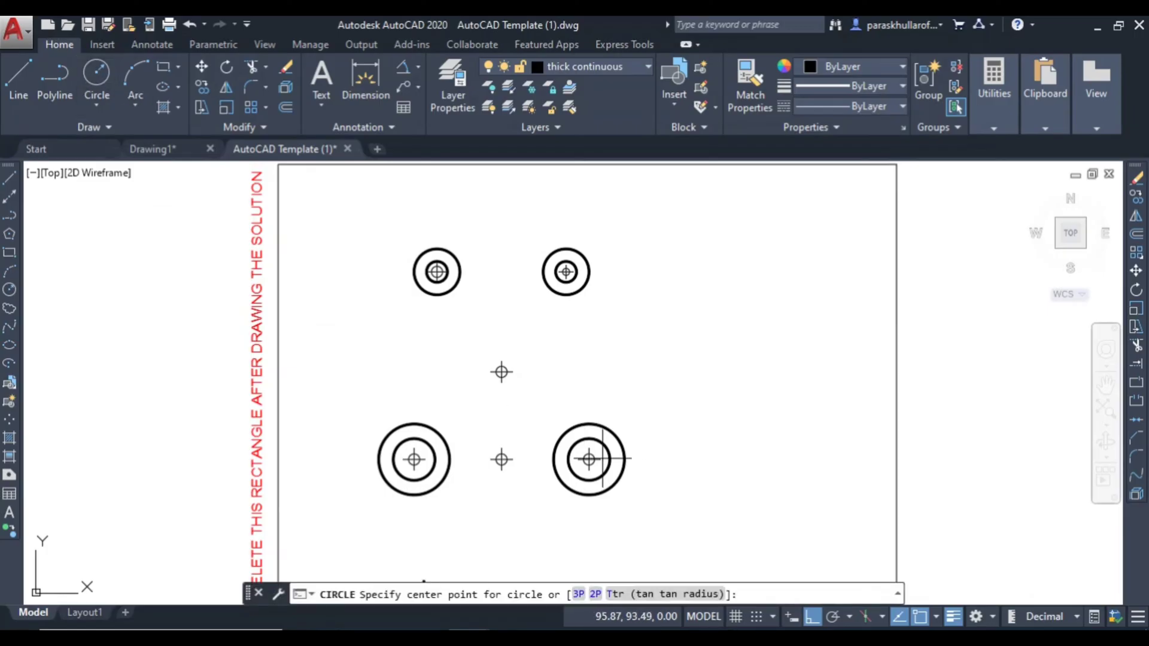
{"action": "left_click", "coordinate": [706, 594]}
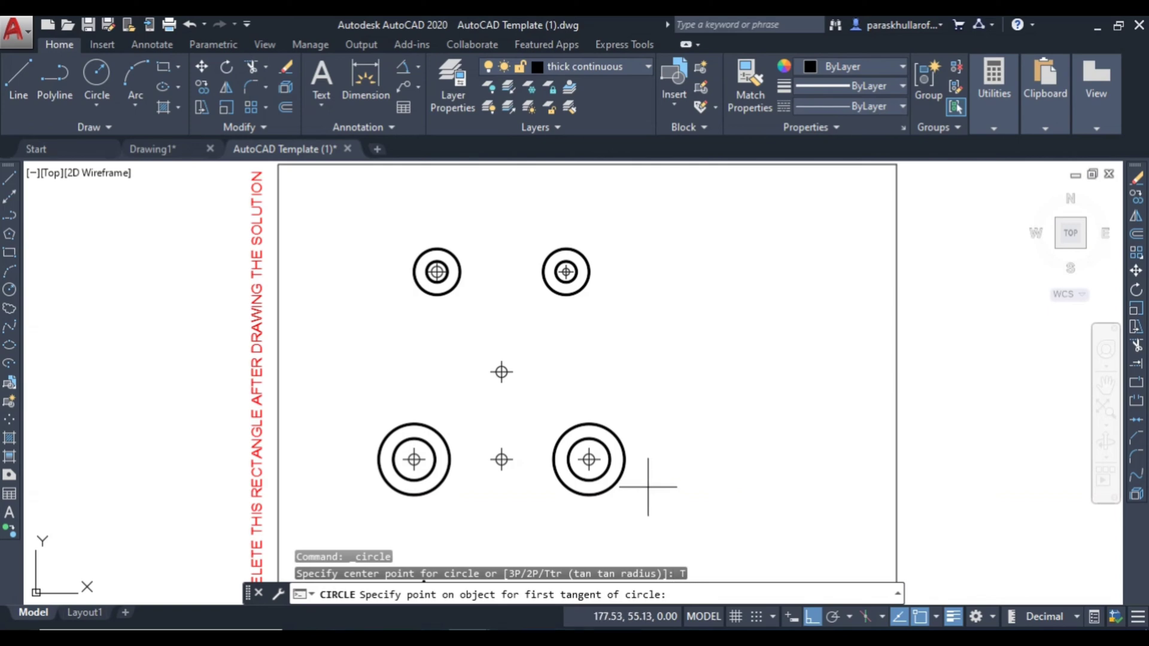
{"action": "left_click", "coordinate": [425, 248]}
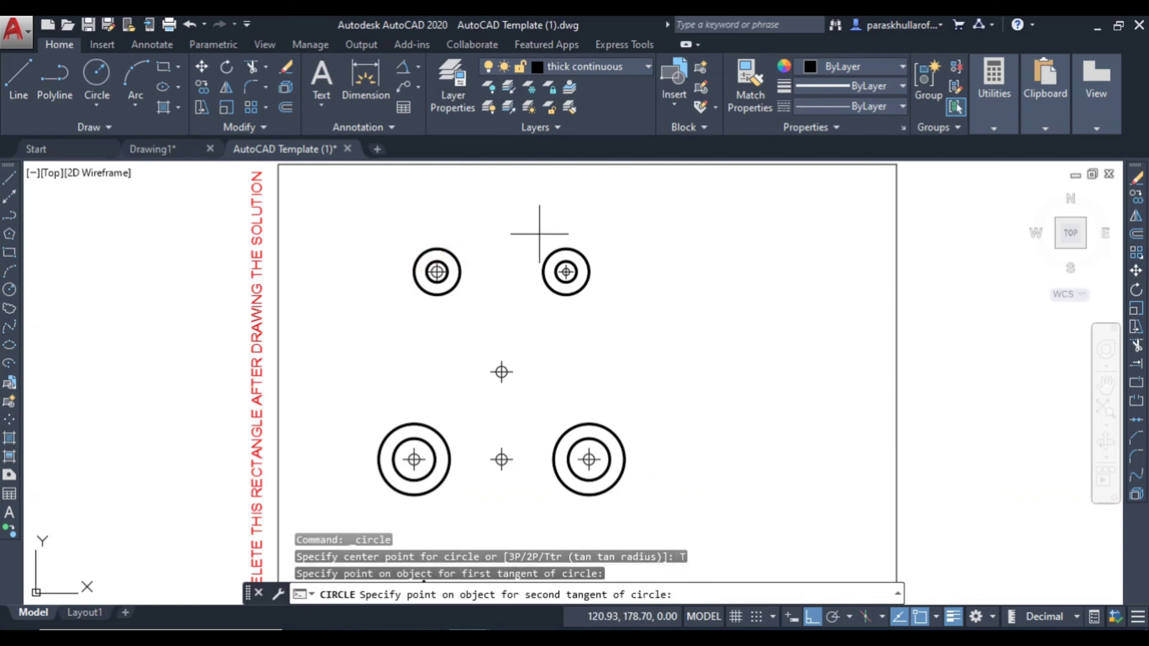
{"action": "left_click", "coordinate": [580, 254]}
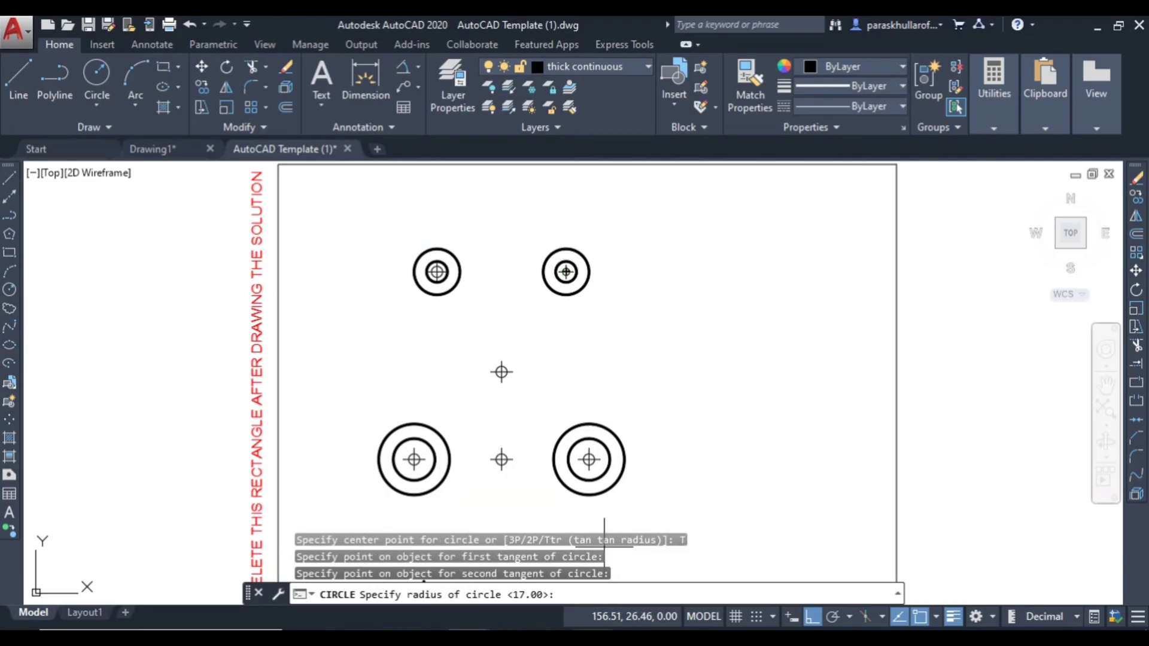
{"action": "type", "text": "48"}
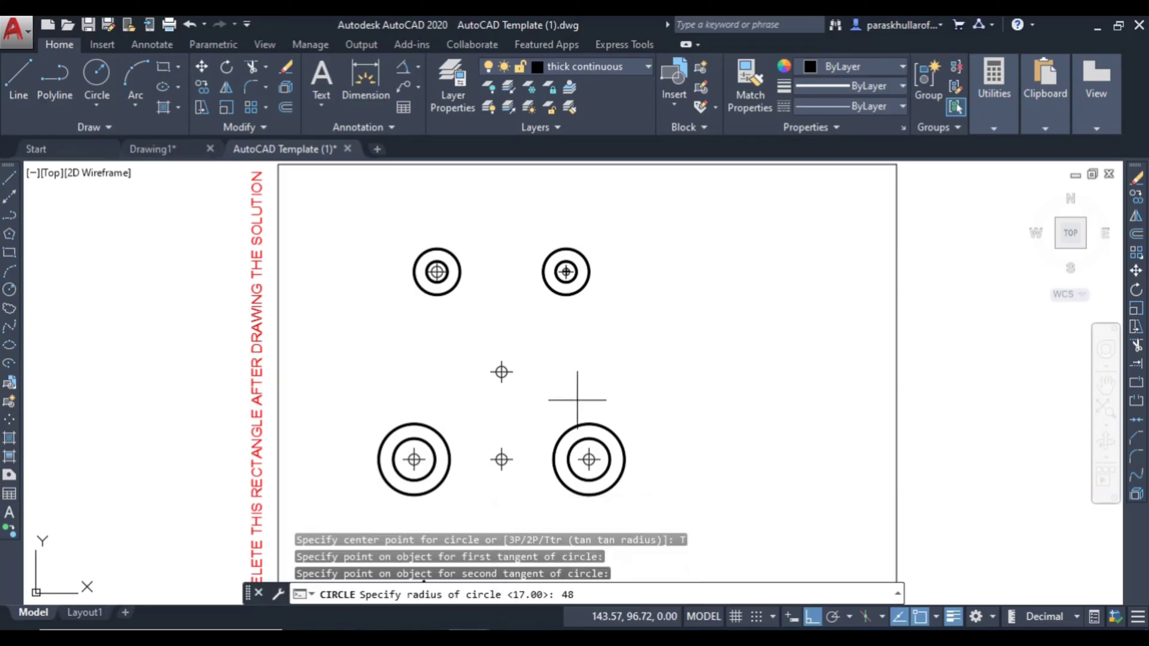
{"action": "key", "text": "Return"}
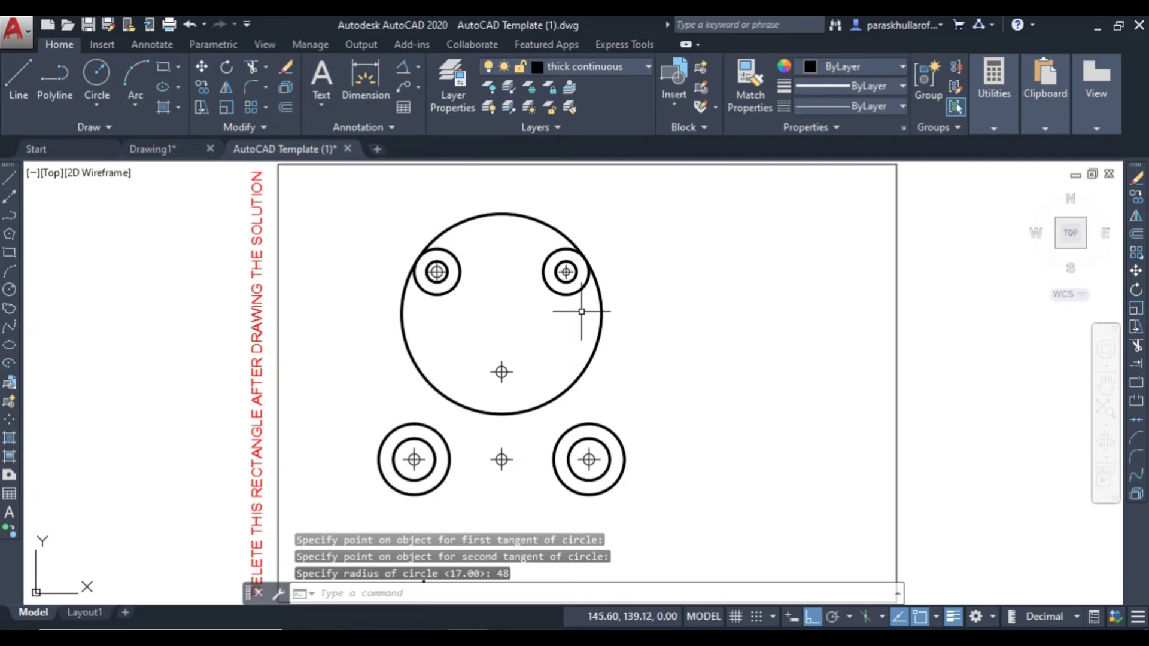
Trim away the lower part of the radius 48 circle, keeping only the arc above the two upper circles
{"action": "type", "text": "TR"}
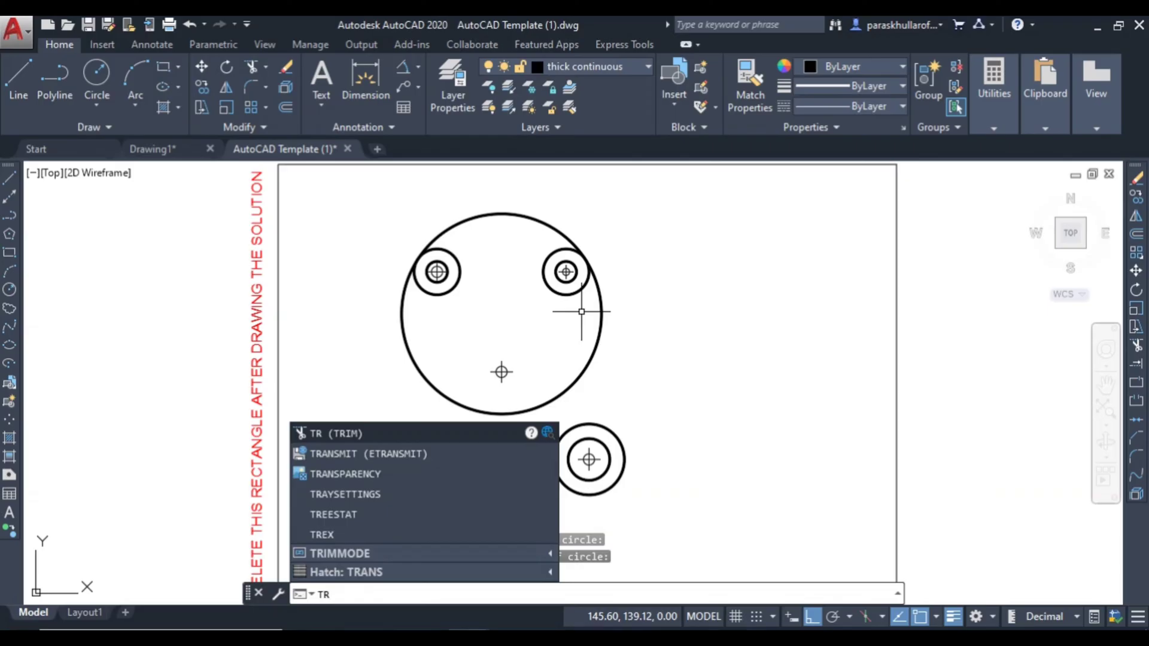
{"action": "key", "text": "Return"}
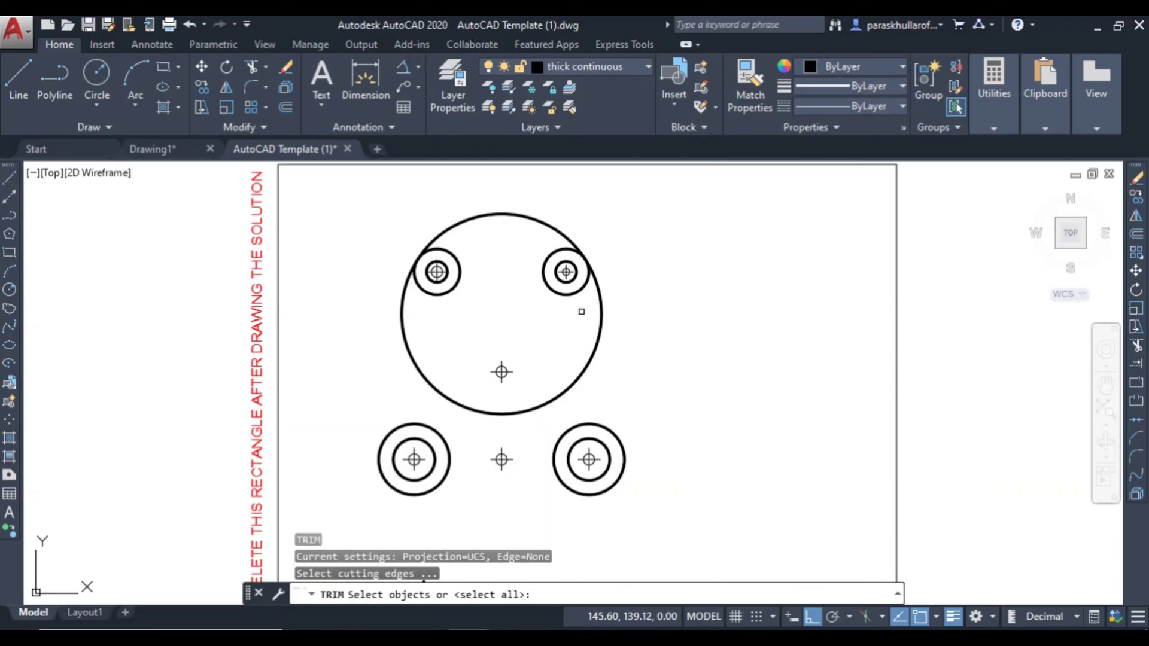
{"action": "key", "text": "Return"}
{"action": "left_click", "coordinate": [630, 311]}
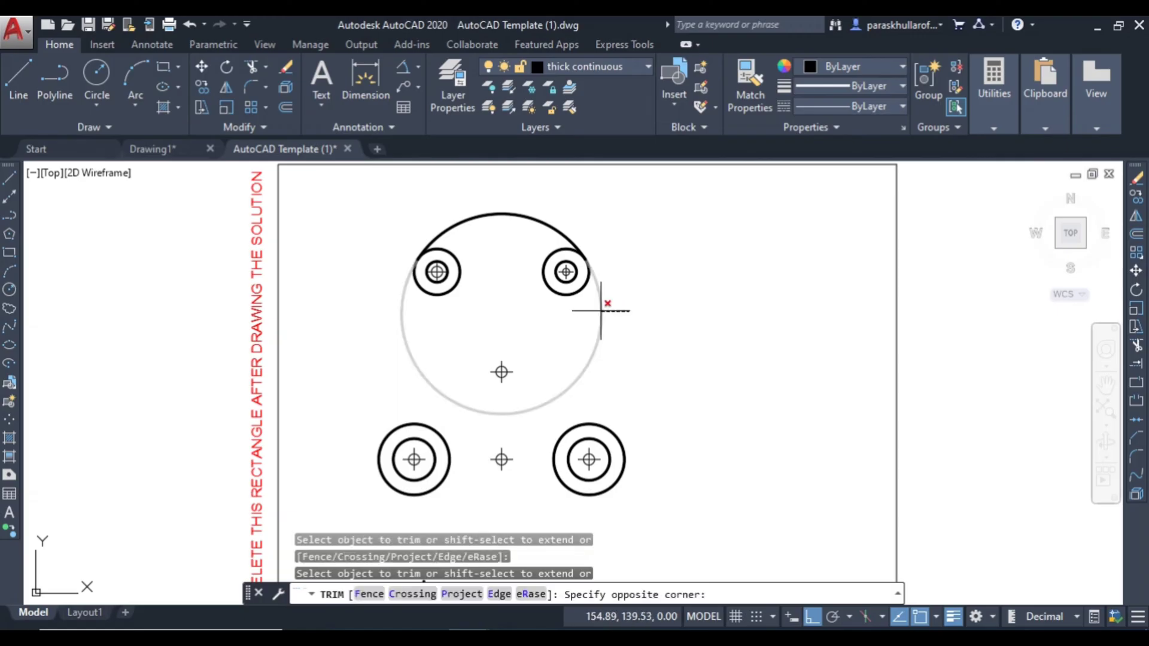
{"action": "left_click", "coordinate": [398, 314]}
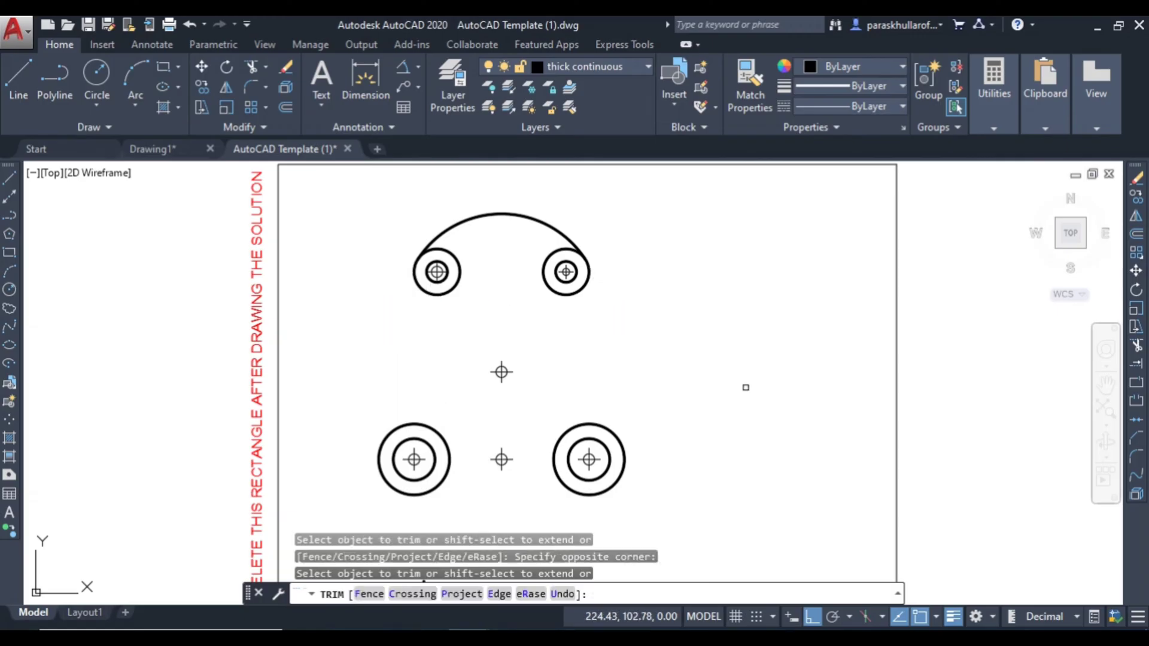
{"action": "key", "text": "Escape"}
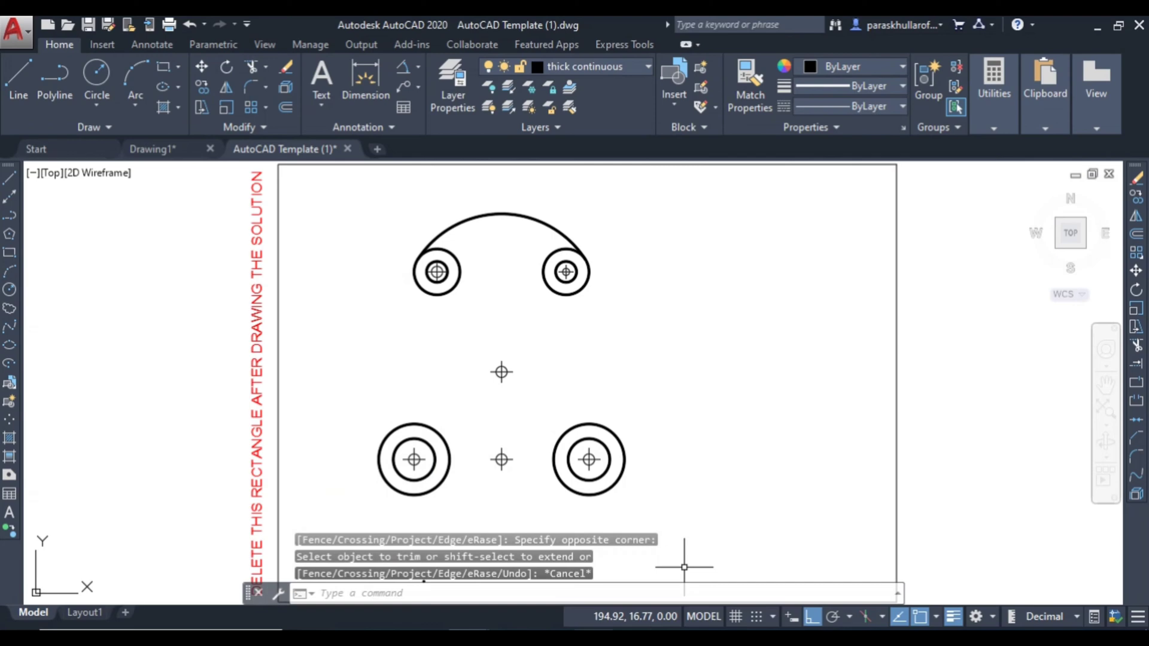
On the Paint reference drawing, mark in red the R50 arc and the points where it touches the two R11 circles
{"action": "key", "text": "alt+Tab"}
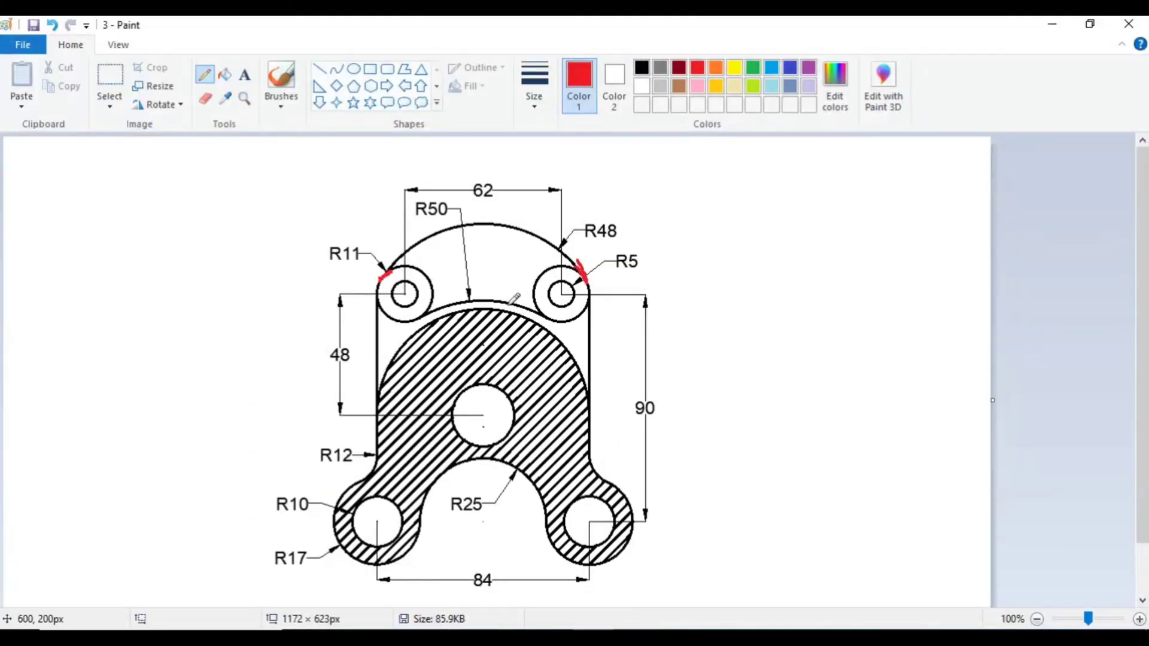
{"action": "left_click_drag", "start_coordinate": [495, 301], "coordinate": [516, 274]}
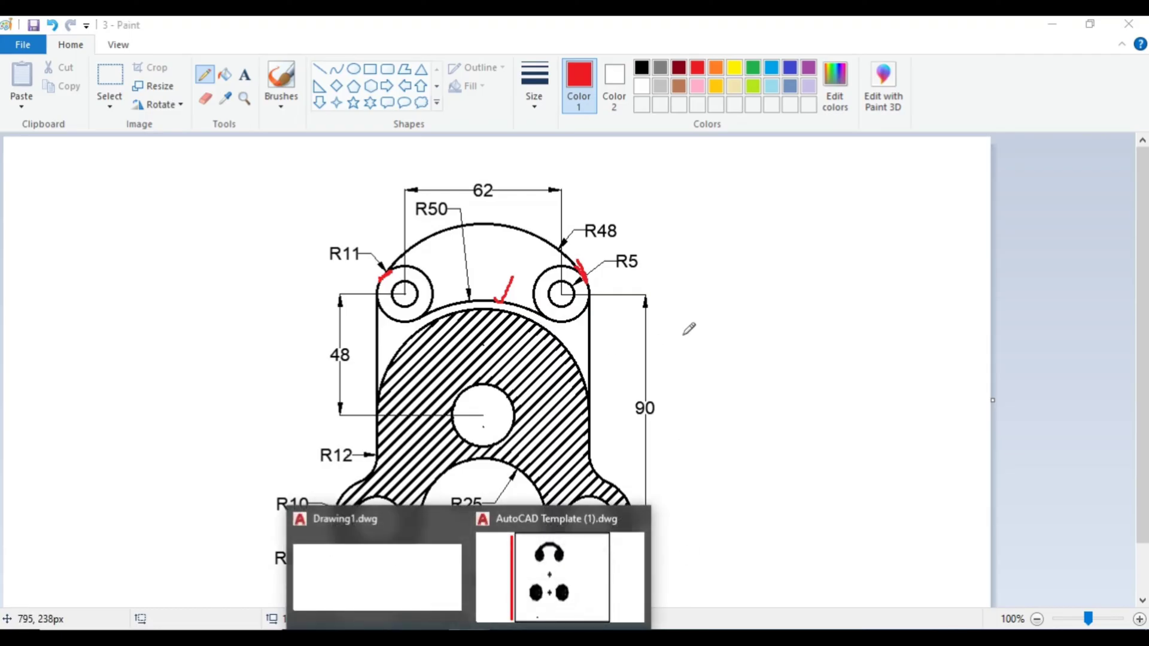
{"action": "left_click", "coordinate": [750, 315]}
{"action": "left_click_drag", "start_coordinate": [413, 319], "coordinate": [427, 315]}
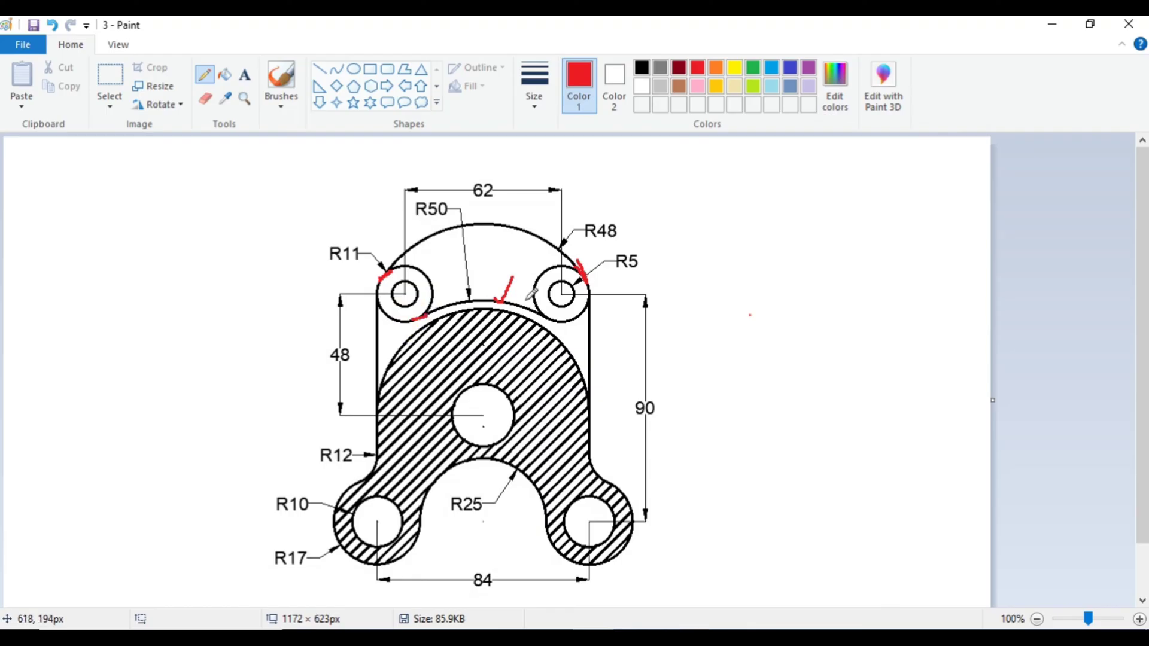
{"action": "left_click_drag", "start_coordinate": [541, 315], "coordinate": [553, 322]}
Back in AutoCAD, draw a tan-tan-radius circle of radius 50 touching the lower inner sides of the two upper outer circles
{"action": "mouse_move", "coordinate": [578, 636]}
{"action": "left_click", "coordinate": [581, 580]}
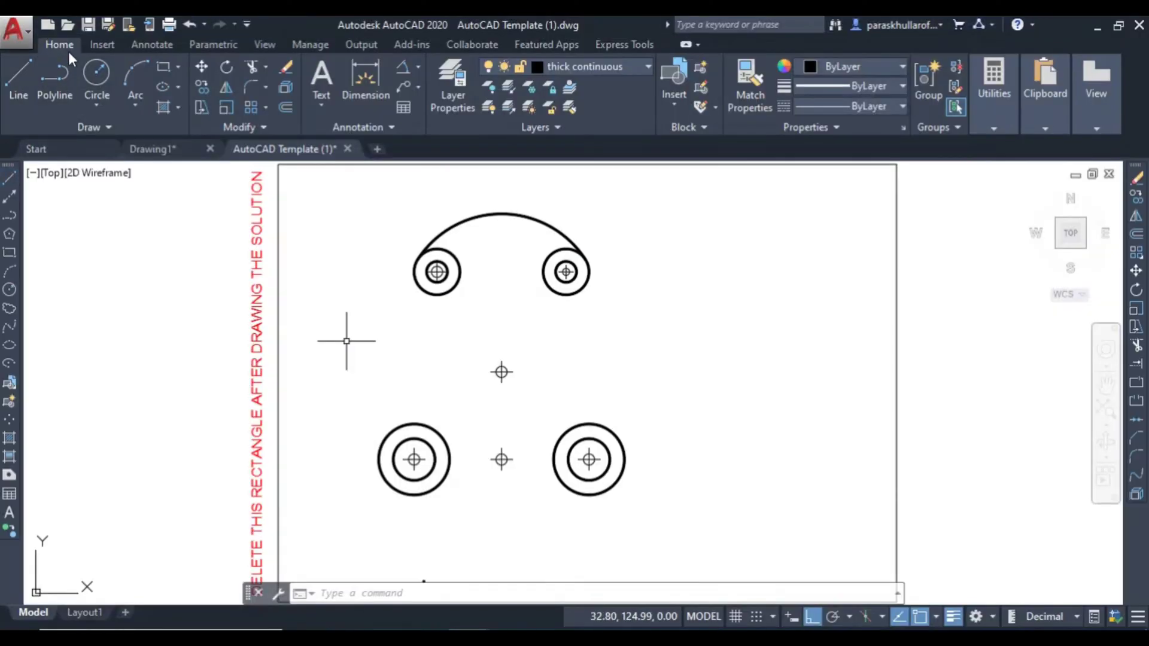
{"action": "left_click", "coordinate": [97, 75]}
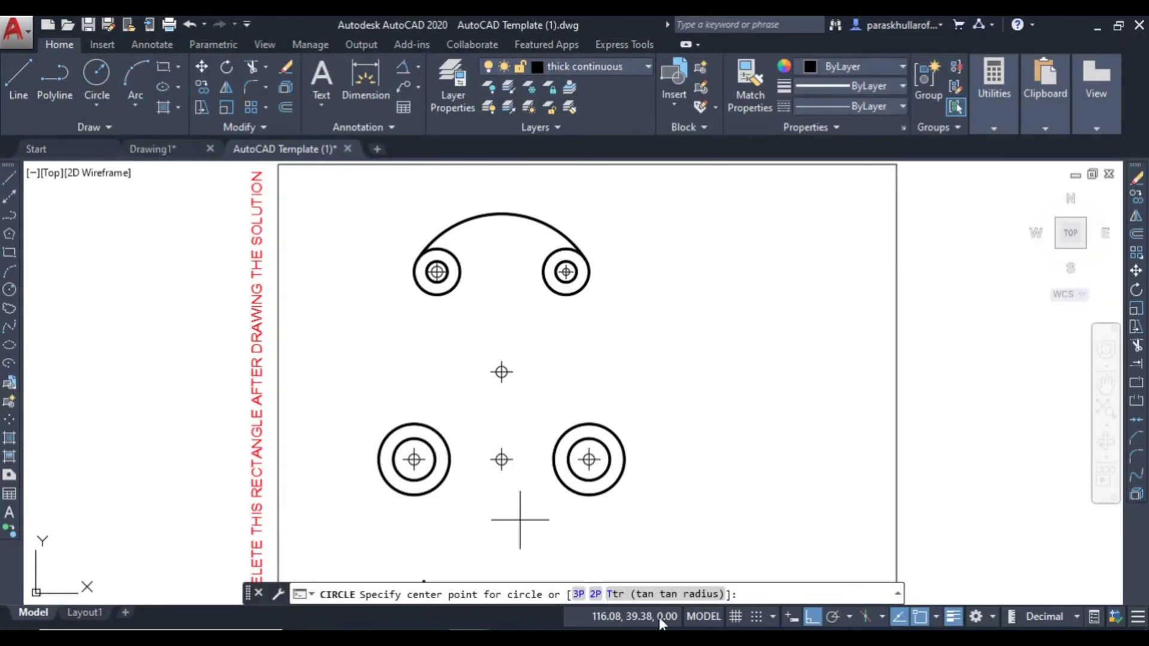
{"action": "left_click", "coordinate": [688, 596]}
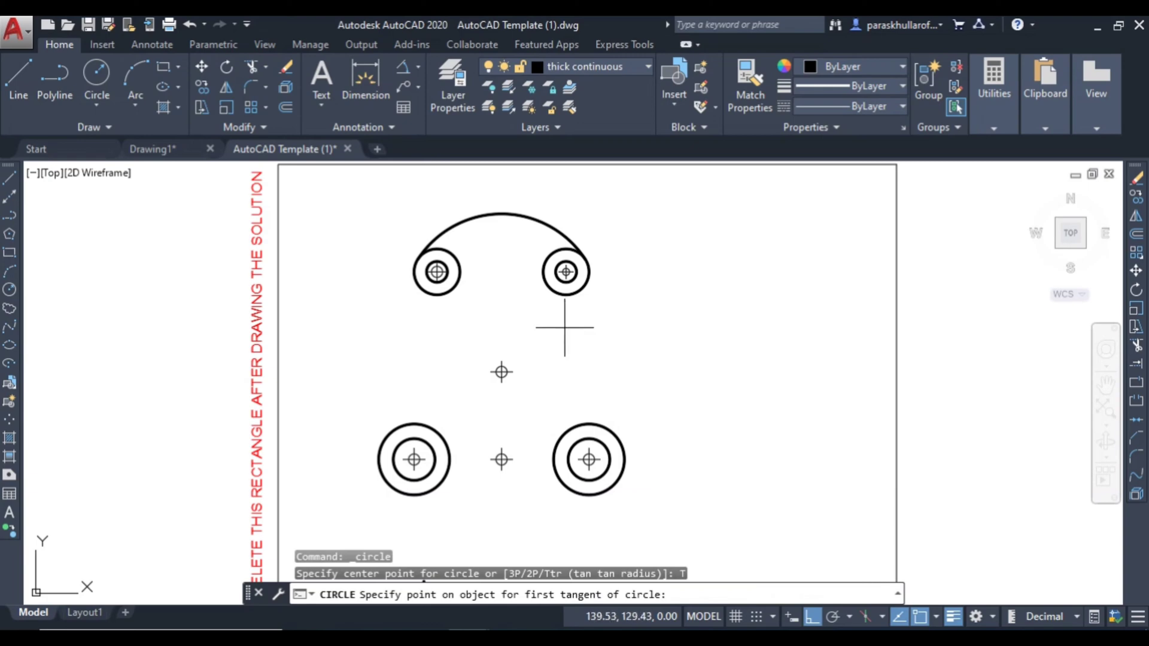
{"action": "left_click", "coordinate": [550, 287]}
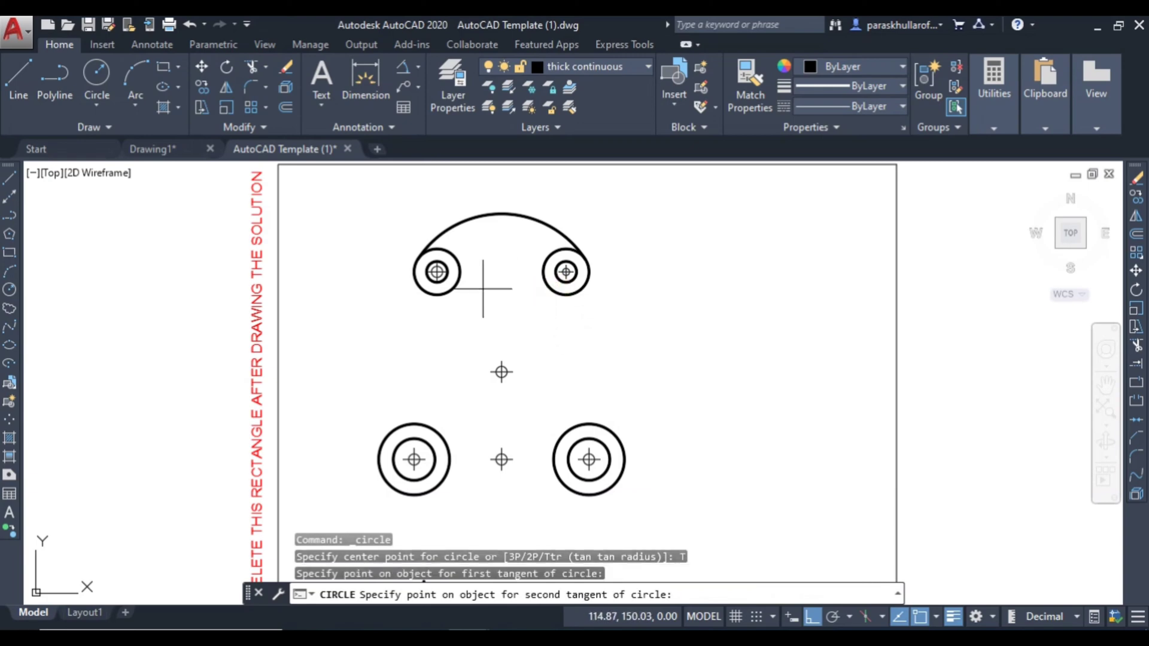
{"action": "left_click", "coordinate": [453, 288]}
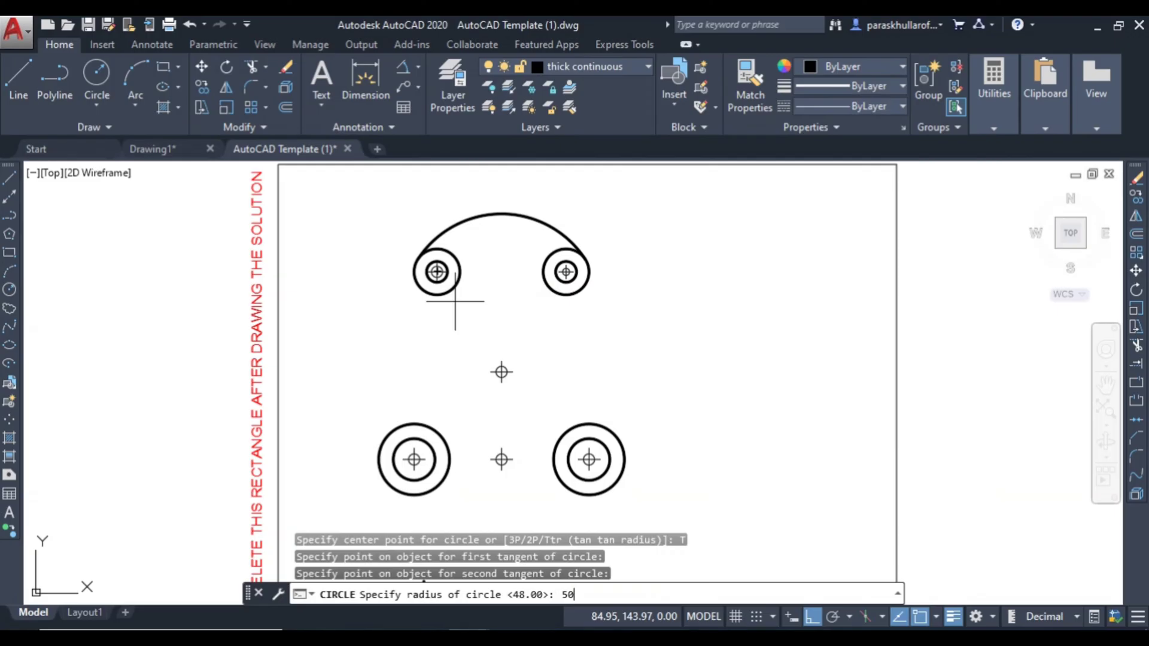
{"action": "key", "text": "Return"}
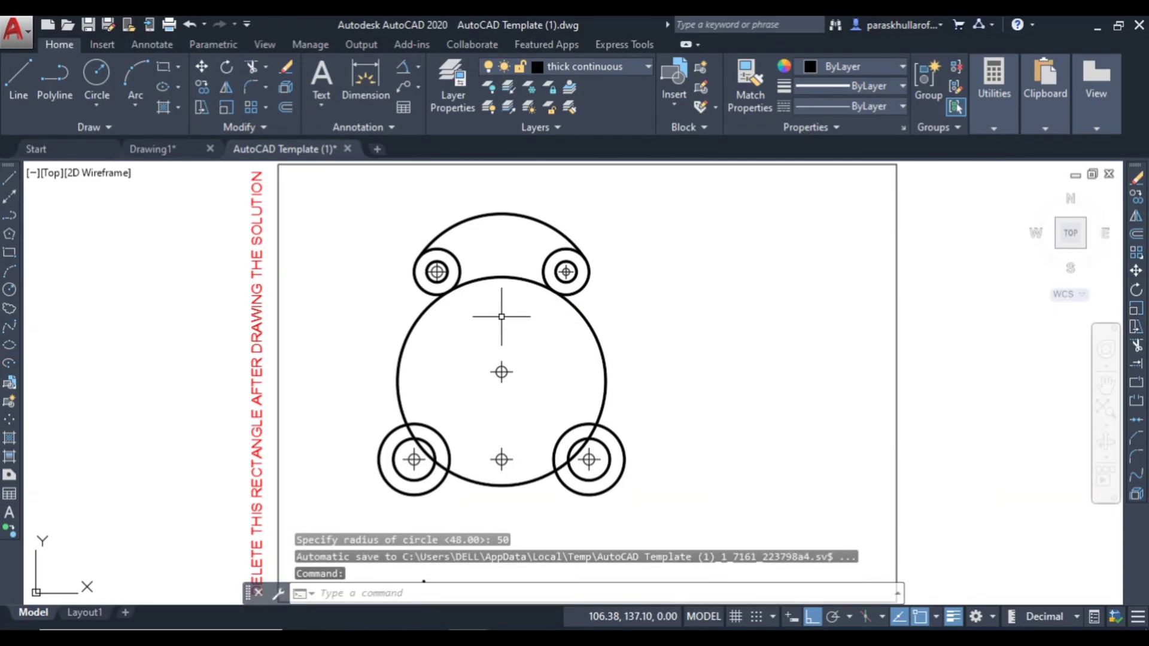
Trim both sides of the radius 50 circle and delete its leftover lower arc, keeping the arc between the upper circles
{"action": "type", "text": "TR"}
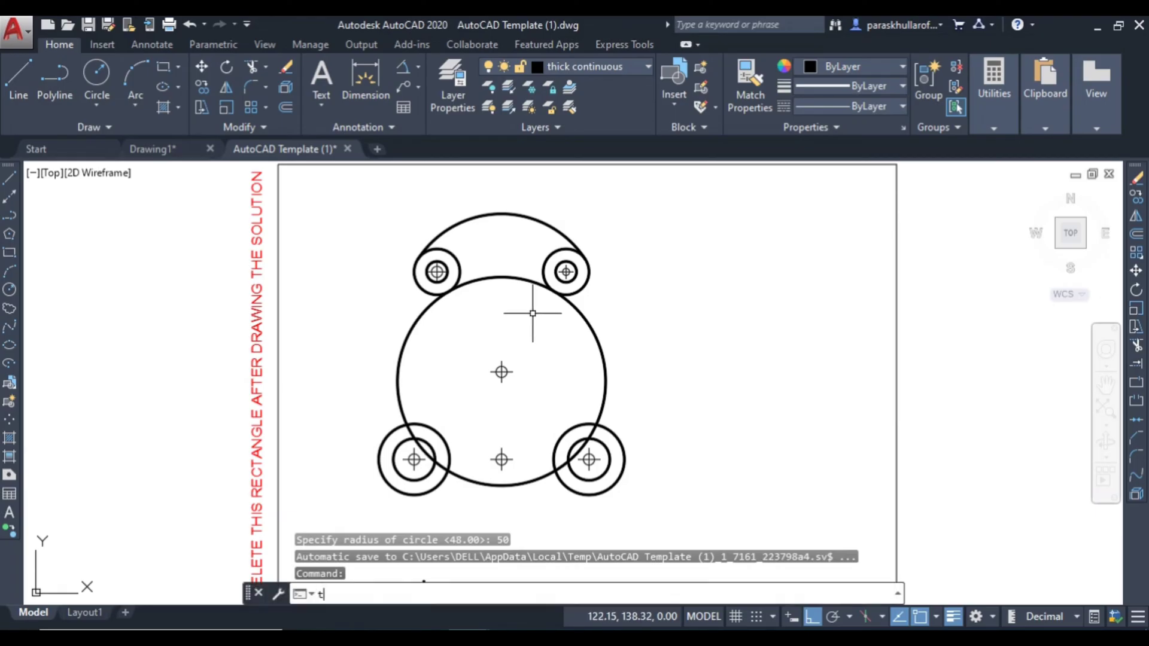
{"action": "key", "text": "Return"}
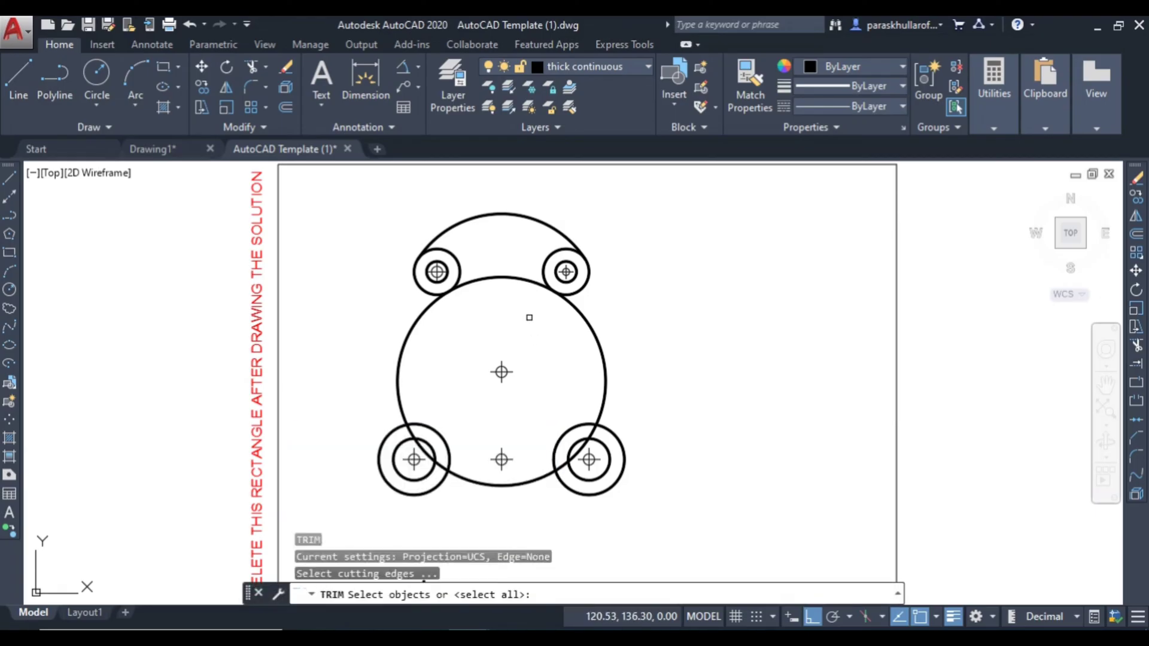
{"action": "key", "text": "Return"}
{"action": "left_click", "coordinate": [621, 324]}
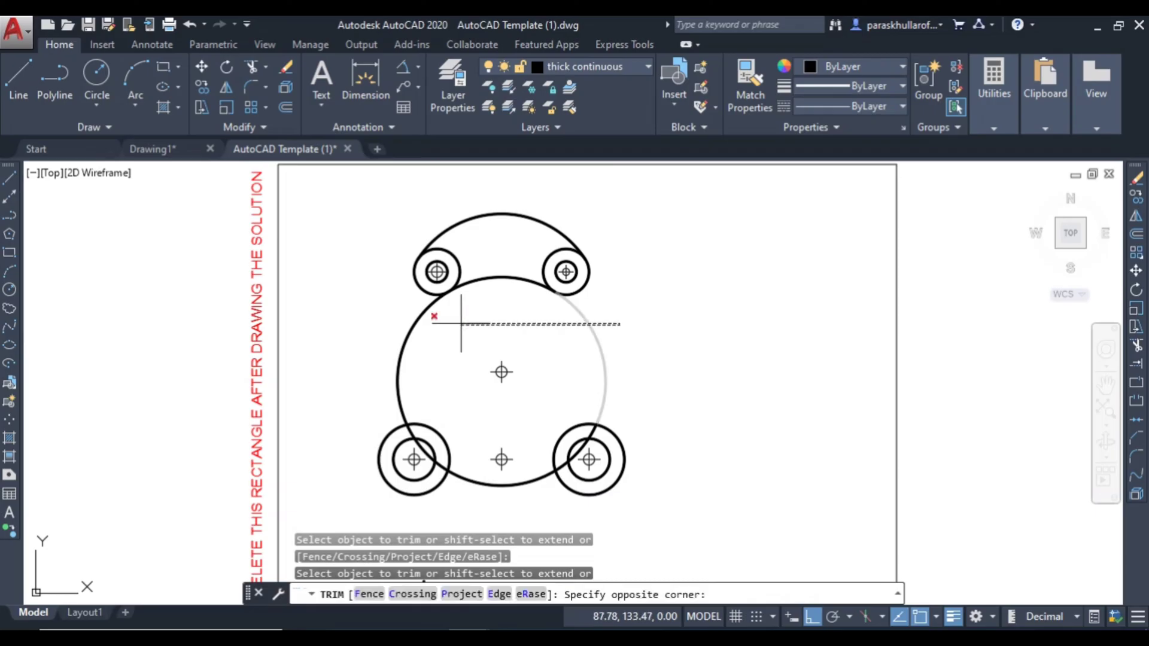
{"action": "left_click", "coordinate": [398, 323]}
{"action": "key", "text": "Escape"}
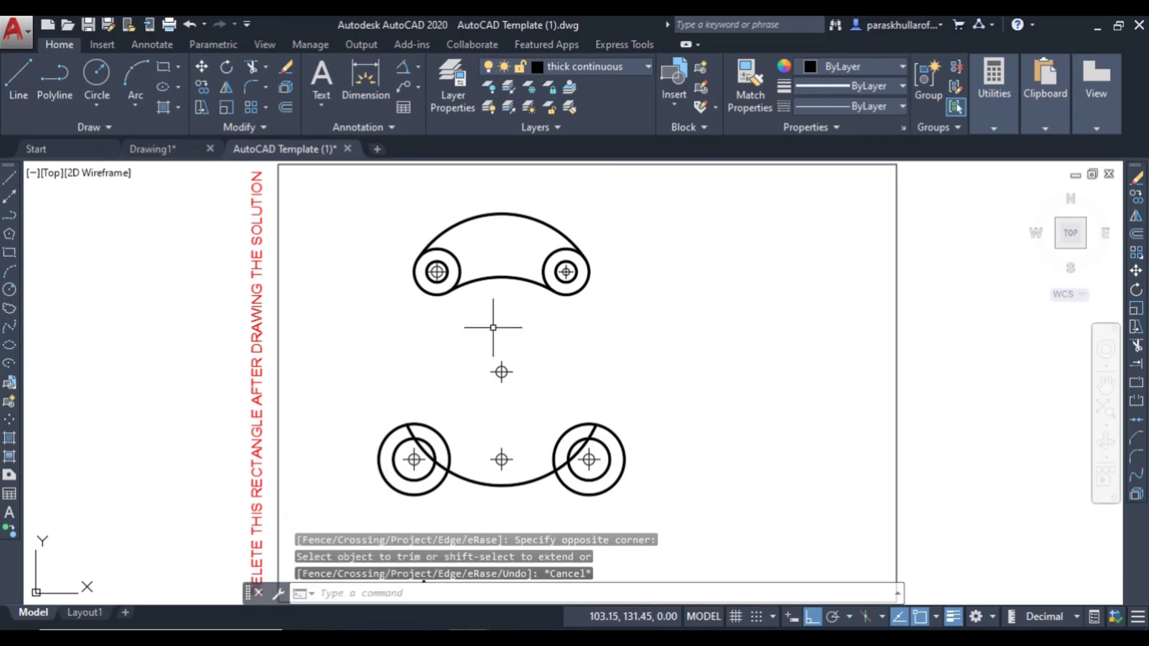
{"action": "key", "text": "Escape"}
{"action": "left_click", "coordinate": [481, 481]}
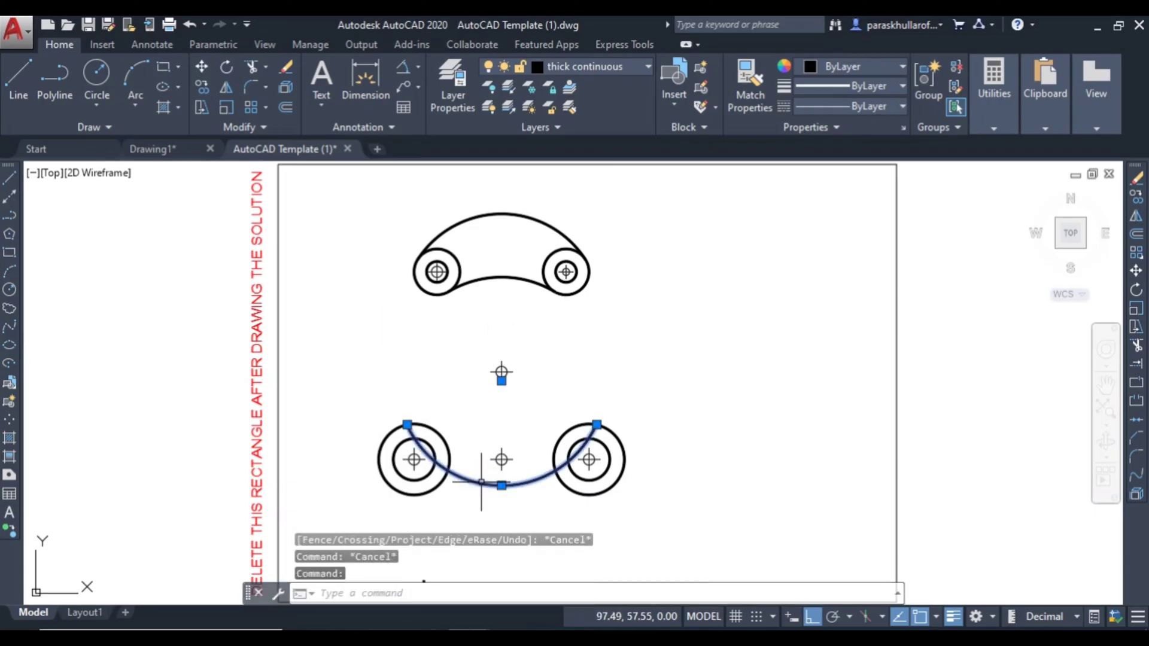
{"action": "key", "text": "Delete"}
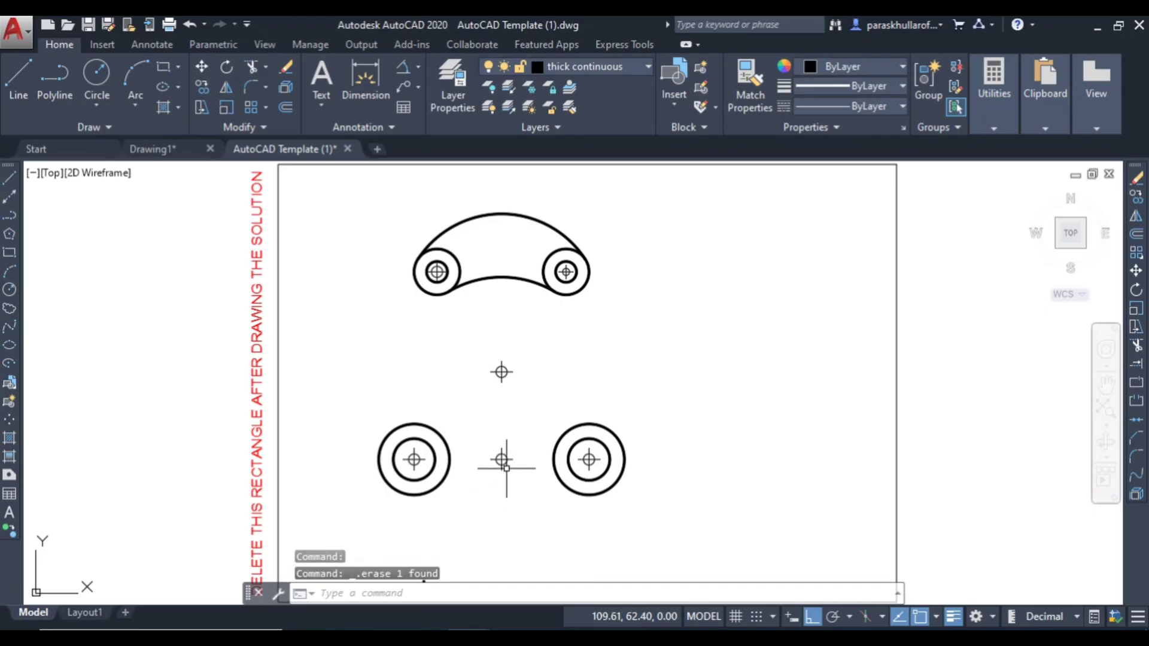
On the Paint reference drawing, draw a red straight line along the bracket's right vertical edge, down from the R11 circle
{"action": "left_click", "coordinate": [18, 77]}
{"action": "key", "text": "alt+Tab"}
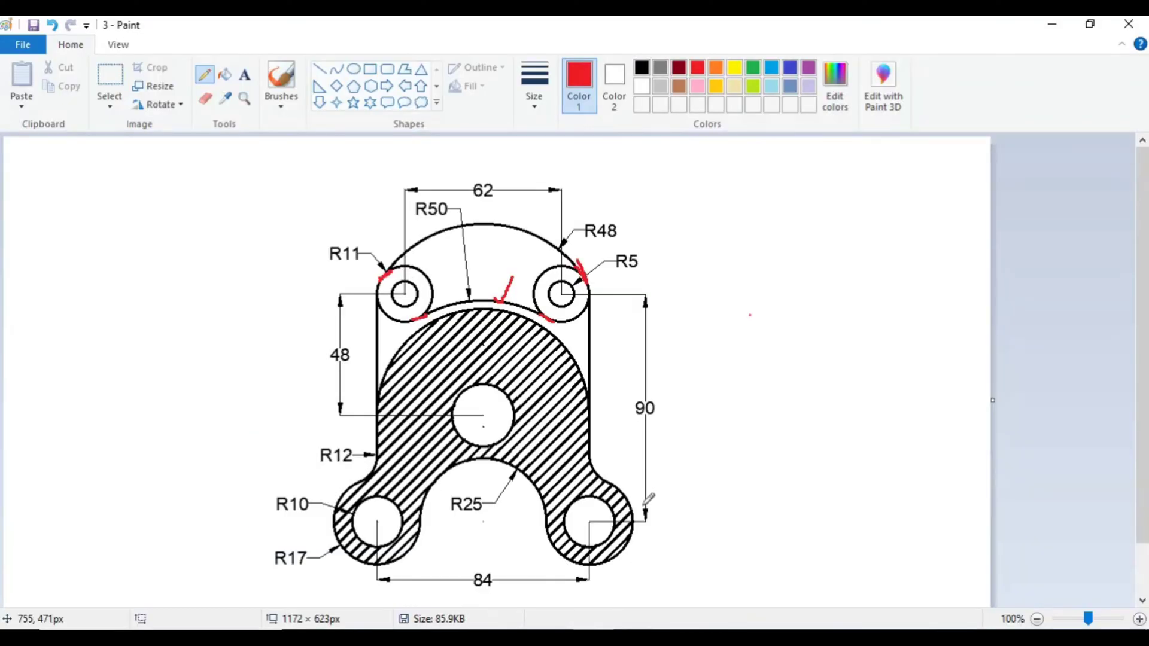
{"action": "left_click", "coordinate": [319, 68]}
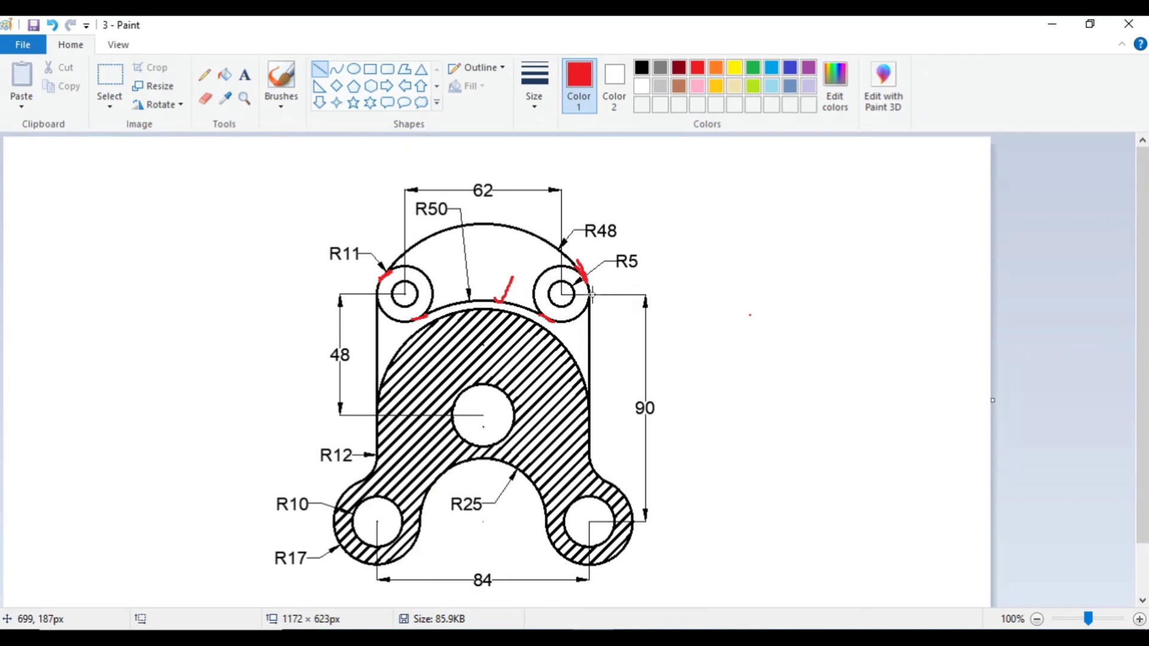
{"action": "left_click_drag", "start_coordinate": [590, 294], "coordinate": [592, 480]}
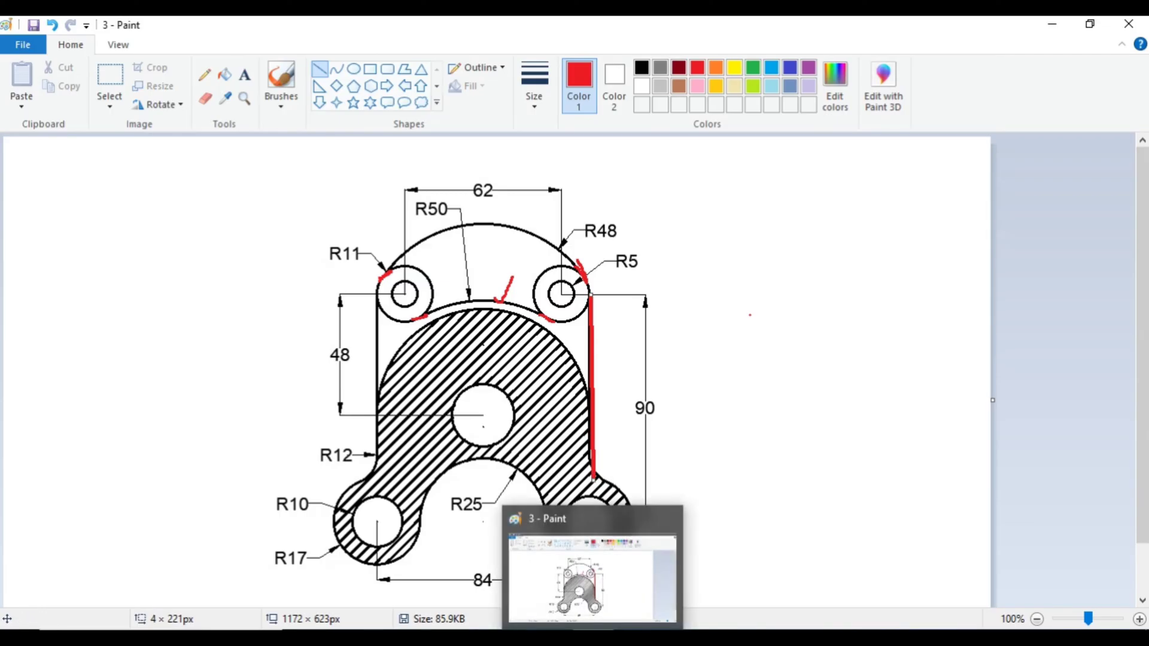
In AutoCAD, draw a vertical line from the upper-right outer circle's right quadrant to the top of the lower-right outer circle
{"action": "left_click", "coordinate": [488, 639]}
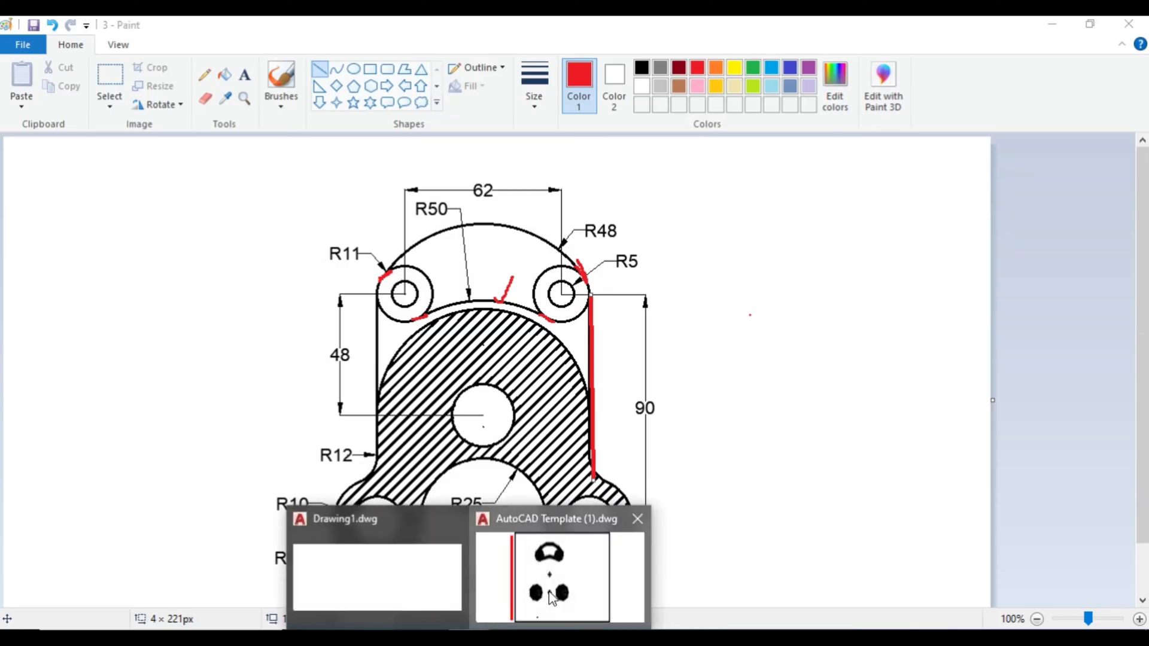
{"action": "left_click", "coordinate": [547, 560]}
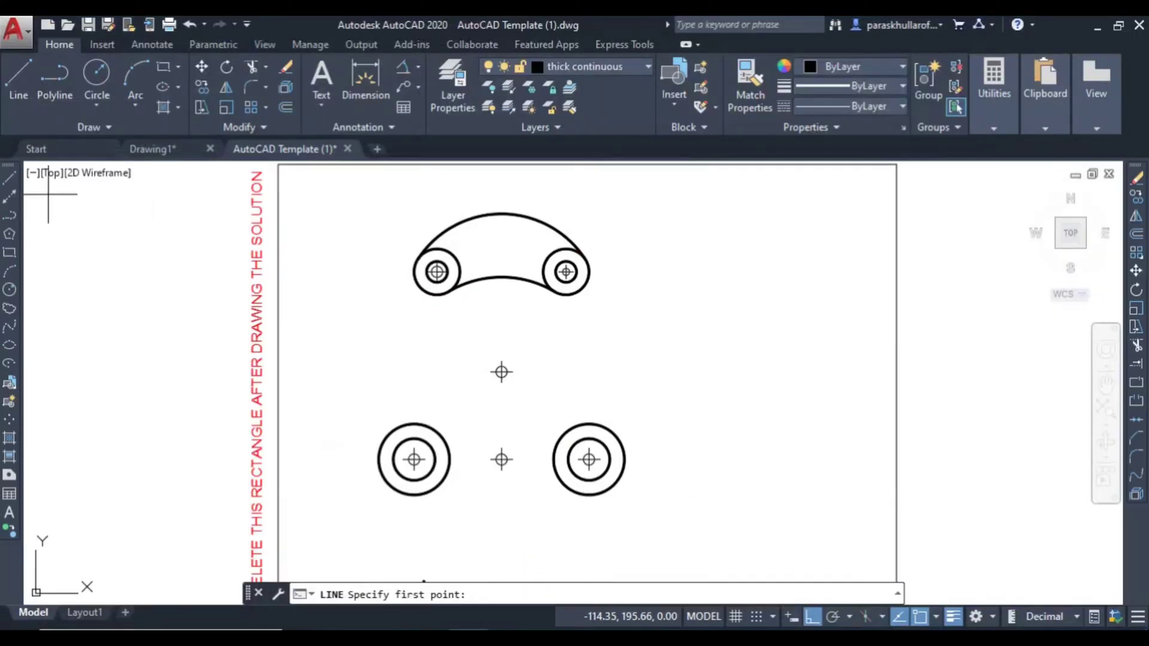
{"action": "left_click", "coordinate": [590, 272]}
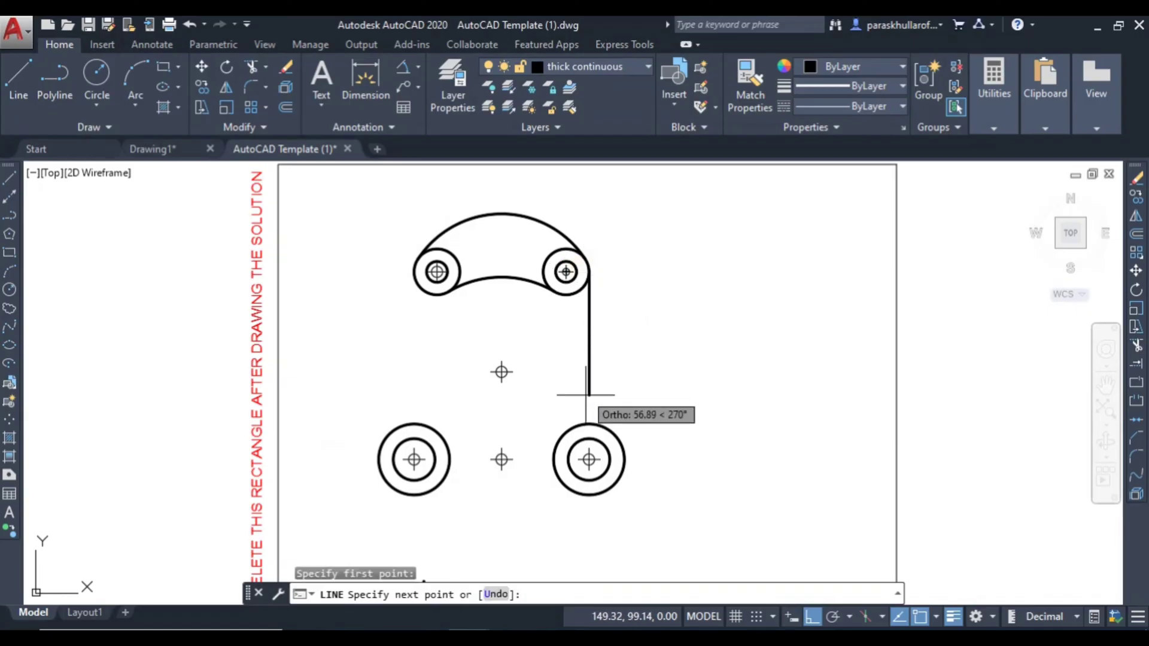
{"action": "left_click", "coordinate": [589, 424]}
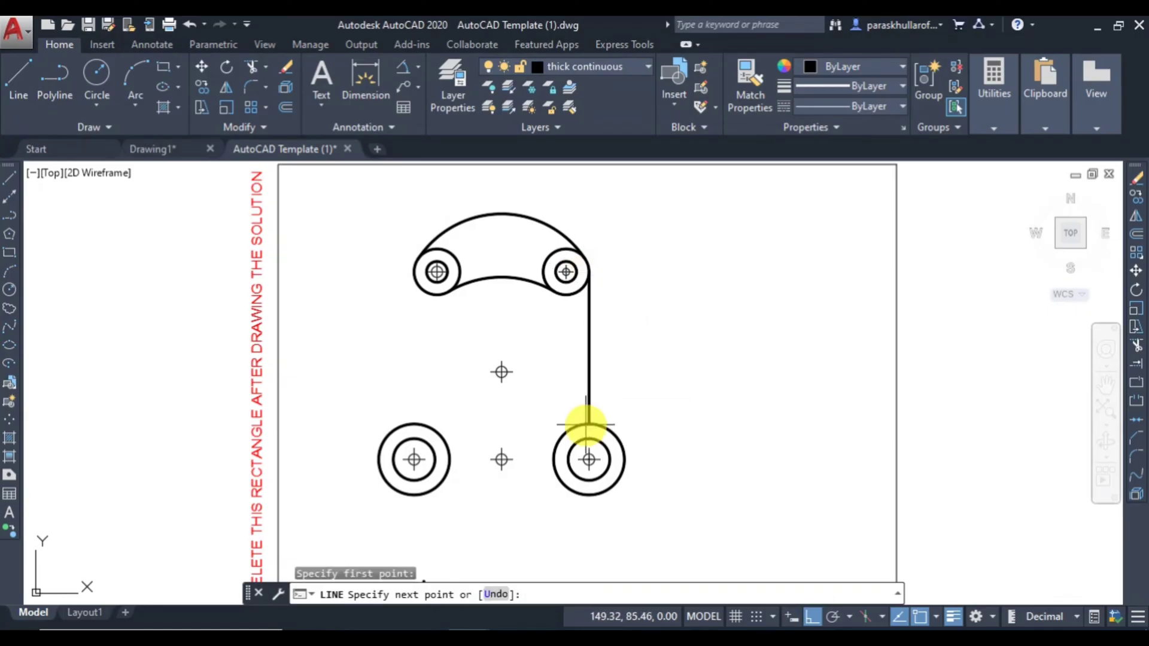
Finish the line and copy the vertical side line from the upper-right outer circle's right quadrant to the upper-left outer circle's left quadrant
{"action": "right_click", "coordinate": [655, 344]}
{"action": "left_click", "coordinate": [675, 355]}
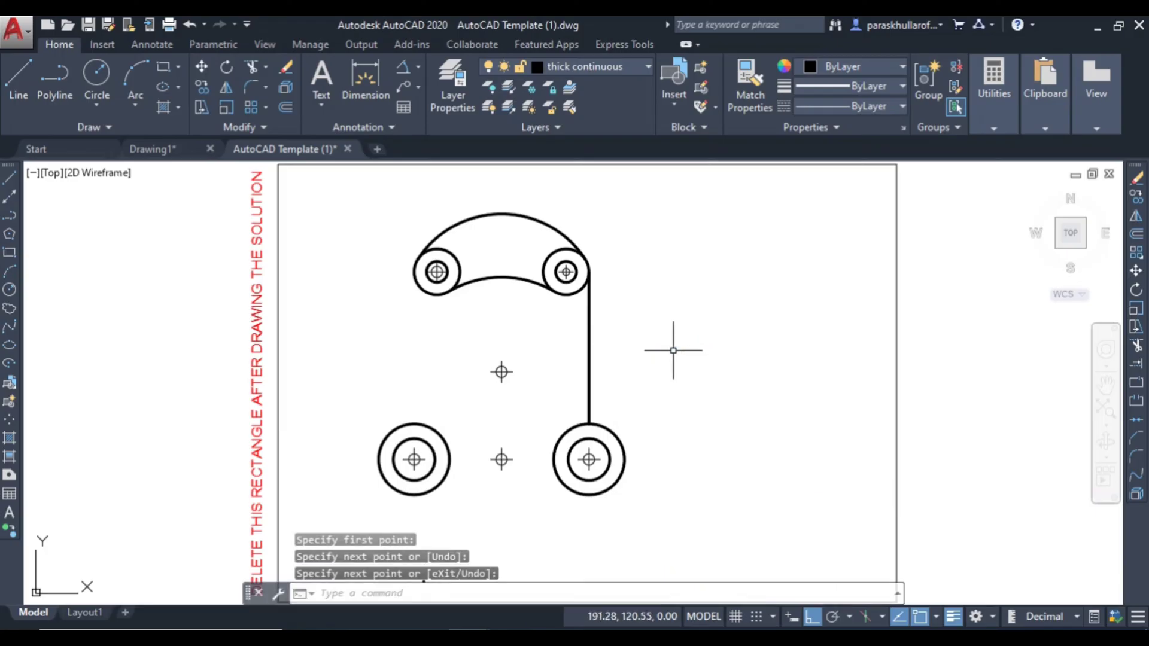
{"action": "left_click", "coordinate": [589, 313]}
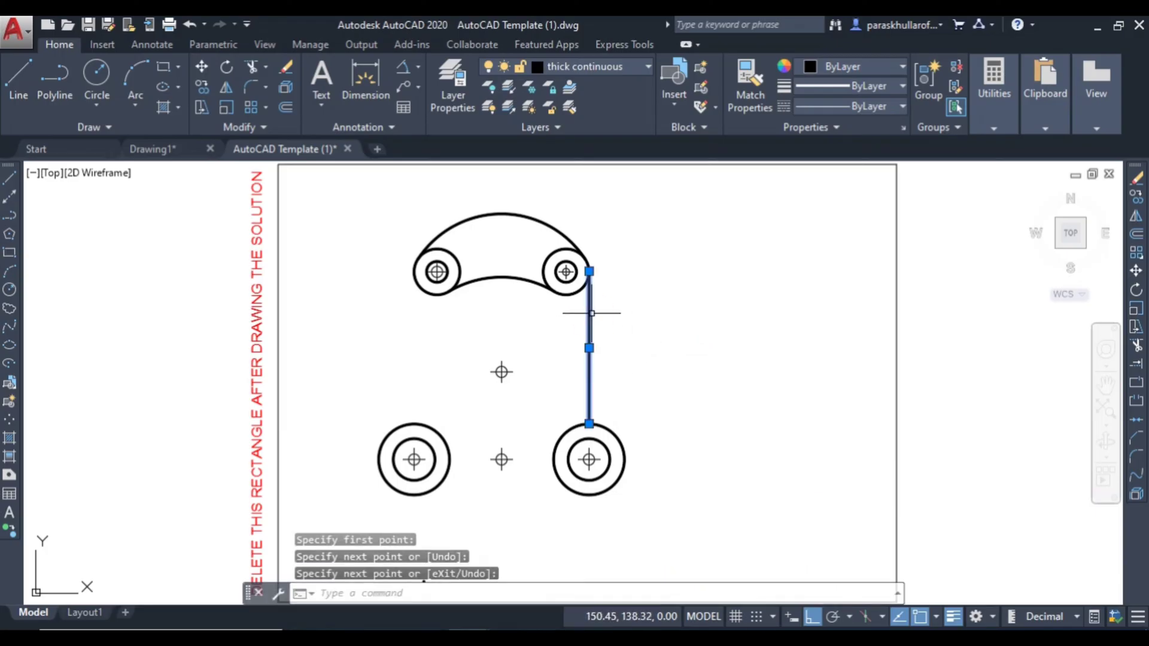
{"action": "left_click", "coordinate": [202, 87]}
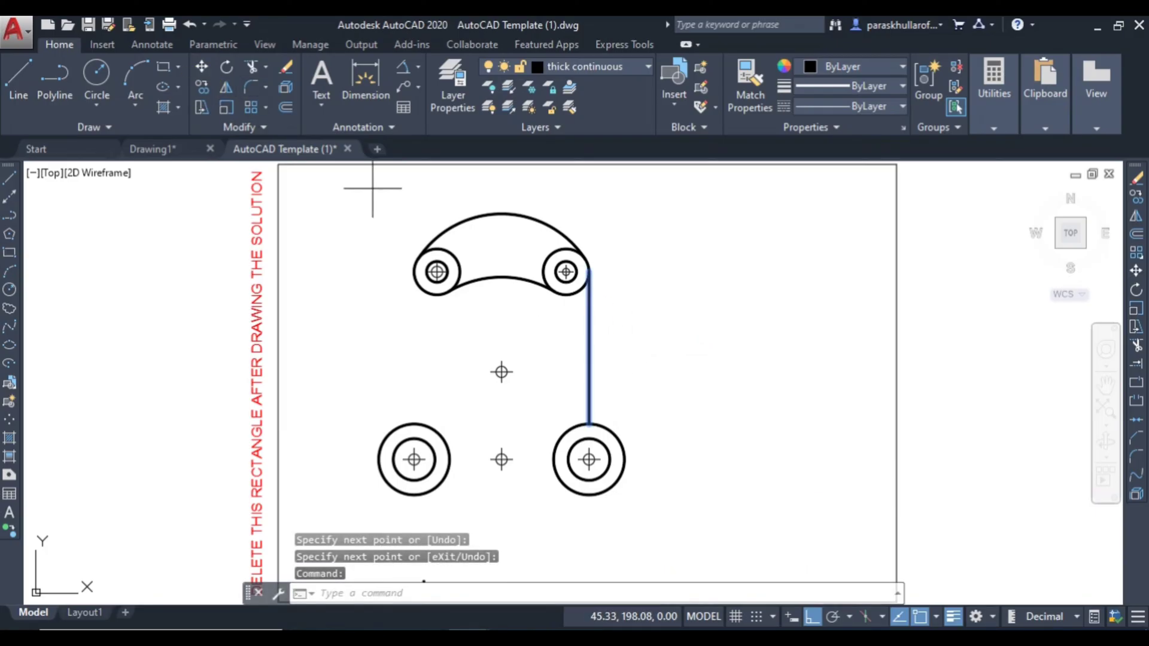
{"action": "left_click", "coordinate": [589, 273]}
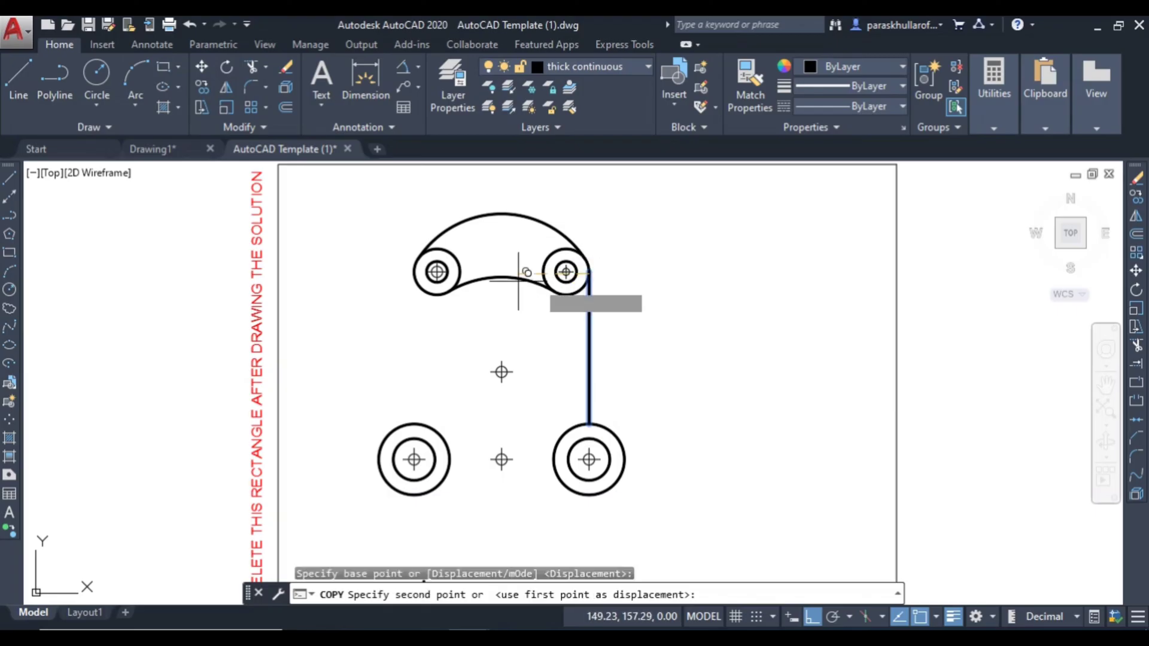
{"action": "left_click", "coordinate": [415, 272]}
{"action": "key", "text": "Escape"}
{"action": "key", "text": "Escape"}
{"action": "key", "text": "Escape"}
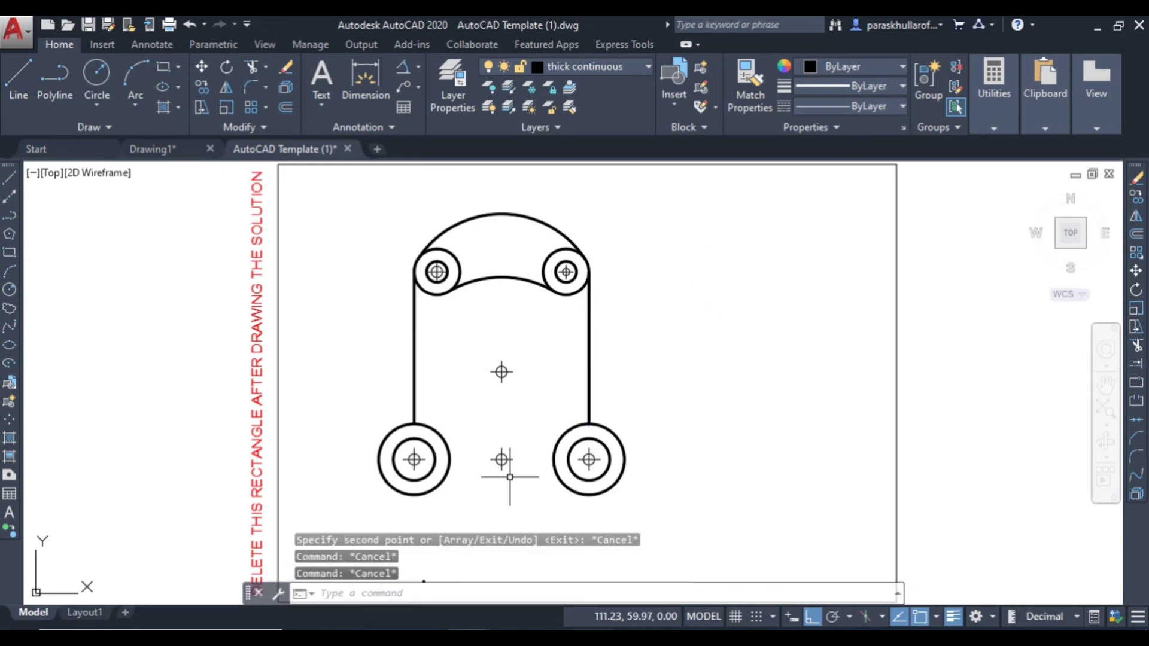
On the Paint reference, trace the hatched area's large upper arc in red freehand, dot its centre and tick both arc ends
{"action": "key", "text": "alt+Tab"}
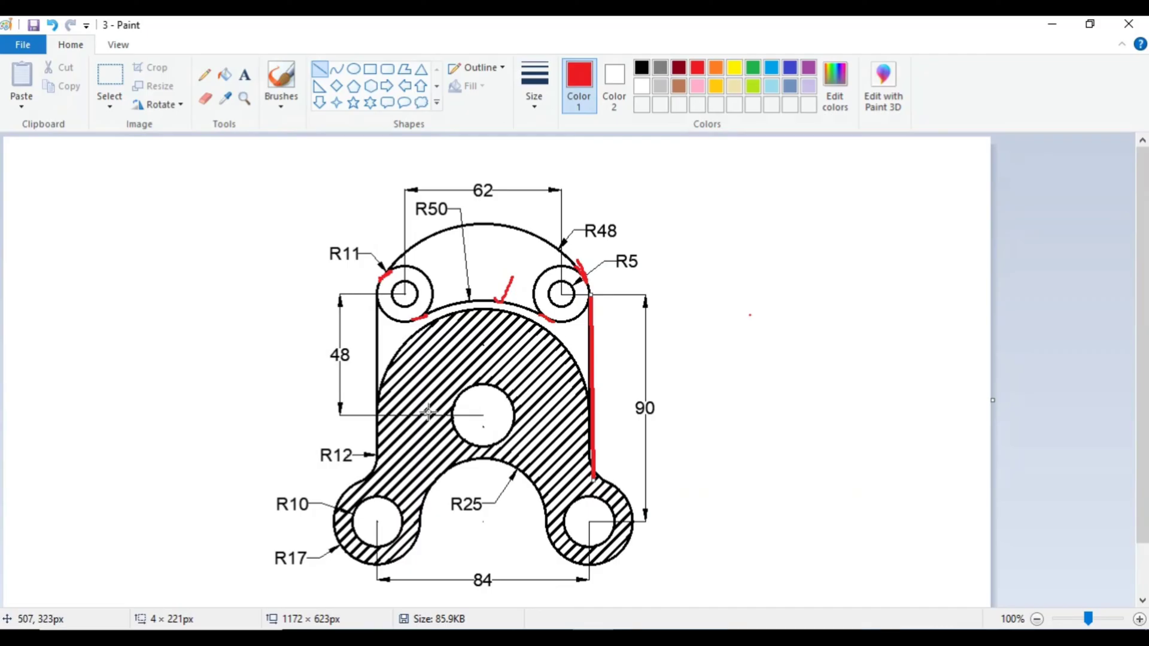
{"action": "left_click", "coordinate": [205, 75]}
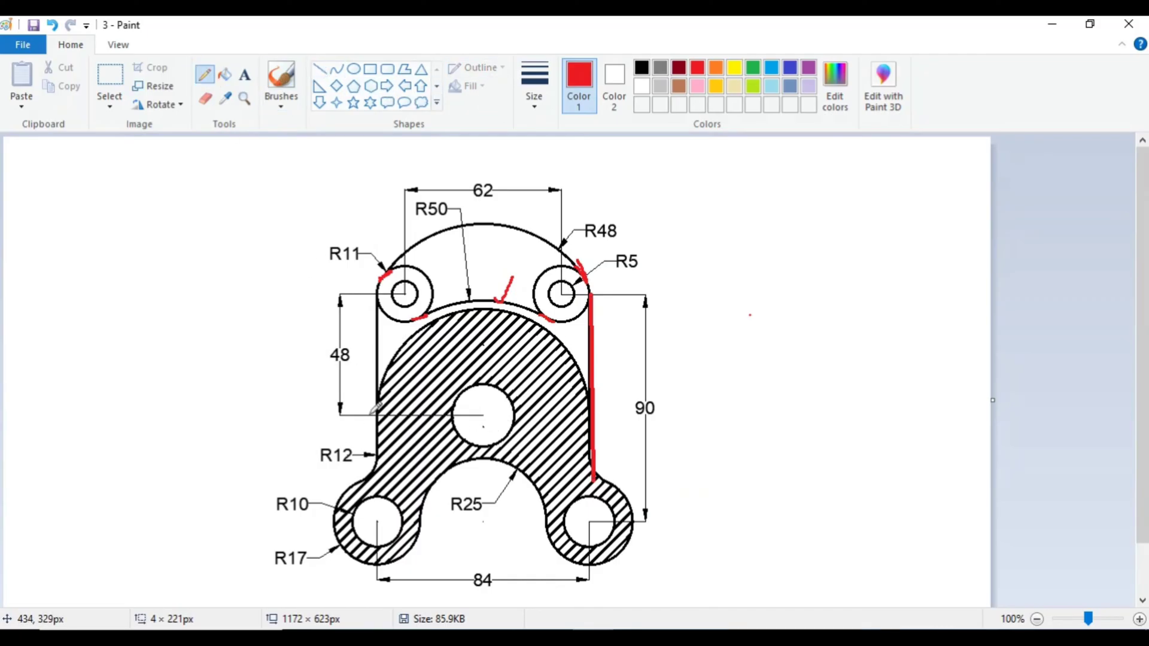
{"action": "left_click_drag", "start_coordinate": [377, 418], "coordinate": [386, 389]}
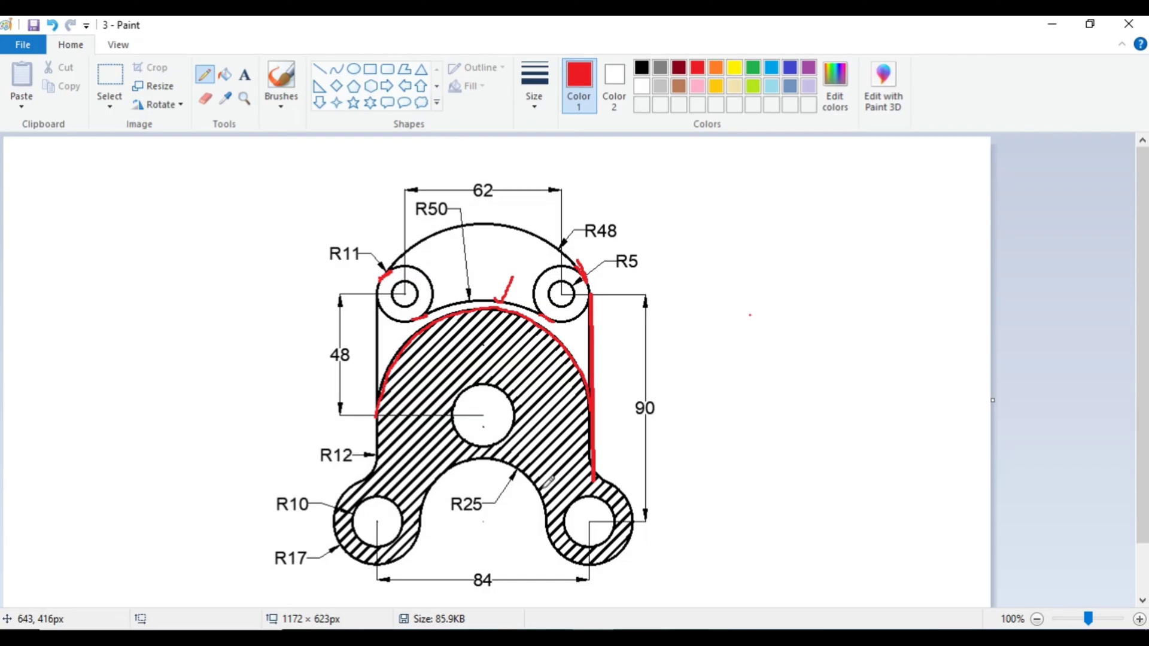
{"action": "left_click", "coordinate": [484, 416]}
{"action": "left_click_drag", "start_coordinate": [586, 412], "coordinate": [613, 376]}
{"action": "mouse_move", "coordinate": [362, 410]}
{"action": "left_mouse_down"}
{"action": "mouse_move", "coordinate": [375, 418]}
{"action": "mouse_move", "coordinate": [413, 379]}
{"action": "left_mouse_up"}
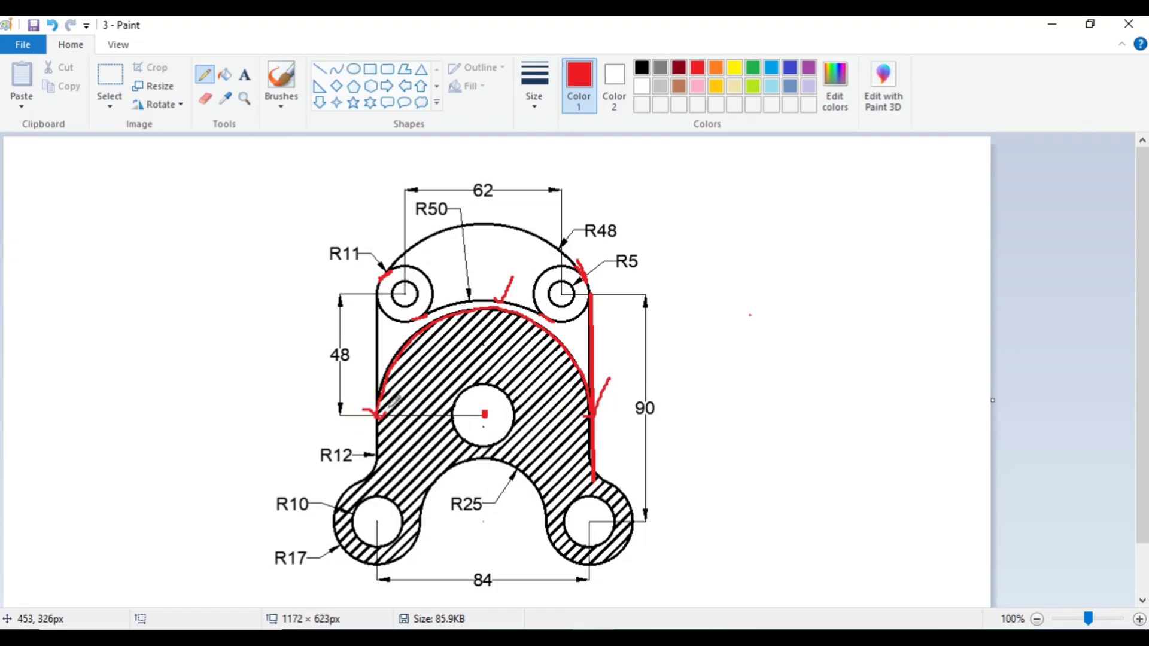
In AutoCAD, draw a semicircular arc centred on the upper middle point, from the right vertical line over to the left one
{"action": "mouse_move", "coordinate": [546, 613]}
{"action": "left_click", "coordinate": [584, 591]}
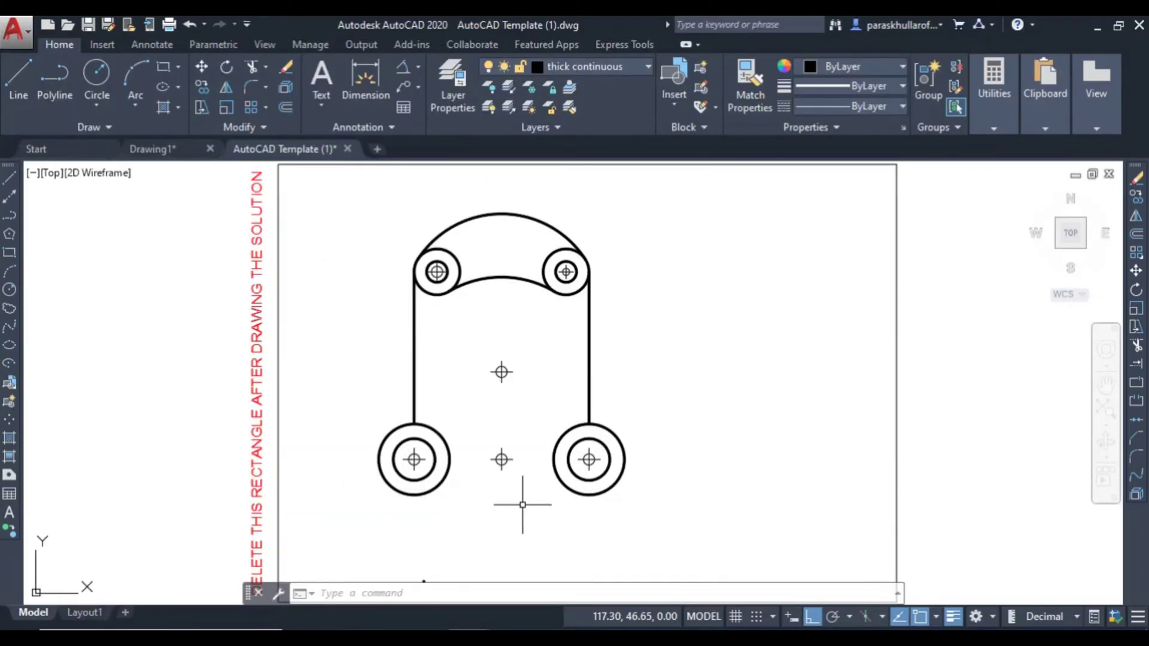
{"action": "left_click", "coordinate": [137, 71]}
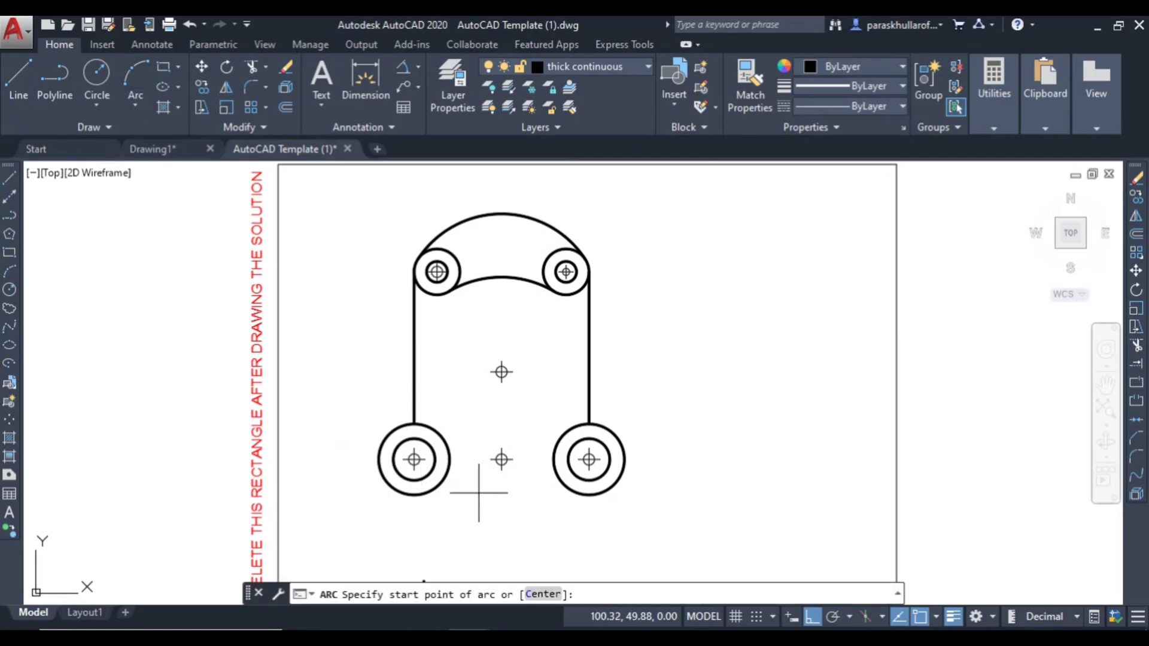
{"action": "left_click", "coordinate": [539, 594]}
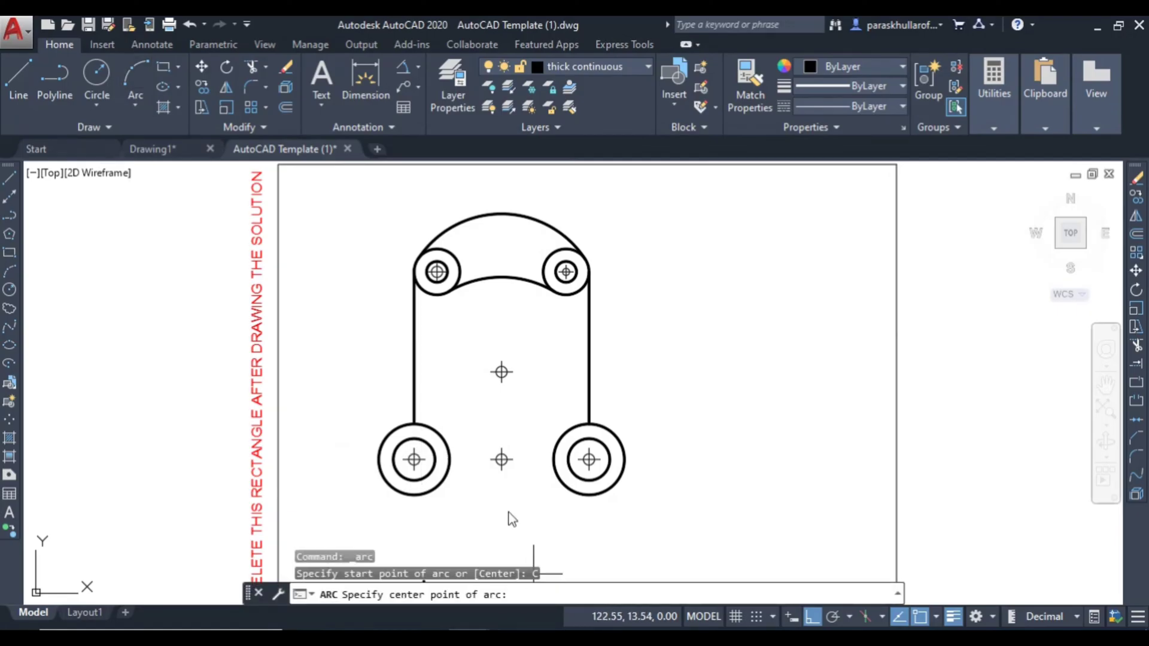
{"action": "left_click", "coordinate": [502, 372]}
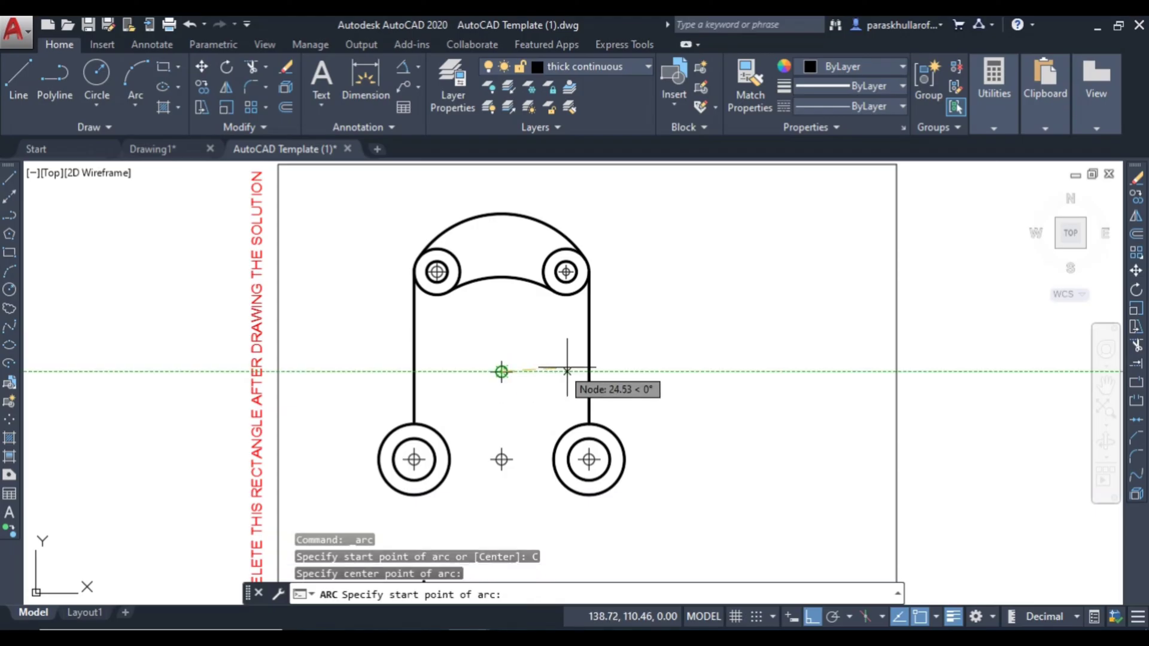
{"action": "left_click", "coordinate": [588, 372]}
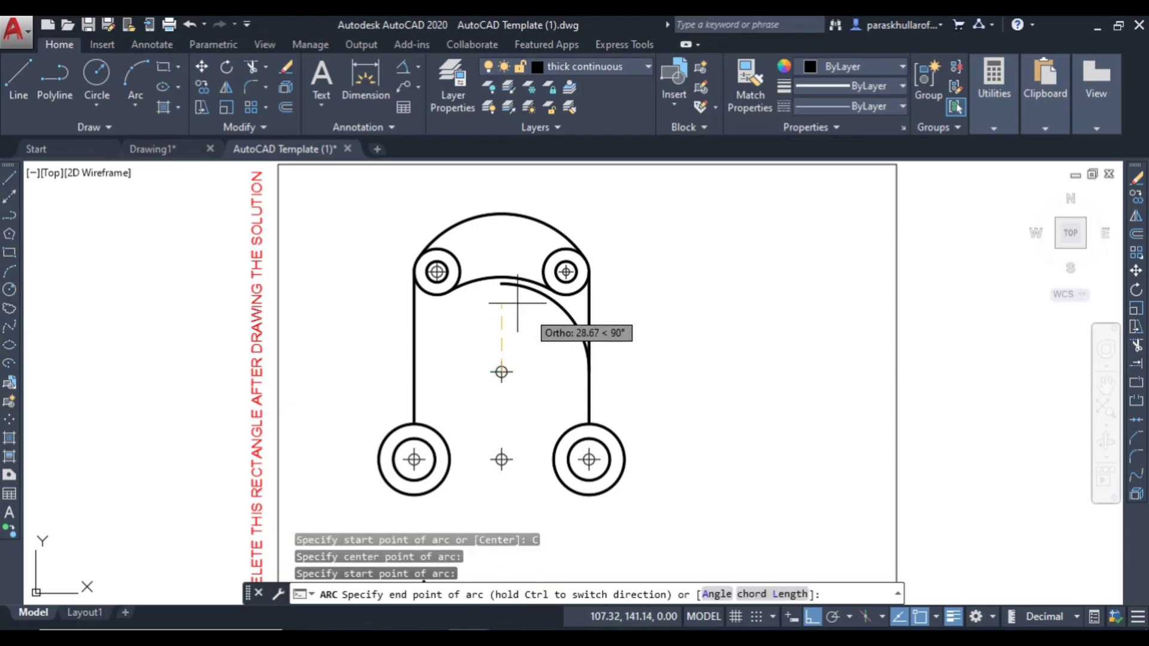
{"action": "left_click", "coordinate": [412, 372]}
{"action": "right_click", "coordinate": [668, 267]}
{"action": "left_click", "coordinate": [693, 283]}
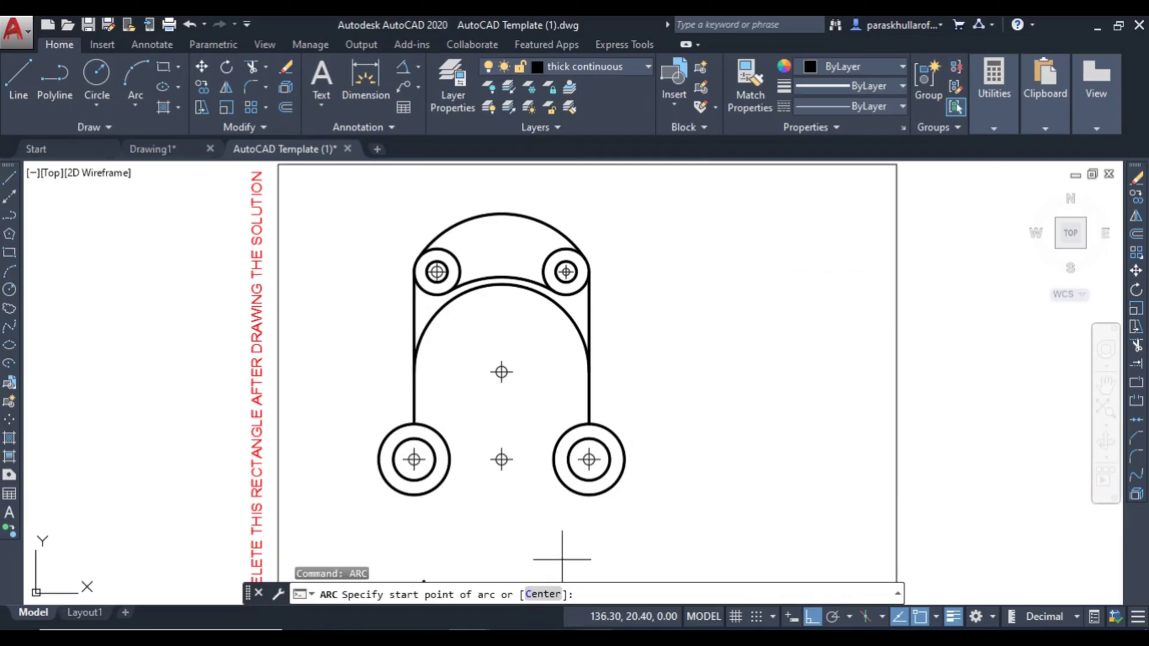
Tick the R25 arc in red on the Paint reference and draw a radius 25 circle in AutoCAD centred on the lower middle point
{"action": "key", "text": "alt+Tab"}
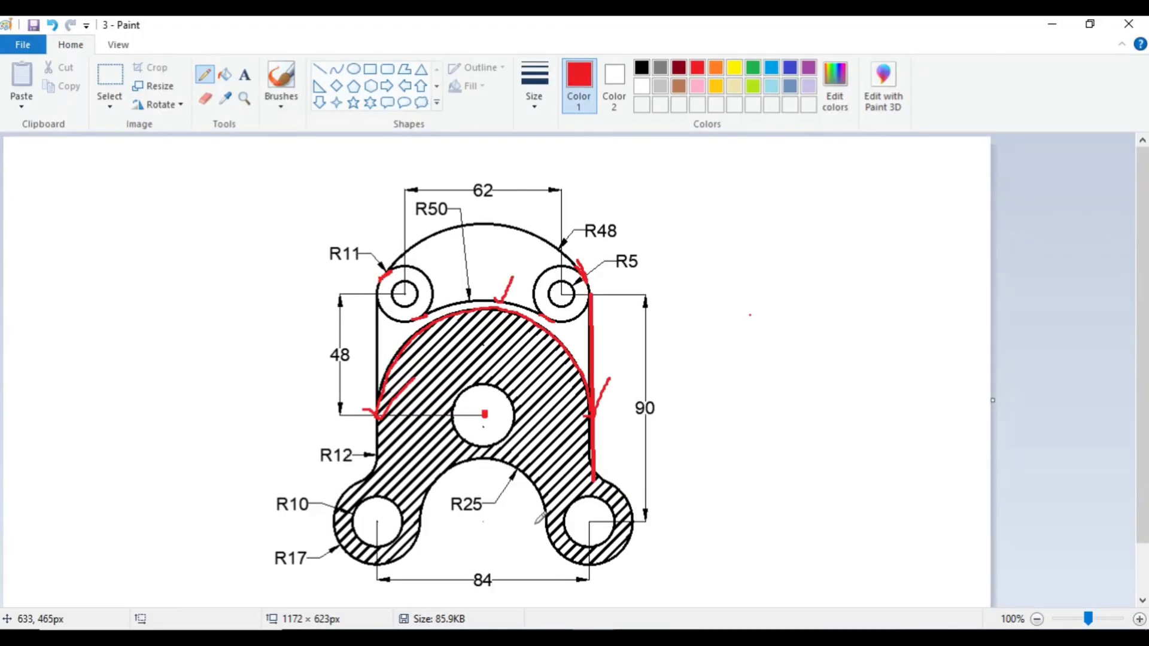
{"action": "left_click_drag", "start_coordinate": [510, 465], "coordinate": [532, 441]}
{"action": "mouse_move", "coordinate": [461, 638]}
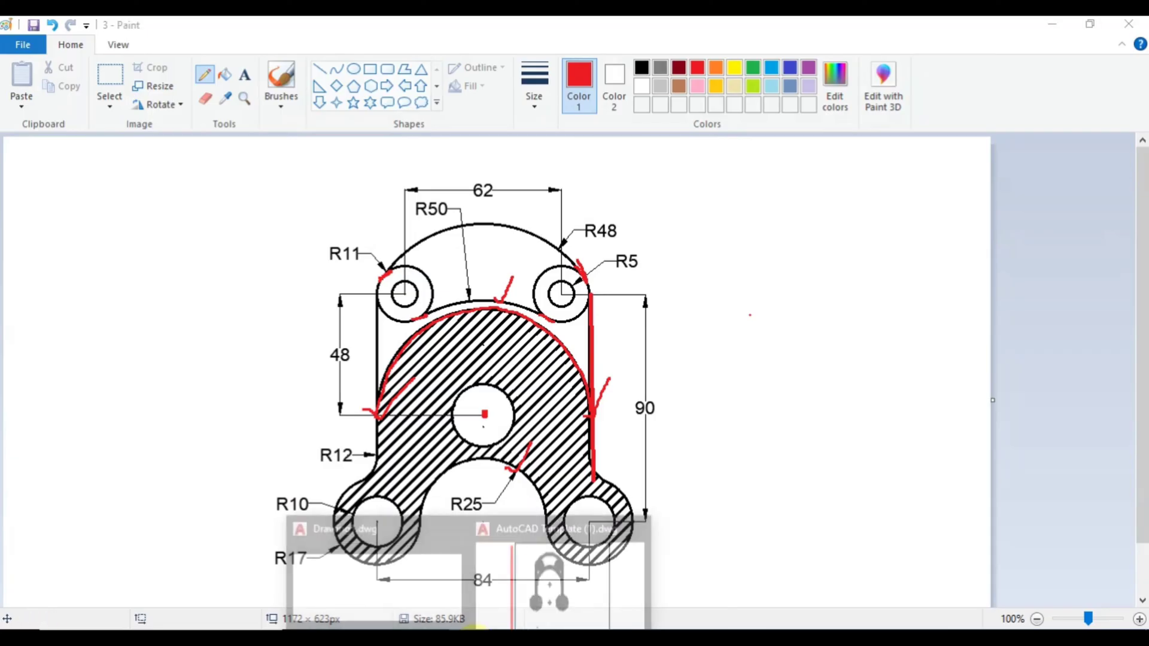
{"action": "left_click", "coordinate": [551, 574]}
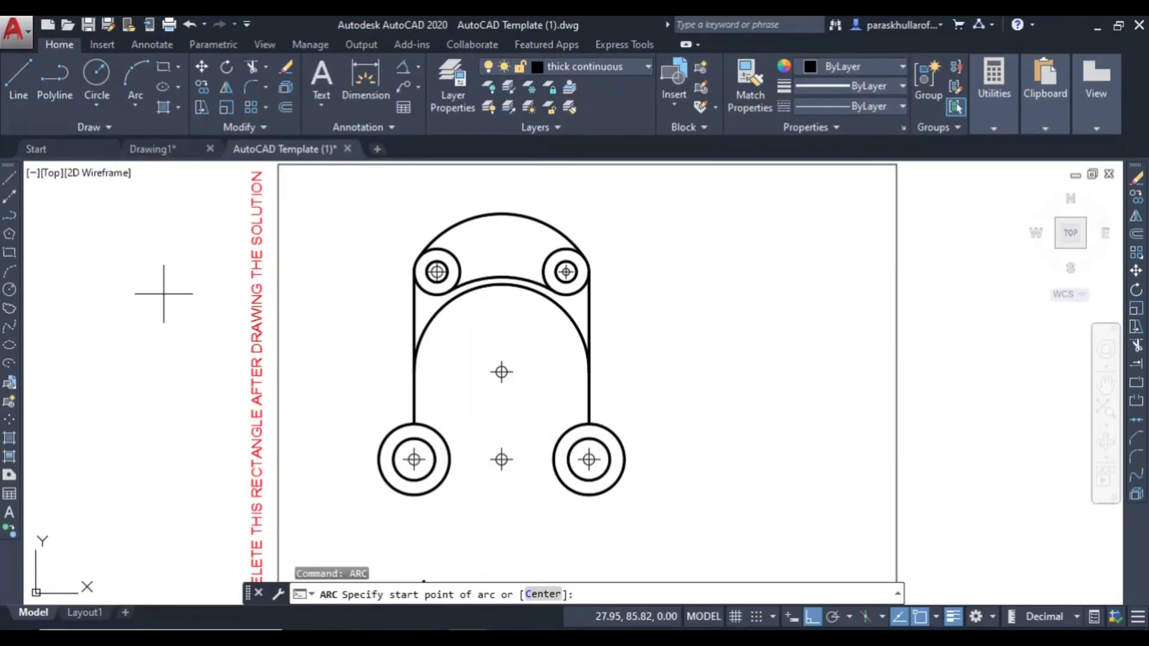
{"action": "left_click", "coordinate": [96, 73]}
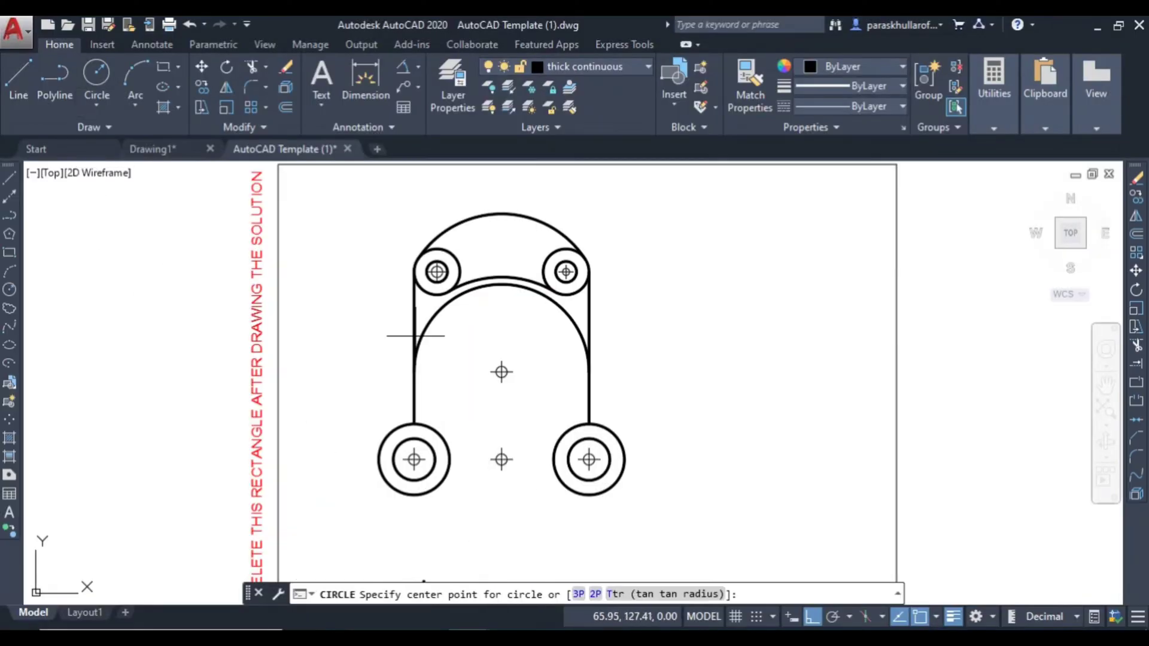
{"action": "left_click", "coordinate": [502, 460]}
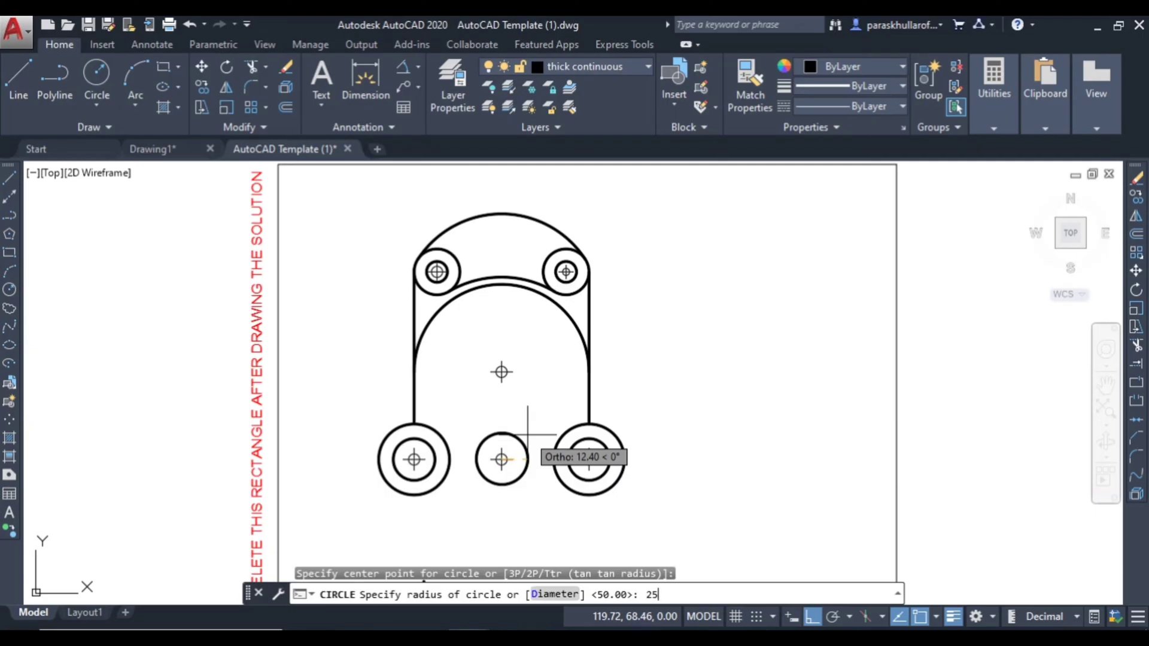
{"action": "key", "text": "Return"}
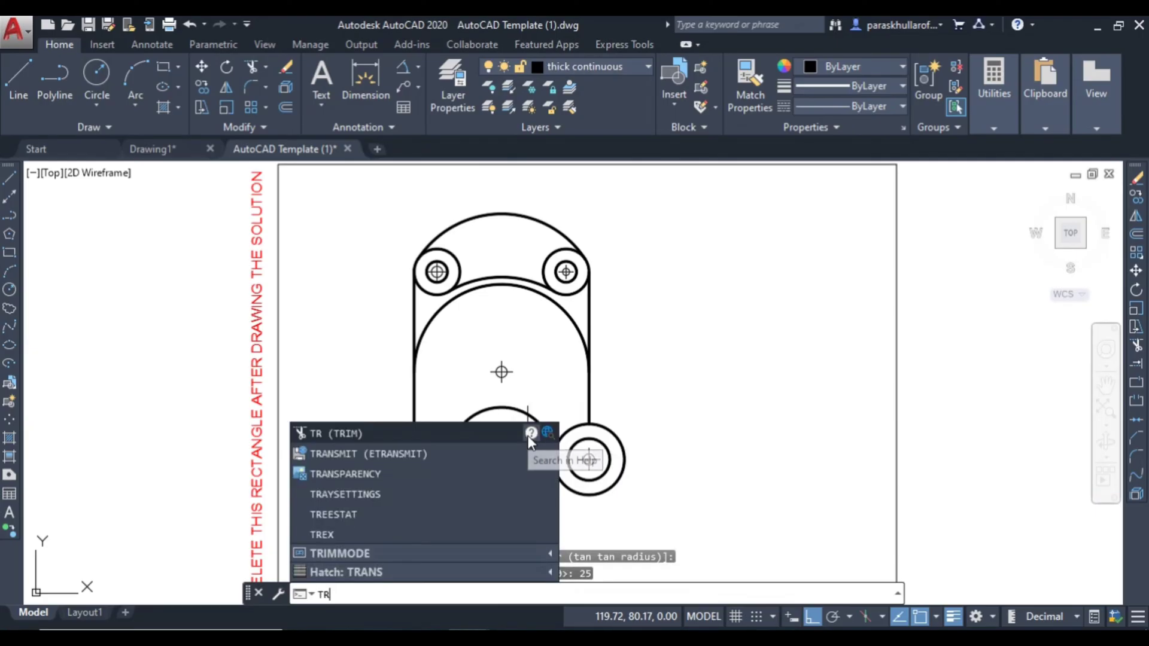
Trim away the radius 25 circle's lower half and the inner upper arcs of the two lower outer circles
{"action": "key", "text": "Return"}
{"action": "key", "text": "Return"}
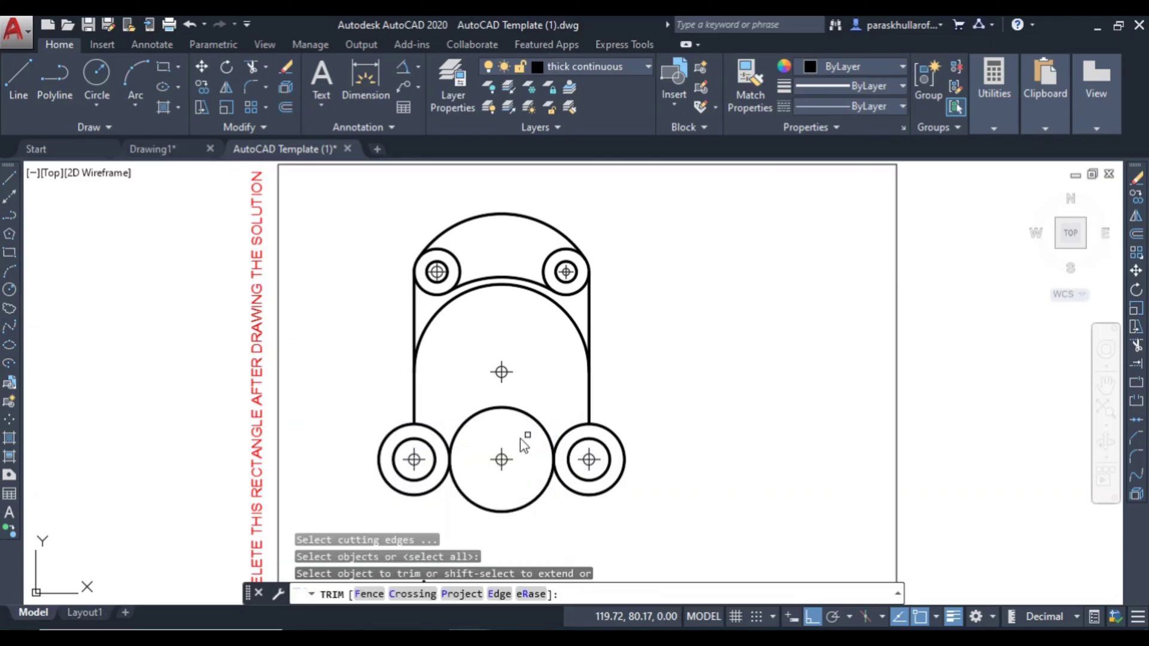
{"action": "left_click", "coordinate": [528, 441]}
{"action": "left_click", "coordinate": [487, 508]}
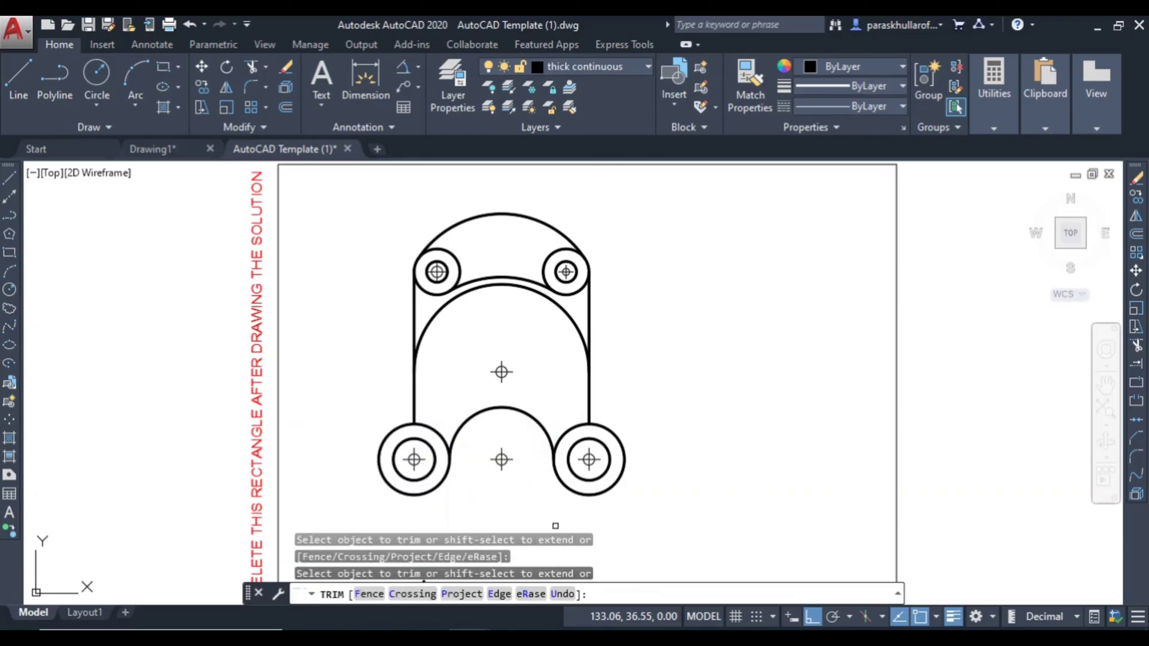
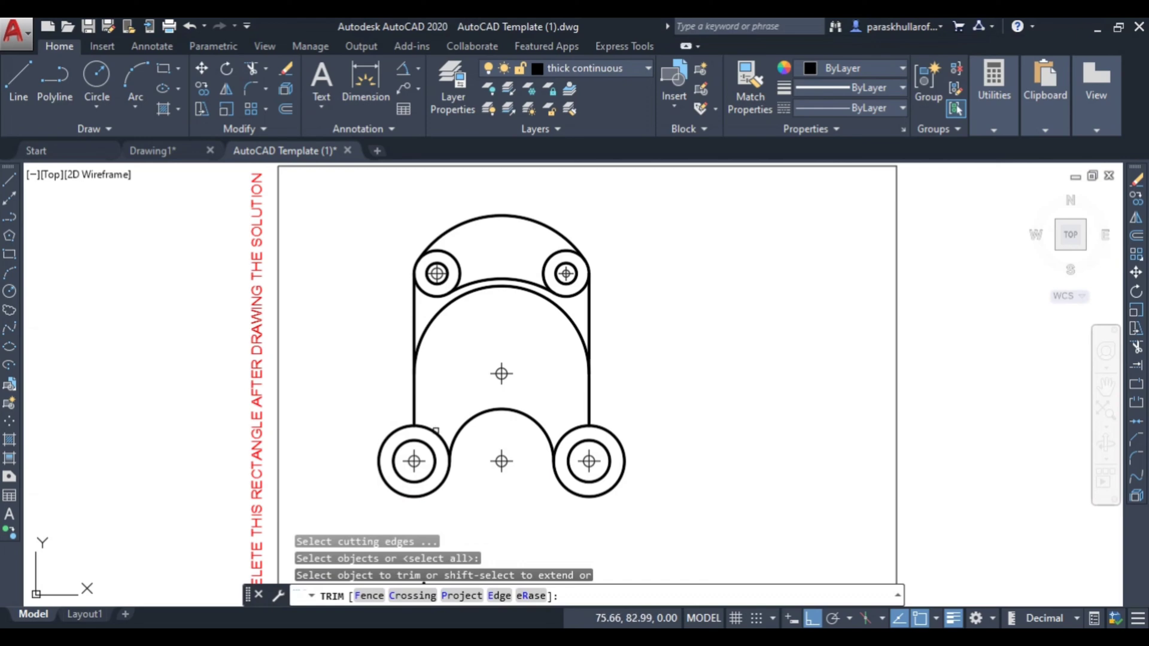
{"action": "left_click", "coordinate": [434, 431]}
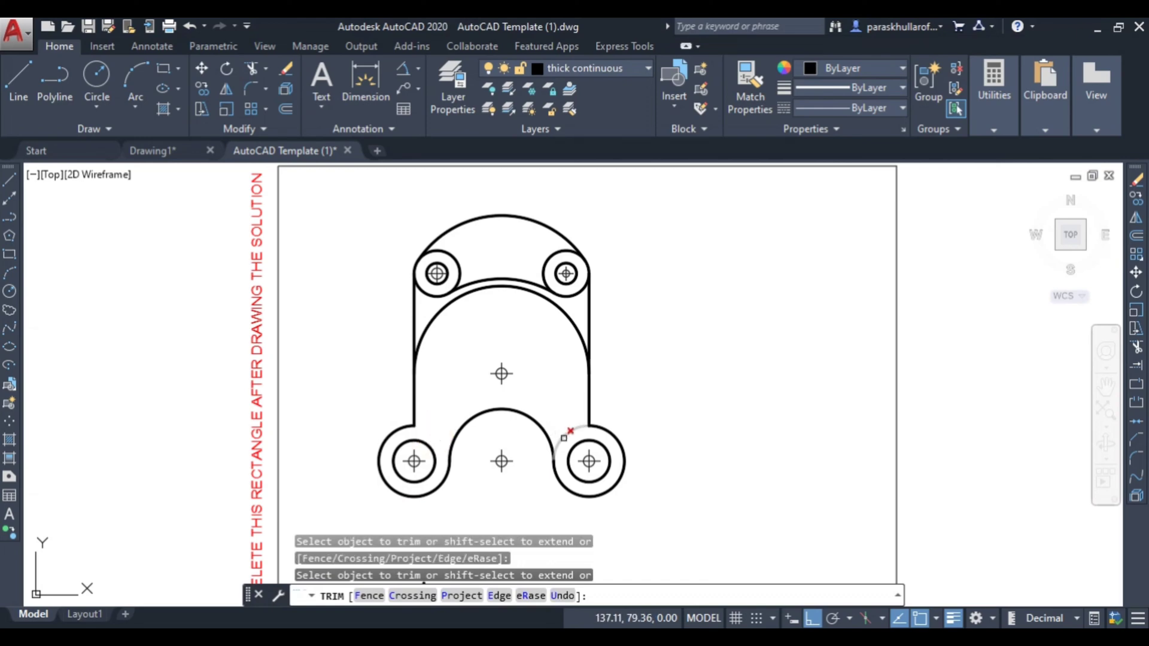
{"action": "left_click", "coordinate": [564, 438]}
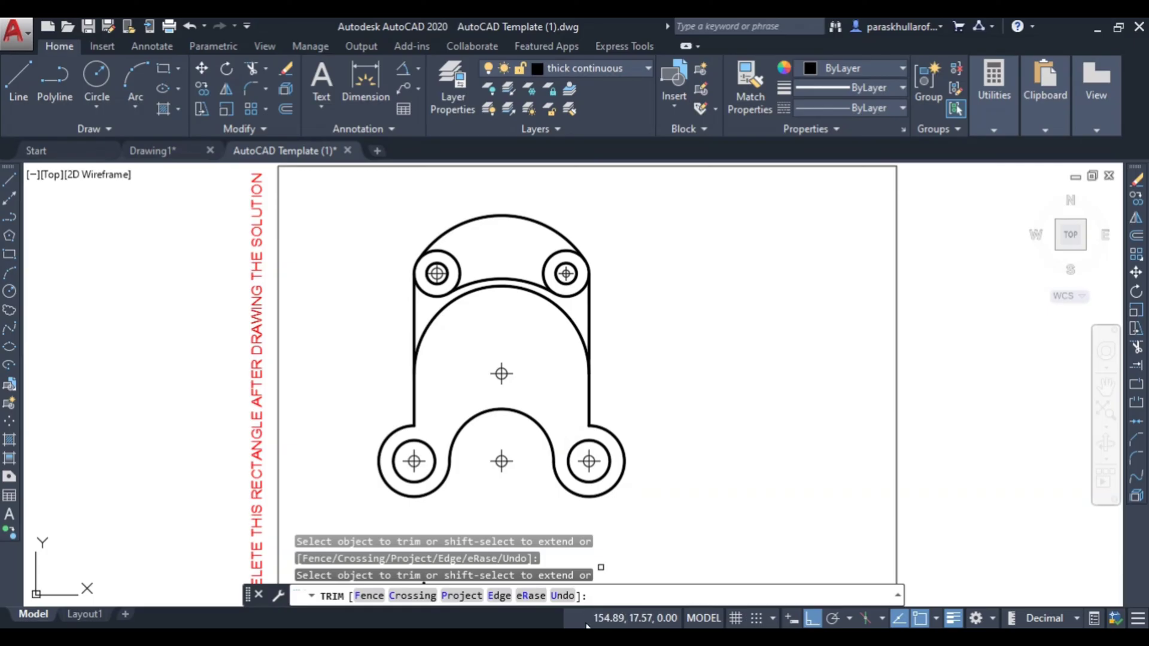
On the Paint reference, trace the two corner arcs above the lower lugs in indigo and circle the R12 label
{"action": "key", "text": "alt+Tab"}
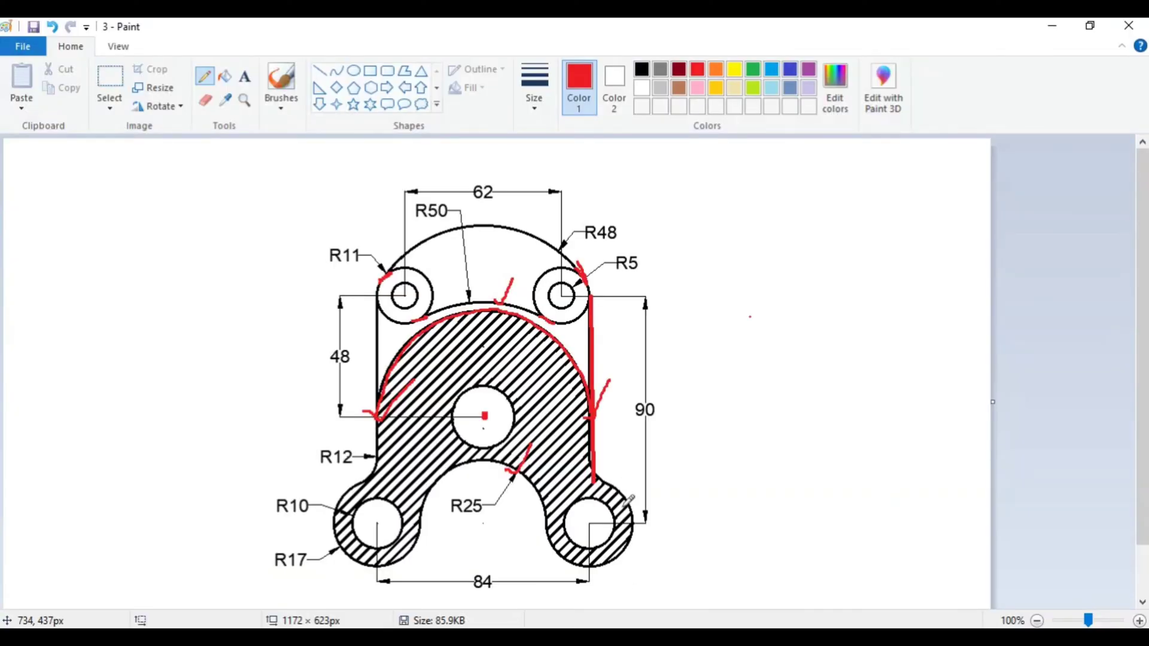
{"action": "left_click", "coordinate": [790, 70]}
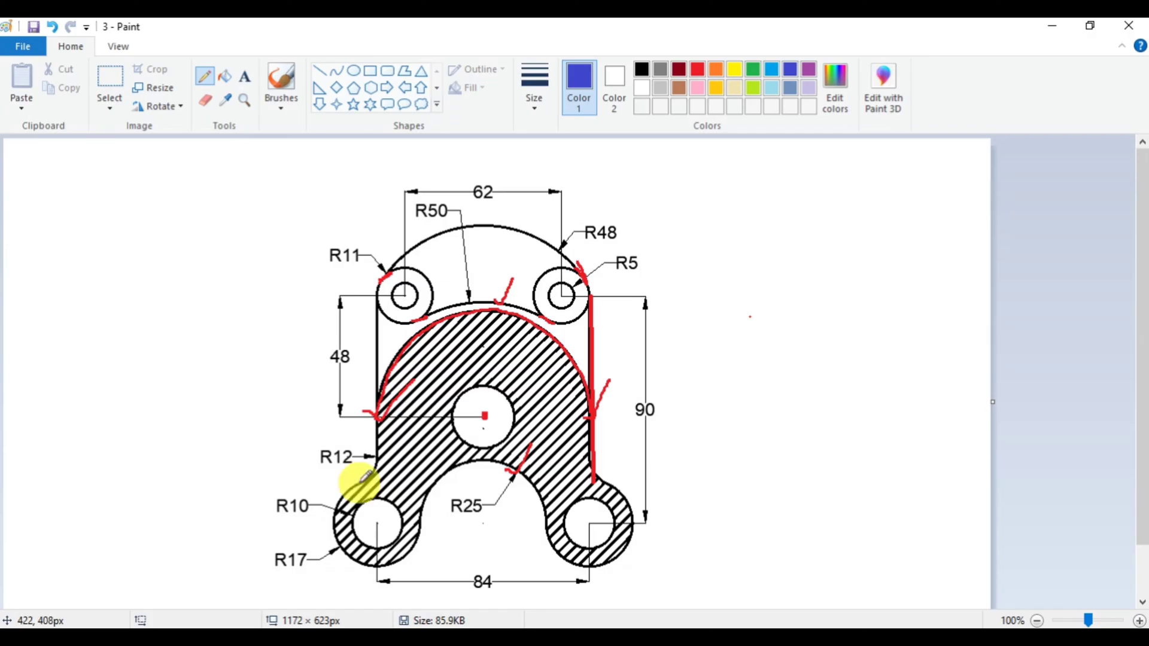
{"action": "left_click_drag", "start_coordinate": [359, 483], "coordinate": [382, 463]}
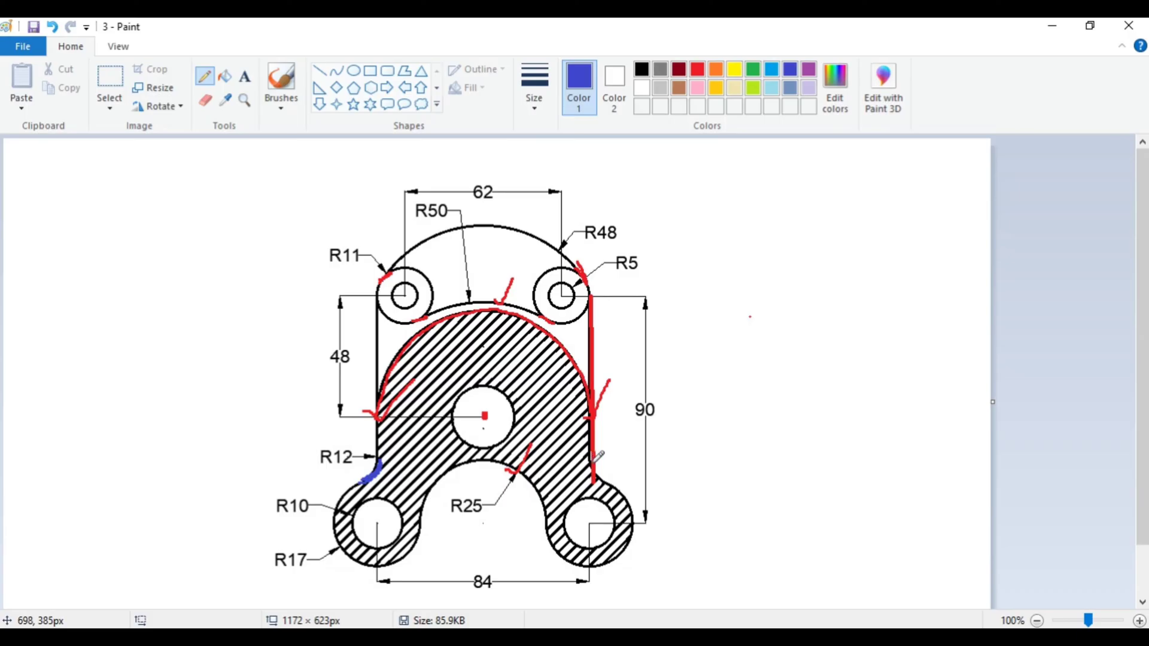
{"action": "left_click_drag", "start_coordinate": [594, 459], "coordinate": [594, 468]}
{"action": "mouse_move", "coordinate": [311, 448]}
{"action": "left_mouse_down"}
{"action": "mouse_move", "coordinate": [342, 476]}
{"action": "mouse_move", "coordinate": [358, 464]}
{"action": "left_mouse_up"}
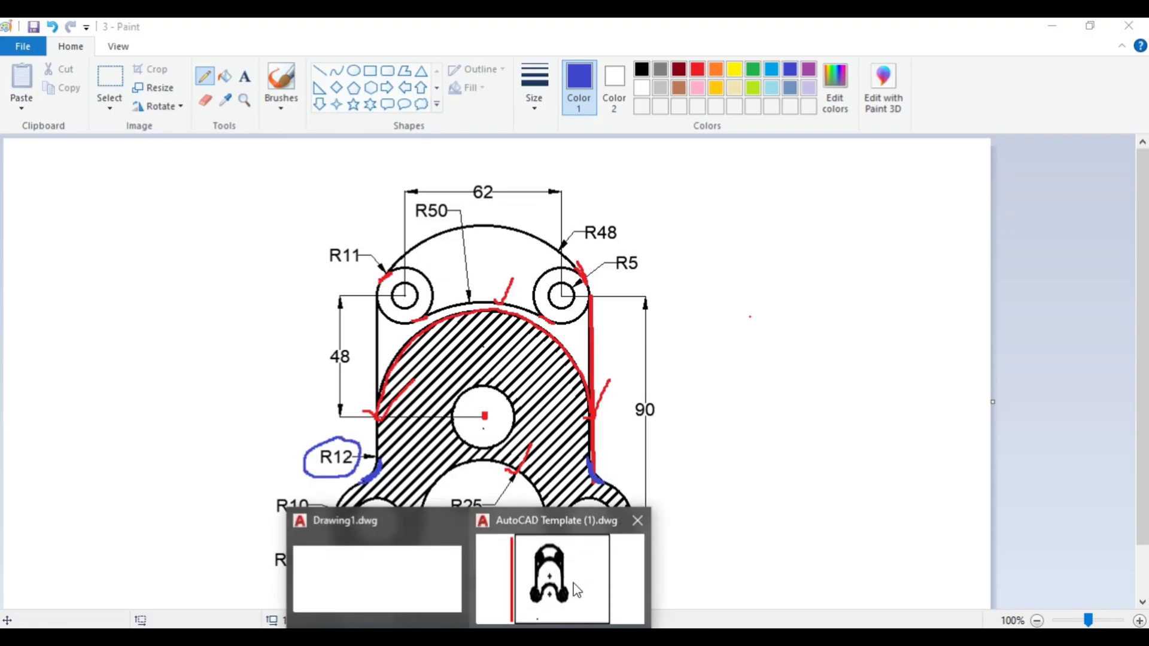
Switch to AutoCAD and draw a radius 12 circle tangent to the left vertical line and the lower-left outer arc
{"action": "left_click", "coordinate": [573, 590]}
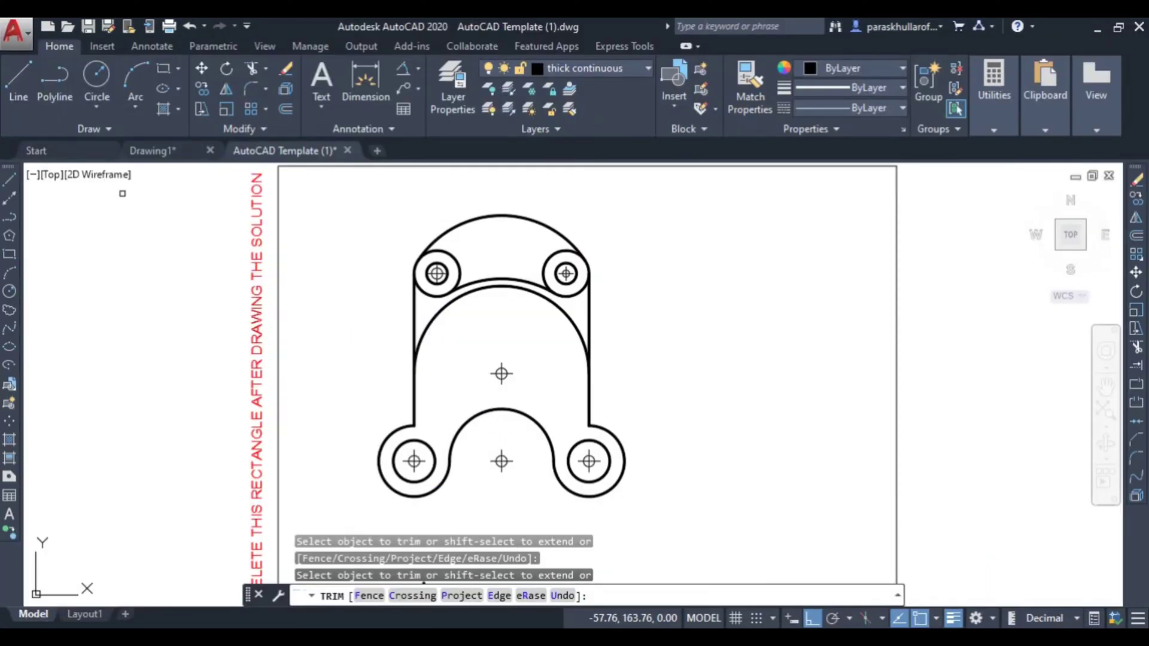
{"action": "left_click", "coordinate": [97, 74]}
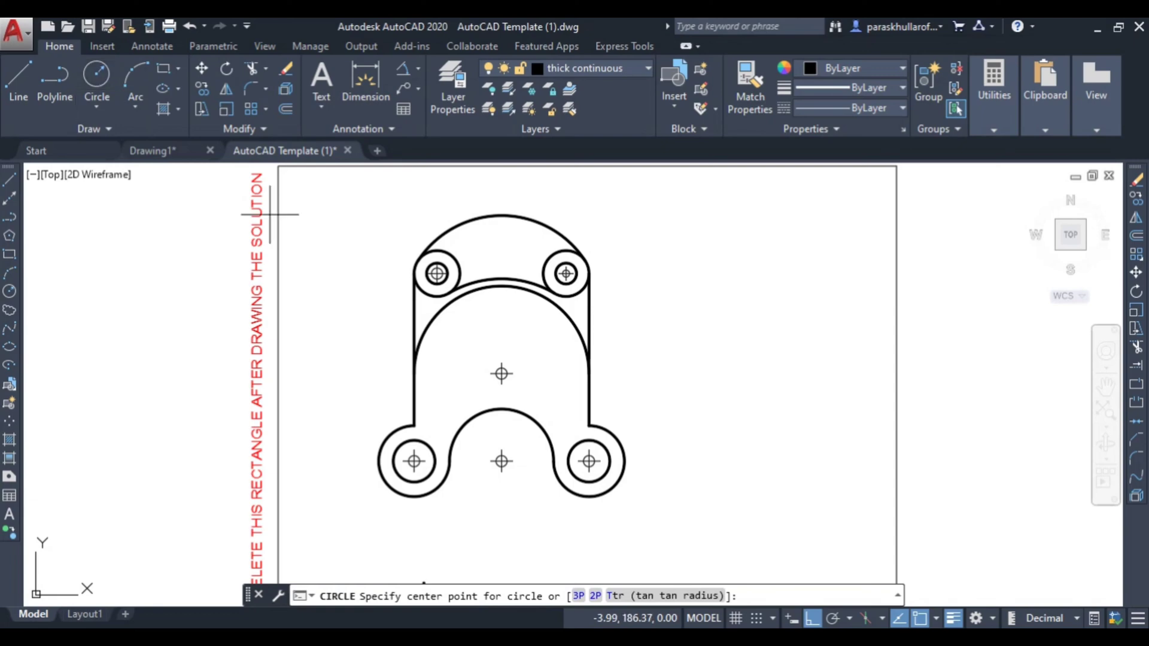
{"action": "left_click", "coordinate": [703, 597]}
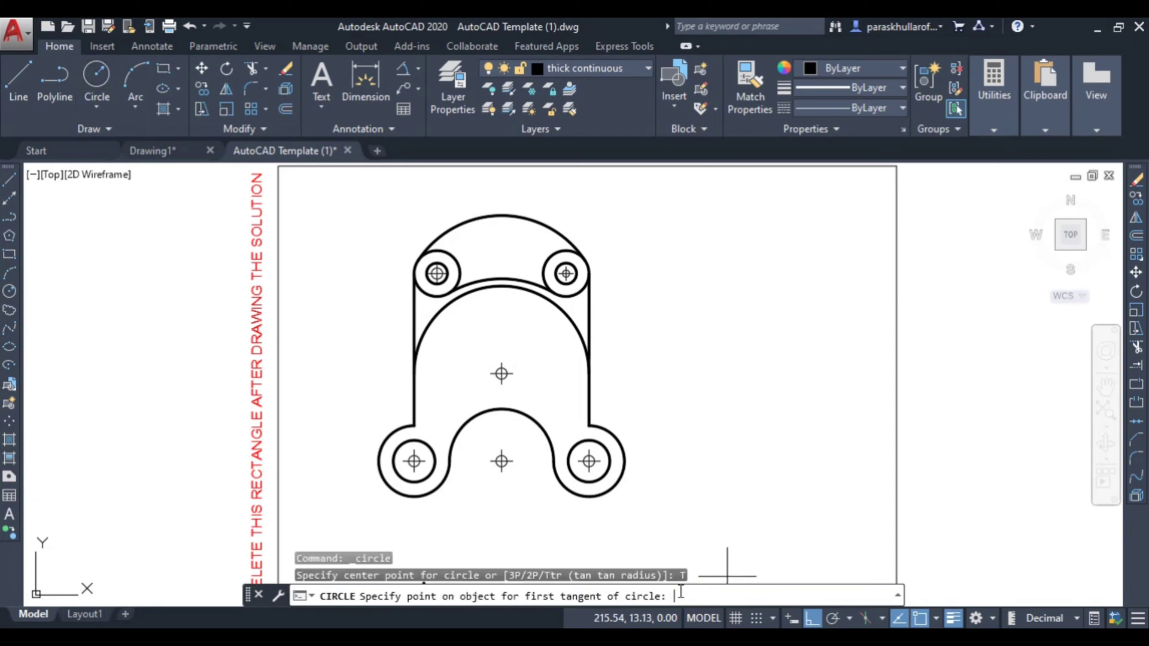
{"action": "left_click", "coordinate": [407, 404]}
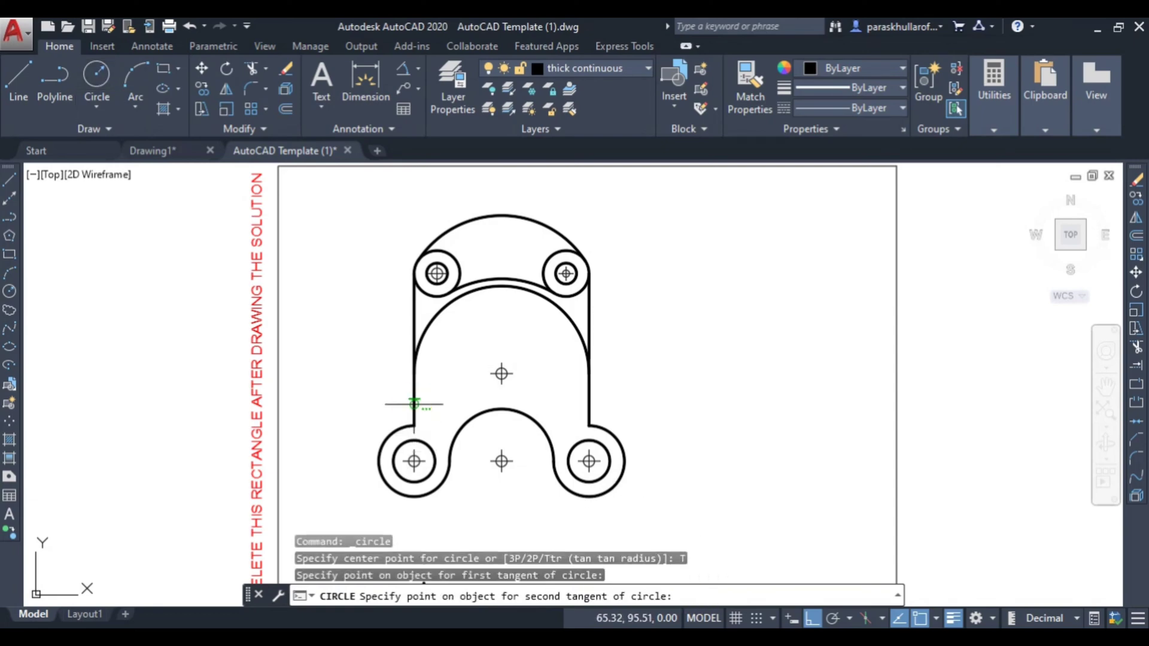
{"action": "left_click", "coordinate": [394, 429]}
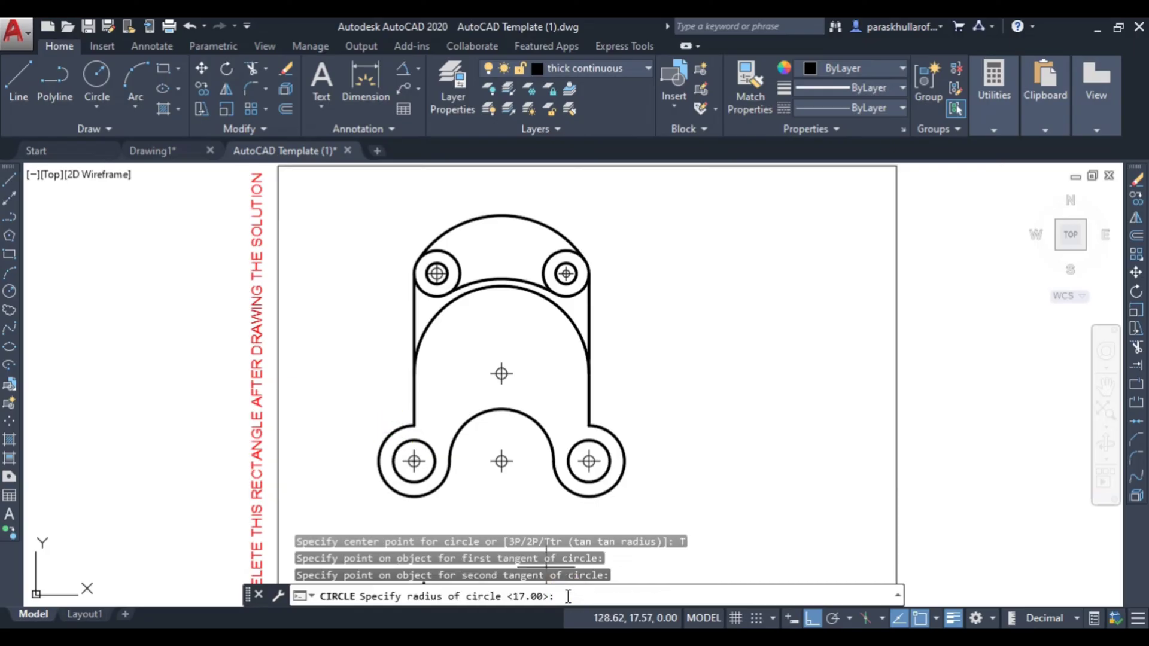
{"action": "key", "text": "Return"}
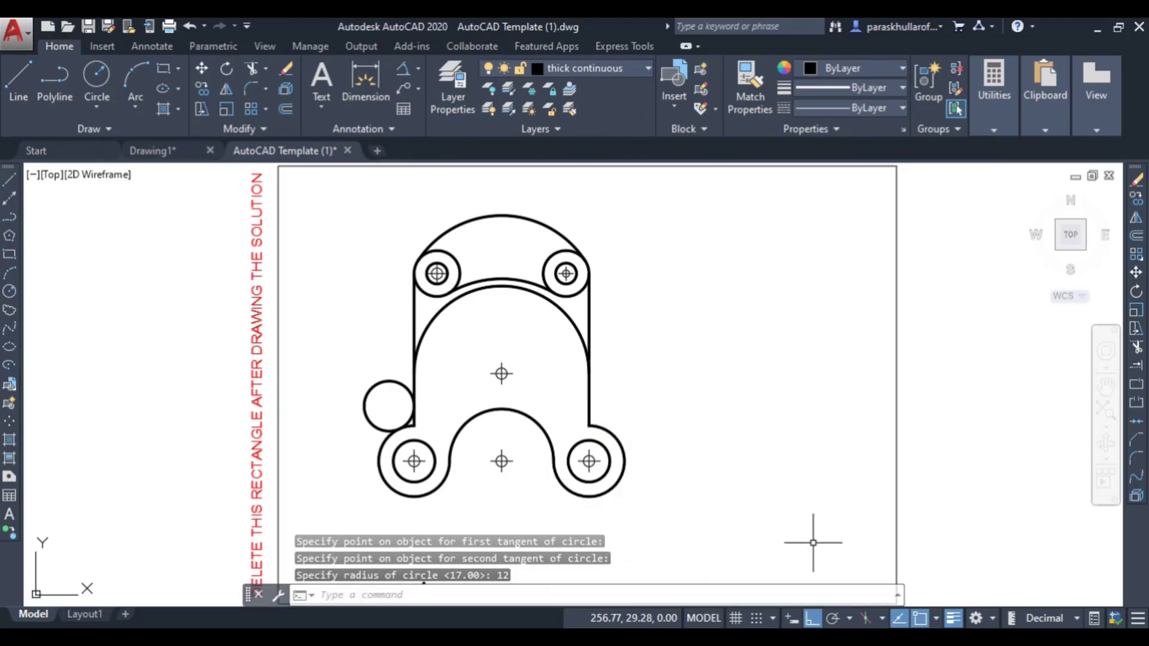
Fillet the corner between the right vertical line and the lower-right outer arc with radius 12
{"action": "left_click", "coordinate": [1136, 462]}
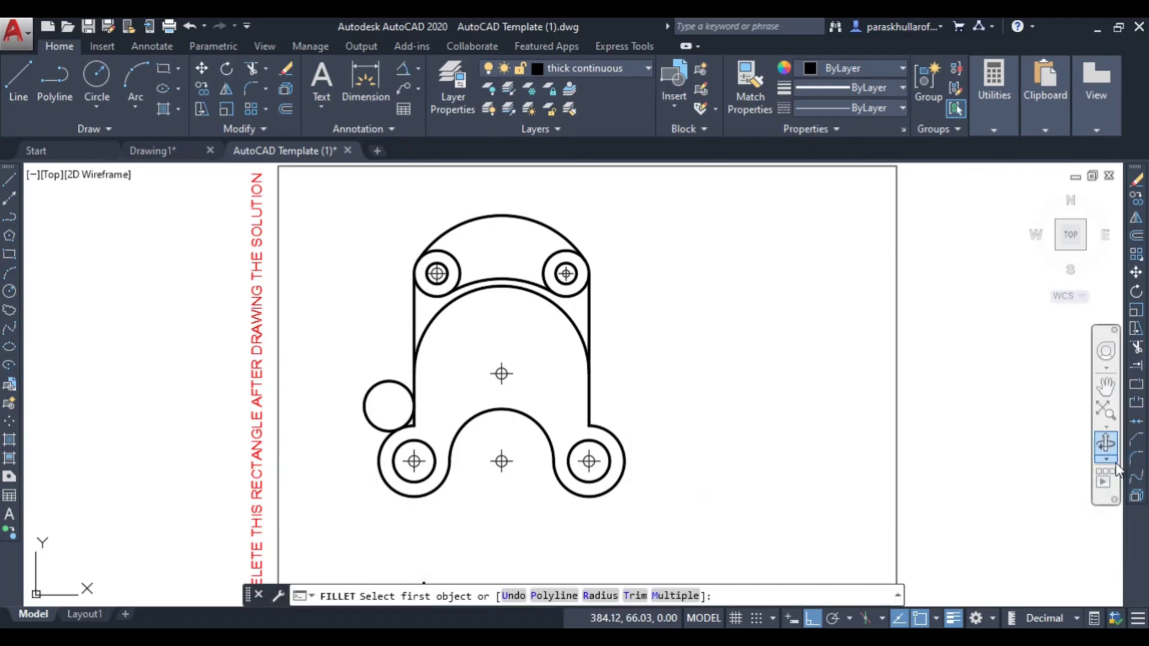
{"action": "left_click", "coordinate": [601, 596]}
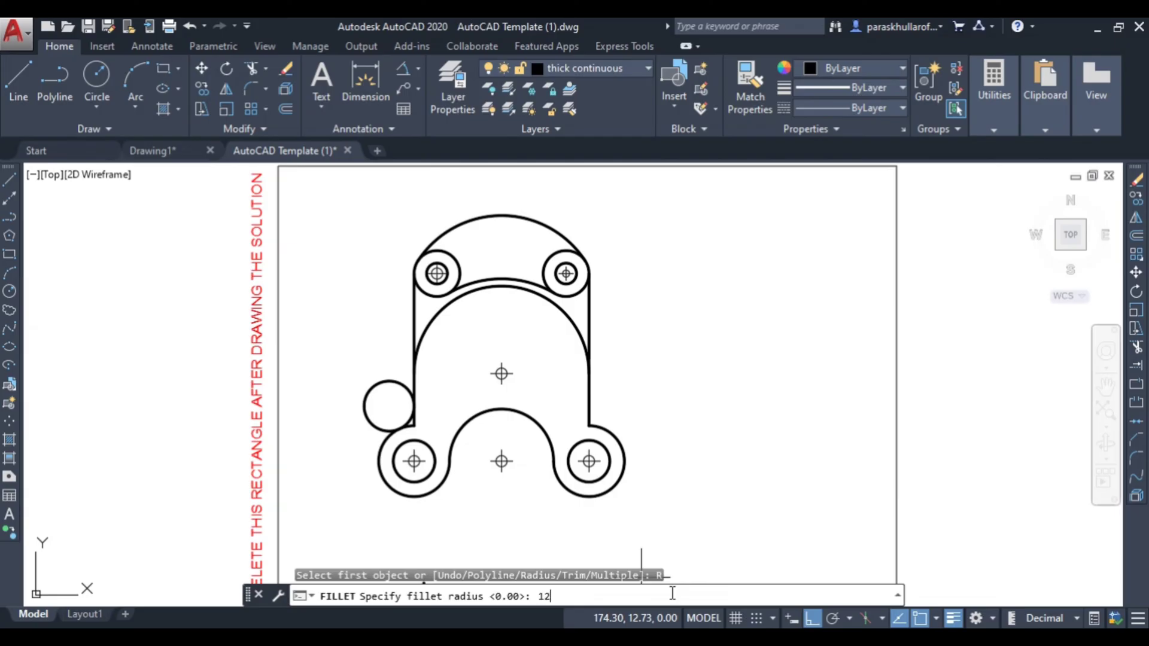
{"action": "type", "text": "12"}
{"action": "key", "text": "Return"}
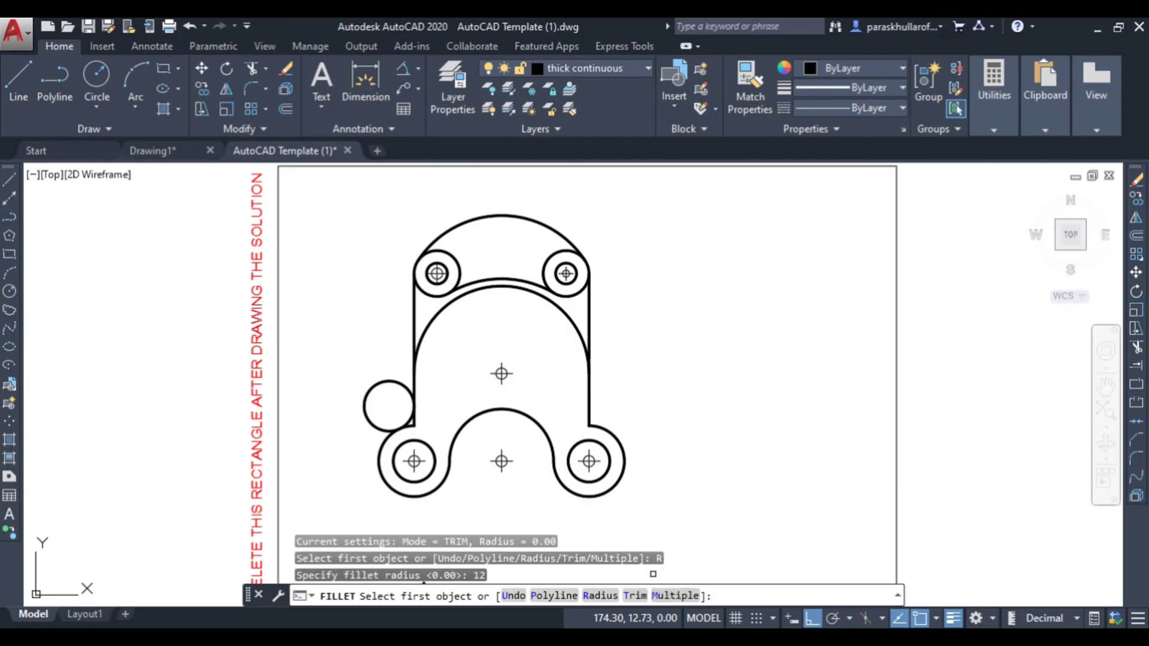
{"action": "left_click", "coordinate": [591, 403]}
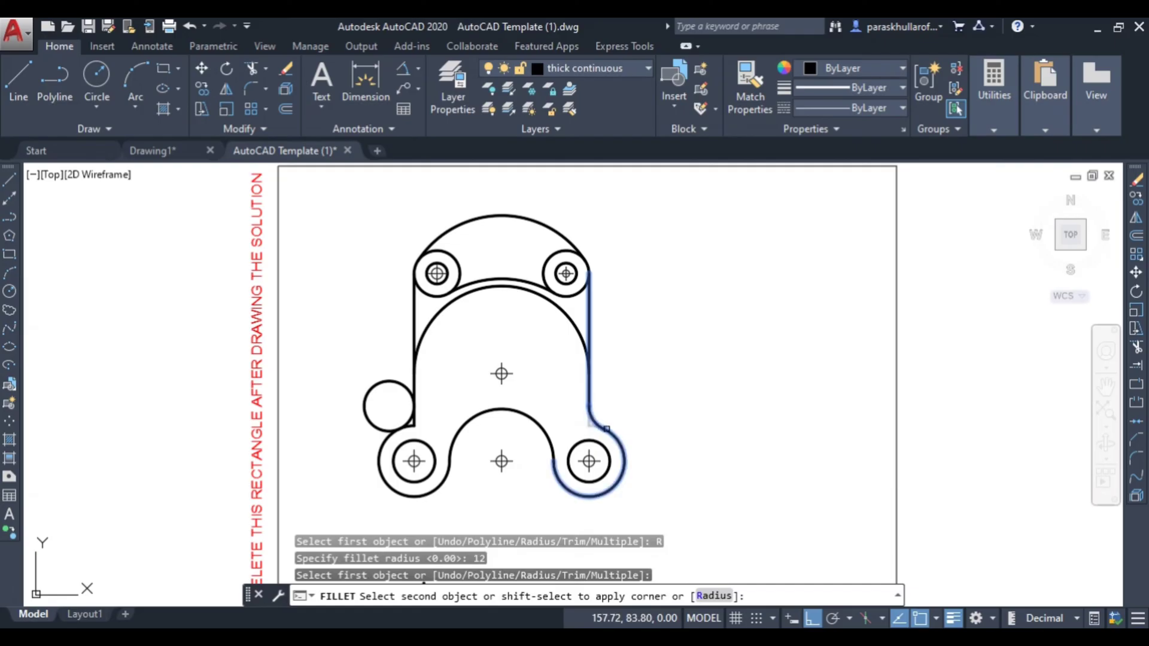
{"action": "left_click", "coordinate": [606, 428]}
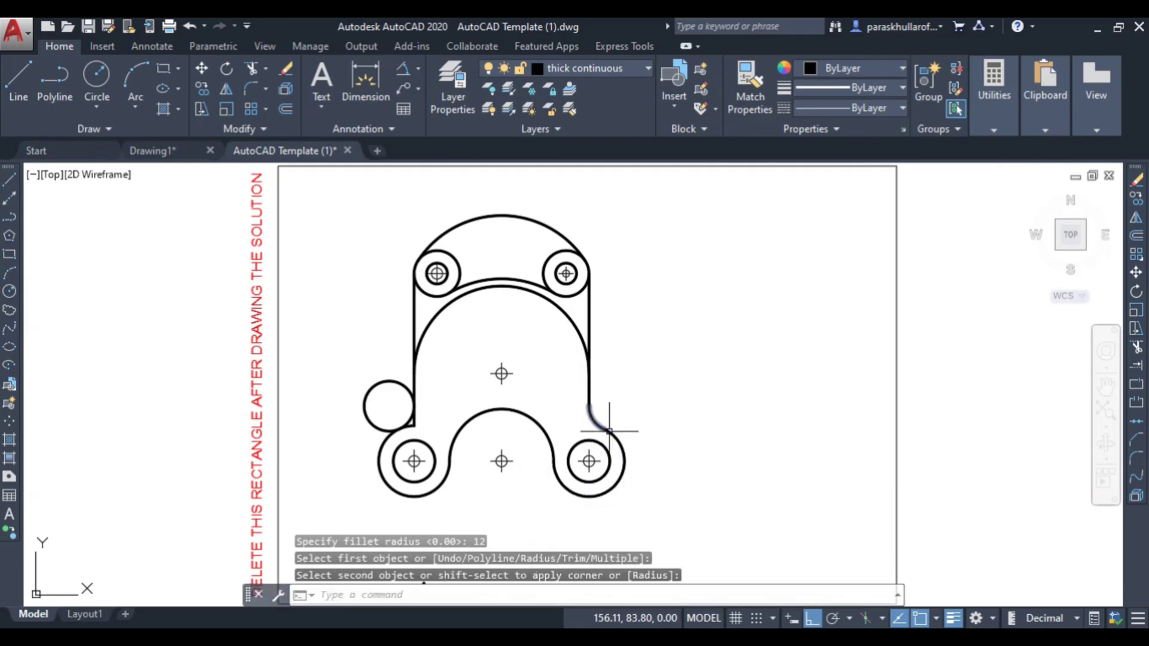
Trim the overhanging corner at the lower left and the outer part of the radius 12 circle, leaving only the tangent corner arc
{"action": "scroll", "coordinate": [414, 425], "scroll_direction": "up", "scroll_amount": 2}
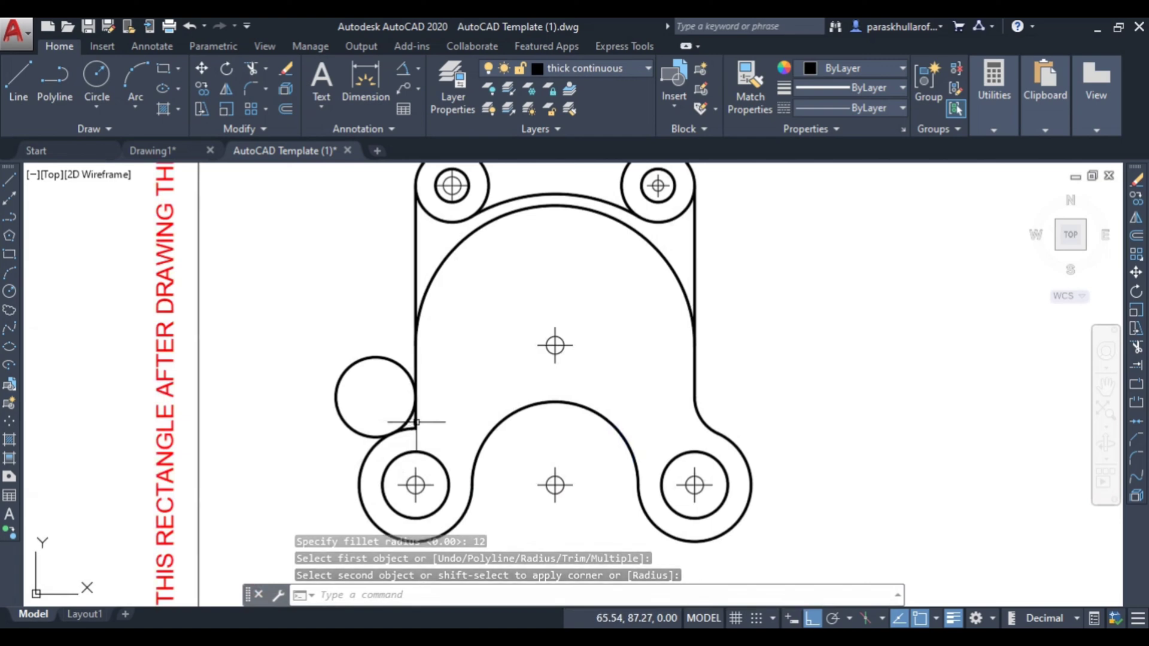
{"action": "scroll", "coordinate": [440, 422], "scroll_direction": "up", "scroll_amount": 2}
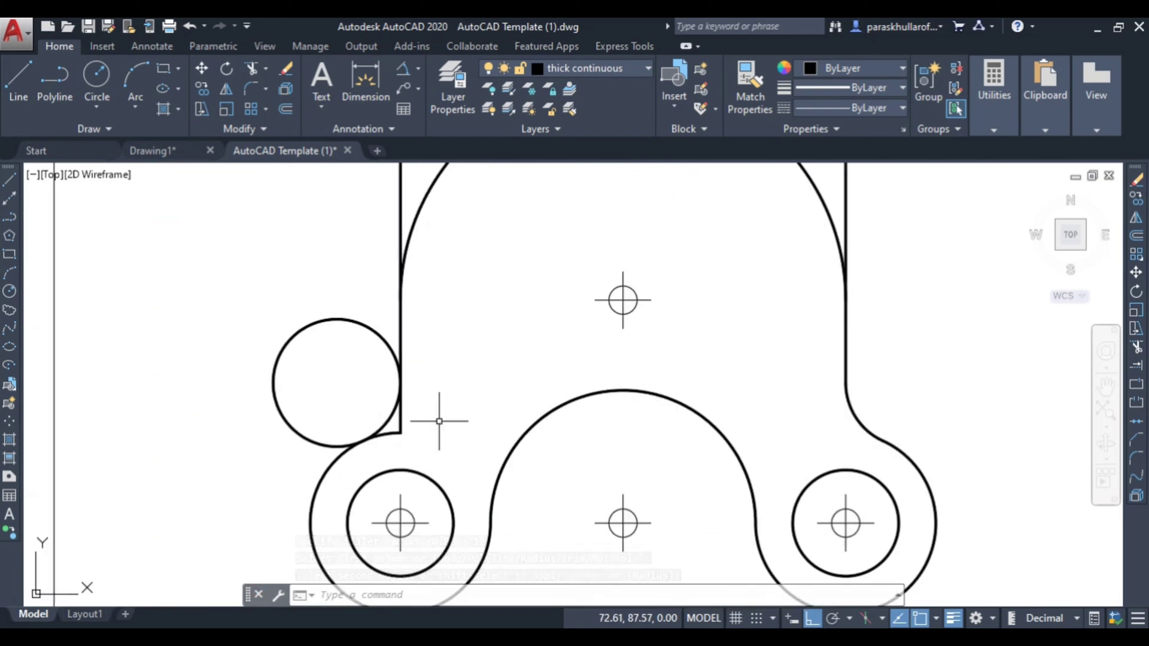
{"action": "type", "text": "ts or"}
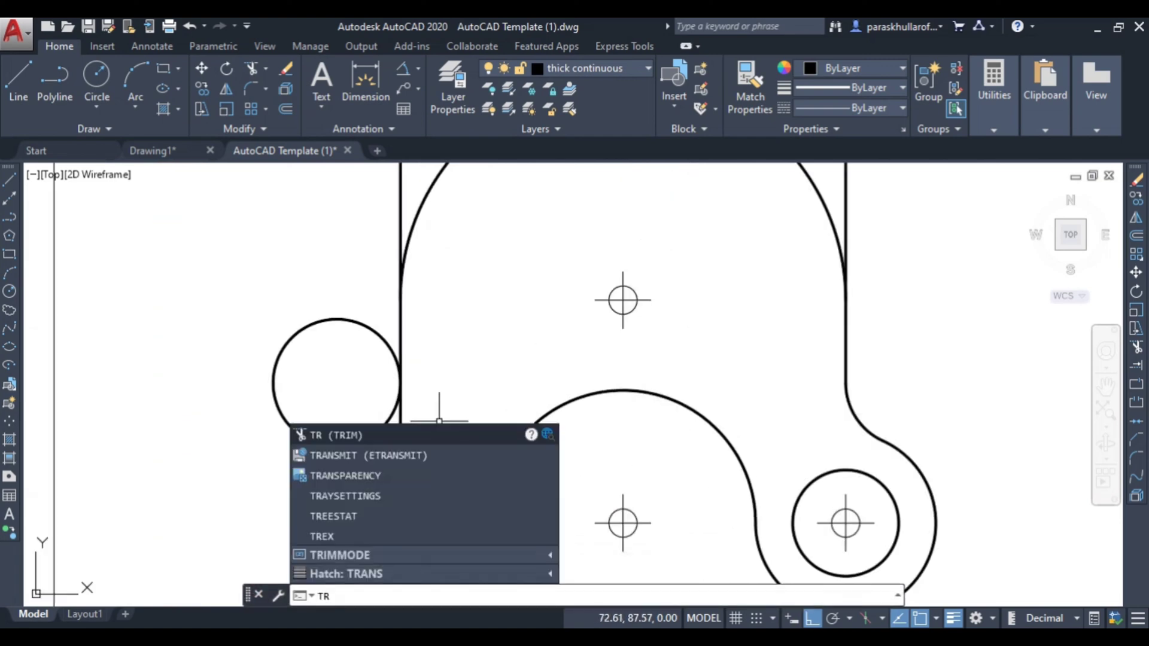
{"action": "key", "text": "Return"}
{"action": "key", "text": "Return"}
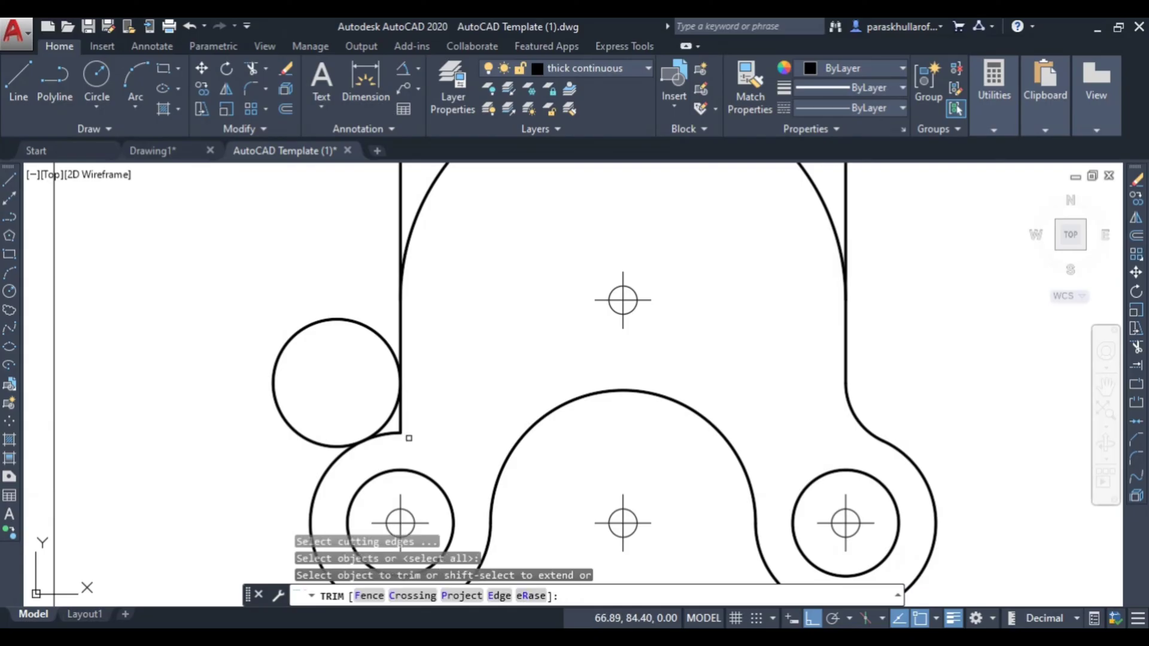
{"action": "left_click", "coordinate": [417, 425]}
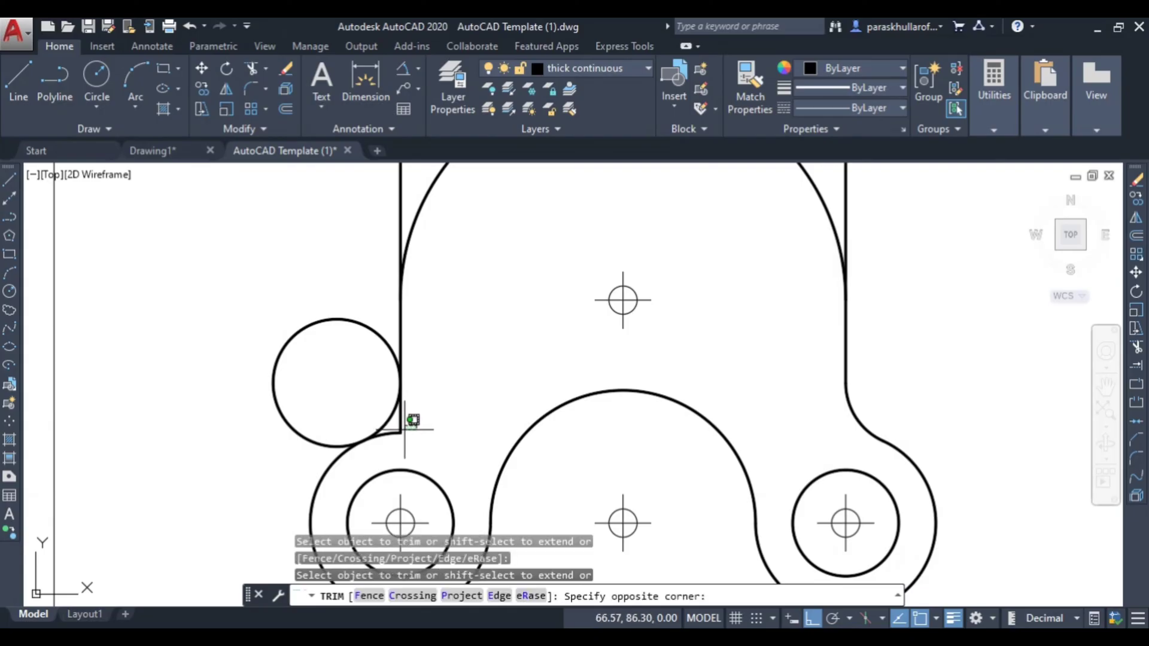
{"action": "left_click", "coordinate": [398, 435]}
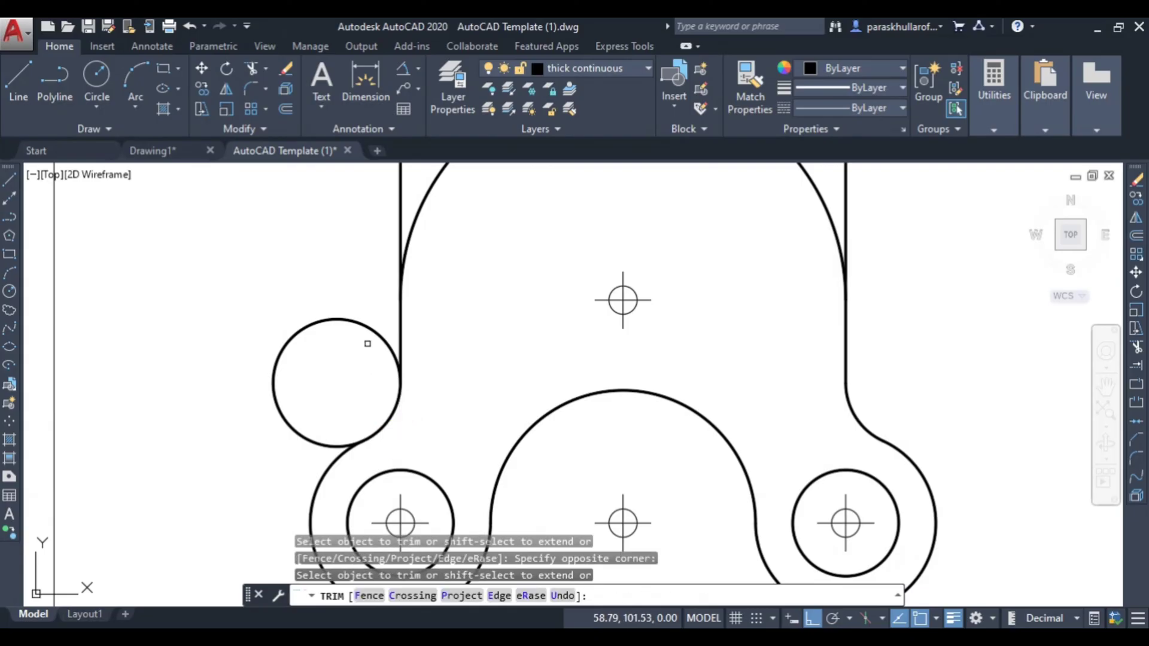
{"action": "left_click", "coordinate": [377, 330]}
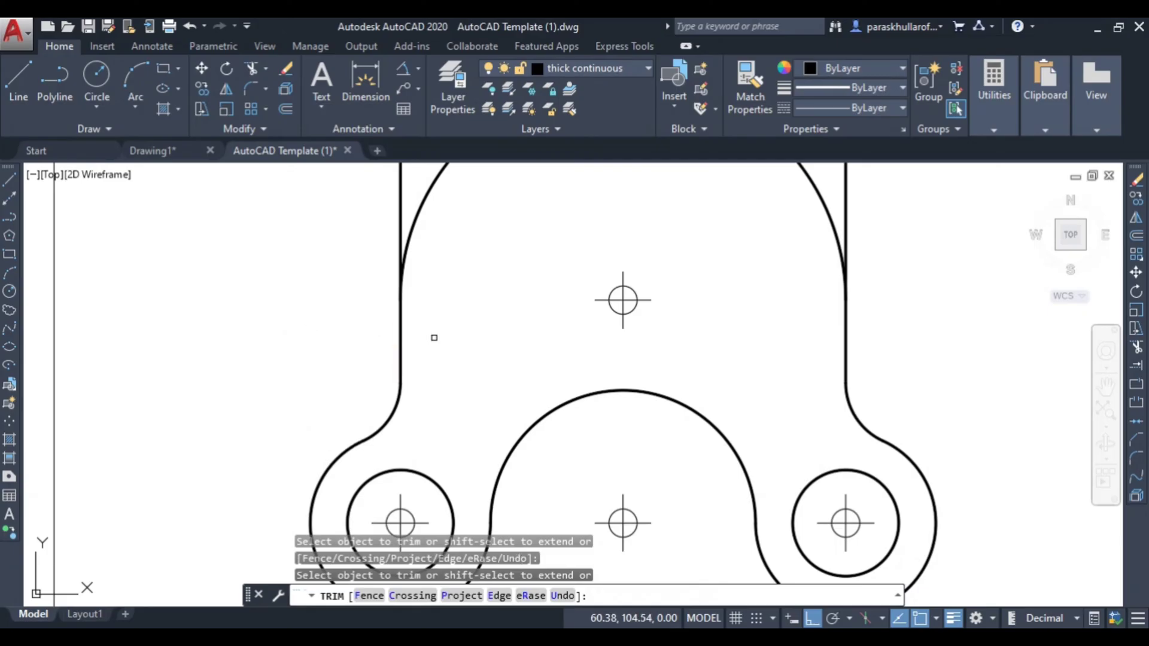
{"action": "scroll", "coordinate": [452, 340], "scroll_direction": "down", "scroll_amount": 2}
{"action": "scroll", "coordinate": [422, 521], "scroll_direction": "down", "scroll_amount": 1}
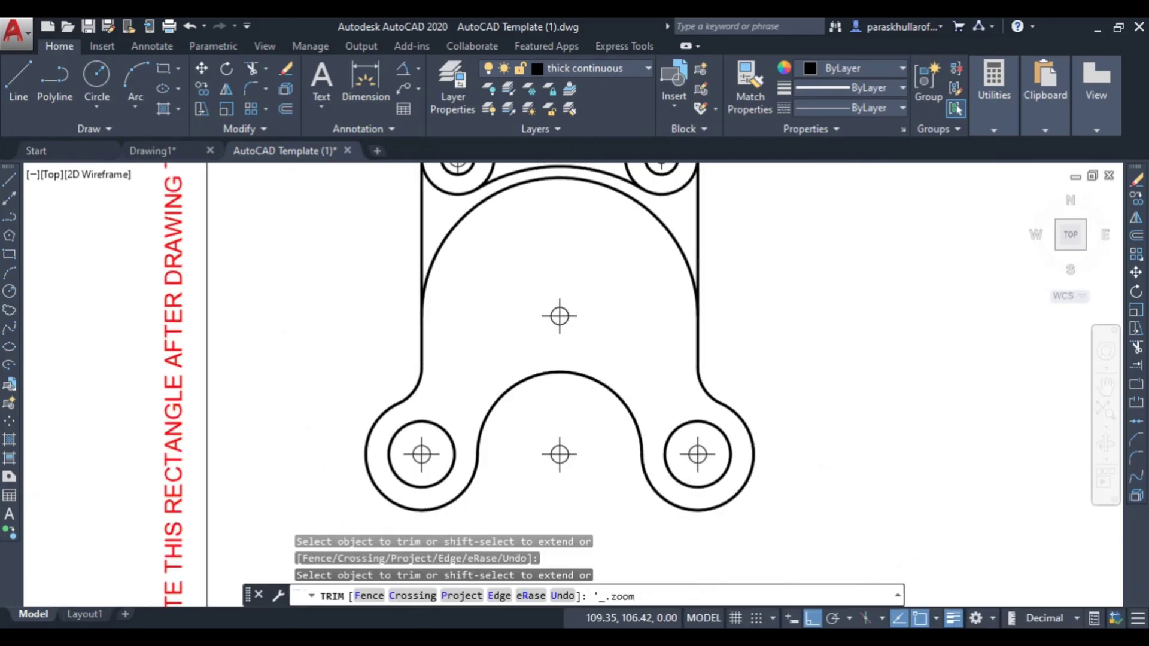
{"action": "scroll", "coordinate": [402, 472], "scroll_direction": "down", "scroll_amount": 2}
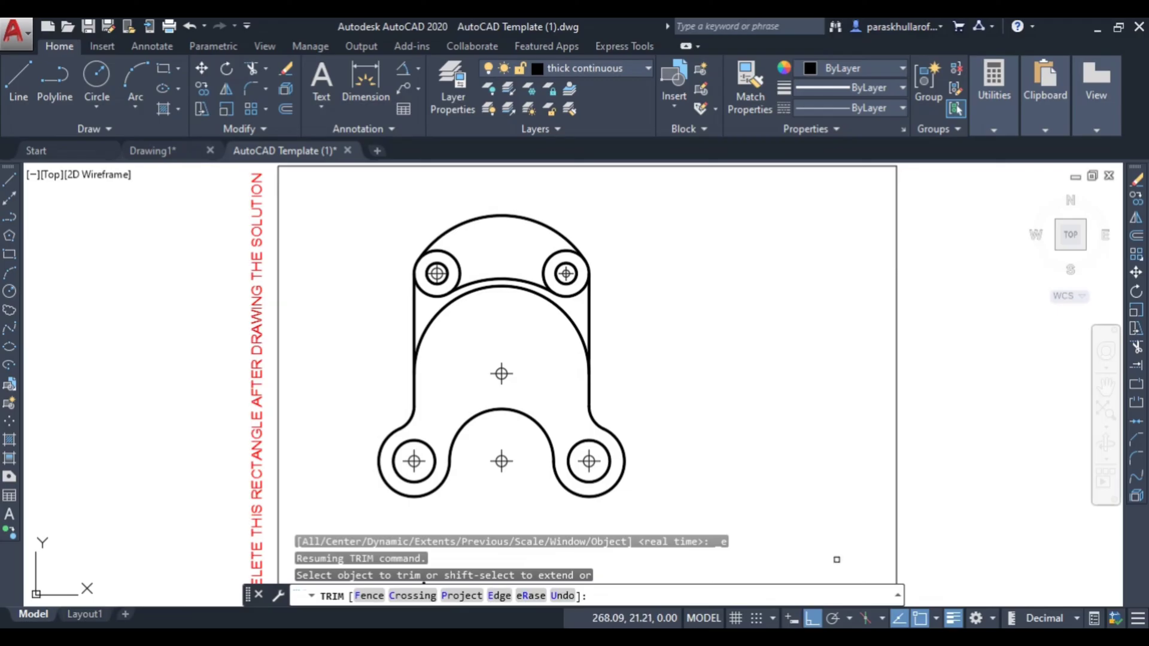
Check the central hole on the Paint reference and draw a circle of radius about 12.9 in AutoCAD, centred on the upper middle point
{"action": "key", "text": "alt+Tab"}
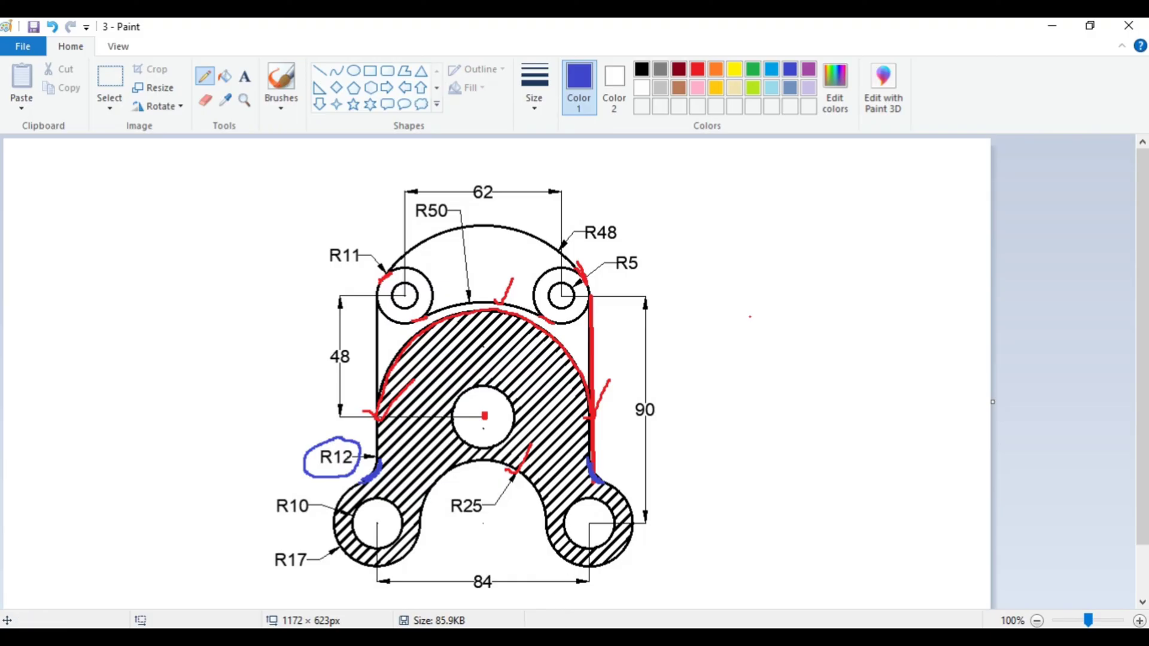
{"action": "left_click", "coordinate": [526, 601]}
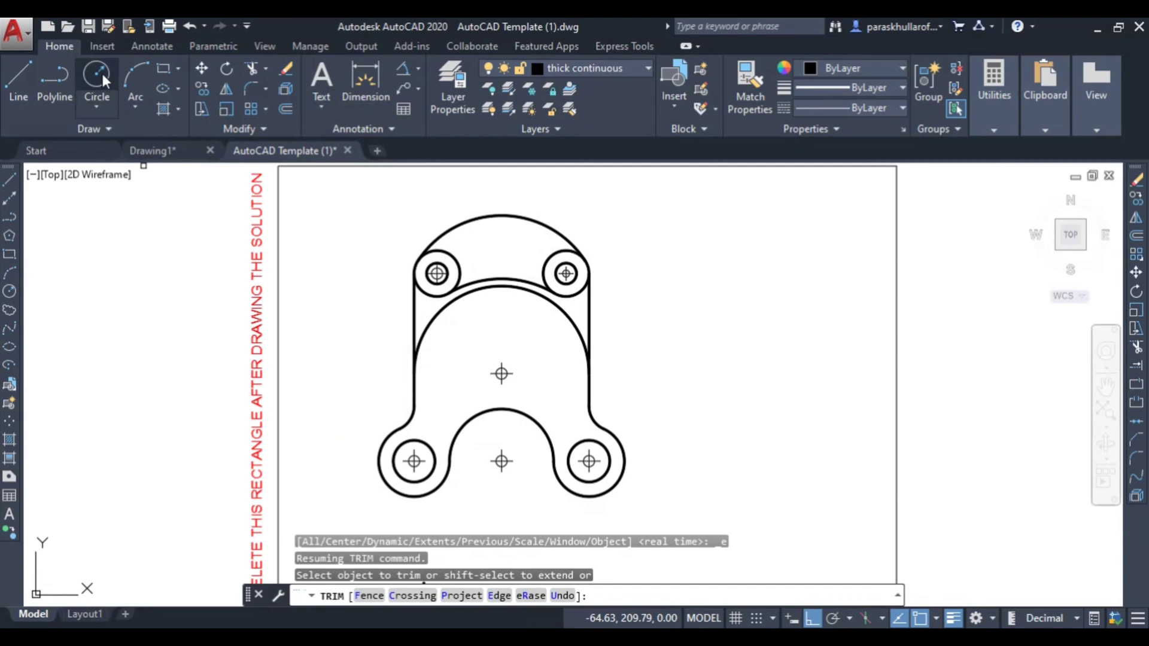
{"action": "left_click", "coordinate": [97, 74]}
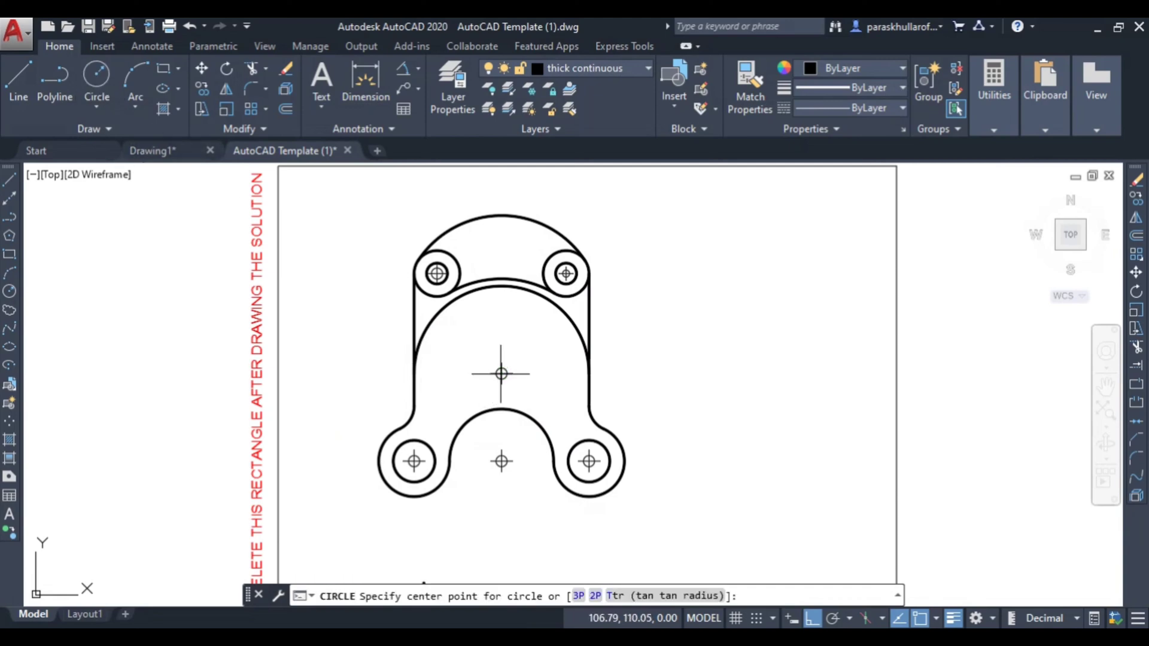
{"action": "left_click", "coordinate": [502, 373]}
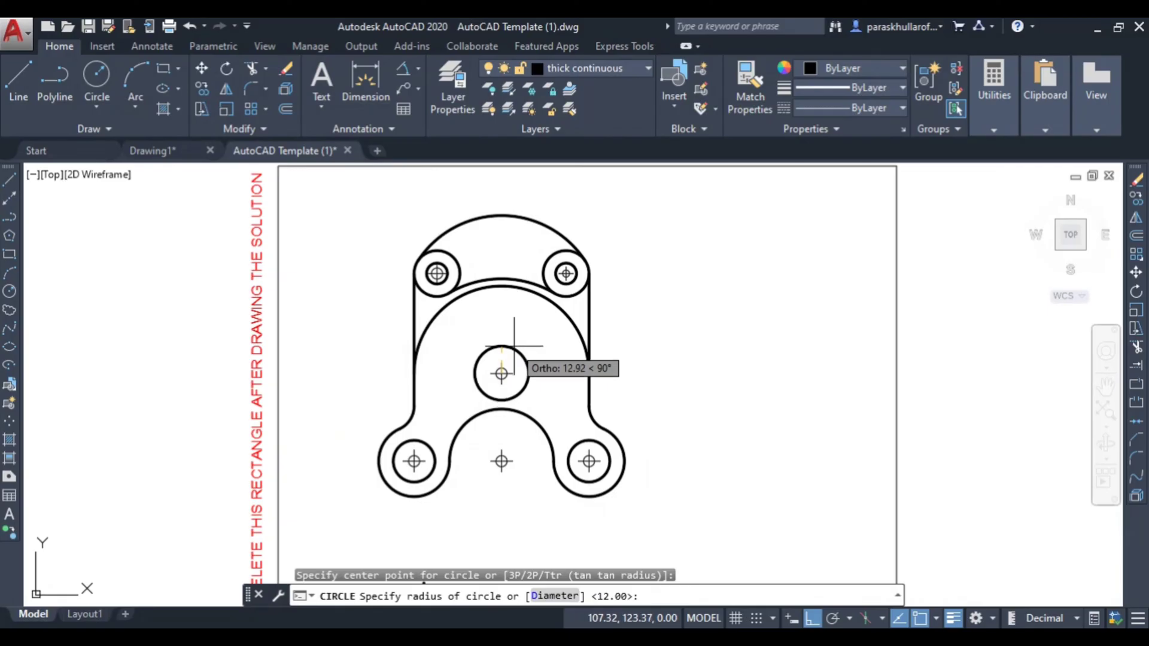
{"action": "left_click", "coordinate": [514, 346]}
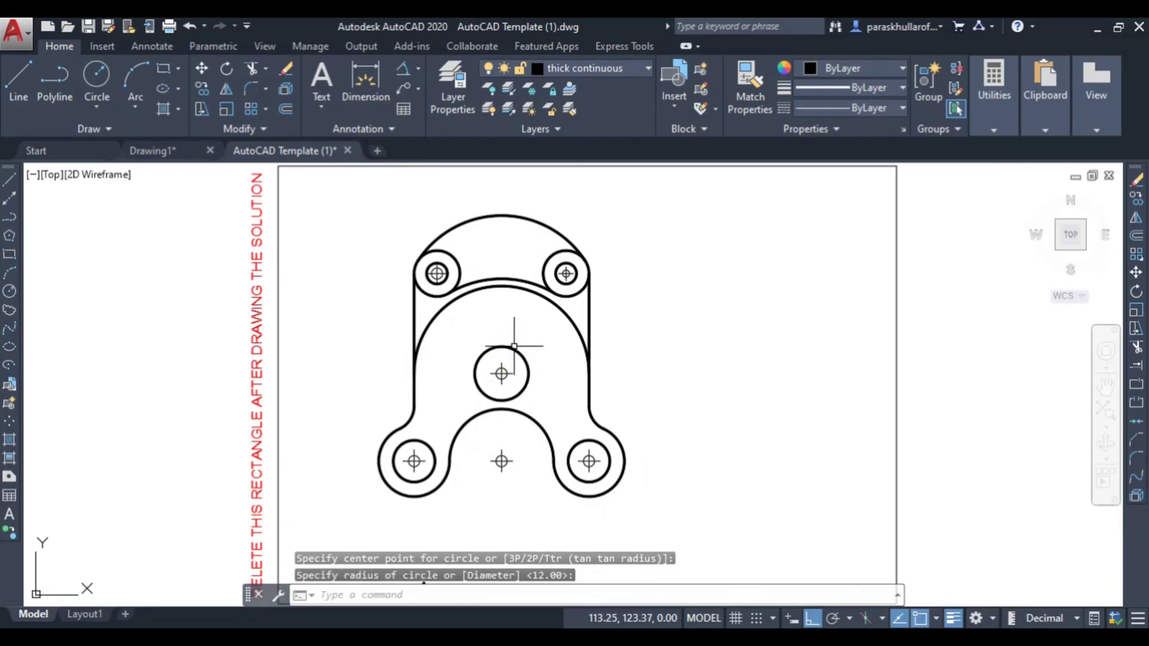
Set the lineweight of the whole bracket outline to 1.00 mm
{"action": "middle_click", "coordinate": [673, 385]}
{"action": "middle_click", "coordinate": [673, 385]}
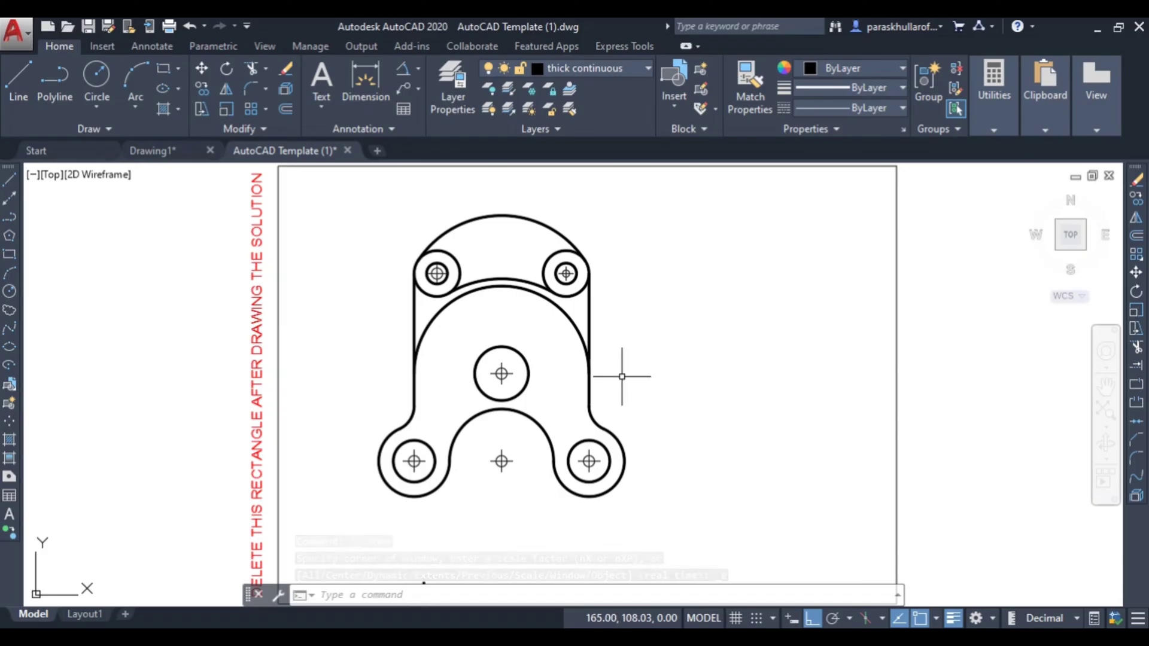
{"action": "middle_click_drag", "start_coordinate": [663, 383], "coordinate": [679, 389]}
{"action": "scroll", "coordinate": [681, 391], "scroll_direction": "up", "scroll_amount": 2}
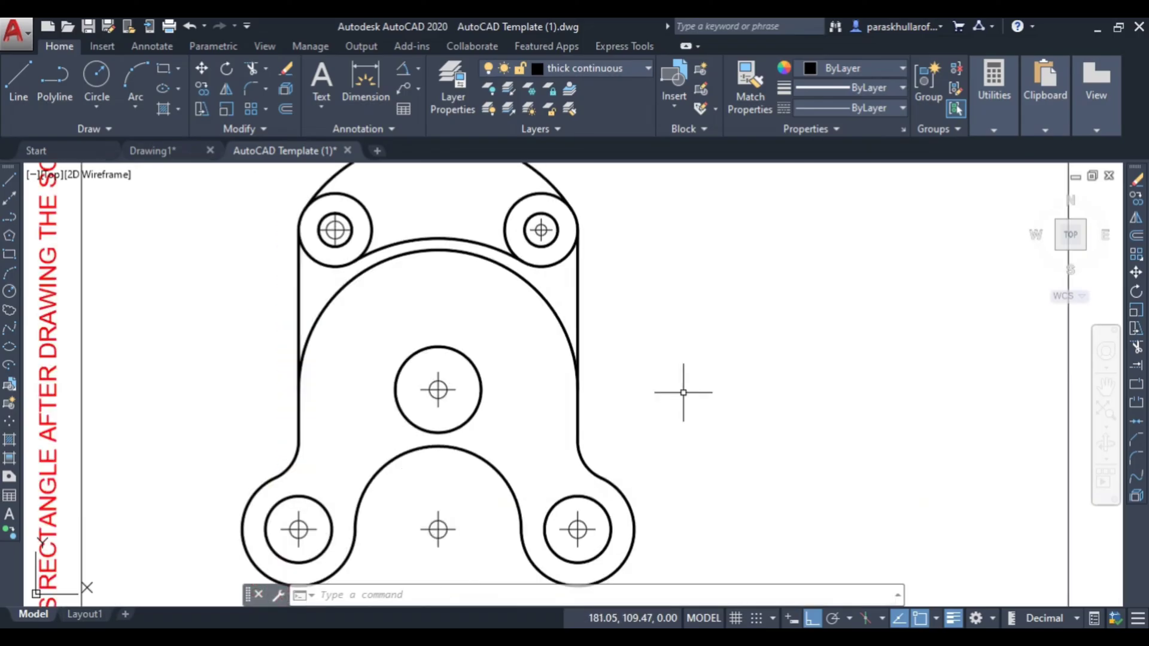
{"action": "scroll", "coordinate": [684, 393], "scroll_direction": "down", "scroll_amount": 2}
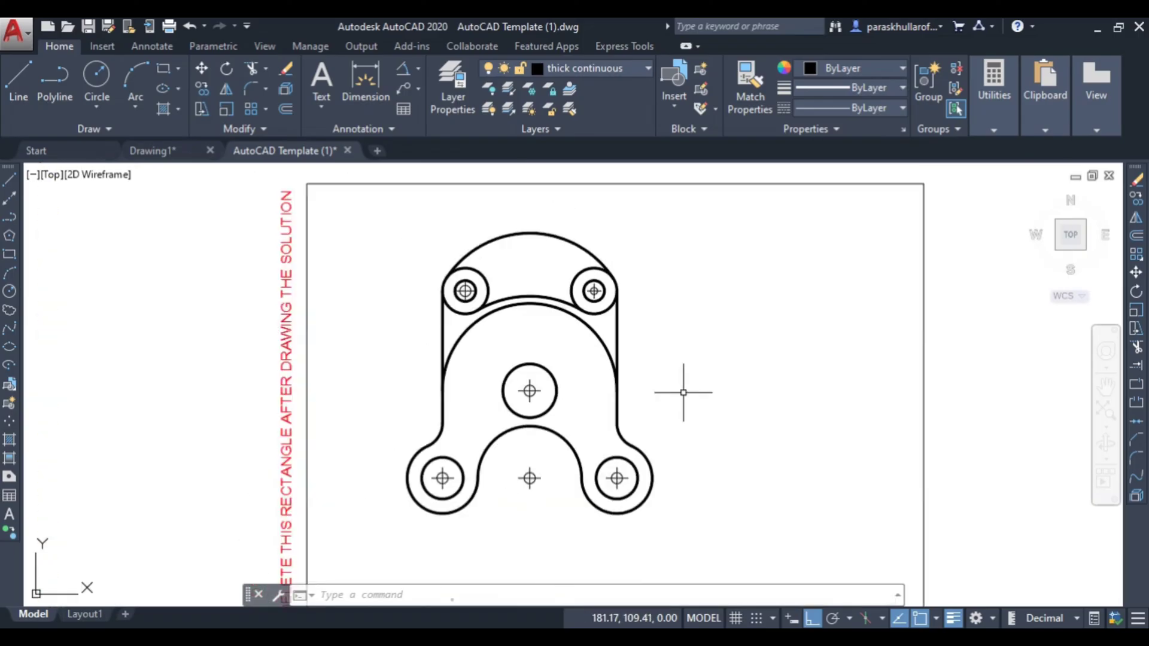
{"action": "left_click", "coordinate": [355, 201]}
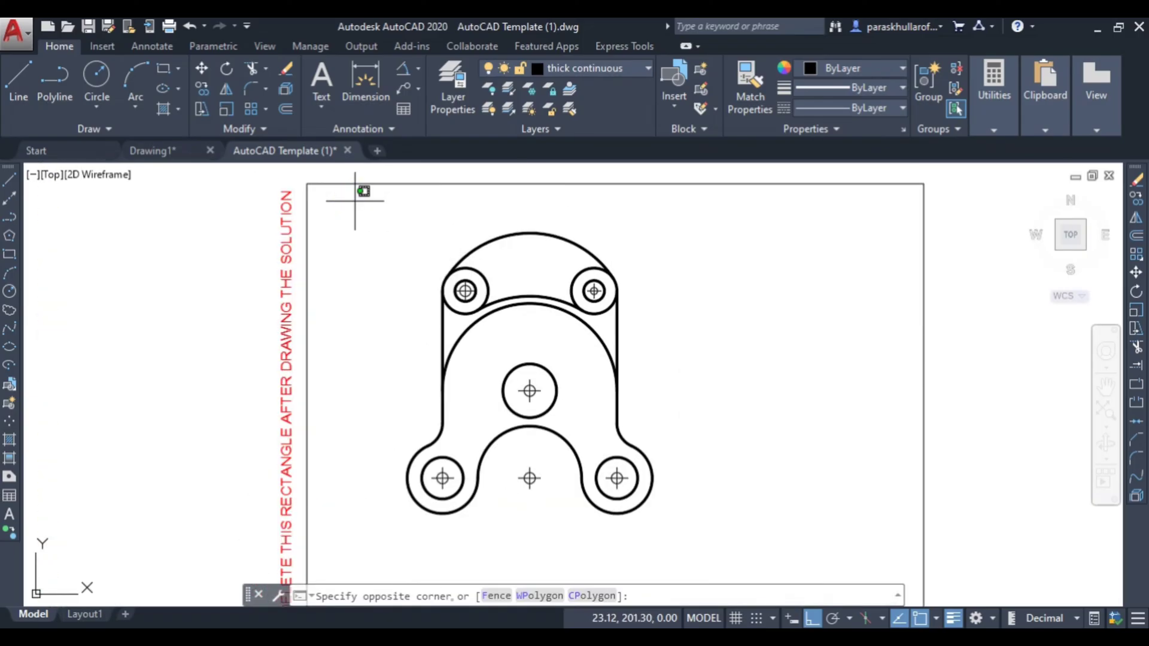
{"action": "left_click", "coordinate": [710, 559]}
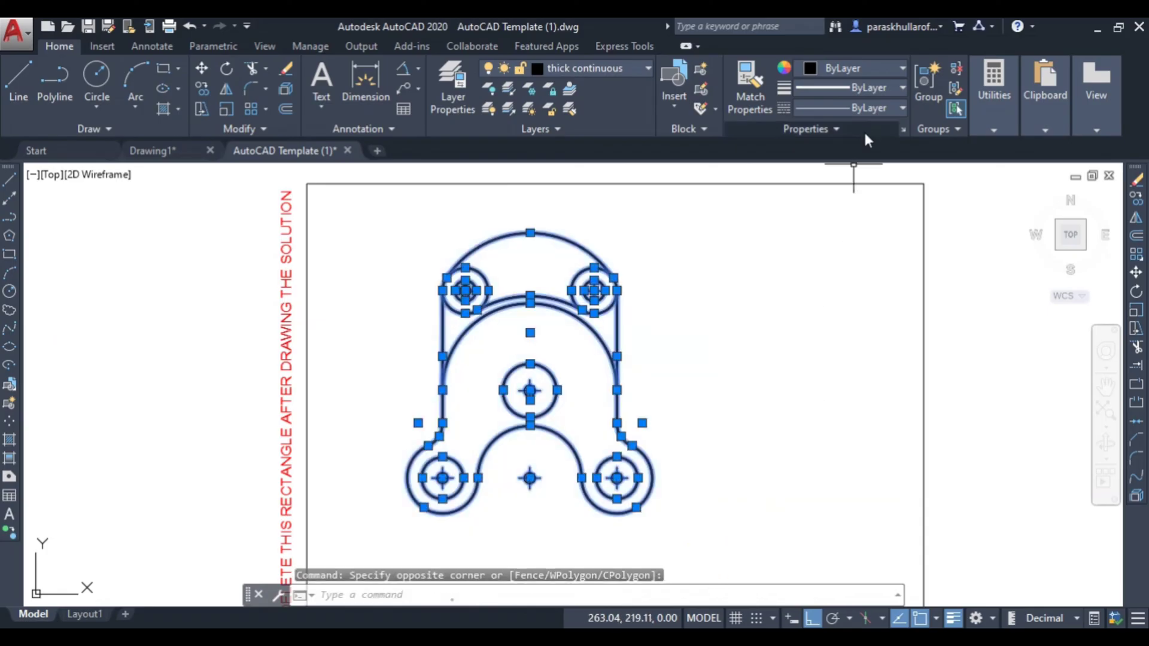
{"action": "left_click", "coordinate": [874, 90]}
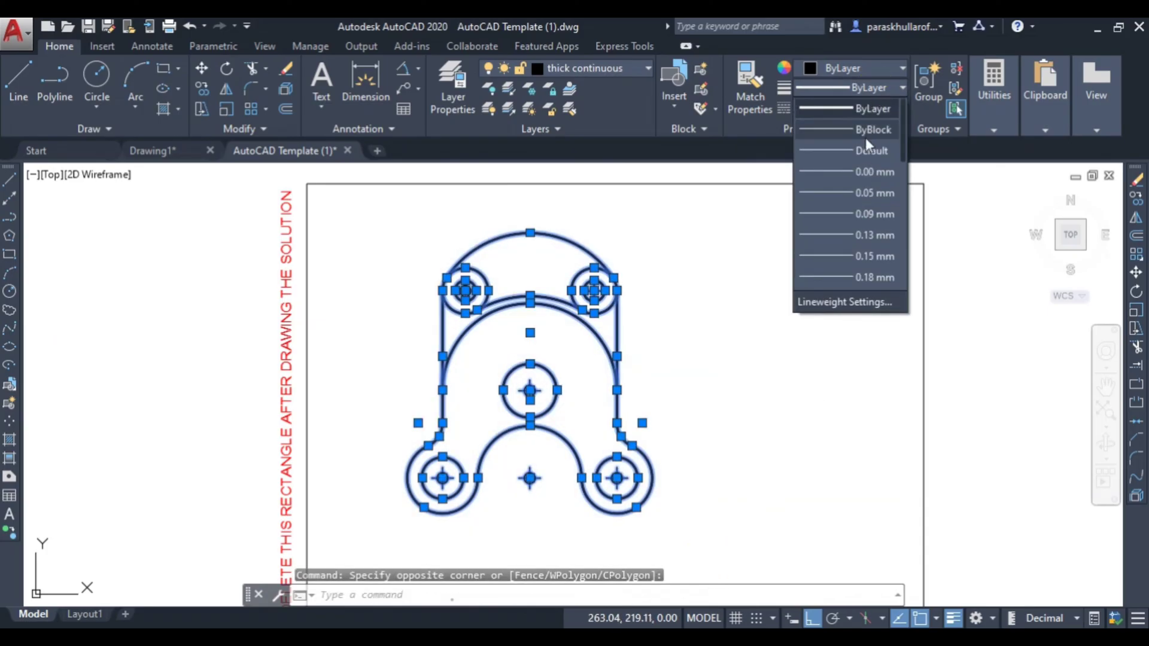
{"action": "scroll", "coordinate": [866, 163], "scroll_direction": "down", "scroll_amount": 3}
{"action": "scroll", "coordinate": [866, 167], "scroll_direction": "down", "scroll_amount": 2}
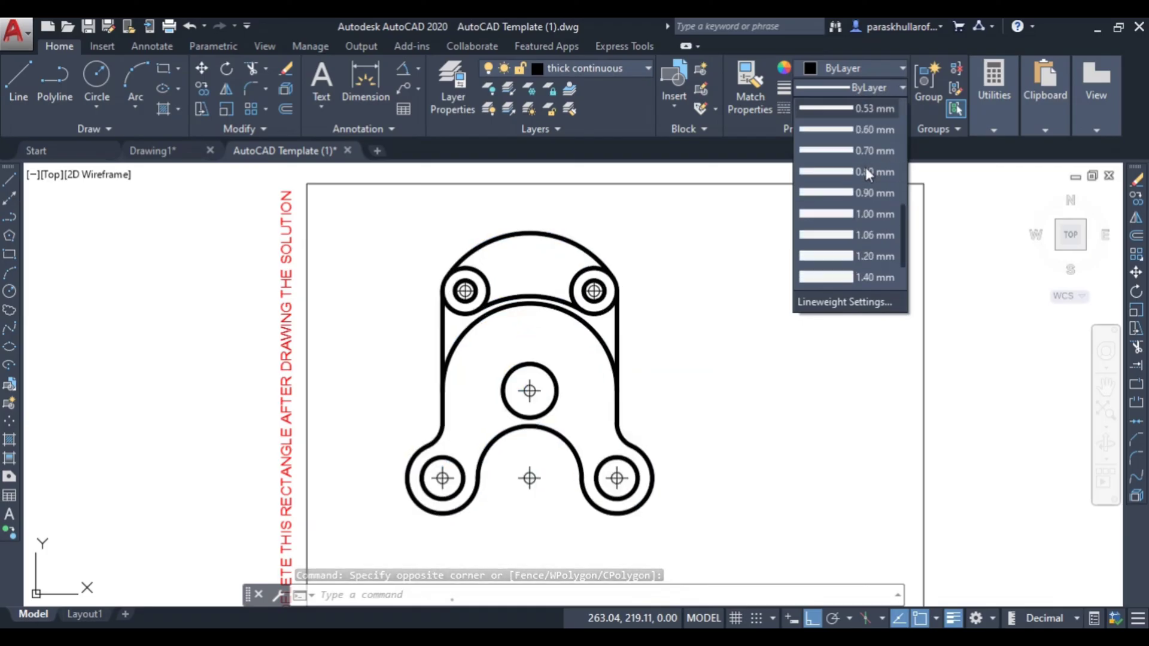
{"action": "left_click", "coordinate": [856, 213]}
{"action": "key", "text": "Escape"}
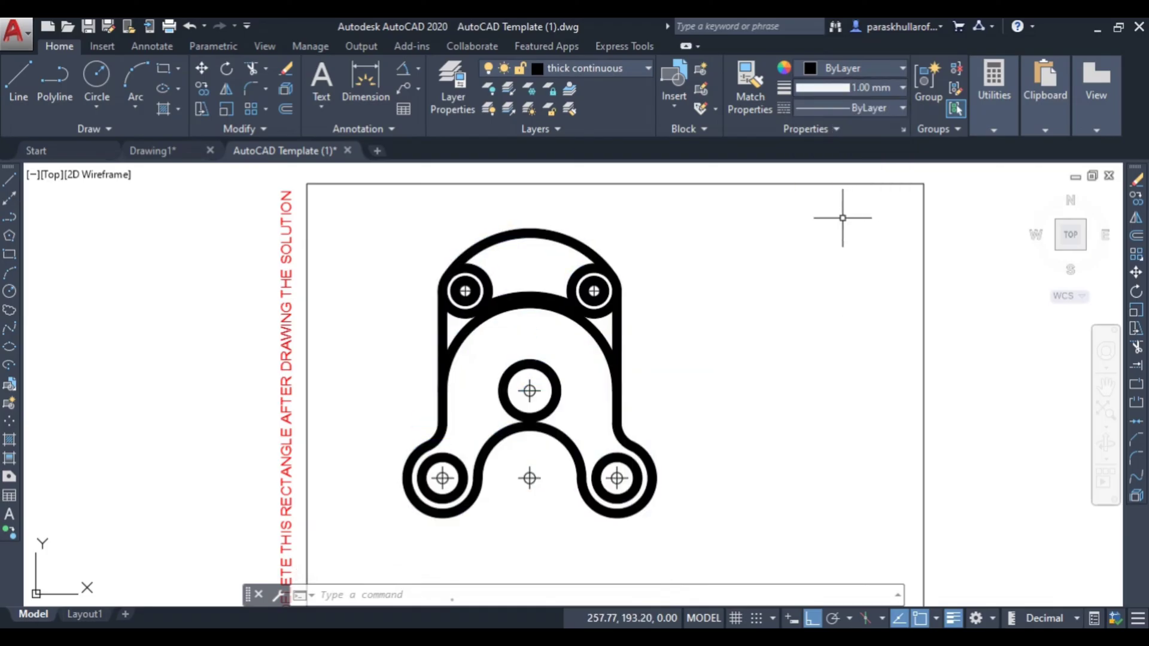
{"action": "scroll", "coordinate": [688, 333], "scroll_direction": "up", "scroll_amount": 2}
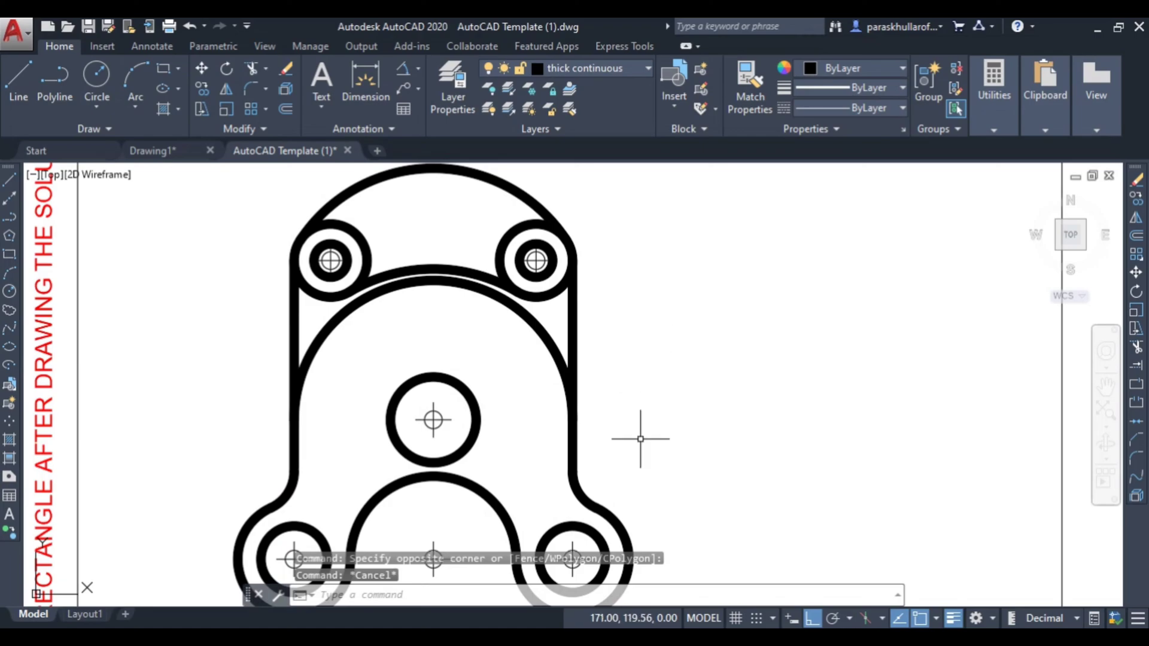
Check the shaded area on the Paint reference and hatch the matching bracket body around its three holes in AutoCAD
{"action": "left_click", "coordinate": [596, 630]}
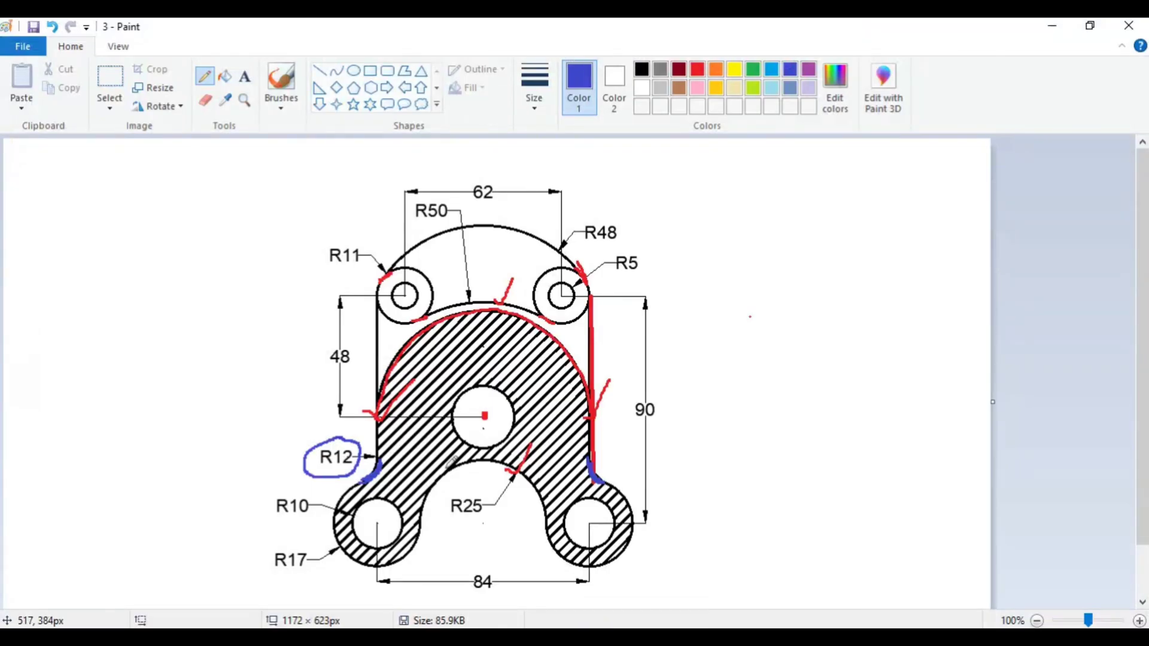
{"action": "mouse_move", "coordinate": [593, 636]}
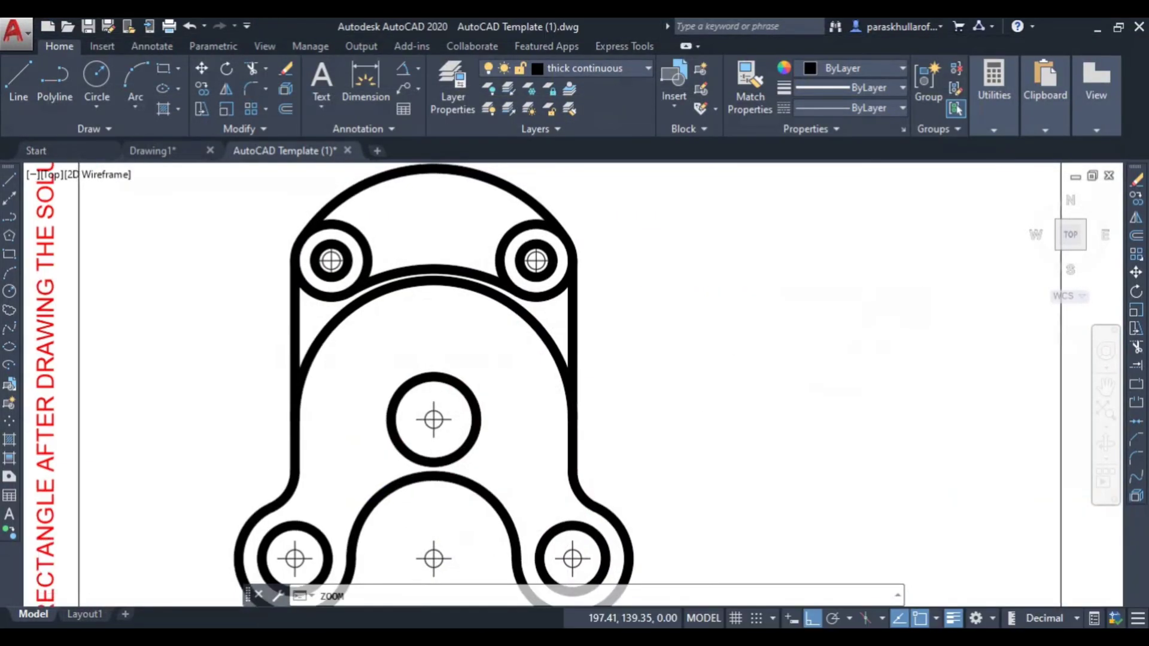
{"action": "middle_click", "coordinate": [360, 317]}
{"action": "middle_click", "coordinate": [359, 317]}
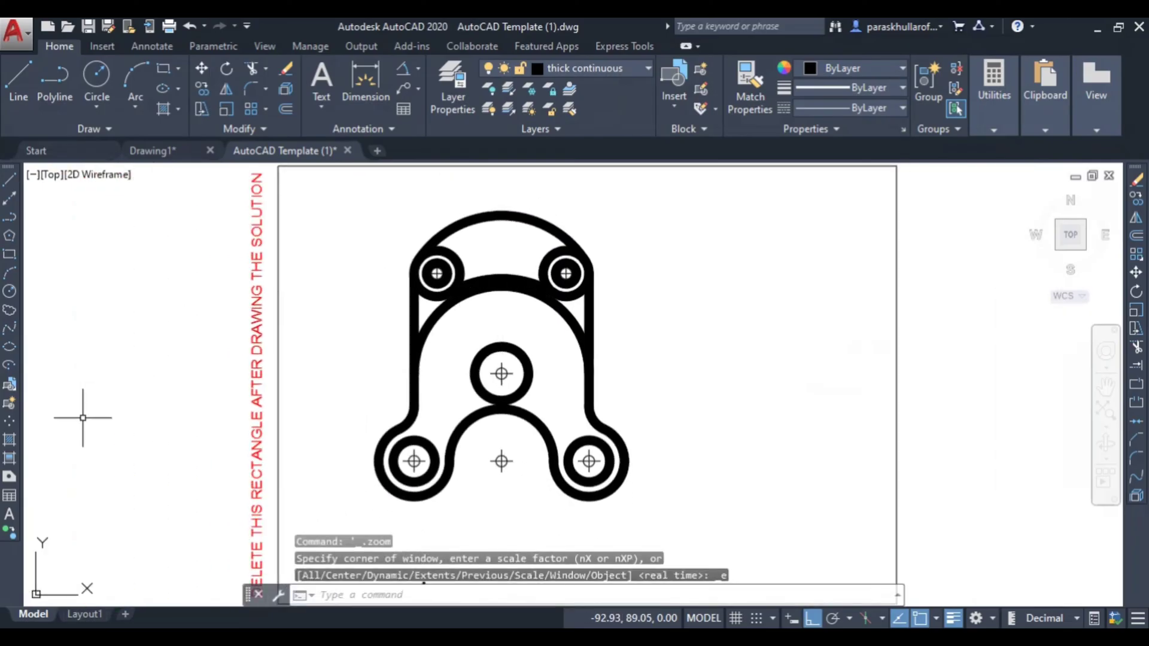
{"action": "left_click", "coordinate": [11, 446]}
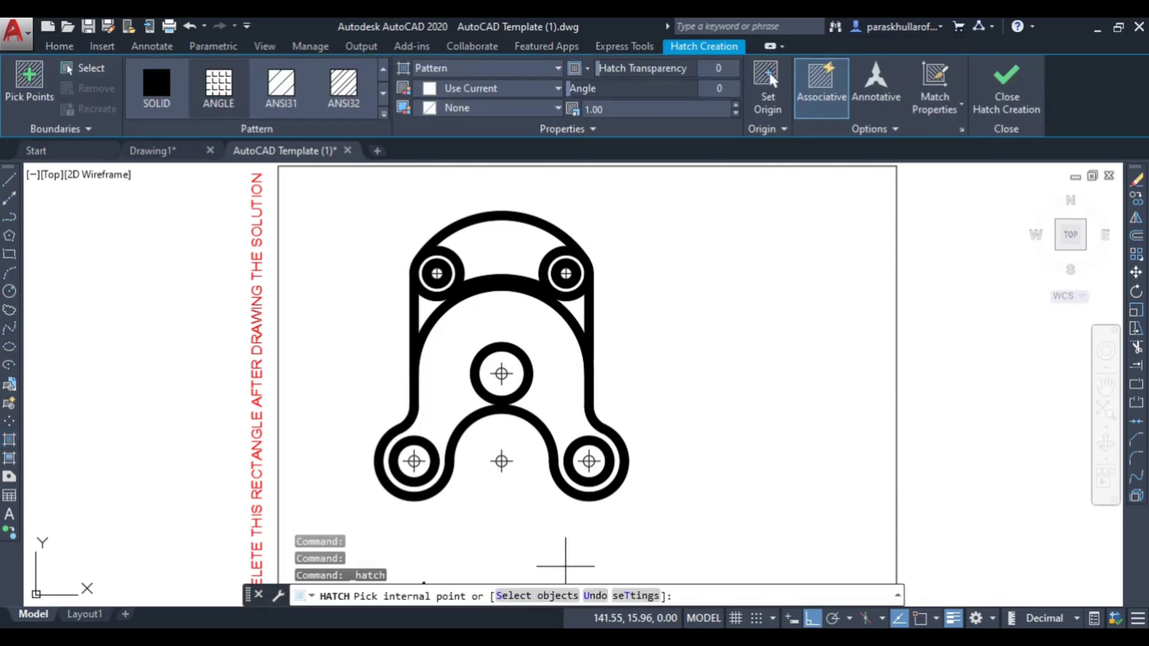
{"action": "left_click", "coordinate": [503, 320]}
{"action": "left_click", "coordinate": [503, 321]}
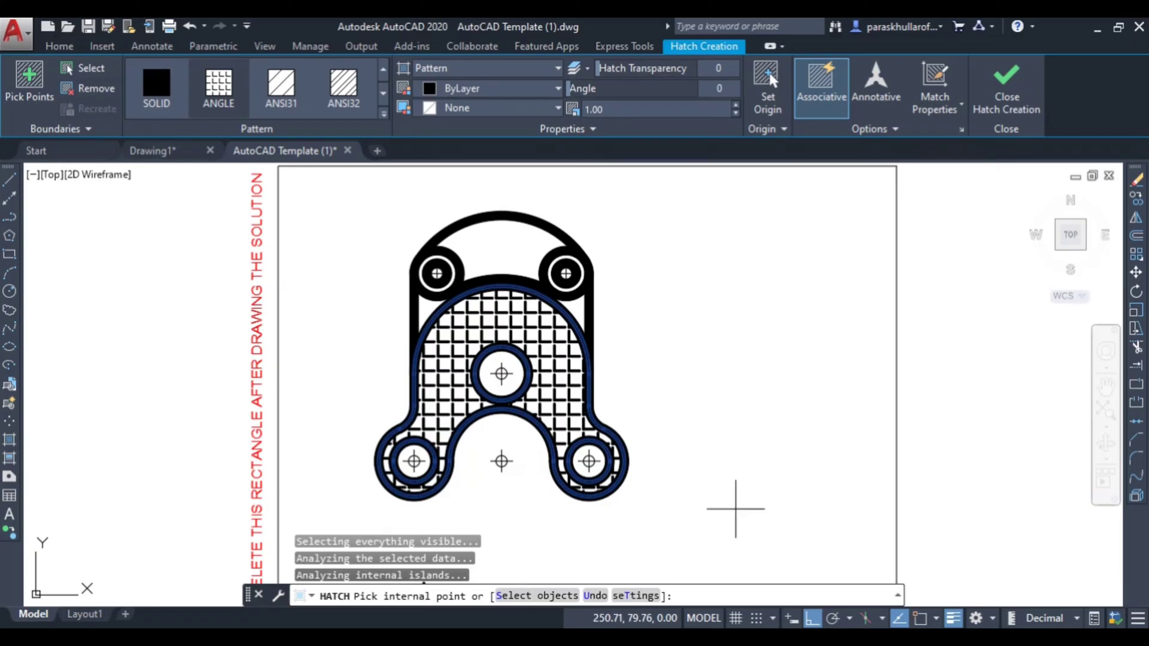
Change the hatch pattern to ANSI31, preview it on the bracket body and accept the hatch
{"action": "left_click", "coordinate": [643, 595]}
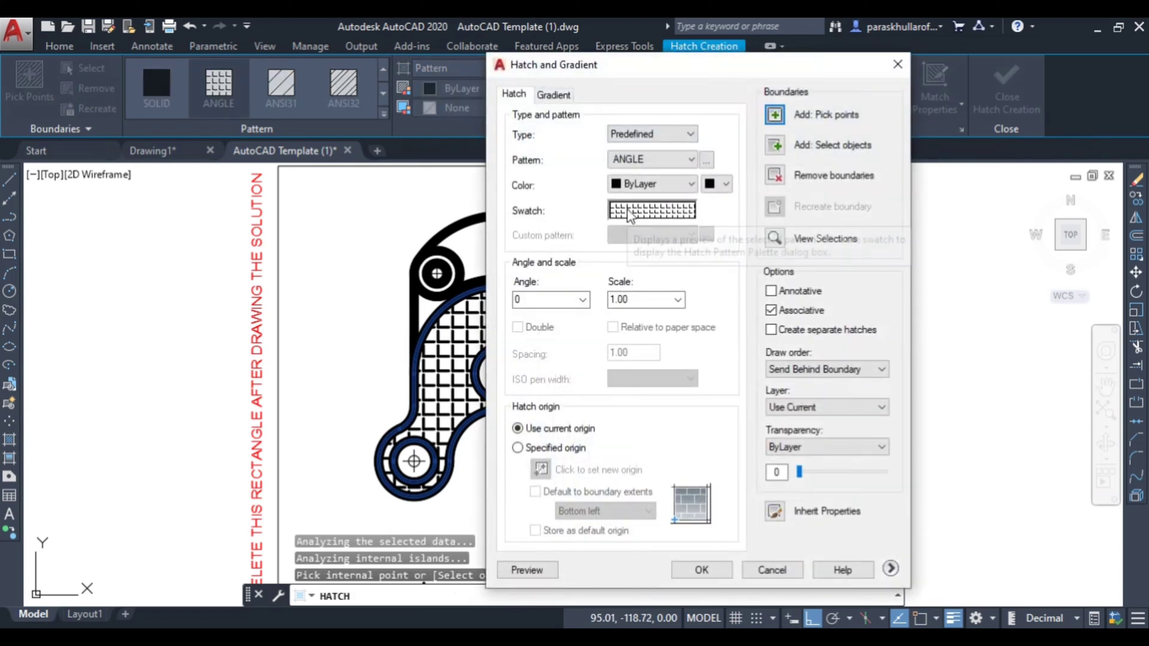
{"action": "left_click", "coordinate": [628, 213]}
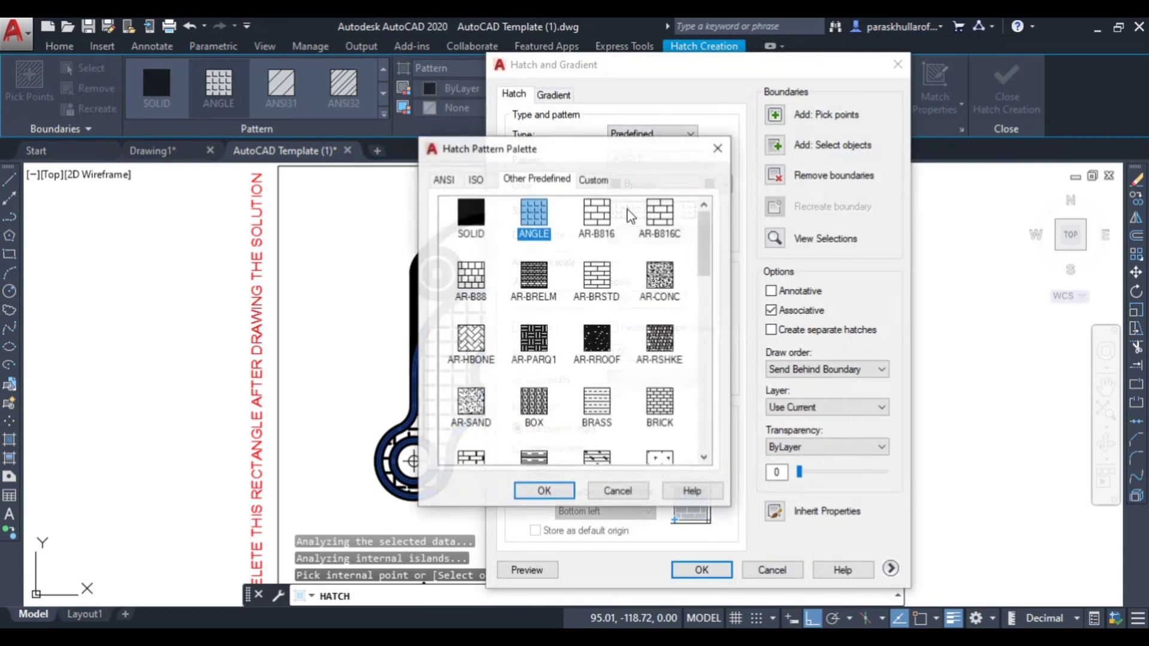
{"action": "left_click", "coordinate": [448, 179]}
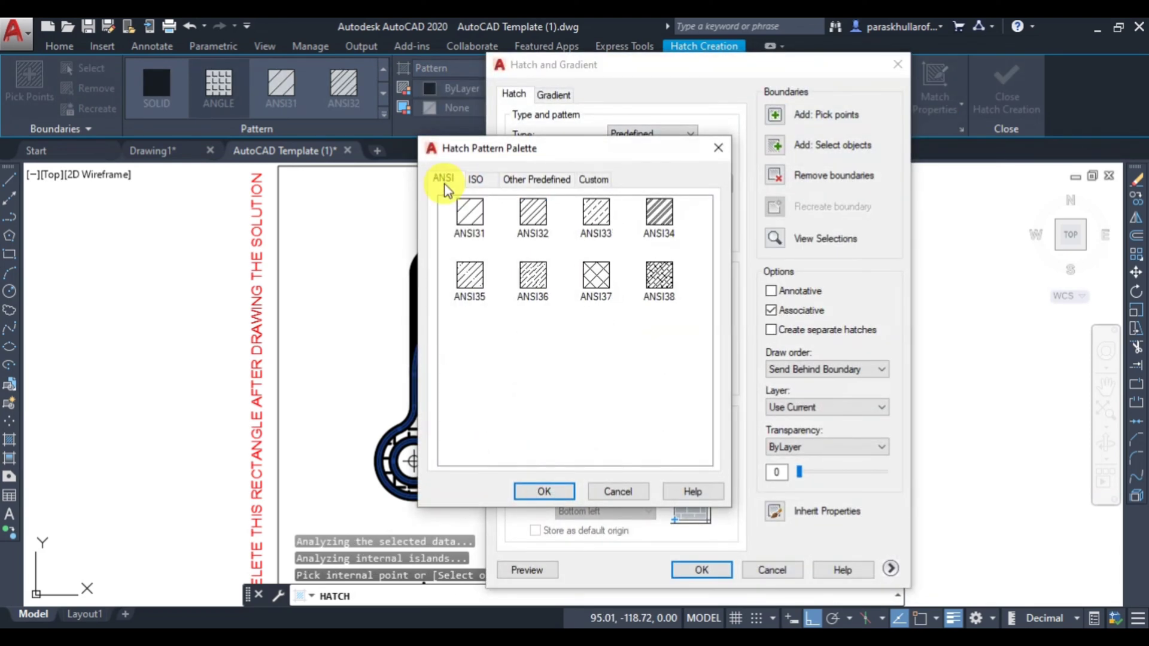
{"action": "double_click", "coordinate": [476, 222]}
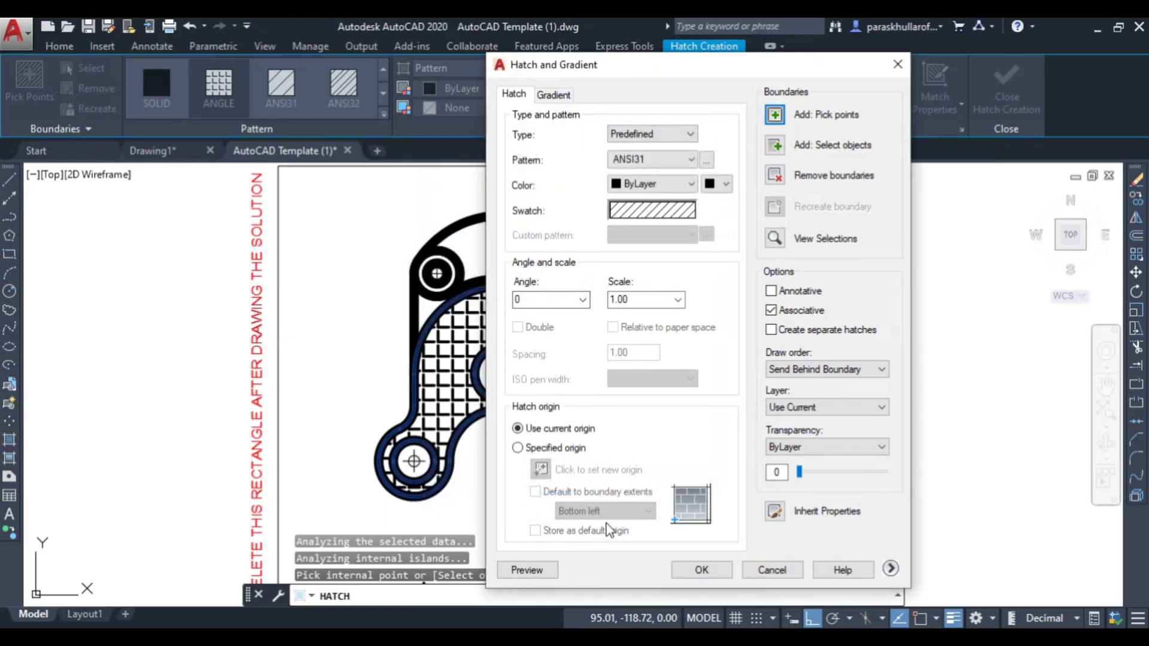
{"action": "left_click", "coordinate": [527, 570]}
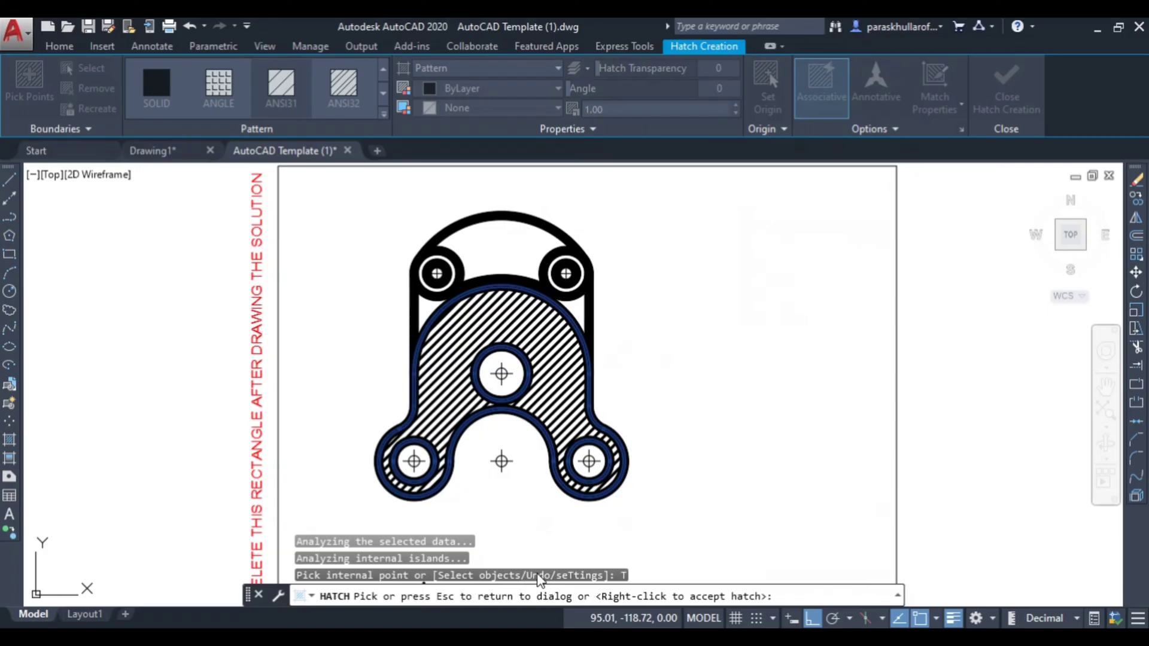
{"action": "left_click", "coordinate": [701, 473]}
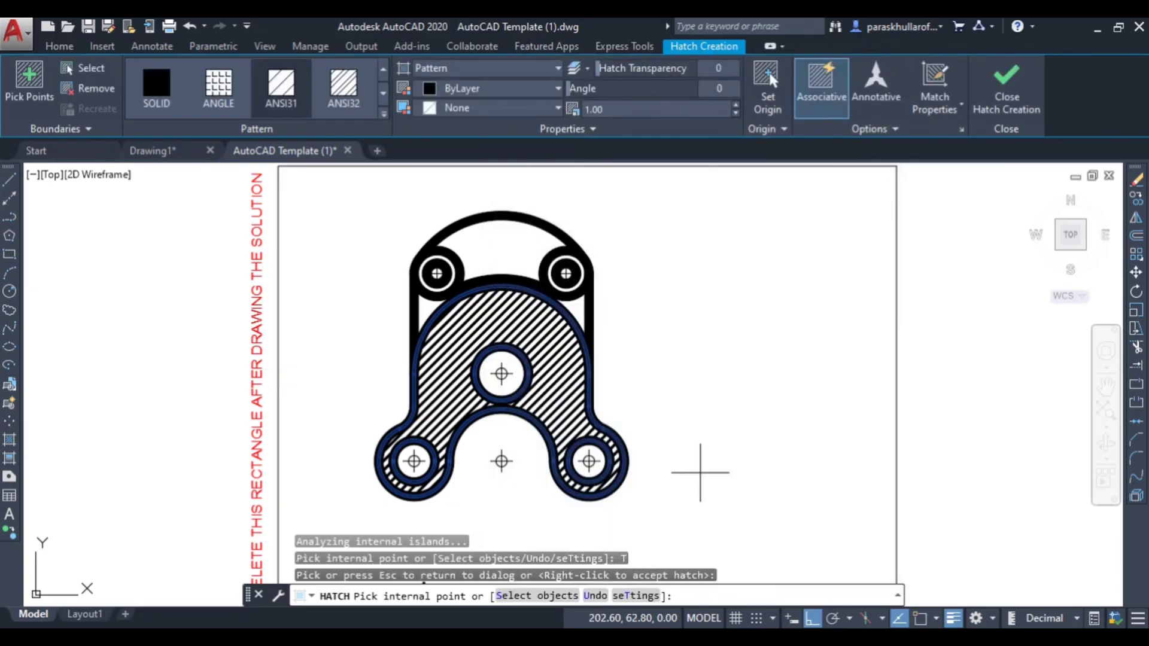
{"action": "key", "text": "Return"}
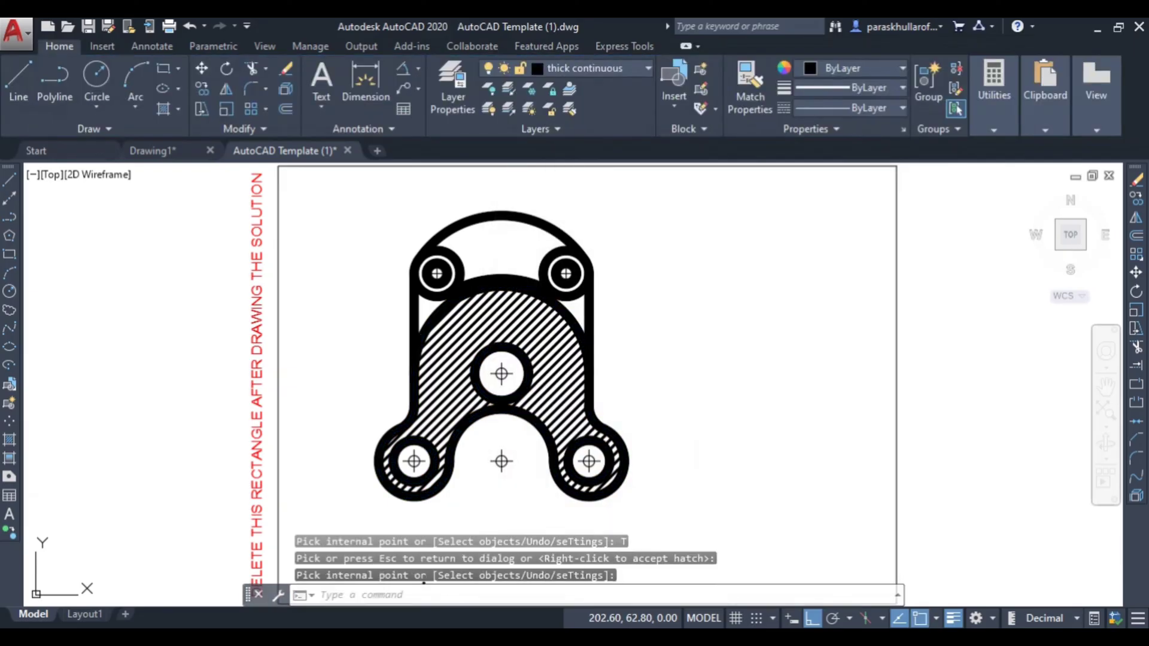
Turn off the lineweight display so the hatched bracket shows with thin lines
{"action": "middle_click", "coordinate": [569, 340]}
{"action": "middle_click", "coordinate": [569, 340]}
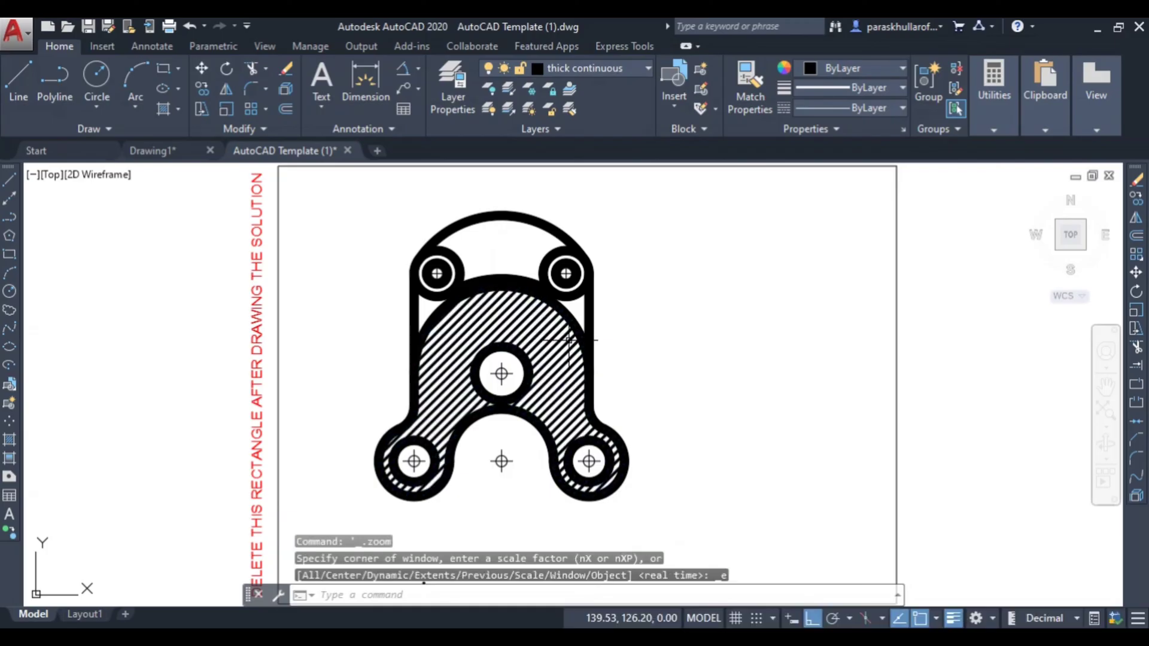
{"action": "scroll", "coordinate": [618, 345], "scroll_direction": "up", "scroll_amount": 2}
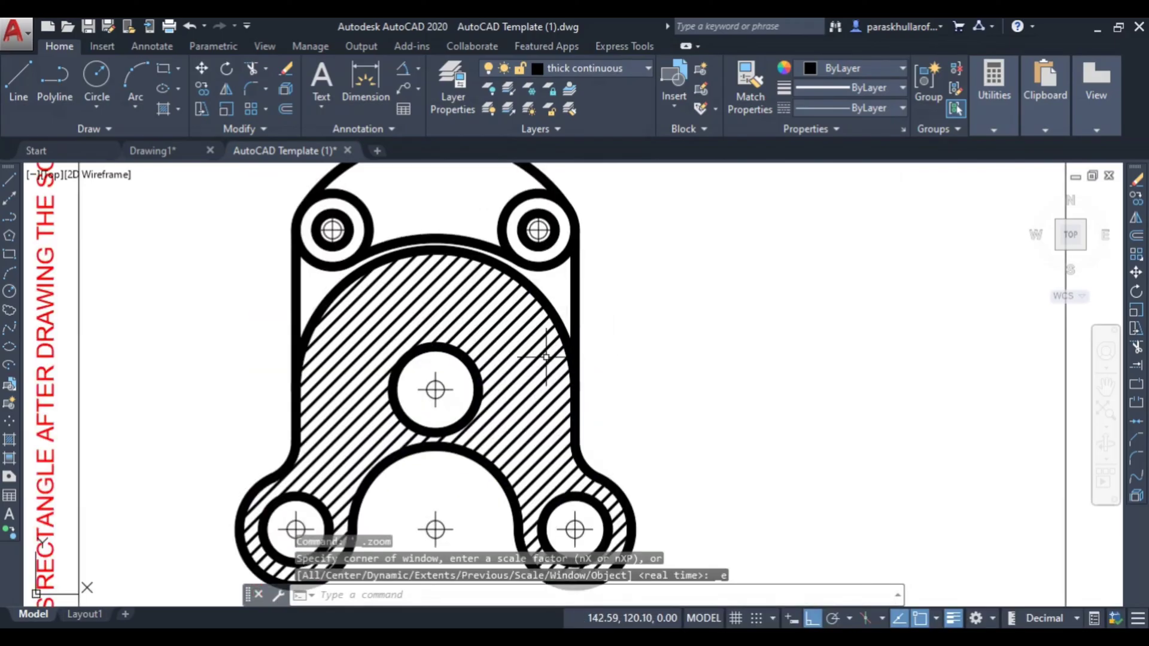
{"action": "mouse_move", "coordinate": [554, 347]}
{"action": "middle_mouse_down"}
{"action": "mouse_move", "coordinate": [629, 358]}
{"action": "mouse_move", "coordinate": [633, 388]}
{"action": "middle_mouse_up"}
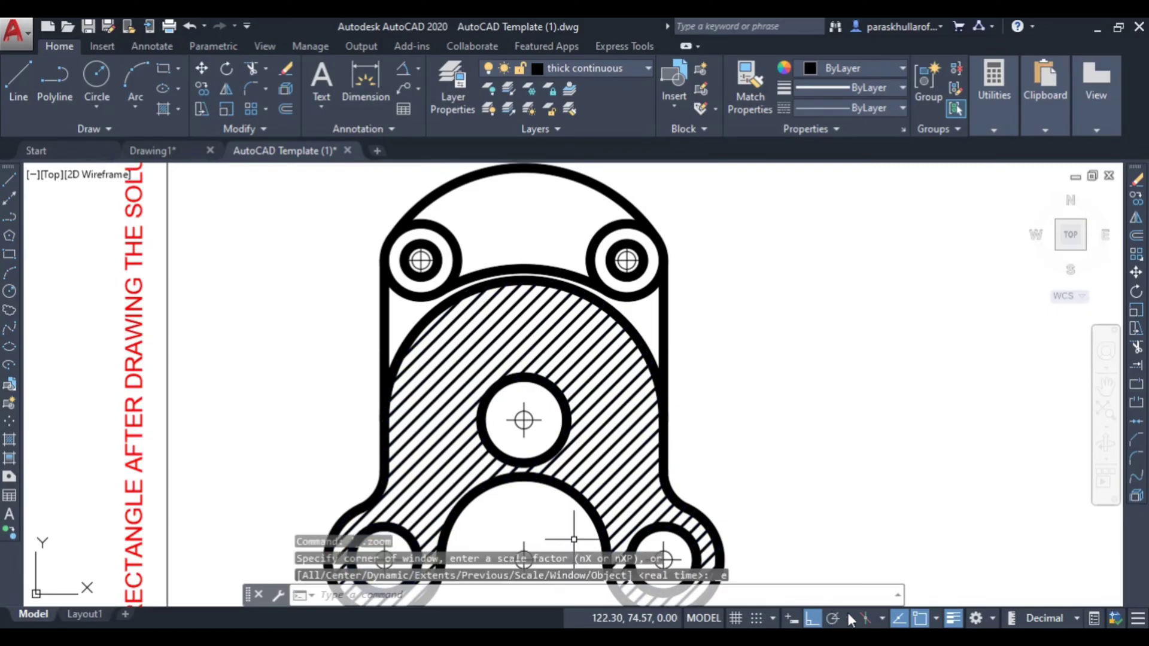
{"action": "left_click", "coordinate": [954, 620]}
{"action": "scroll", "coordinate": [752, 380], "scroll_direction": "down", "scroll_amount": 2}
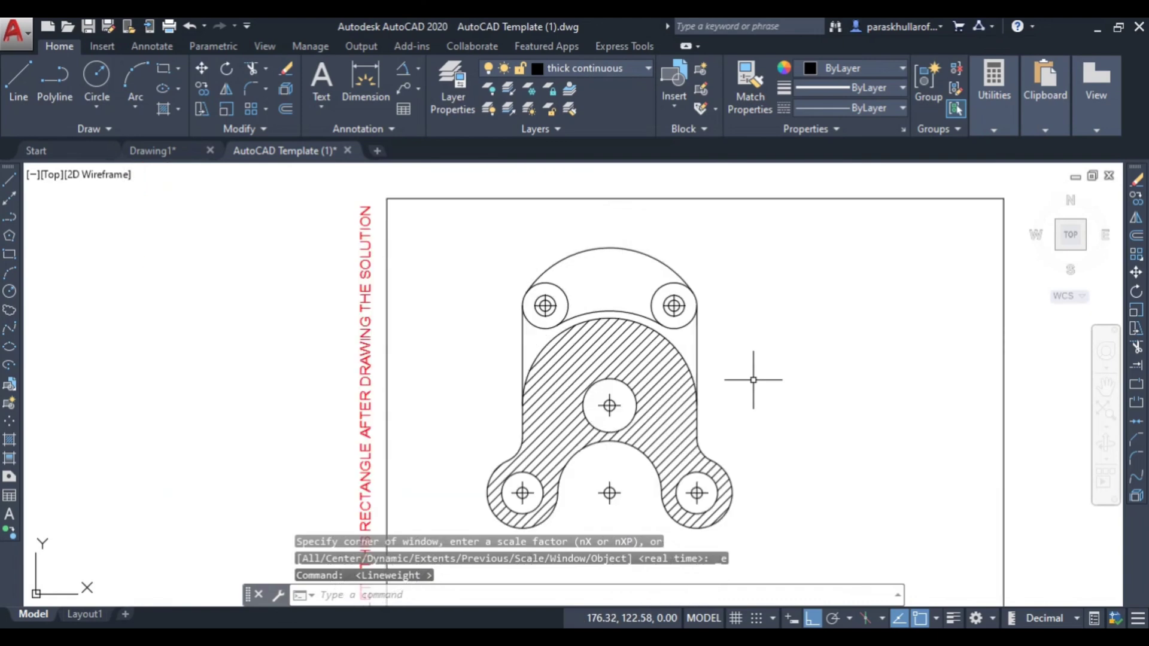
Add a vertical linear dimension from the upper-left hole centre to the central hole centre, placed left of the bracket
{"action": "middle_click_drag", "start_coordinate": [759, 367], "coordinate": [752, 389]}
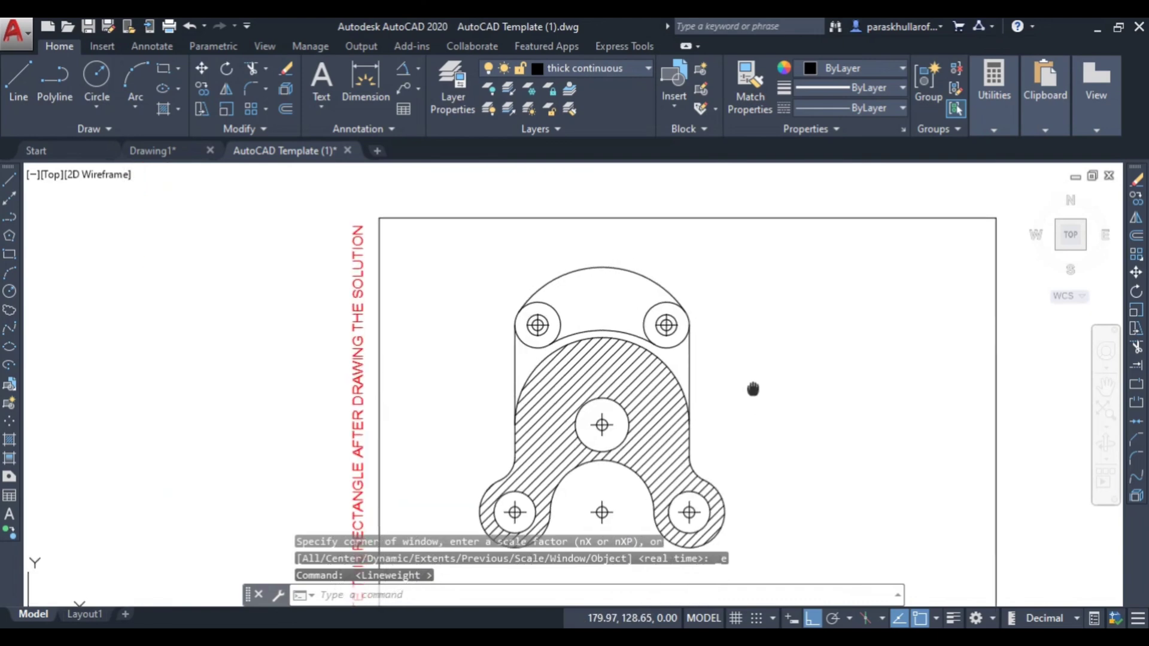
{"action": "left_click", "coordinate": [419, 68]}
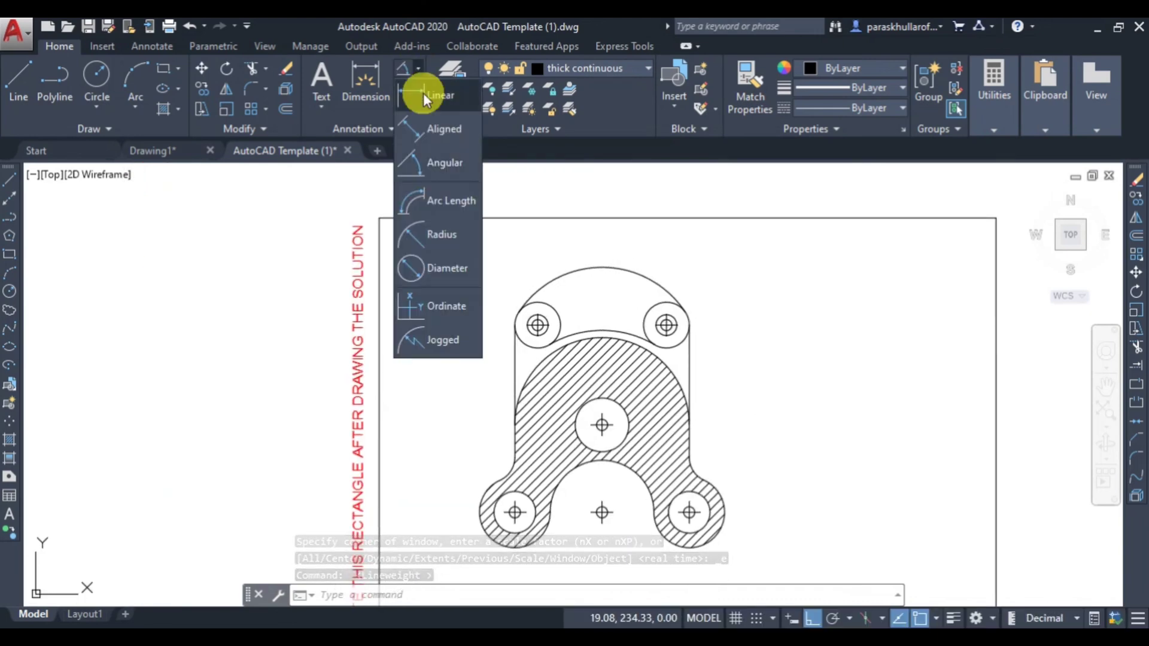
{"action": "left_click", "coordinate": [423, 92]}
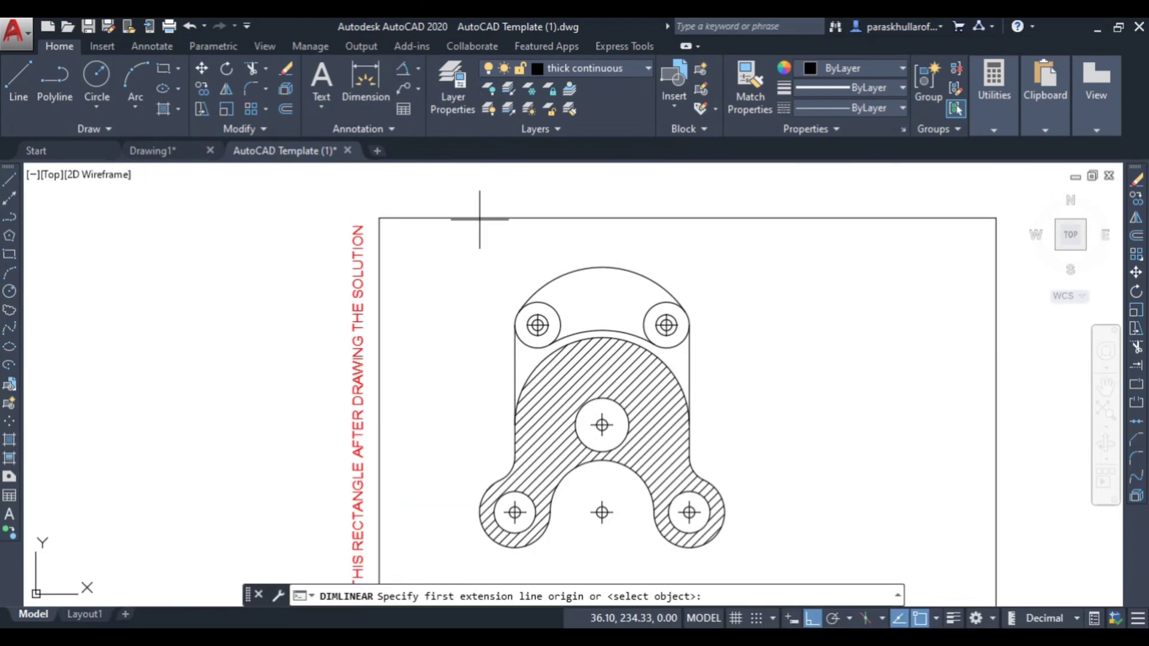
{"action": "left_click", "coordinate": [537, 325]}
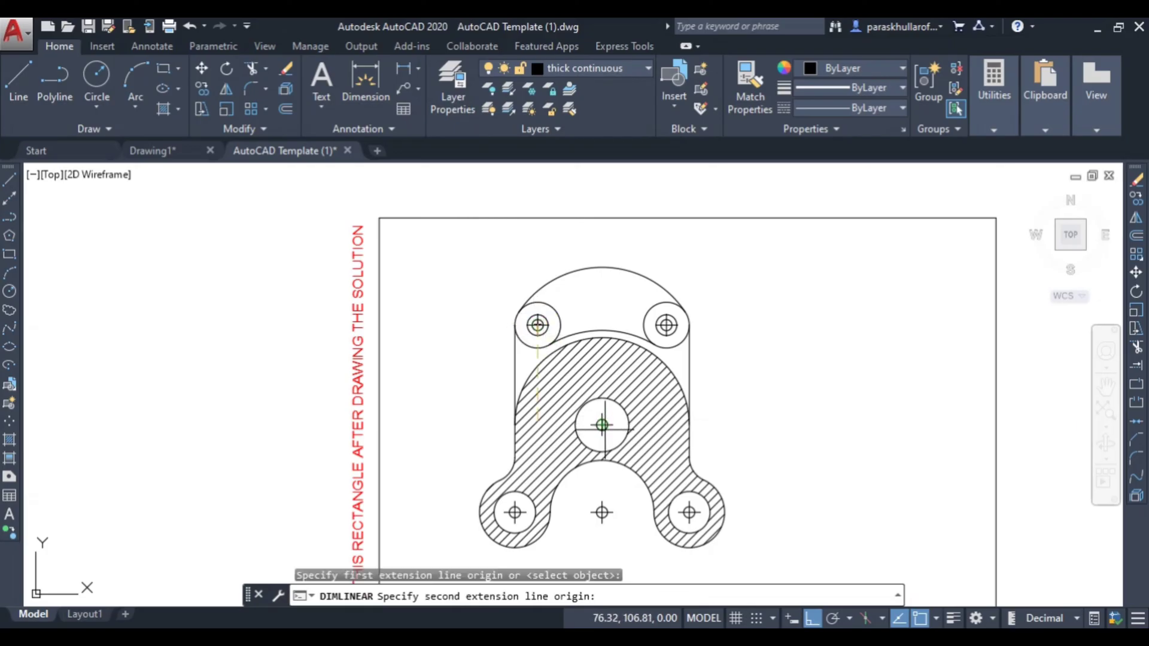
{"action": "left_click", "coordinate": [603, 425]}
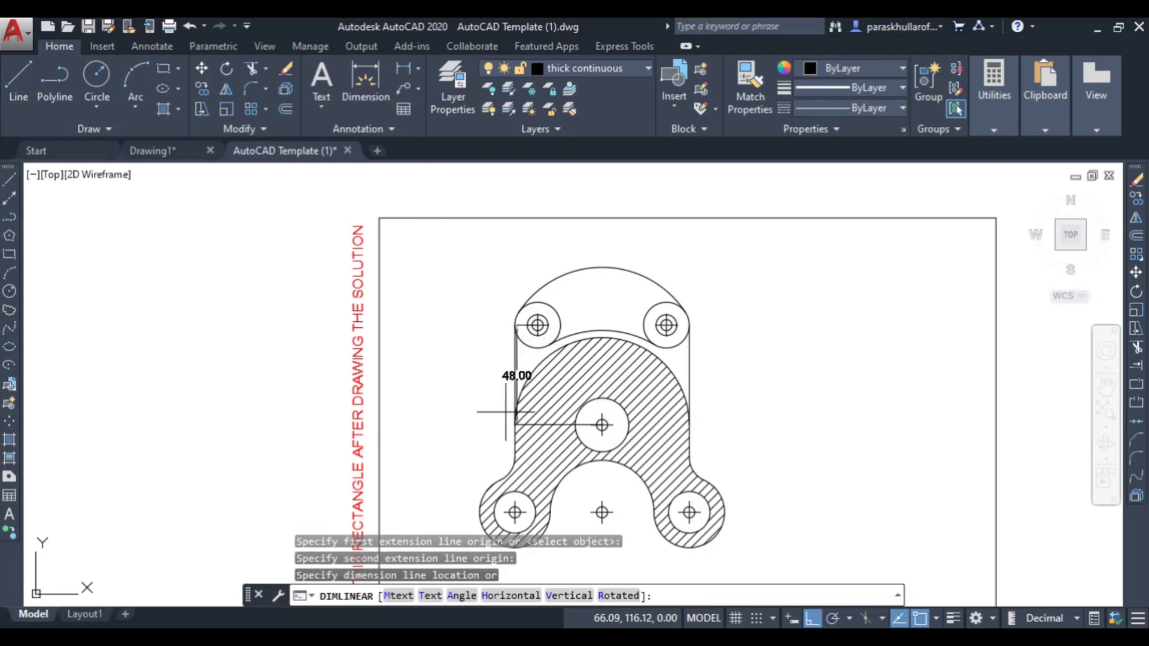
{"action": "left_click", "coordinate": [495, 396]}
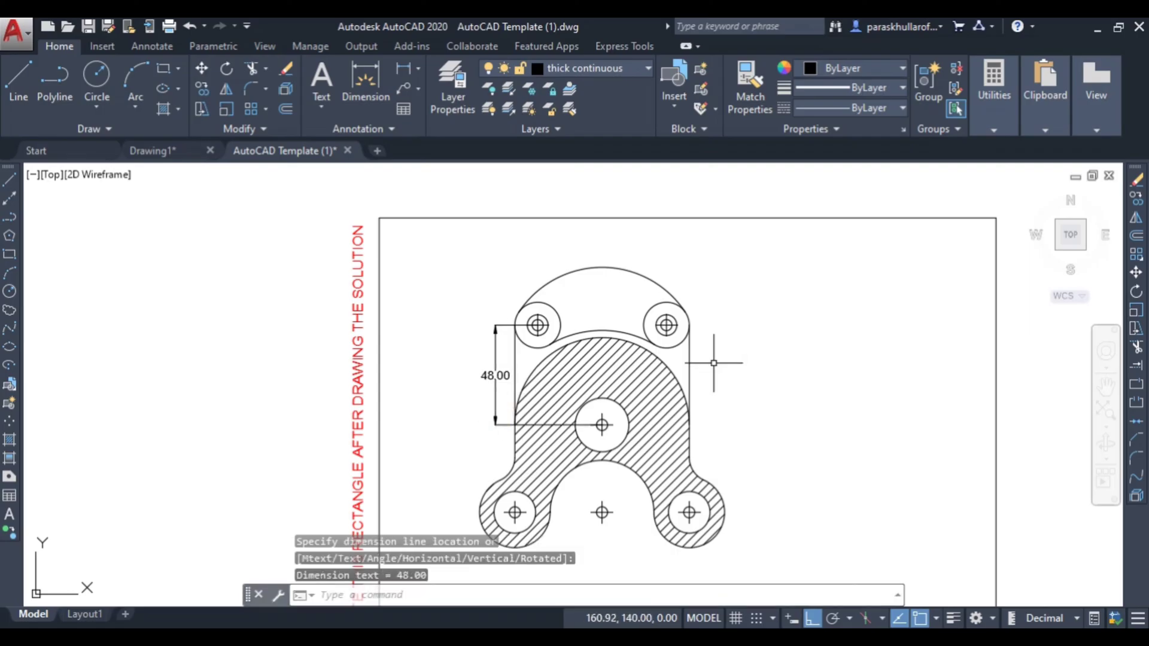
Add a vertical linear dimension between the upper-right and lower-right hole centres, placed right of the bracket
{"action": "right_click", "coordinate": [822, 298]}
{"action": "left_click", "coordinate": [850, 311]}
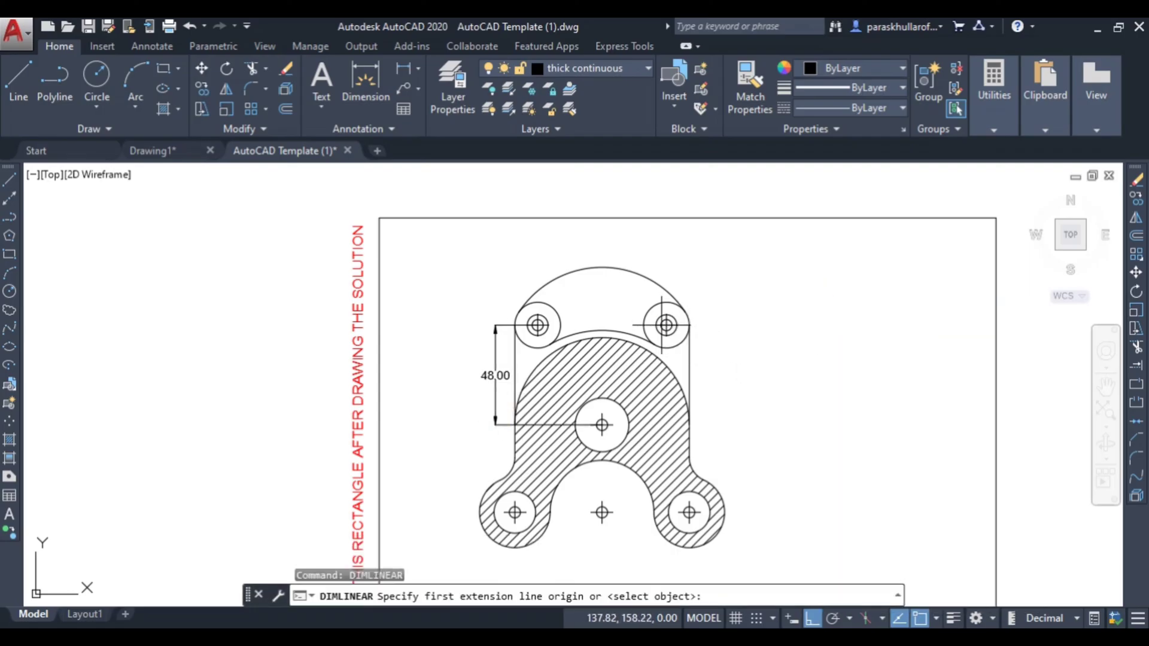
{"action": "left_click", "coordinate": [666, 325]}
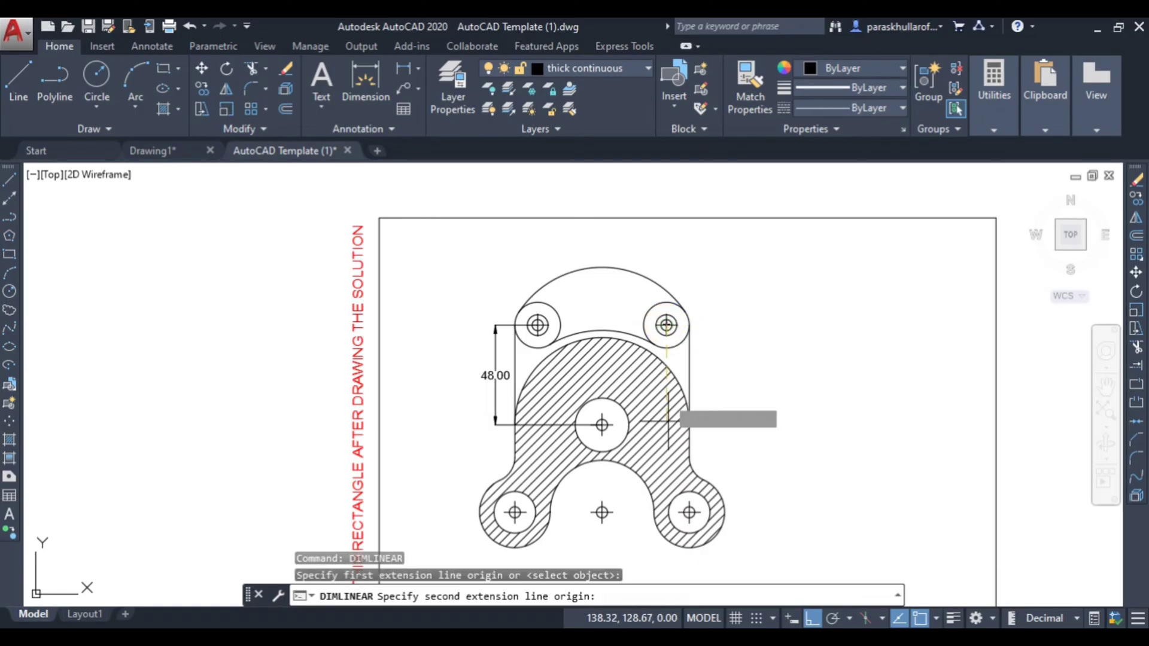
{"action": "left_click", "coordinate": [689, 512]}
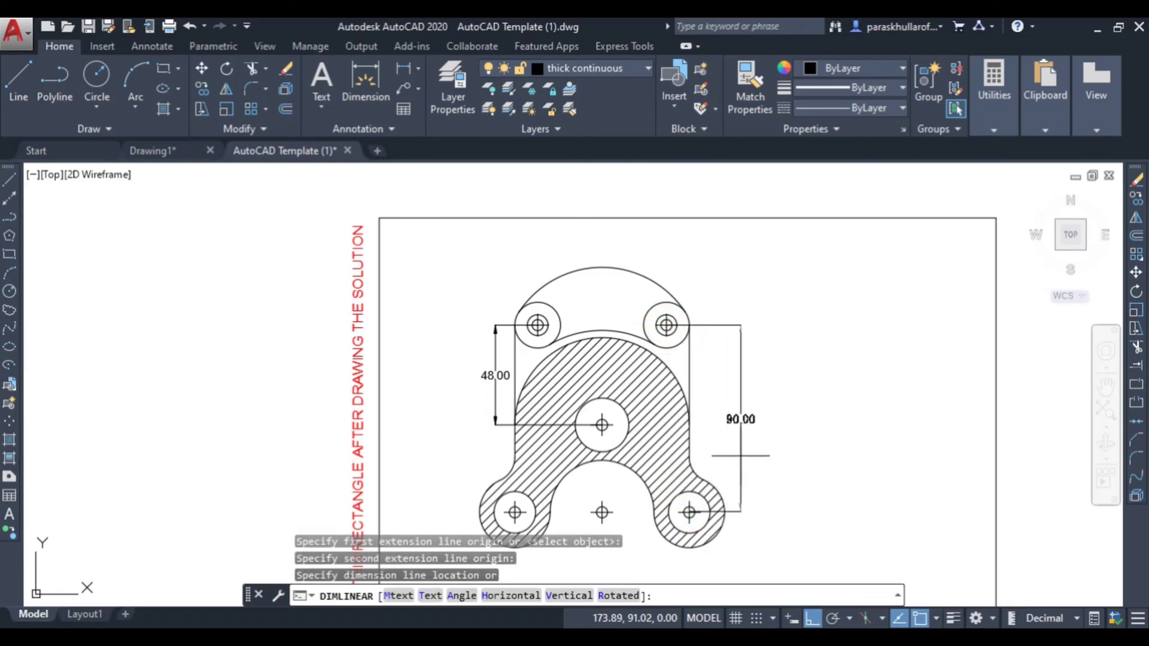
{"action": "left_click", "coordinate": [730, 440]}
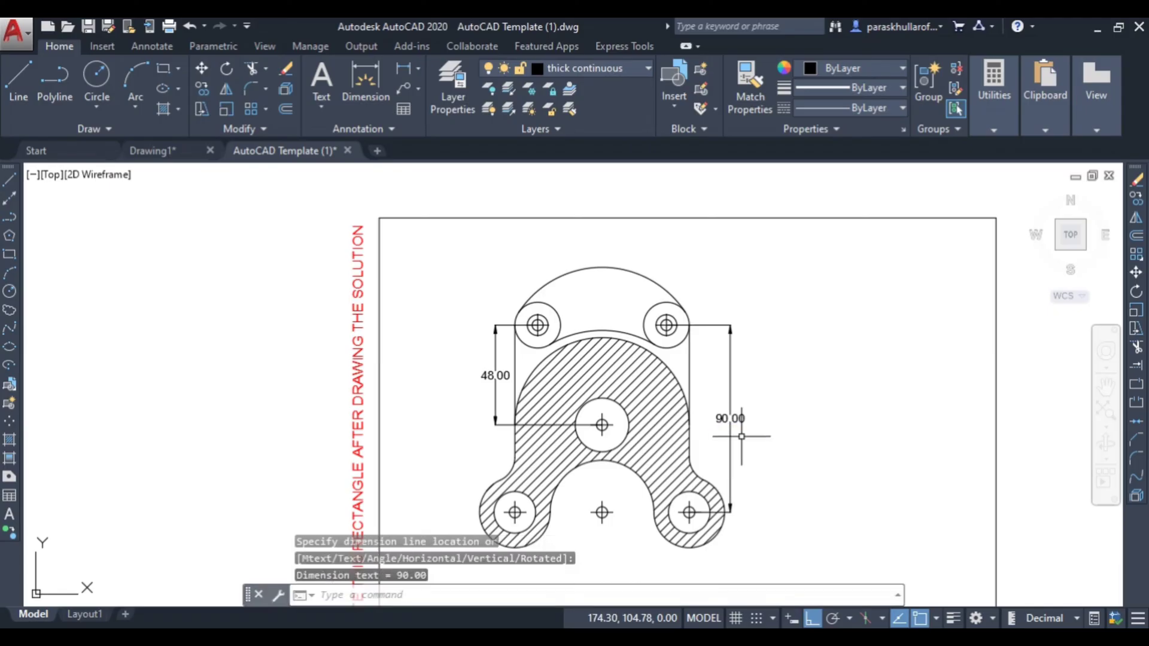
Add a horizontal linear dimension between the two upper hole centres, placed above the top arc
{"action": "right_click", "coordinate": [871, 351]}
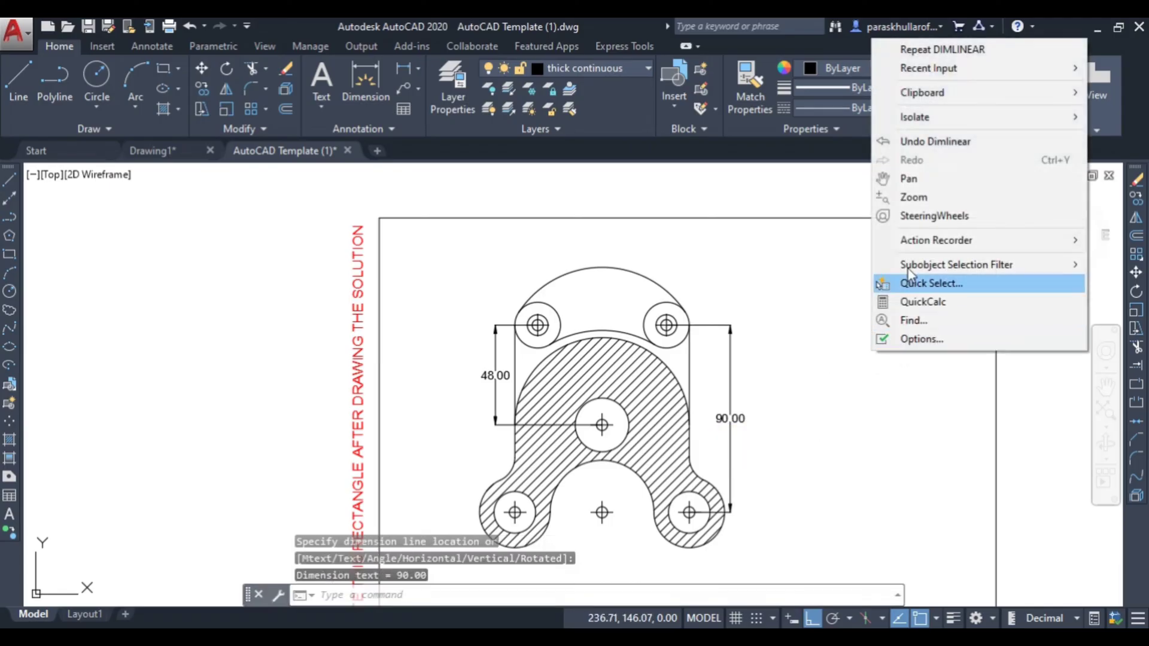
{"action": "left_click", "coordinate": [947, 50]}
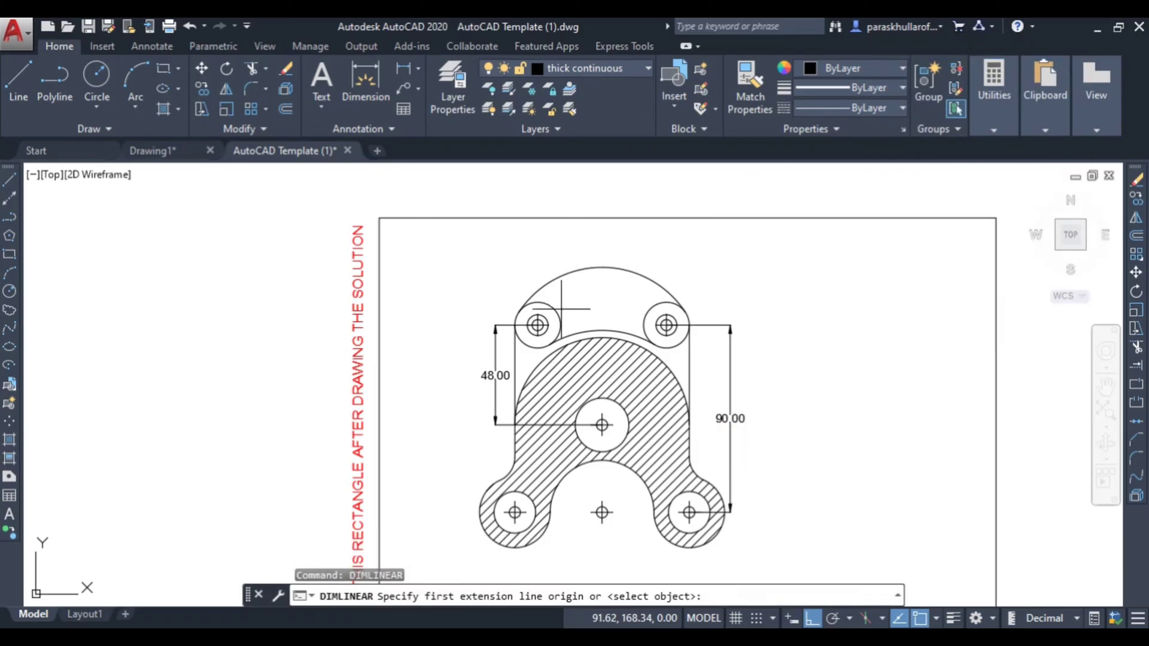
{"action": "left_click", "coordinate": [538, 325]}
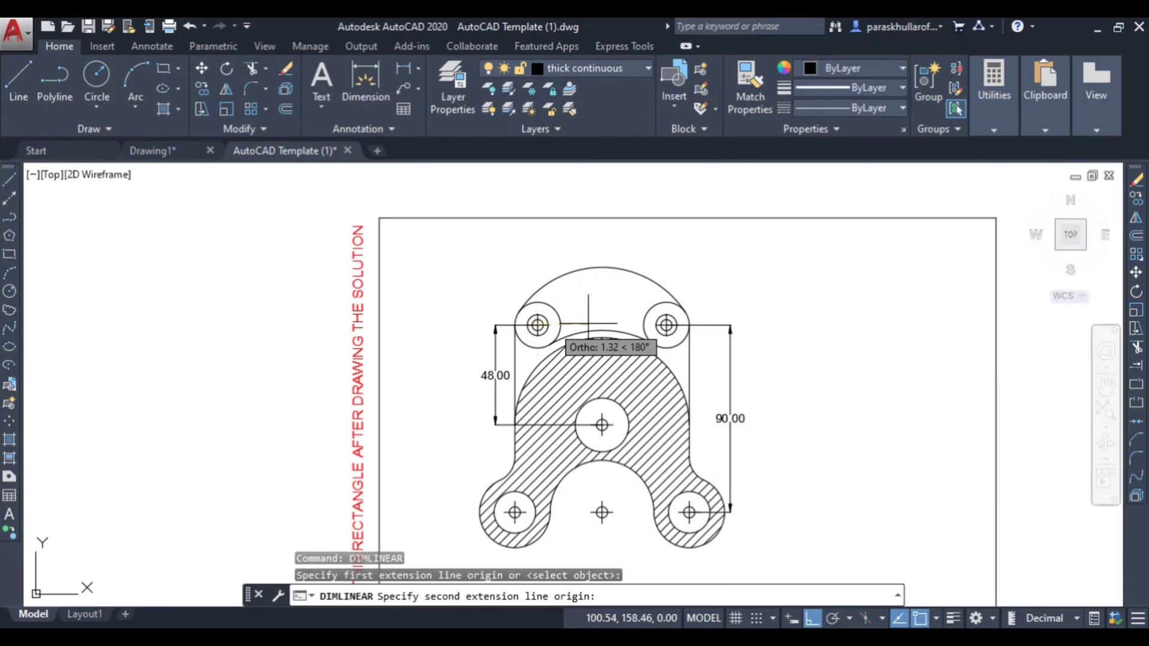
{"action": "left_click", "coordinate": [666, 325]}
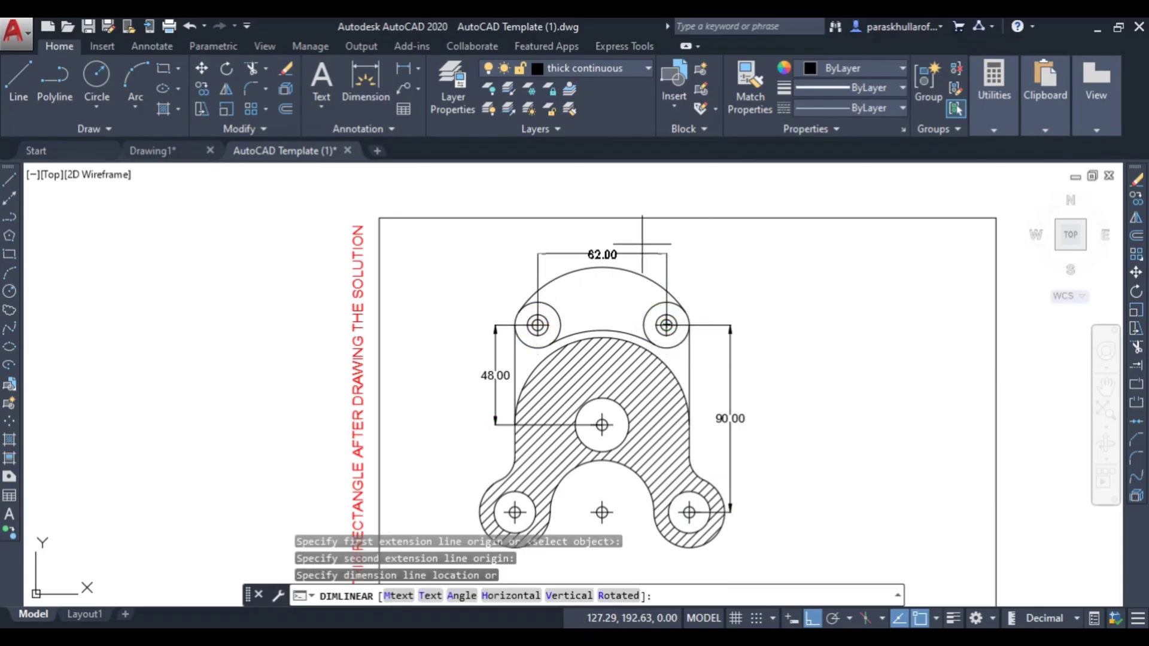
{"action": "left_click", "coordinate": [635, 252]}
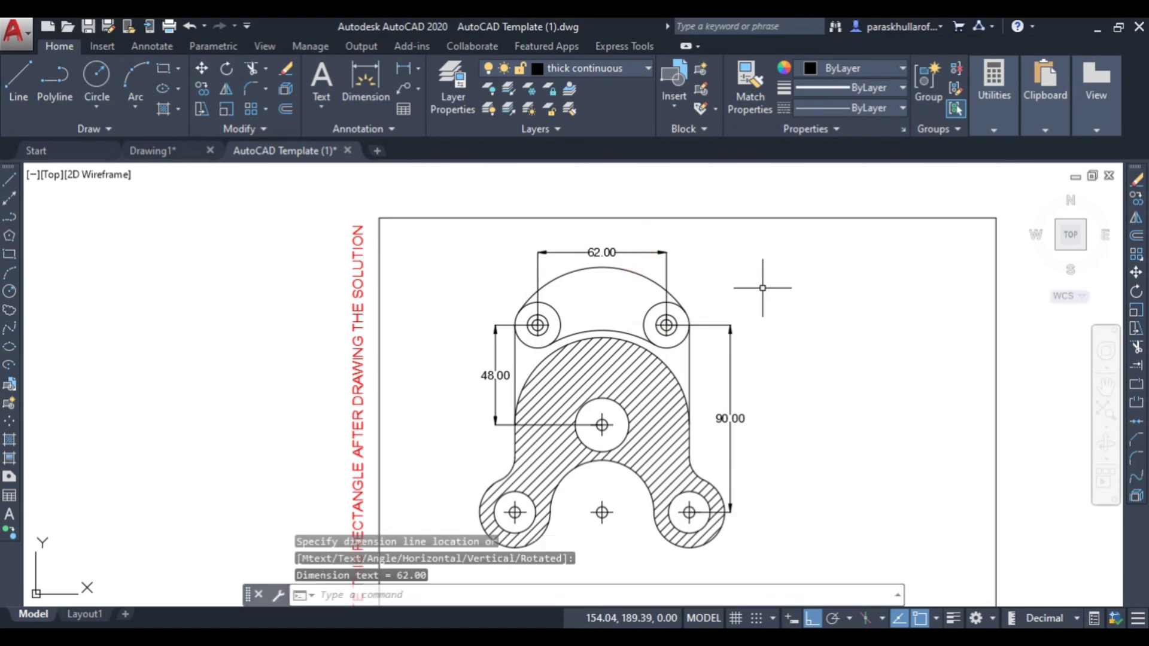
Add a horizontal linear dimension between the two lower hole centres, placed below the bracket
{"action": "right_click", "coordinate": [804, 282]}
{"action": "left_click", "coordinate": [838, 292]}
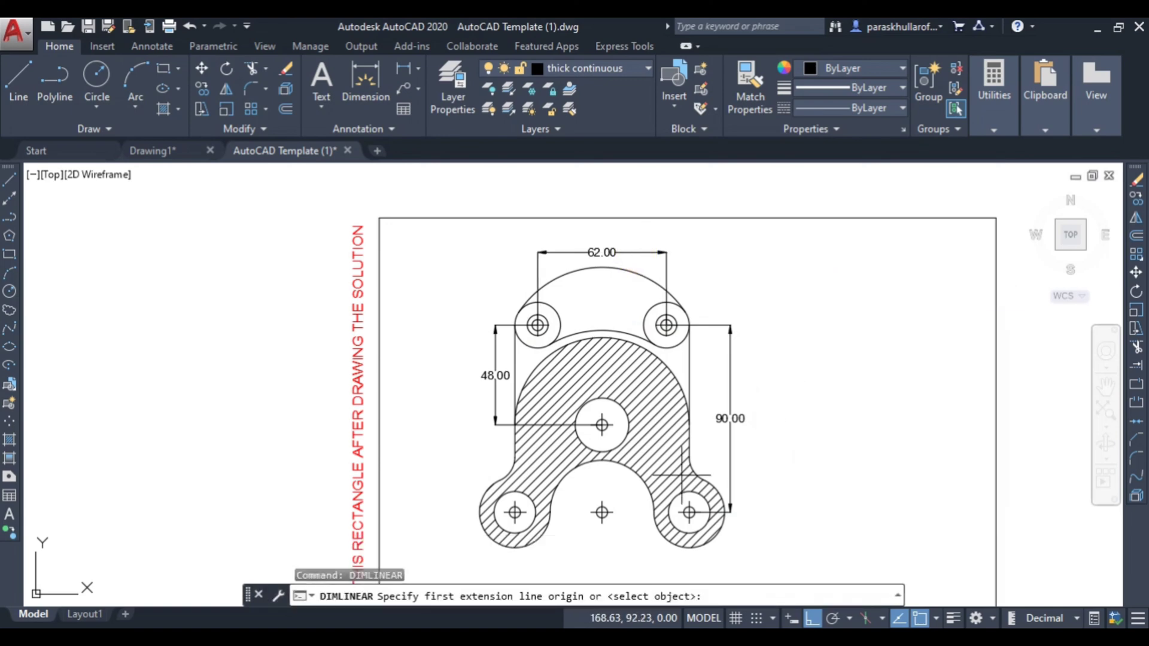
{"action": "left_click", "coordinate": [515, 512]}
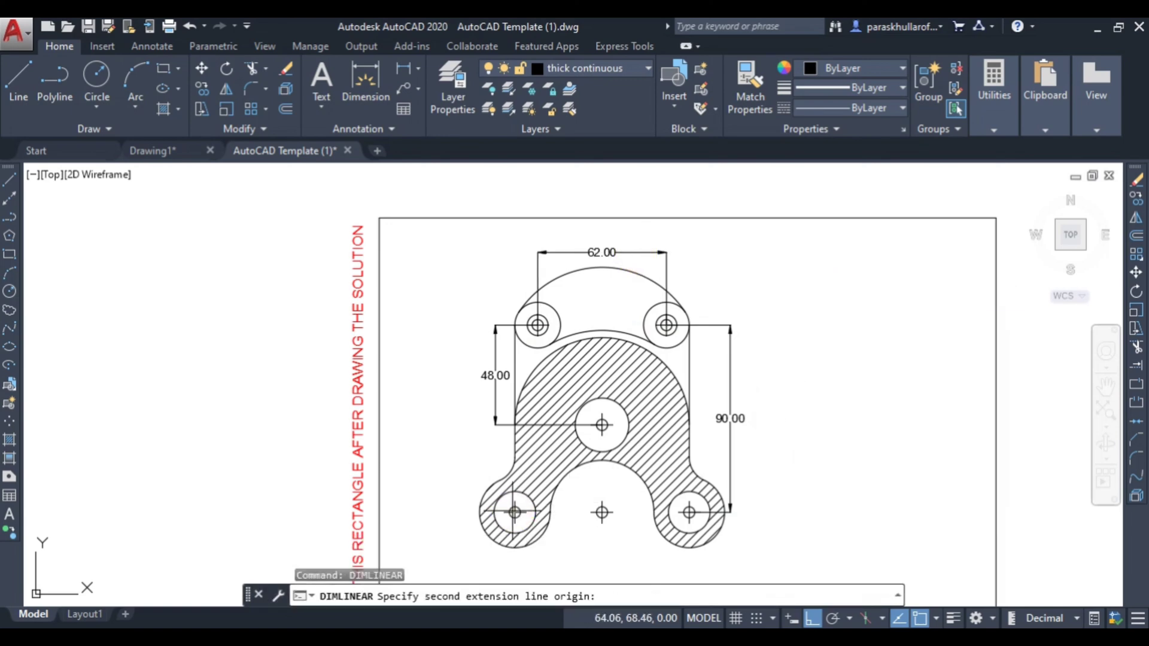
{"action": "left_click", "coordinate": [689, 513]}
{"action": "left_click", "coordinate": [653, 555]}
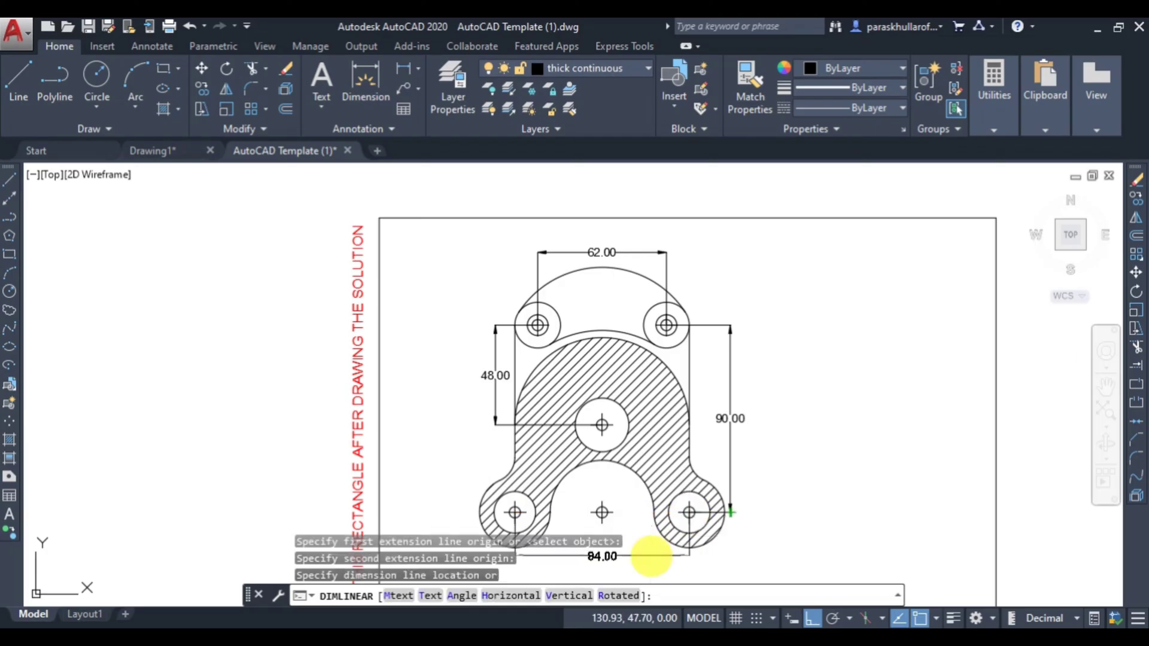
{"action": "middle_click_drag", "start_coordinate": [873, 381], "coordinate": [851, 352]}
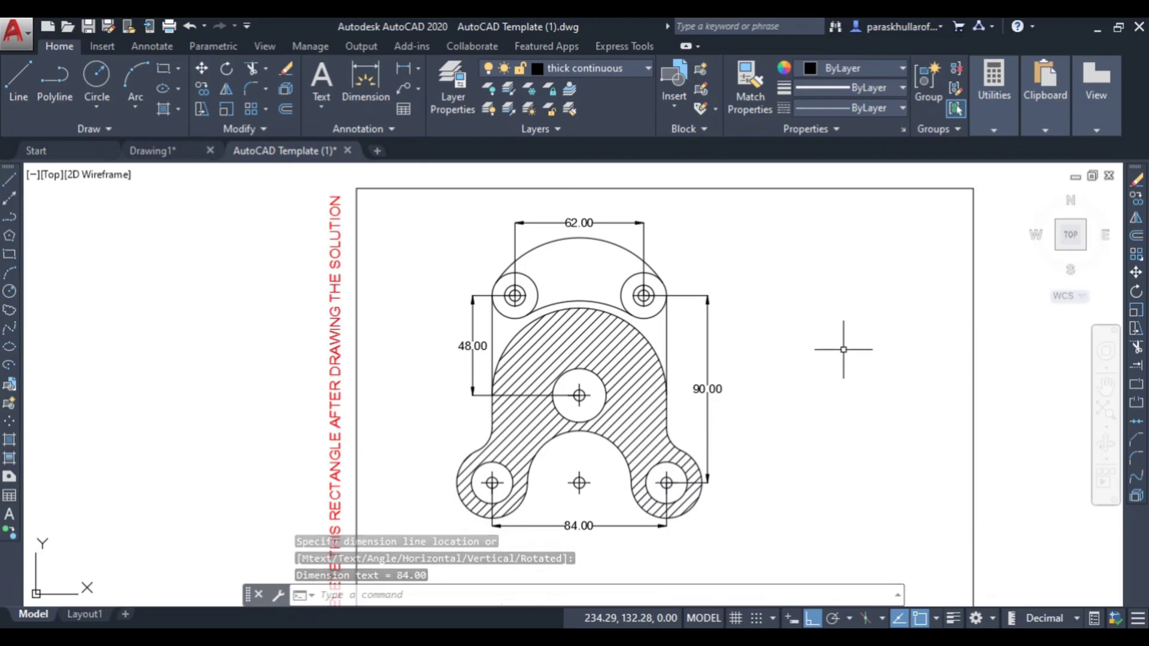
Add radius dimensions to the upper-left small hole and its surrounding outer circle, placed outside the bracket at upper left
{"action": "left_click", "coordinate": [418, 68]}
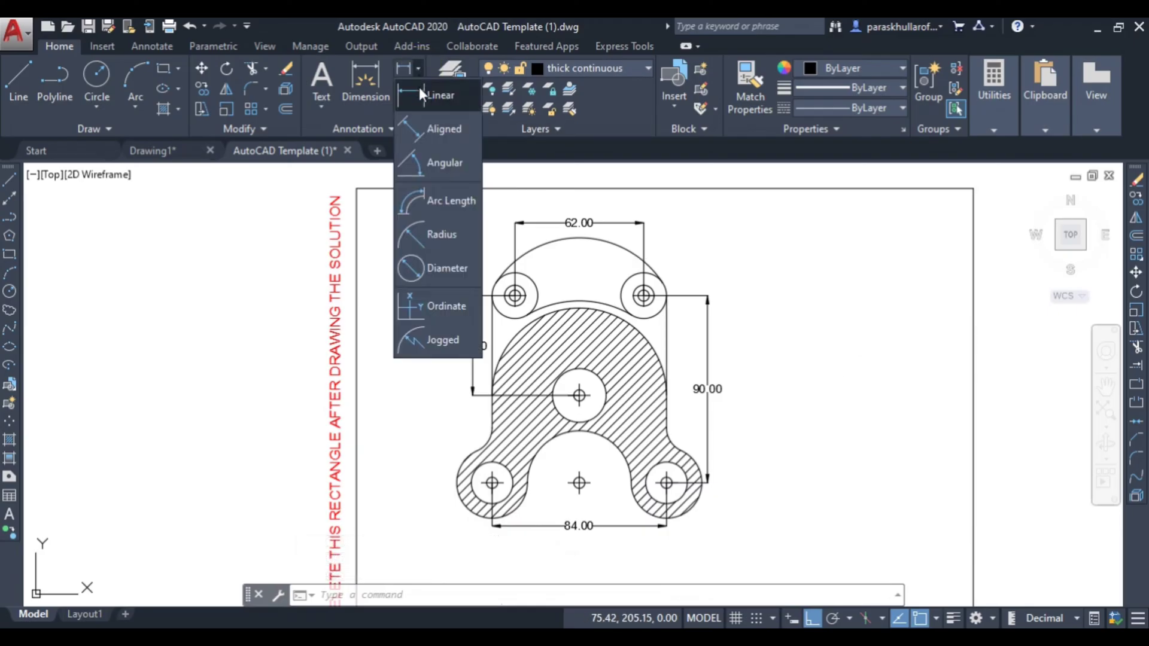
{"action": "left_click", "coordinate": [440, 236]}
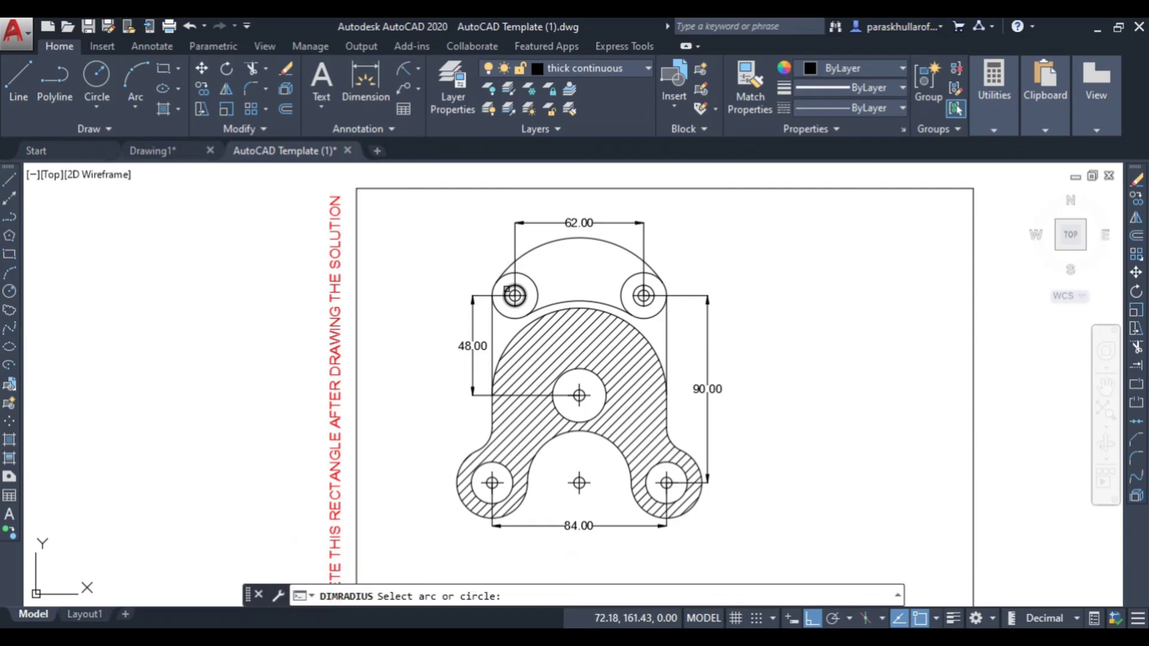
{"action": "left_click", "coordinate": [508, 291]}
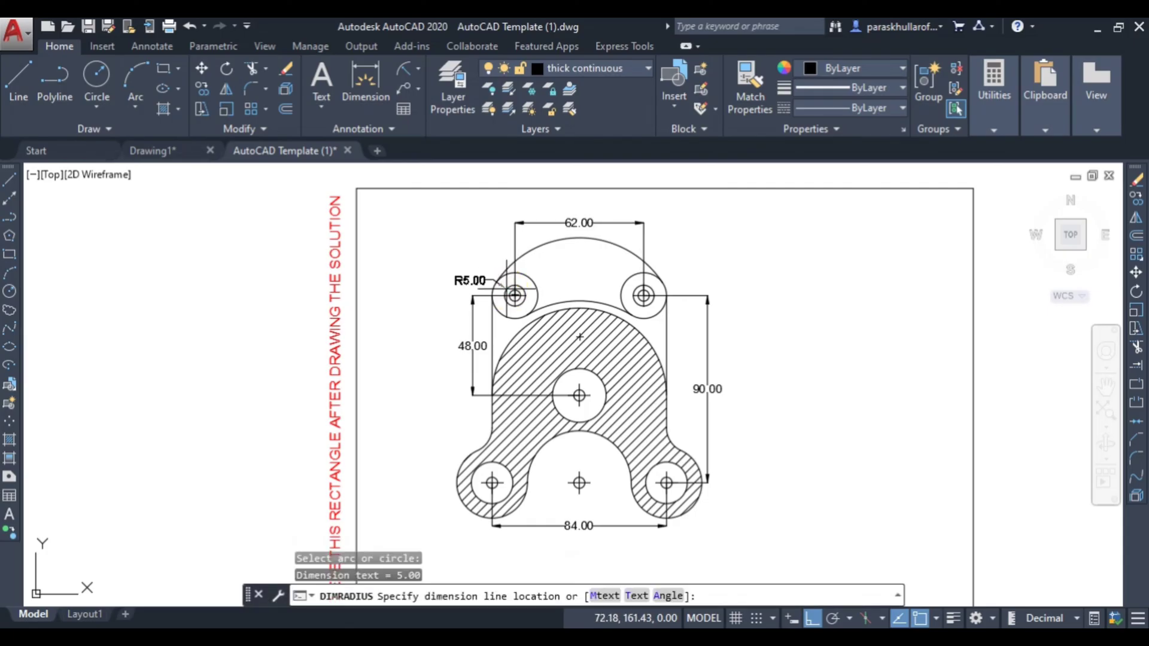
{"action": "left_click", "coordinate": [465, 268]}
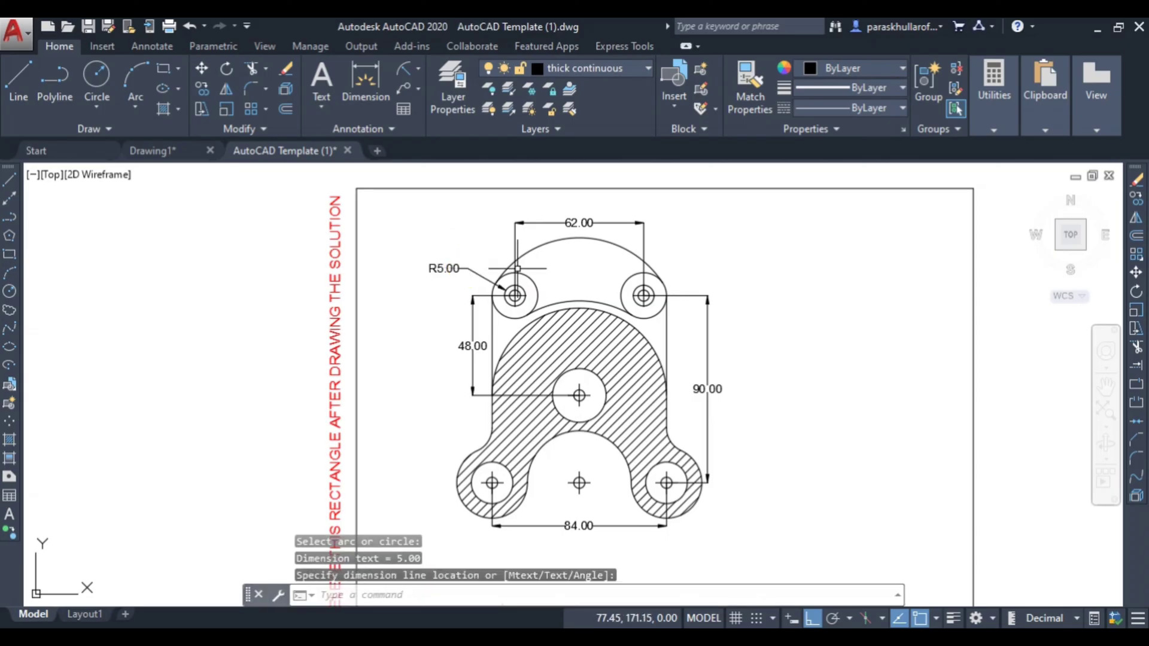
{"action": "right_click", "coordinate": [708, 223]}
{"action": "left_click", "coordinate": [737, 231]}
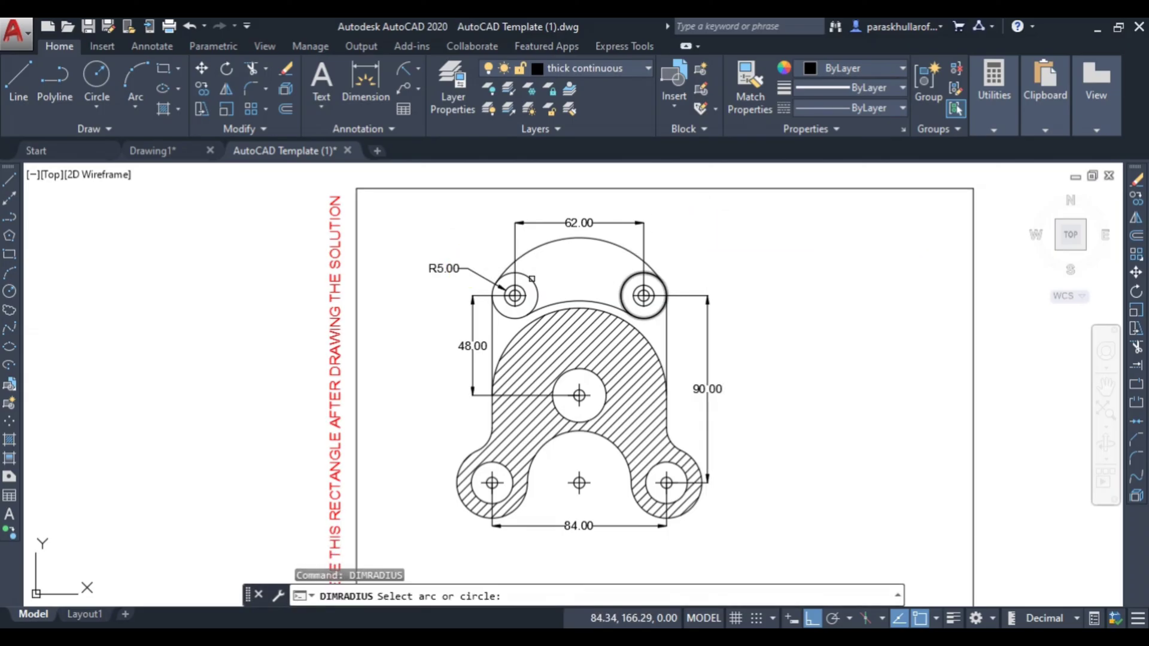
{"action": "left_click", "coordinate": [509, 277]}
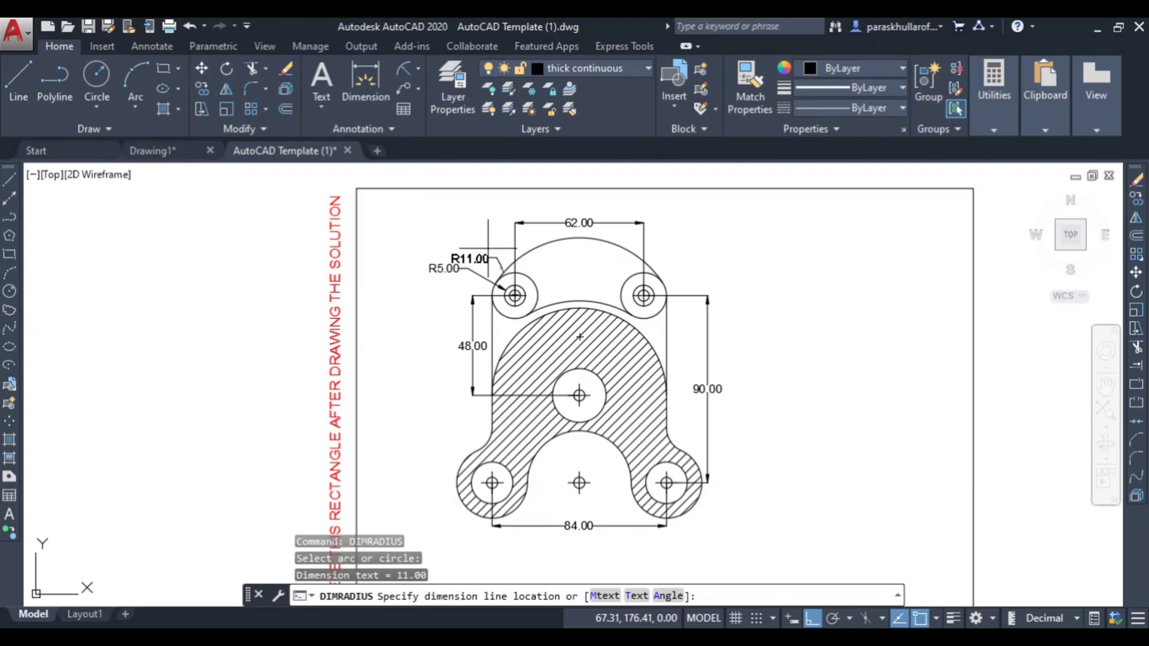
{"action": "left_click", "coordinate": [482, 248]}
Add radius dimensions to the bracket's top outer arc and to the thin arc just above the hatched body
{"action": "right_click", "coordinate": [729, 220]}
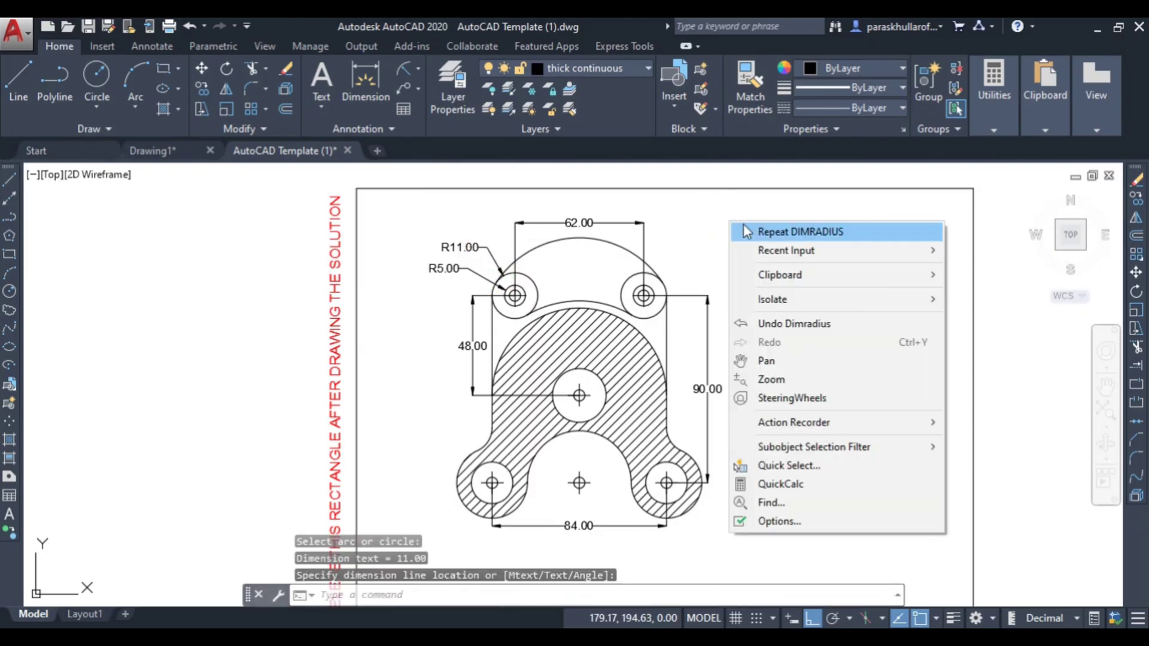
{"action": "left_click", "coordinate": [760, 226]}
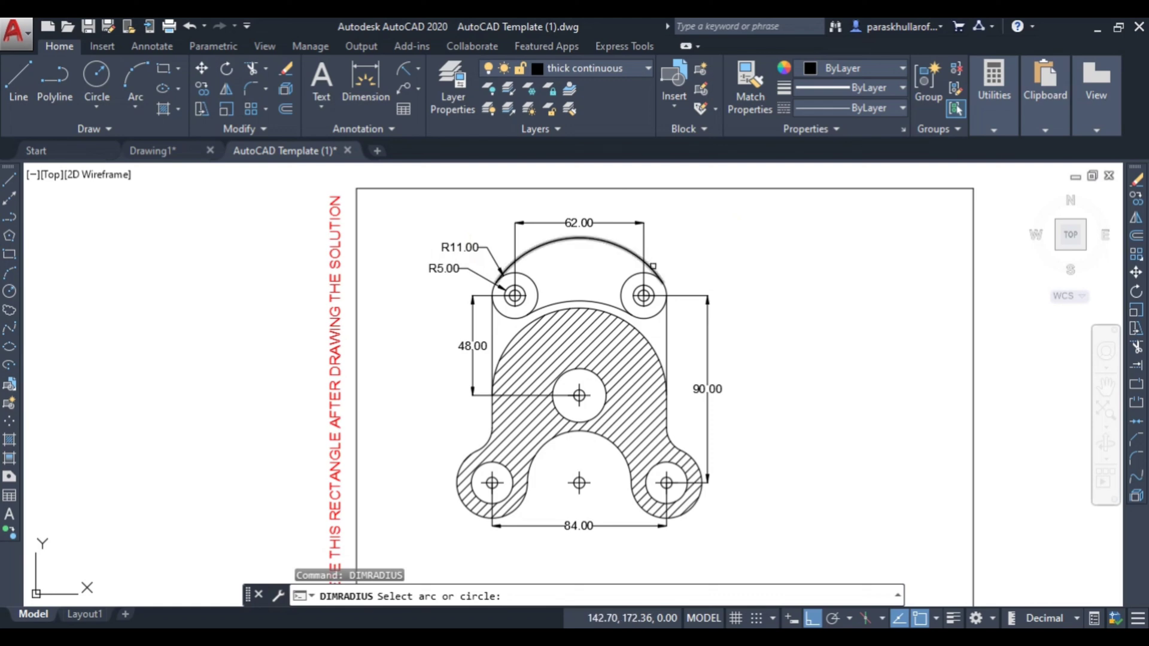
{"action": "left_click", "coordinate": [653, 264]}
{"action": "left_click", "coordinate": [675, 240]}
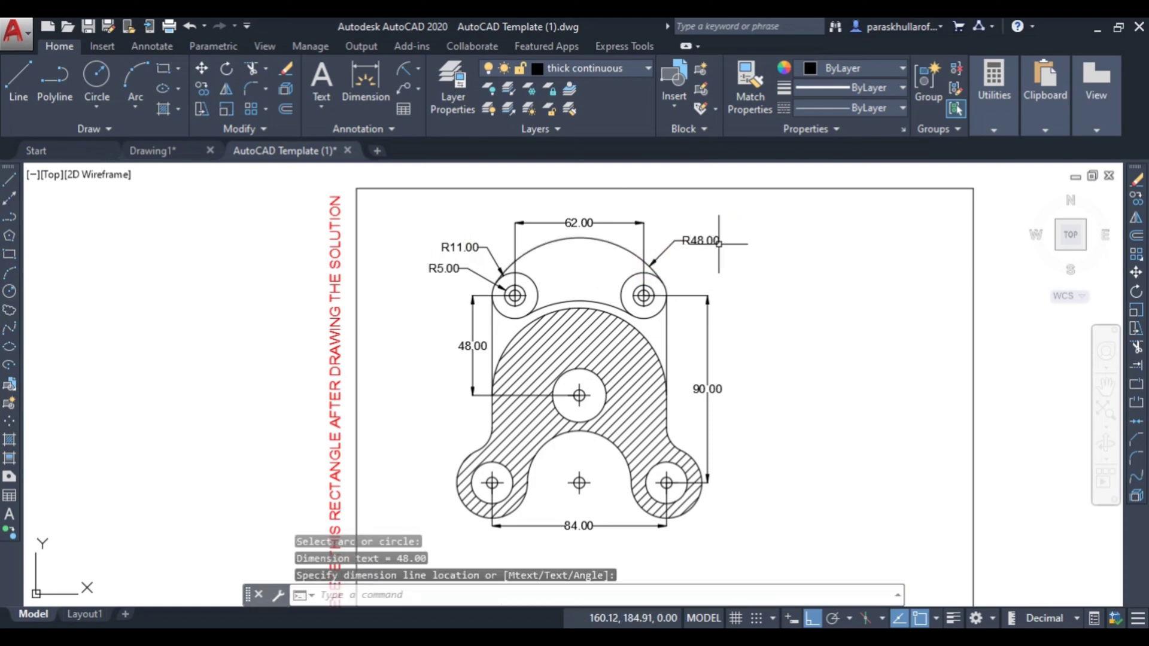
{"action": "right_click", "coordinate": [801, 248]}
{"action": "left_click", "coordinate": [806, 257]}
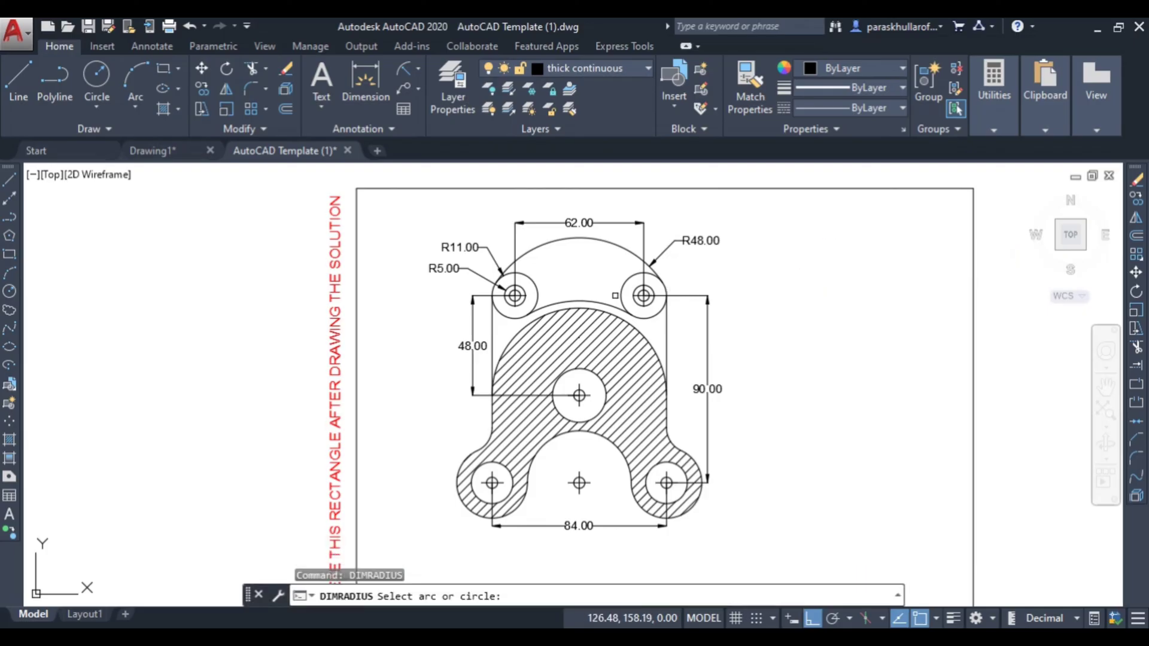
{"action": "left_click", "coordinate": [595, 301]}
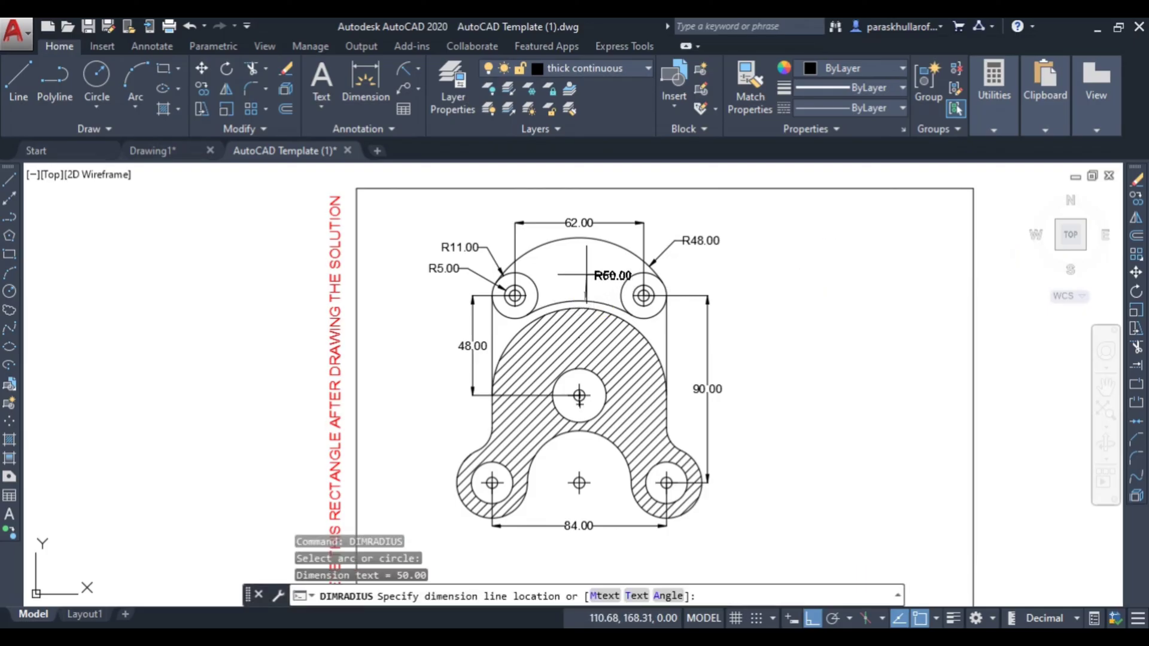
{"action": "left_click", "coordinate": [594, 266]}
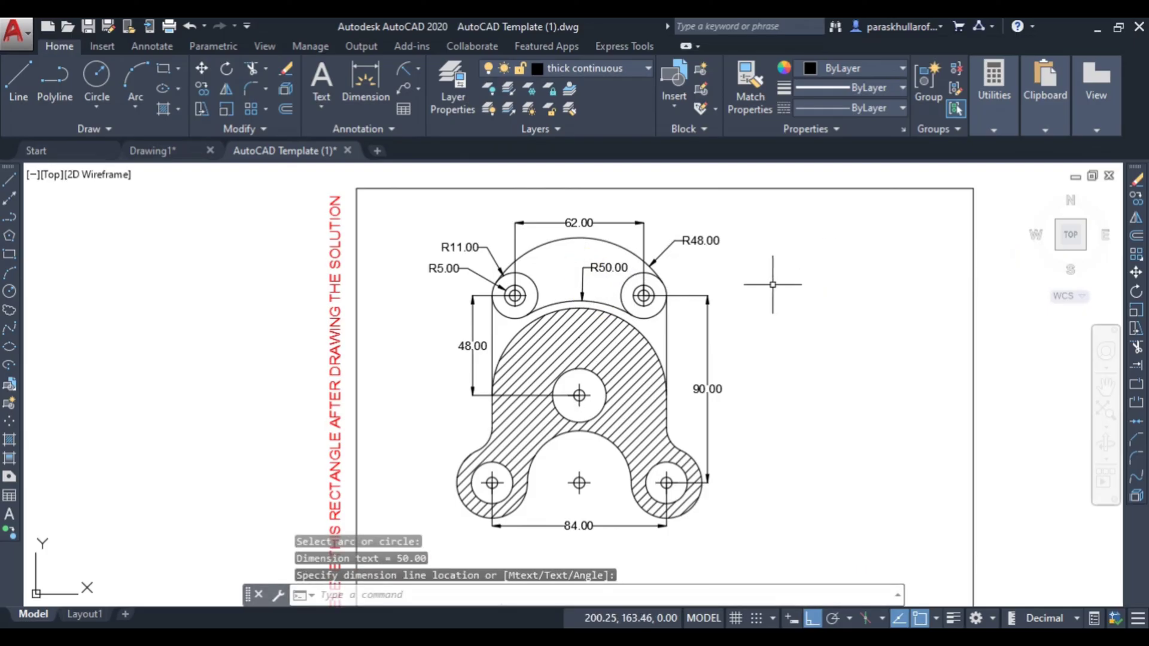
Add radius dimensions to the left fillet above the lower-left lobe and to the bottom cutout arc
{"action": "right_click", "coordinate": [820, 319]}
{"action": "left_click", "coordinate": [821, 329]}
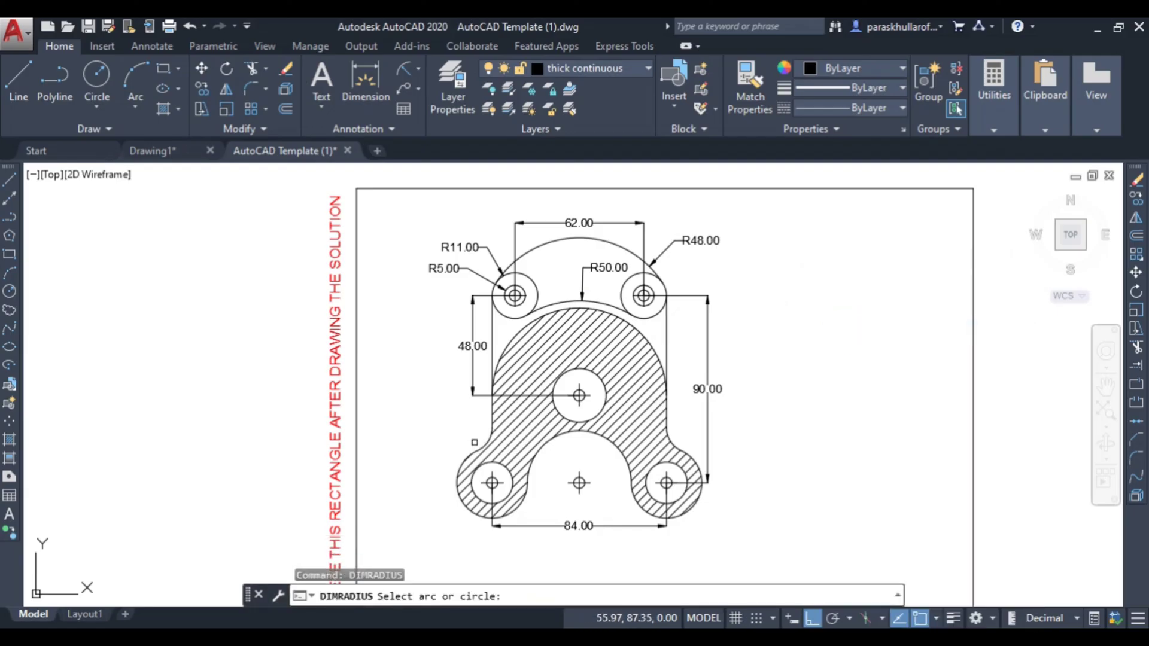
{"action": "left_click", "coordinate": [486, 443]}
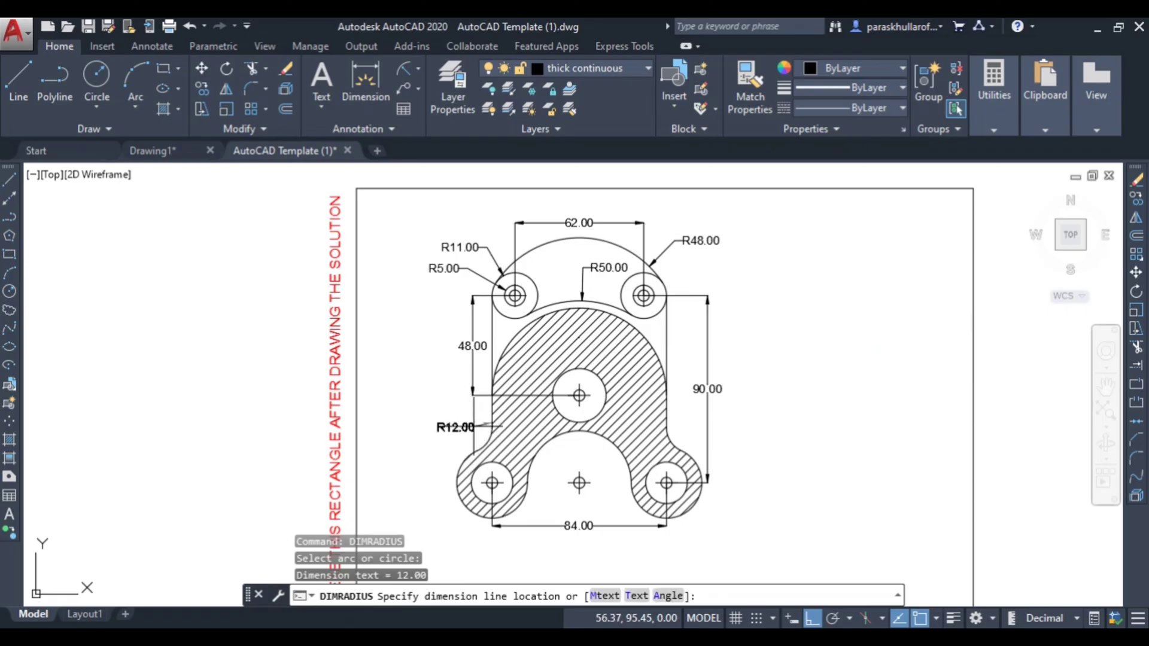
{"action": "left_click", "coordinate": [509, 428]}
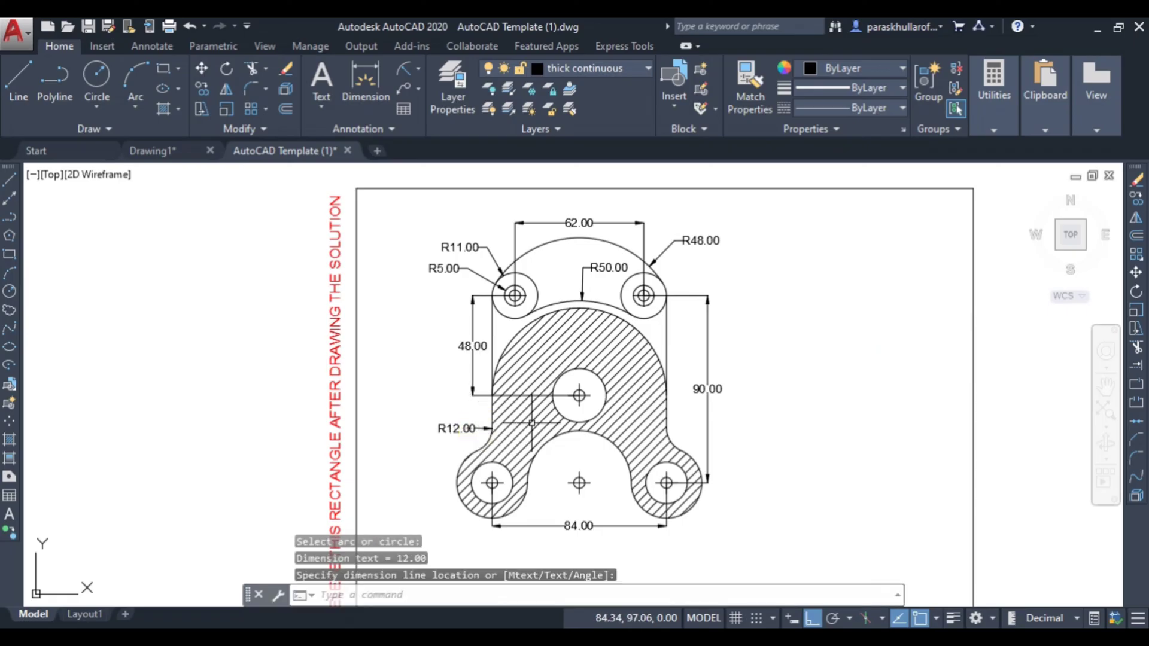
{"action": "right_click", "coordinate": [816, 312]}
{"action": "left_click", "coordinate": [835, 325]}
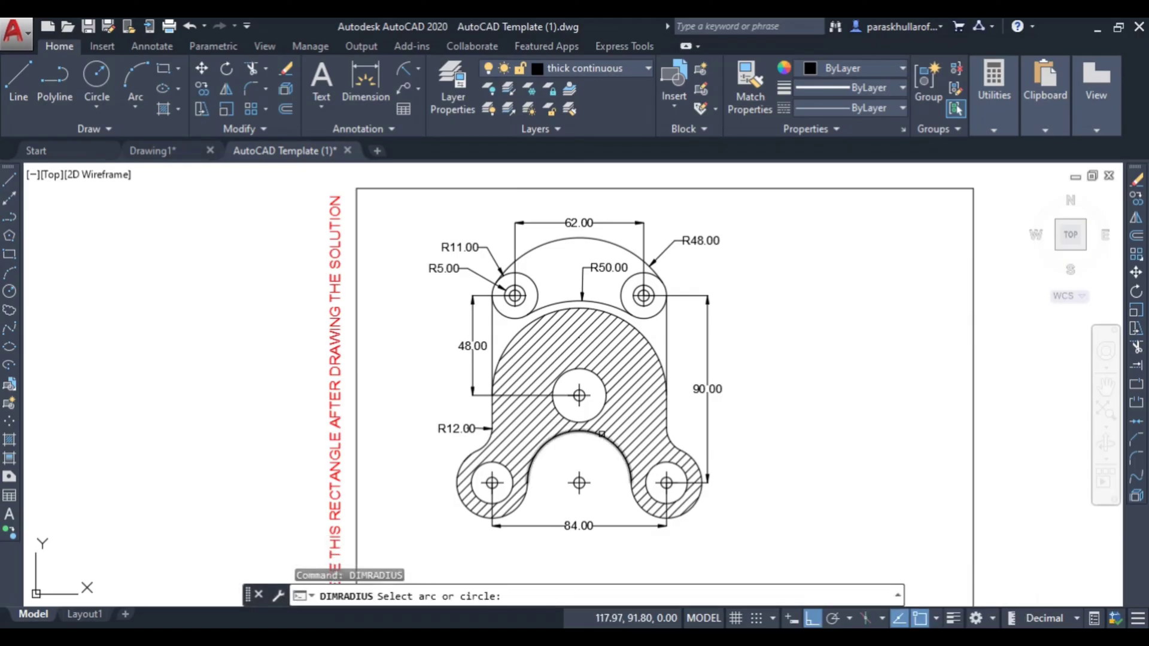
{"action": "left_click", "coordinate": [601, 434]}
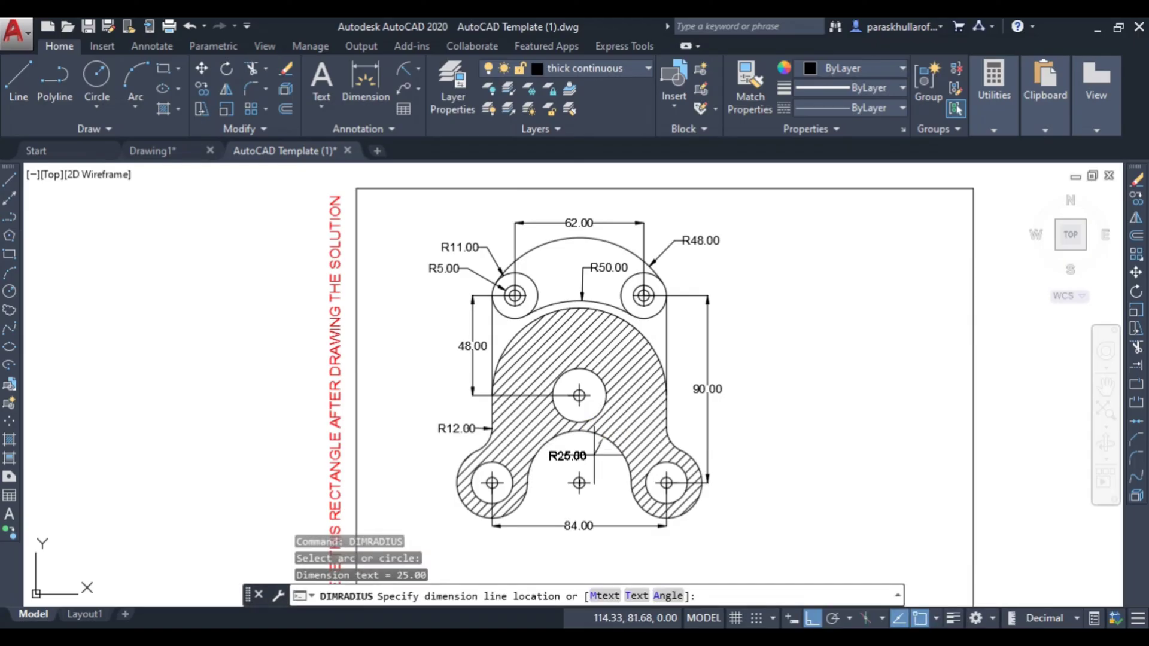
{"action": "left_click", "coordinate": [594, 456]}
Add radius dimensions to the lower-left hole and its outer lobe arc, placed left of the bracket
{"action": "right_click", "coordinate": [814, 346]}
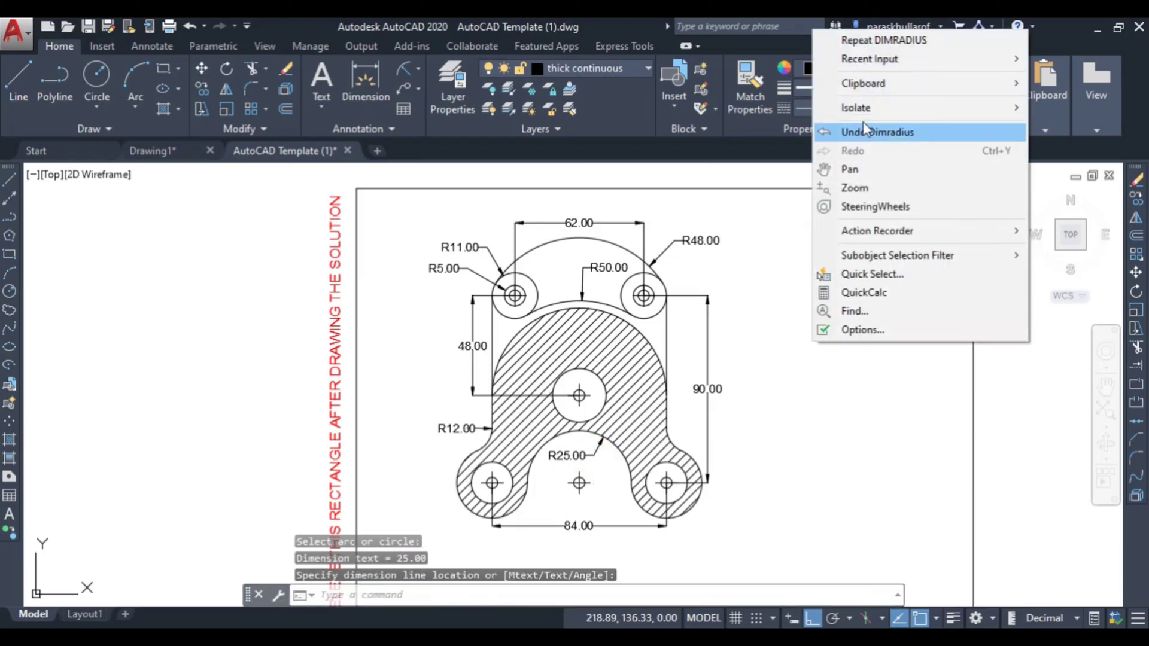
{"action": "left_click", "coordinate": [868, 40]}
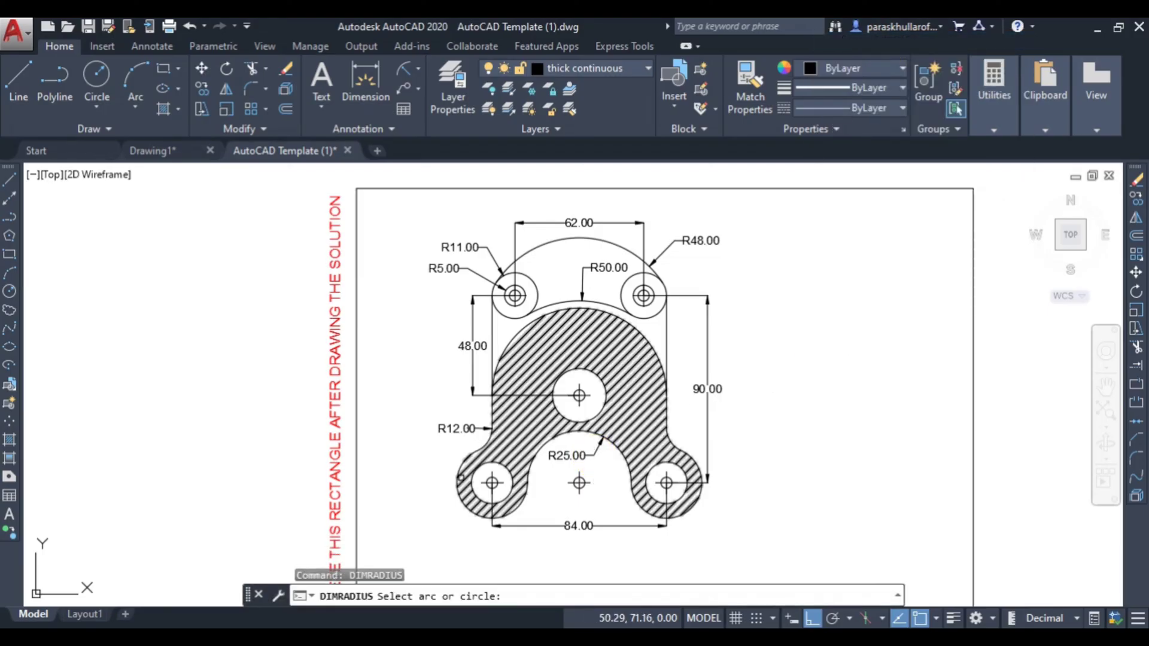
{"action": "left_click", "coordinate": [476, 479]}
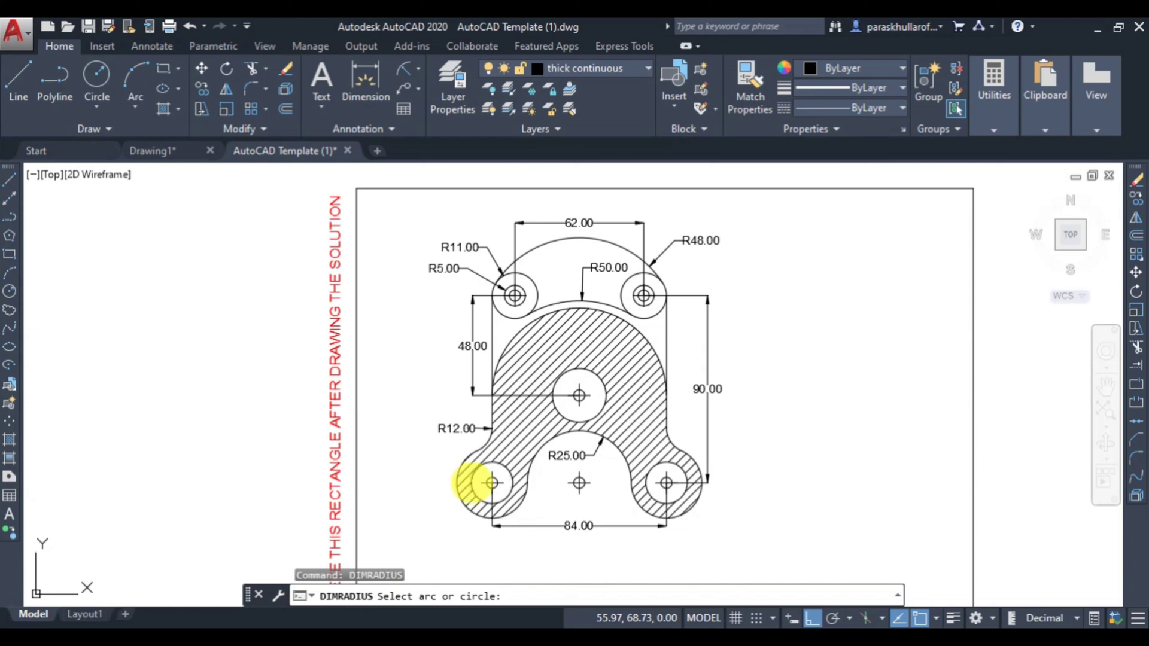
{"action": "left_click", "coordinate": [436, 461]}
{"action": "right_click", "coordinate": [802, 324]}
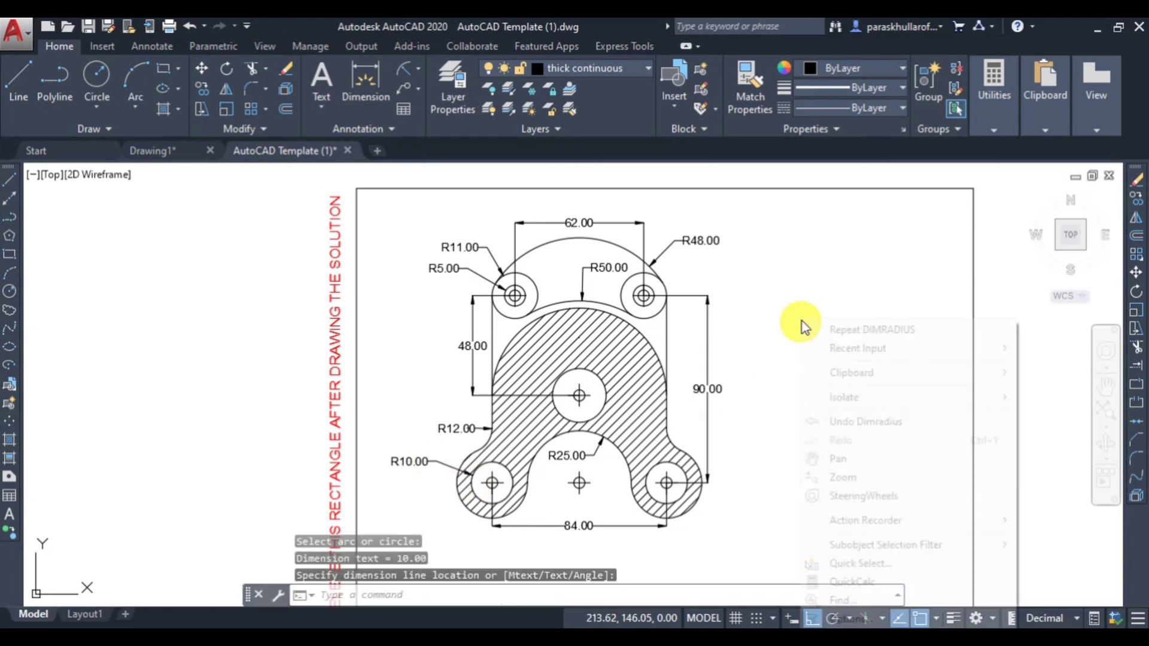
{"action": "left_click", "coordinate": [825, 329]}
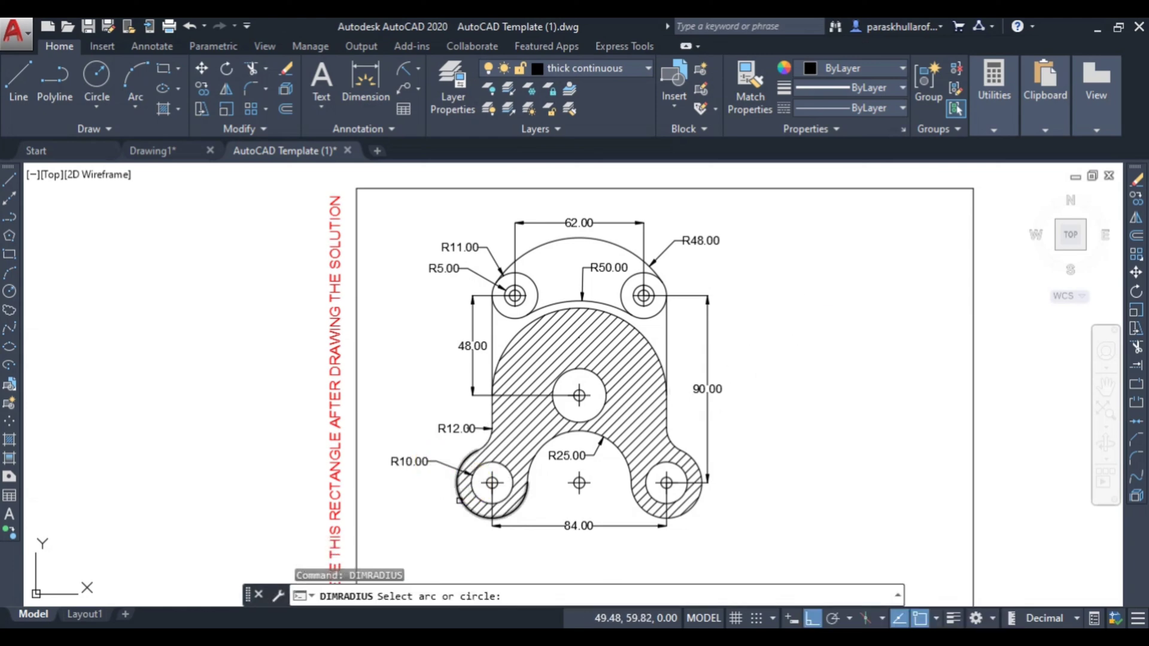
{"action": "left_click", "coordinate": [459, 501]}
{"action": "left_click", "coordinate": [440, 502]}
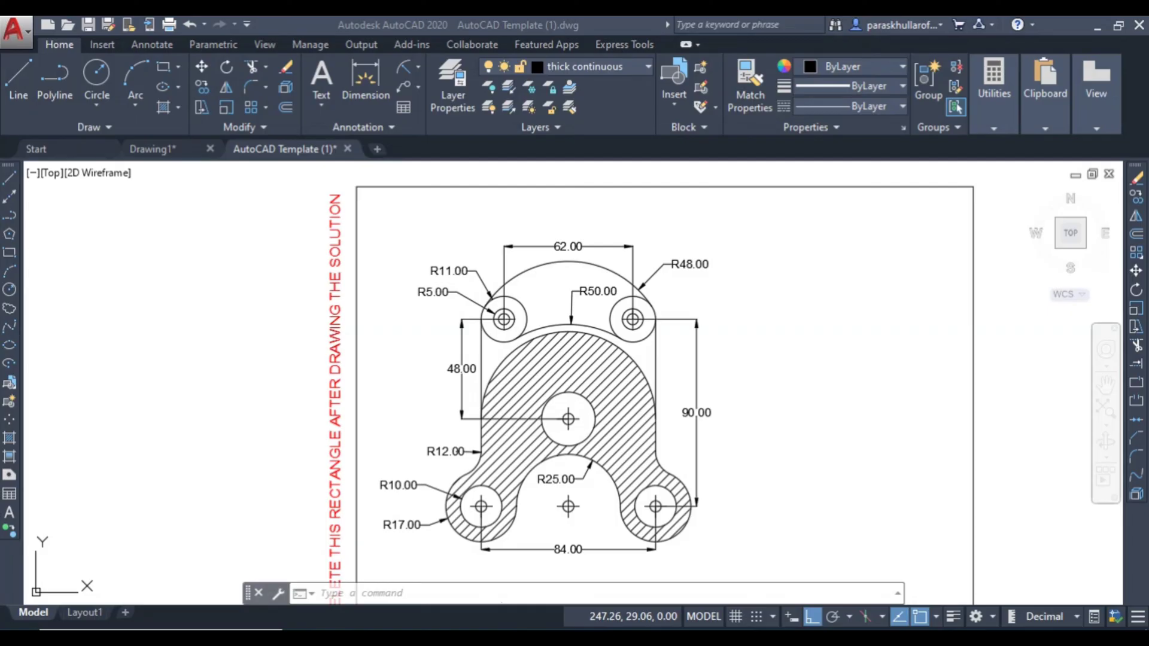
Turn on lineweight display and open Layout1 to check how the bracket sits on the sheet
{"action": "left_click", "coordinate": [953, 623]}
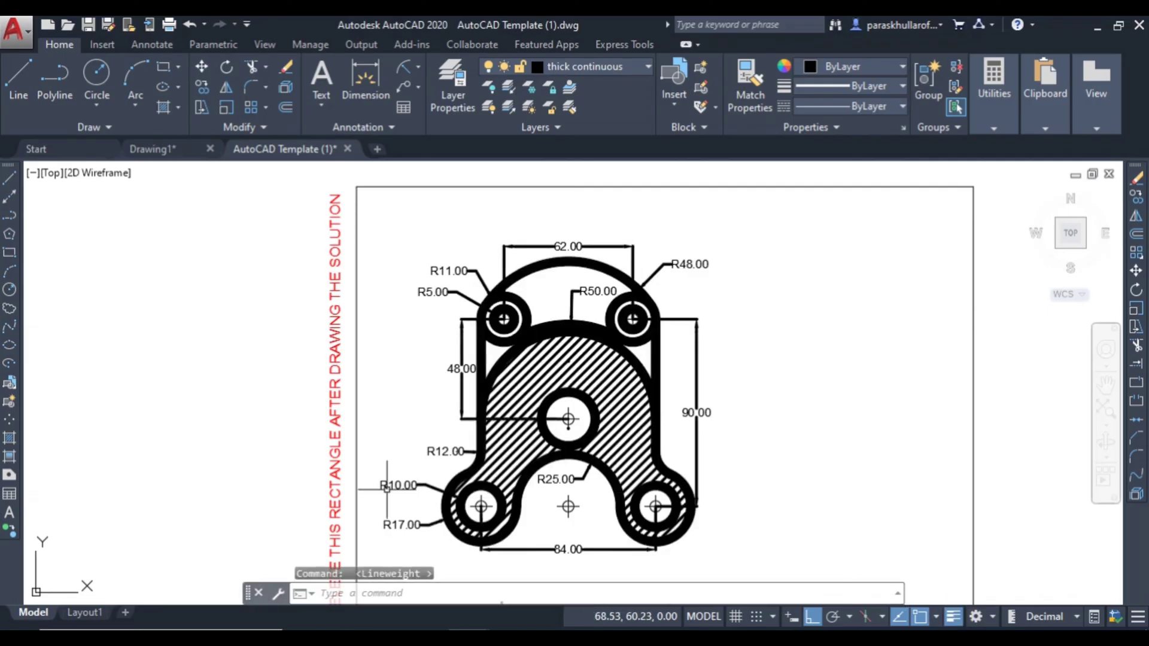
{"action": "left_click", "coordinate": [85, 613]}
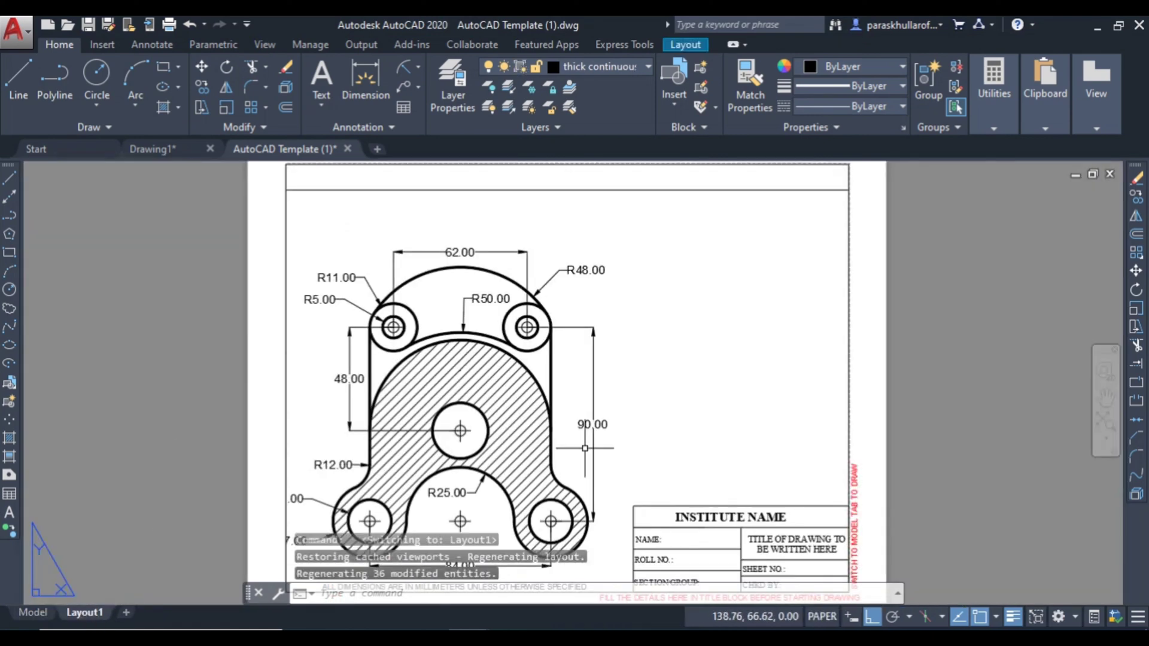
{"action": "middle_click_drag", "start_coordinate": [589, 448], "coordinate": [659, 395]}
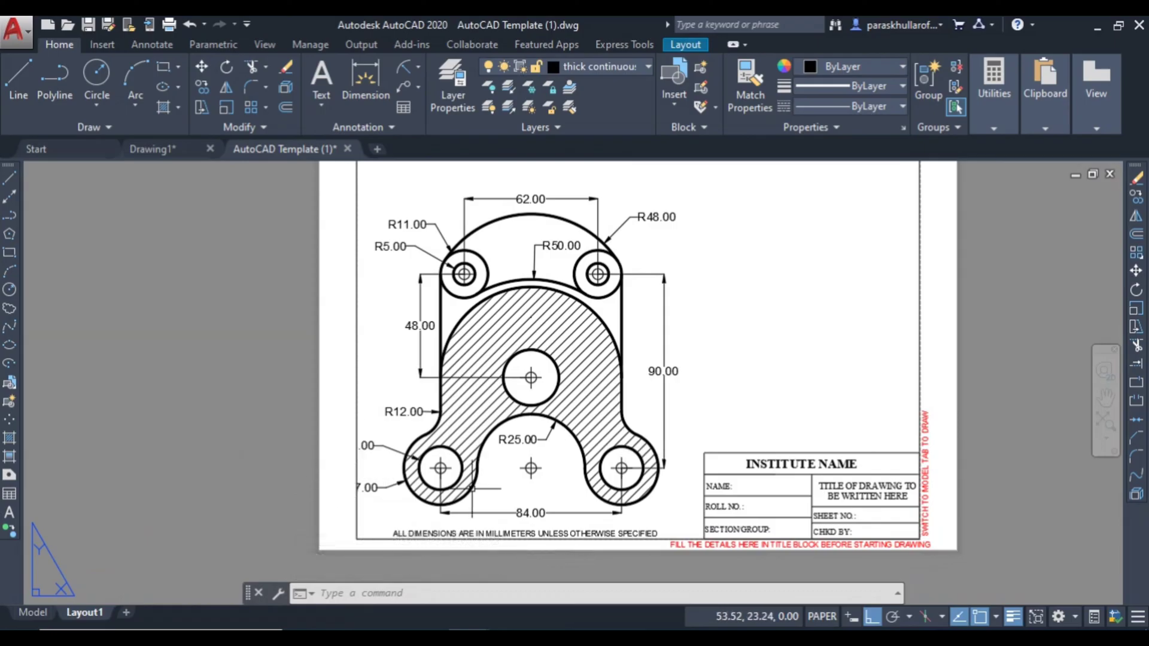
Move the entire dimensioned bracket up and to the right inside the model-space frame and return to Layout1
{"action": "left_click", "coordinate": [33, 613]}
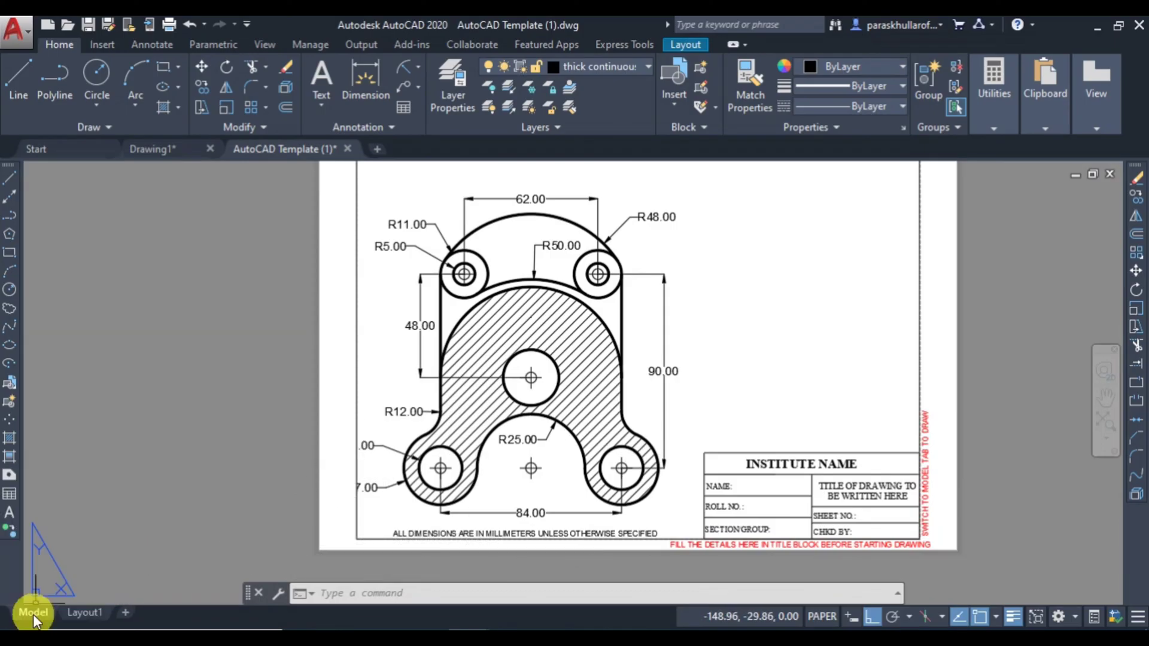
{"action": "scroll", "coordinate": [467, 311], "scroll_direction": "down", "scroll_amount": 2}
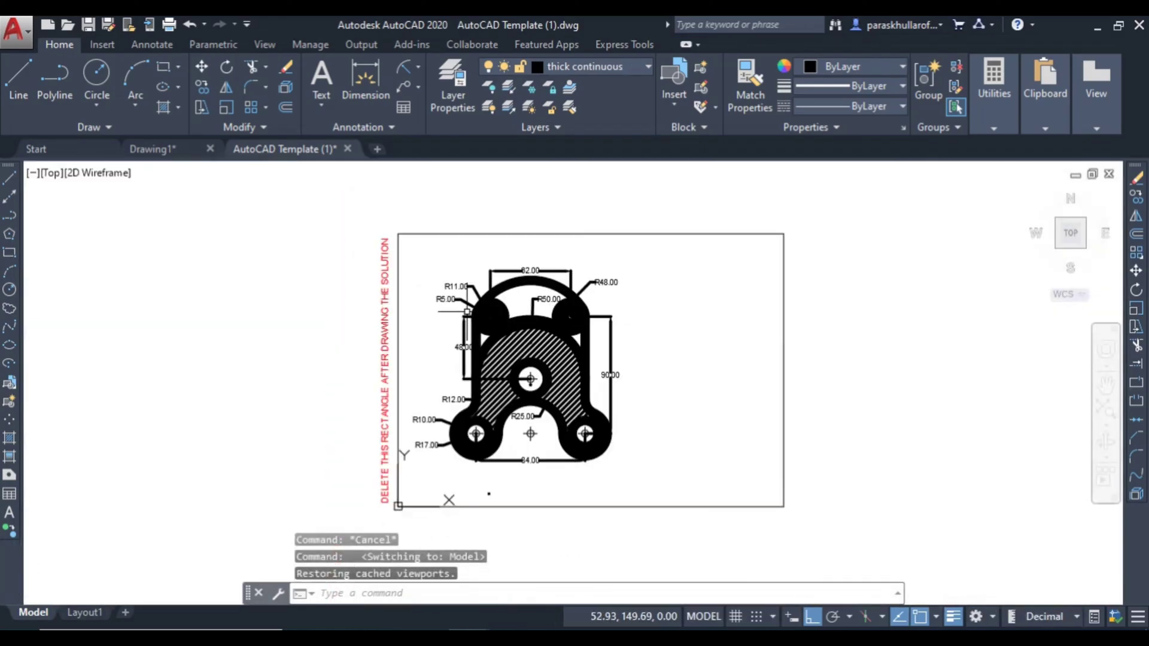
{"action": "left_click", "coordinate": [405, 241]}
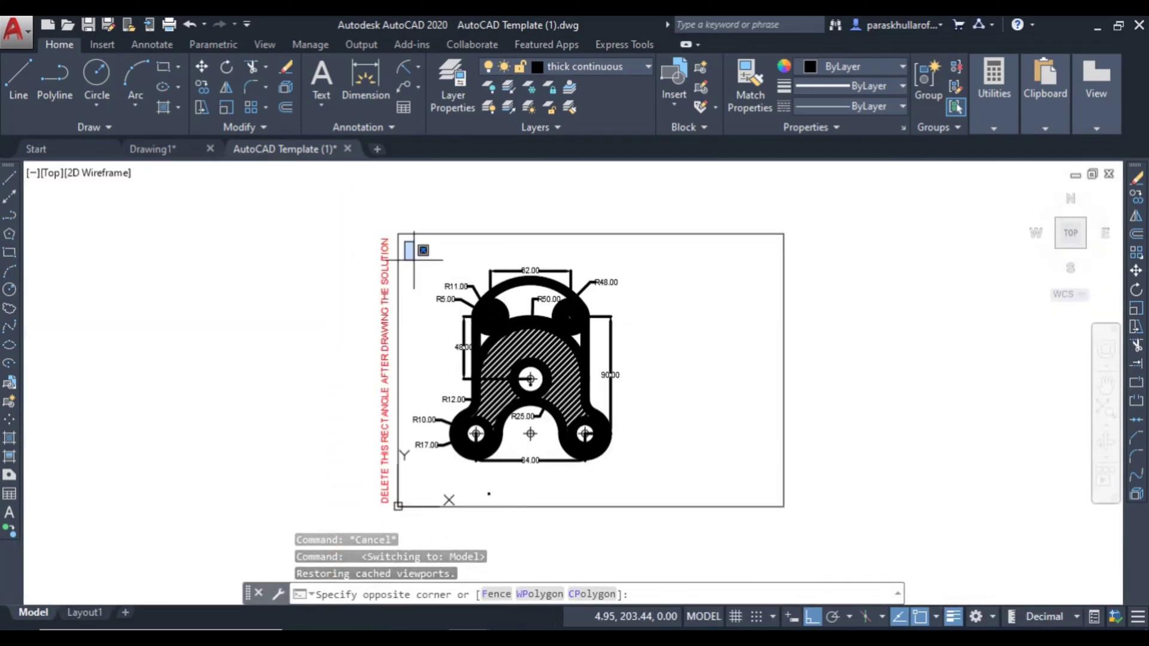
{"action": "left_click", "coordinate": [657, 490]}
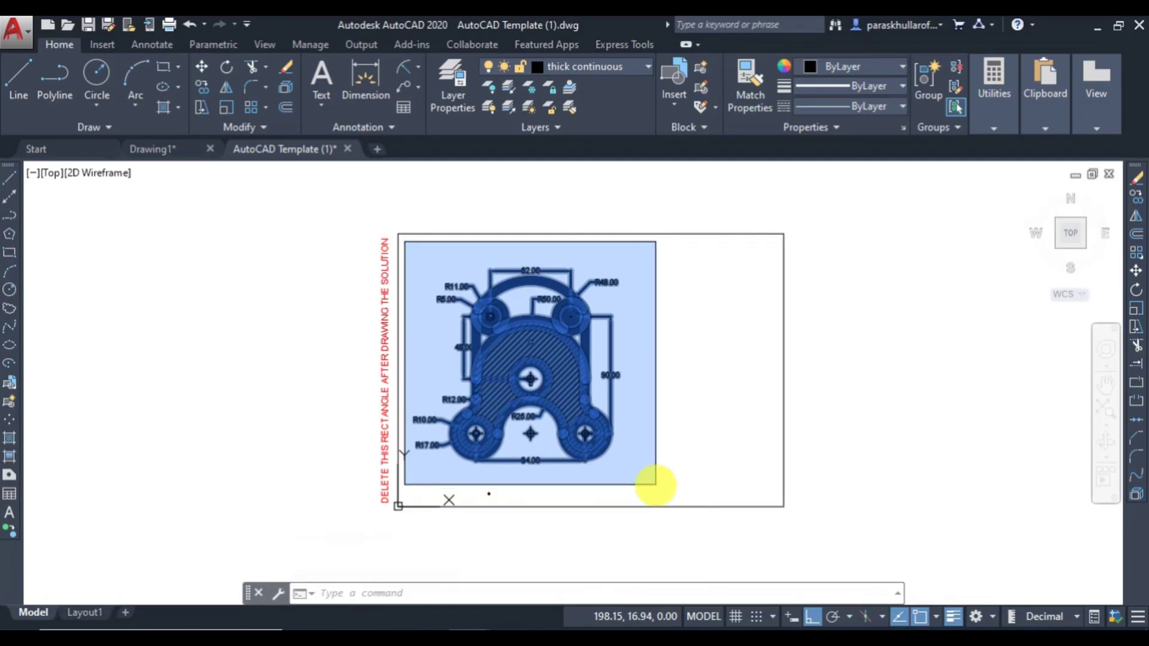
{"action": "left_click", "coordinate": [201, 67]}
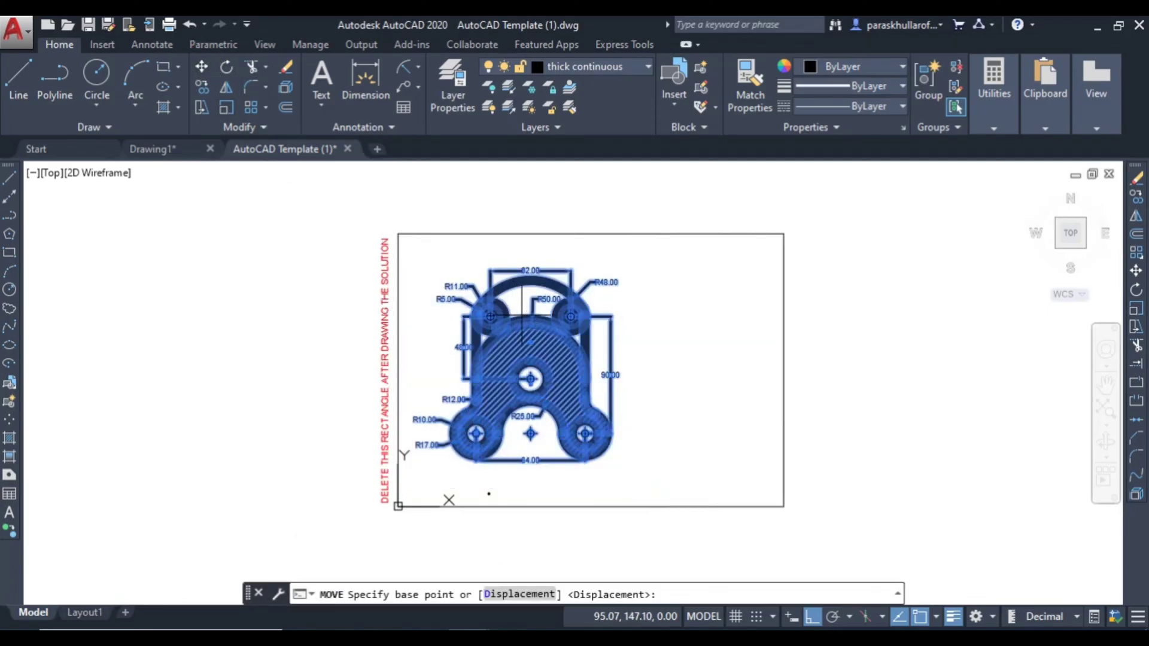
{"action": "left_click", "coordinate": [541, 293]}
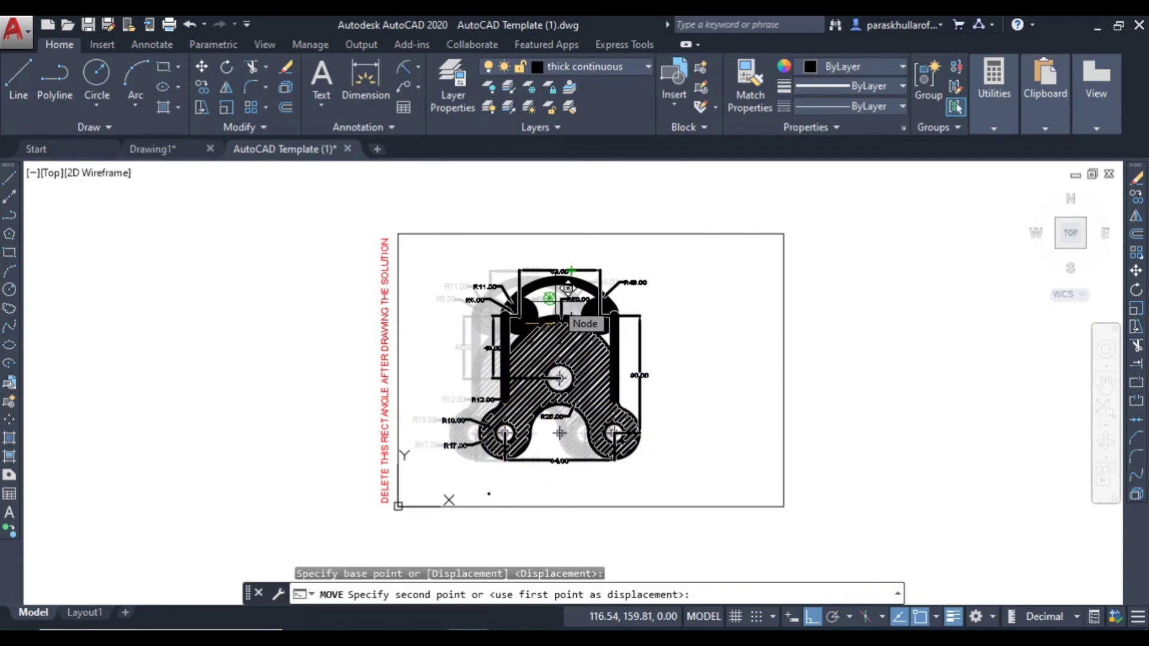
{"action": "left_click", "coordinate": [563, 268]}
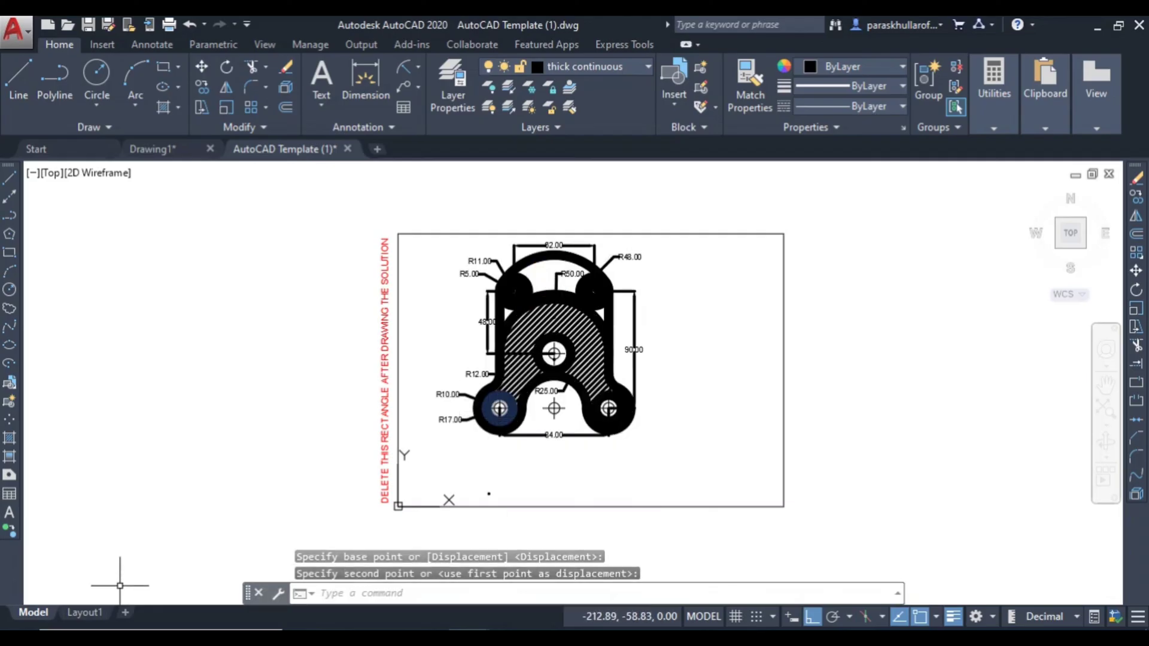
{"action": "left_click", "coordinate": [85, 613]}
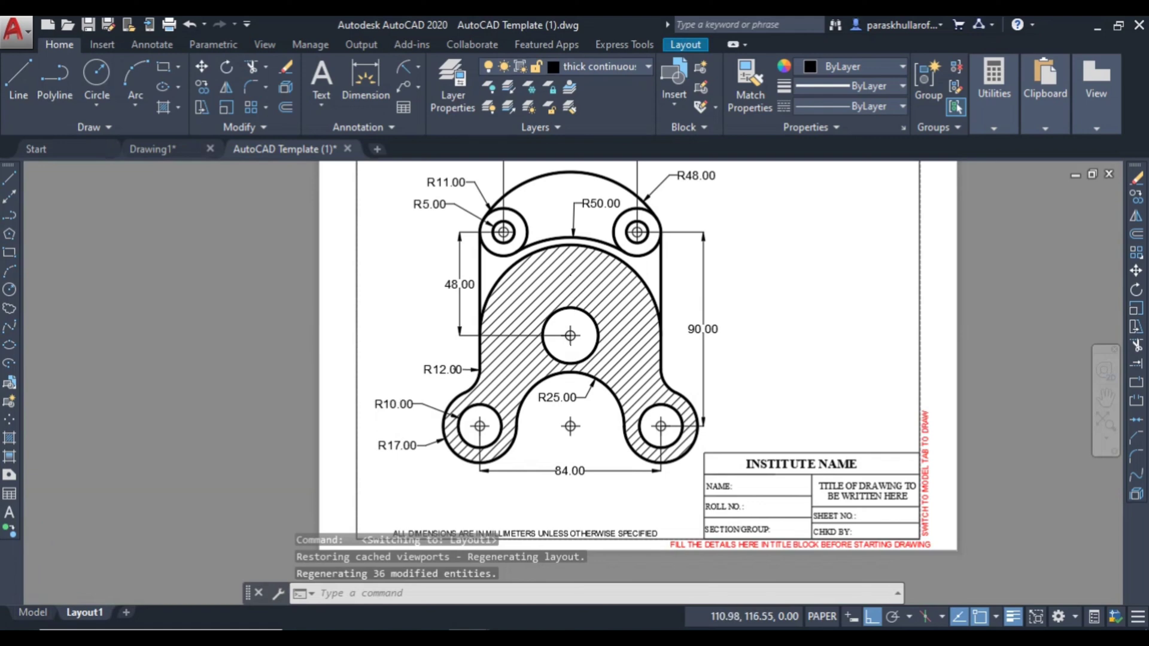
{"action": "scroll", "coordinate": [596, 287], "scroll_direction": "down", "scroll_amount": 2}
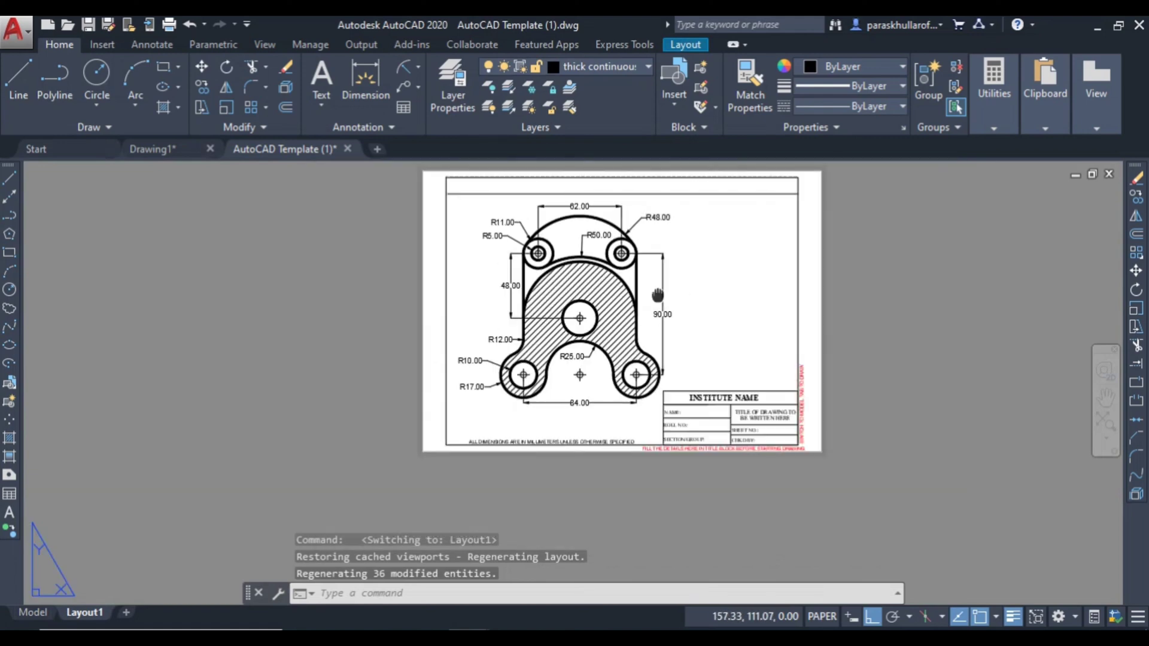
{"action": "scroll", "coordinate": [709, 200], "scroll_direction": "up", "scroll_amount": 2}
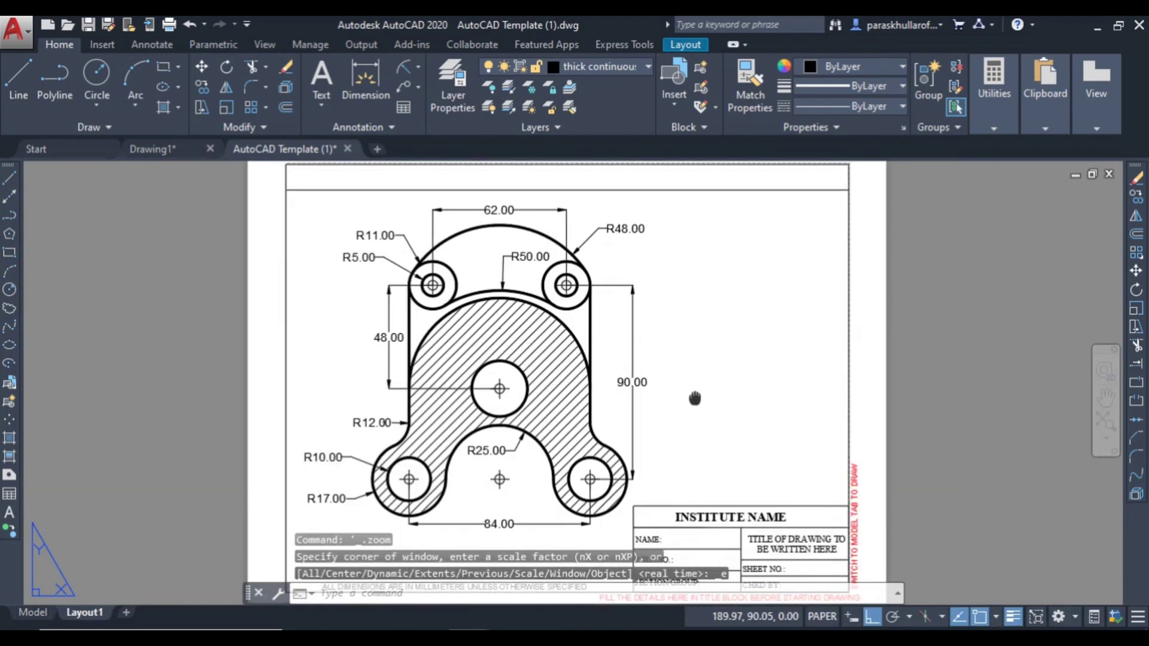
{"action": "middle_click_drag", "start_coordinate": [695, 398], "coordinate": [732, 388]}
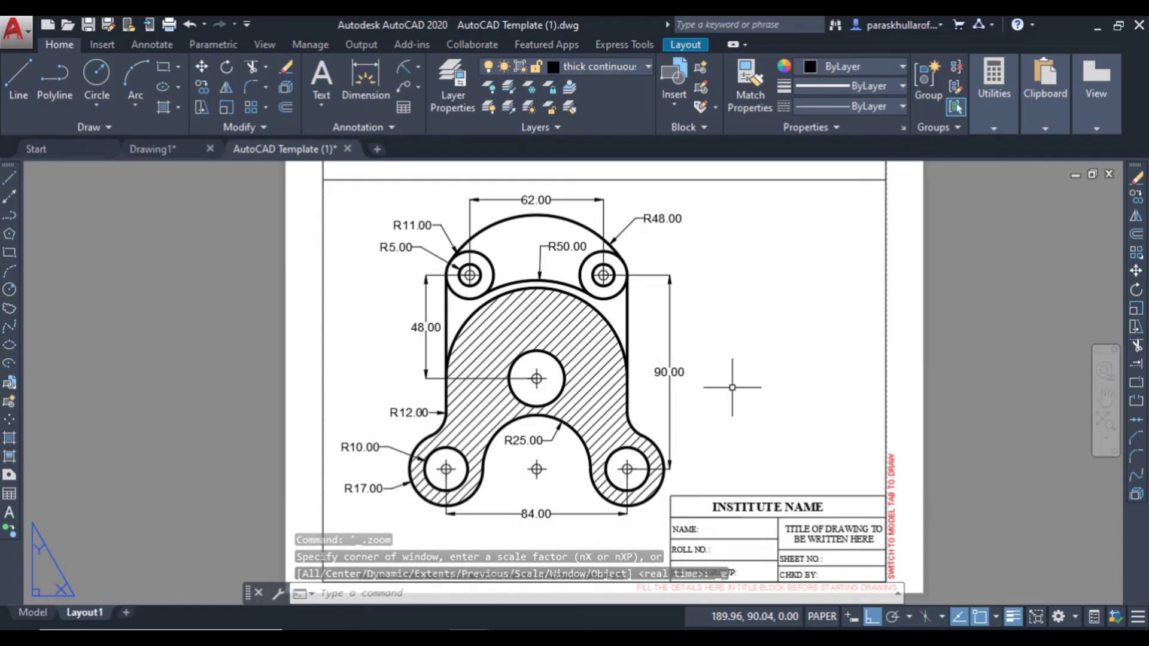
{"action": "left_click", "coordinate": [736, 385]}
{"action": "left_click", "coordinate": [803, 403]}
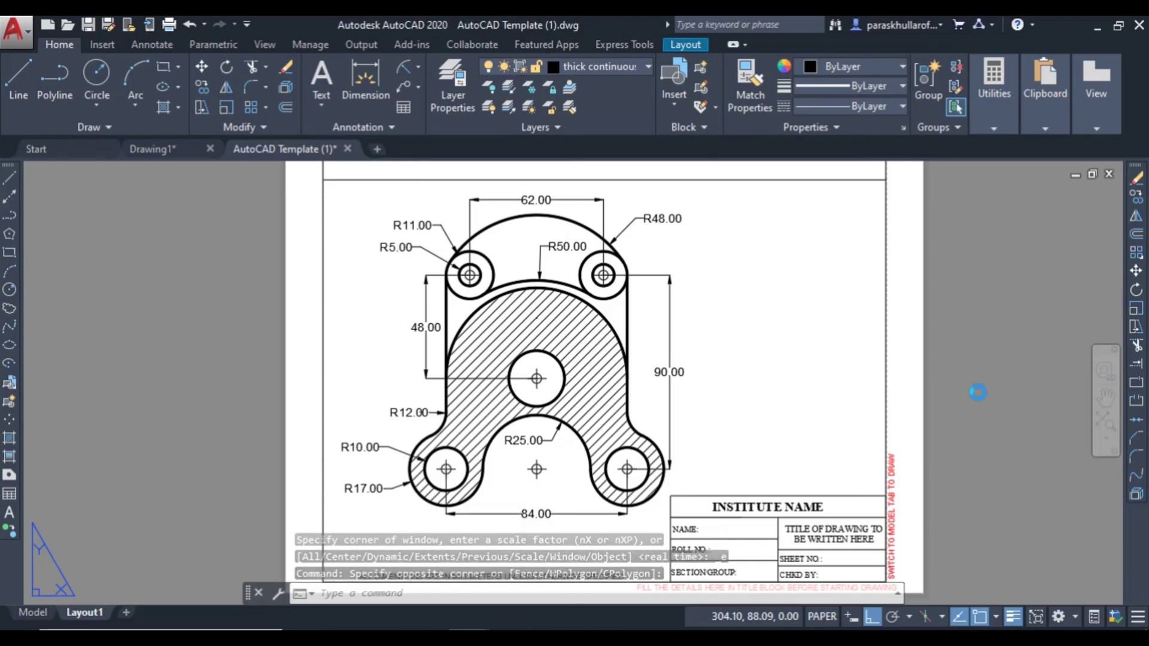
Plot Layout1 as a single sheet with DWG To PDF.pc3 and save AutoCAD Template (1)-Layout1.pdf to the Desktop
{"action": "key", "text": "ctrl+p"}
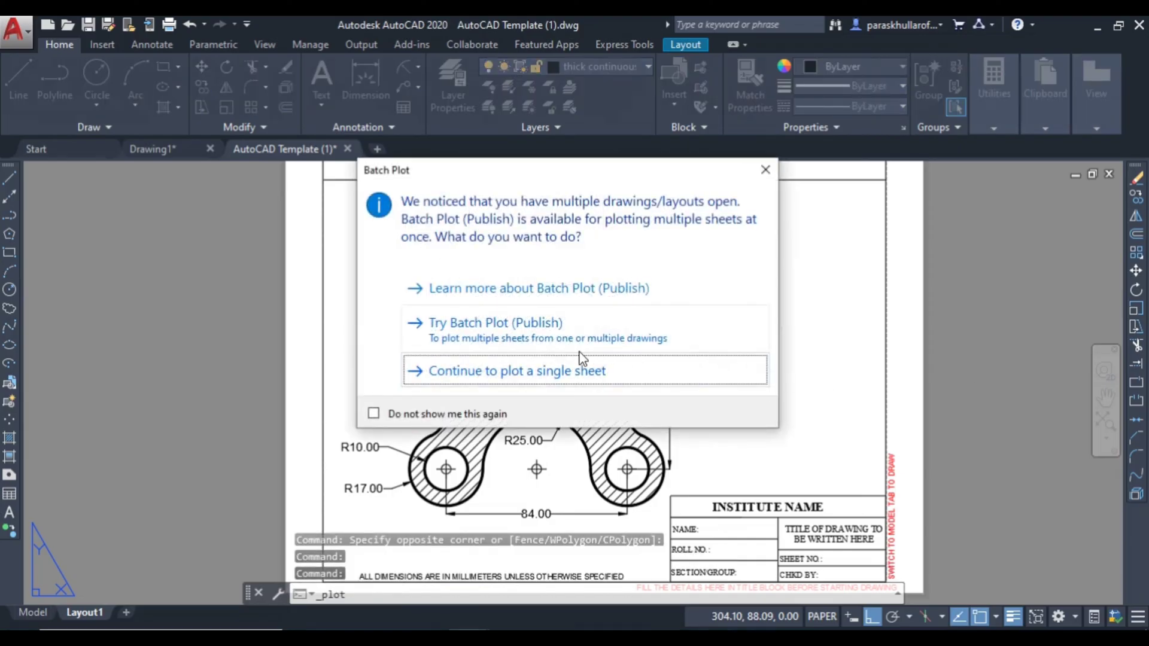
{"action": "left_click", "coordinate": [541, 373]}
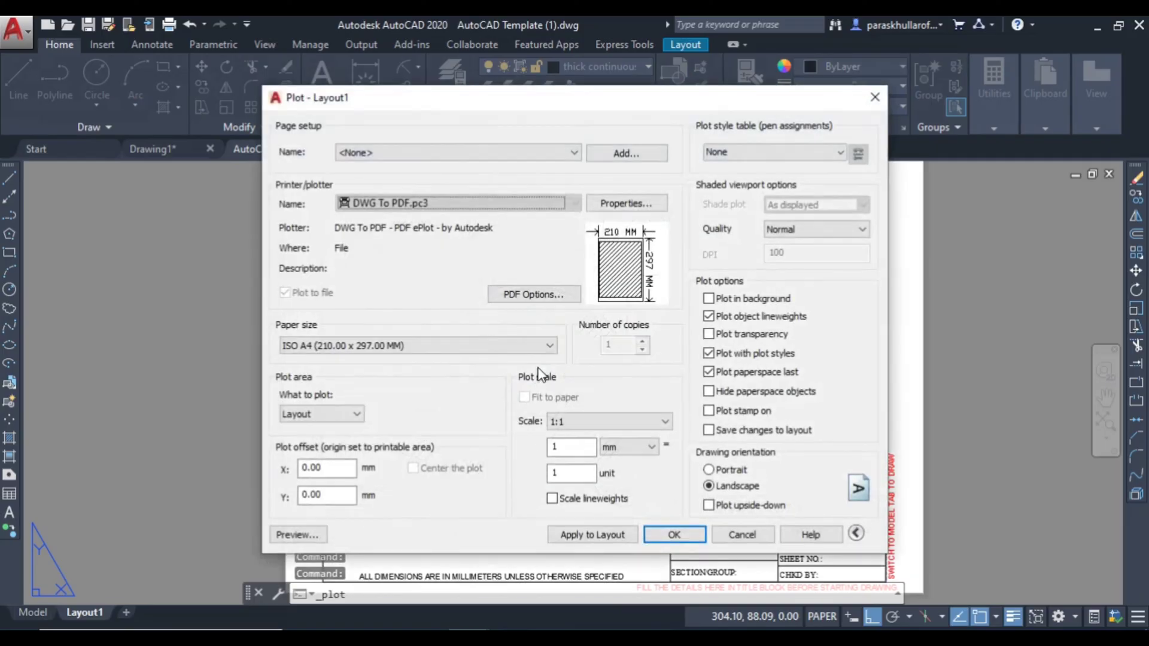
{"action": "left_click", "coordinate": [681, 536]}
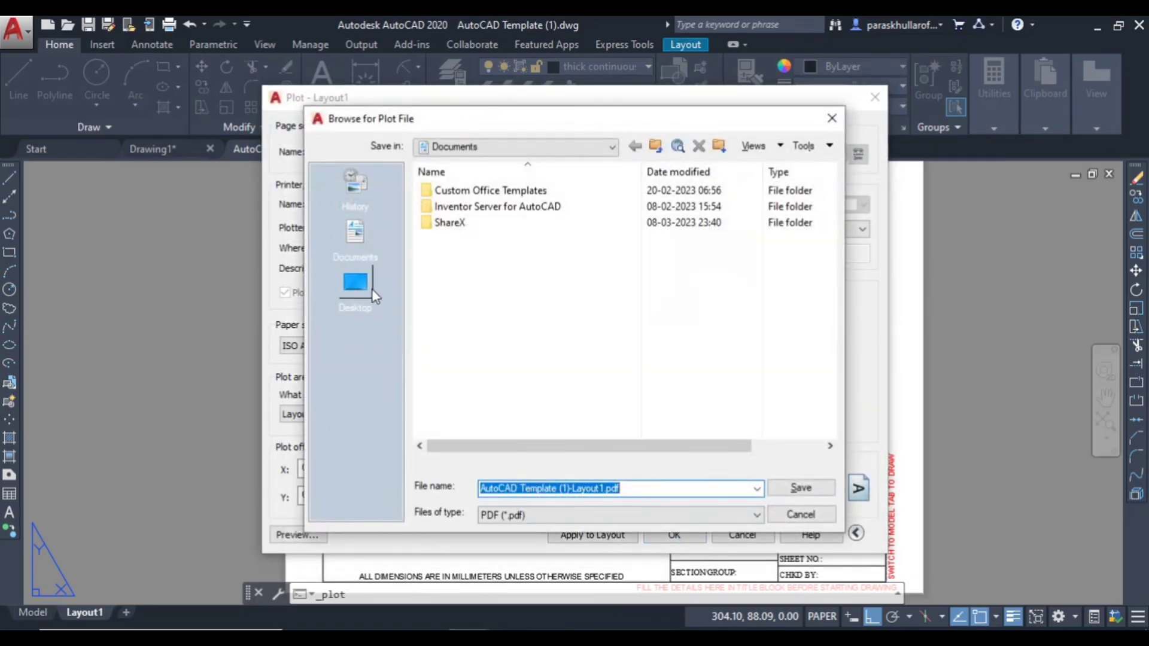
{"action": "left_click", "coordinate": [371, 292]}
{"action": "left_click", "coordinate": [810, 494]}
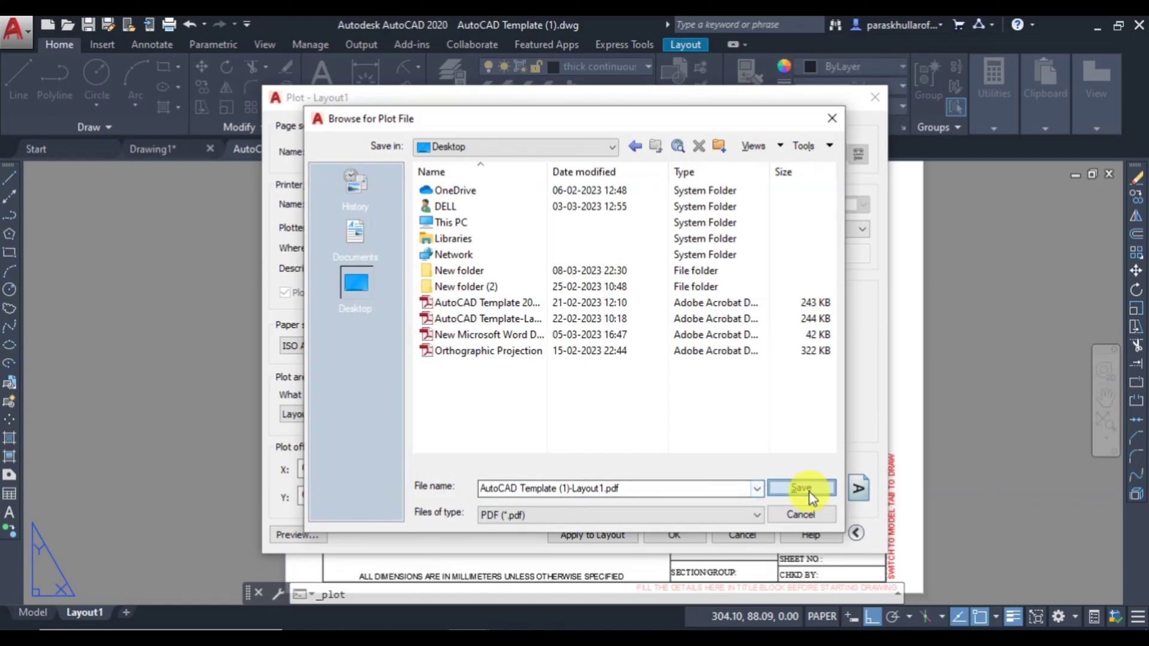